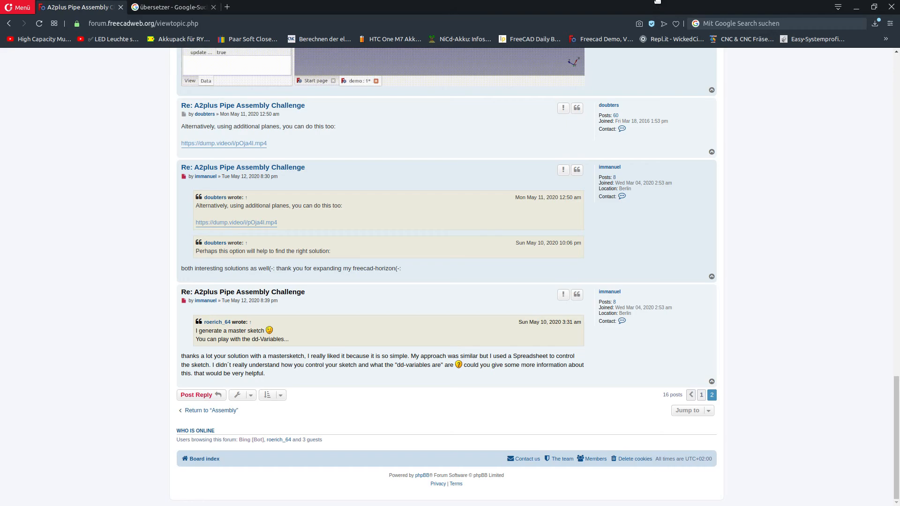
Drag the FreeCAD Forum browser onto the other monitor to reveal the empty FreeCAD window
{"action": "left_click_drag", "start_coordinate": [656, 2], "coordinate": [0, 7]}
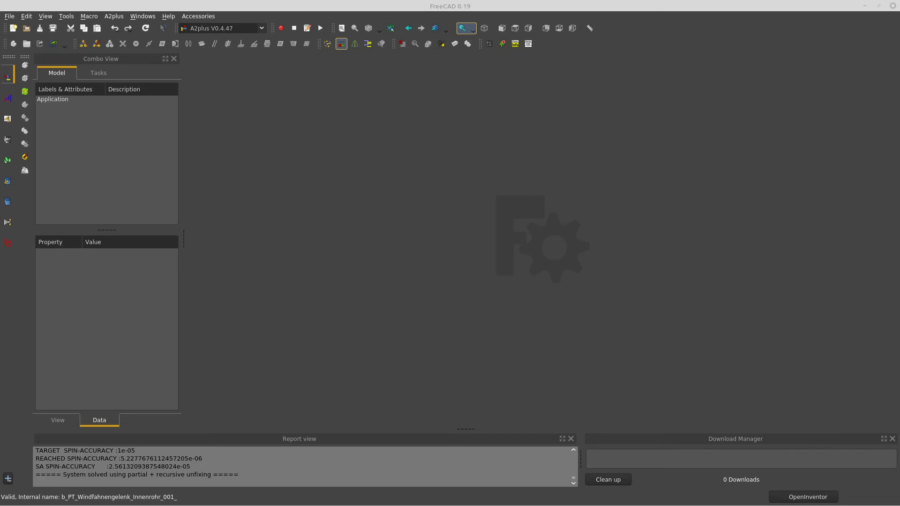
Bring the Pipes folder with MasterSketch.FCStd and both pipe parts onto the main screen
{"action": "left_click_drag", "start_coordinate": [0, 120], "coordinate": [425, 45]}
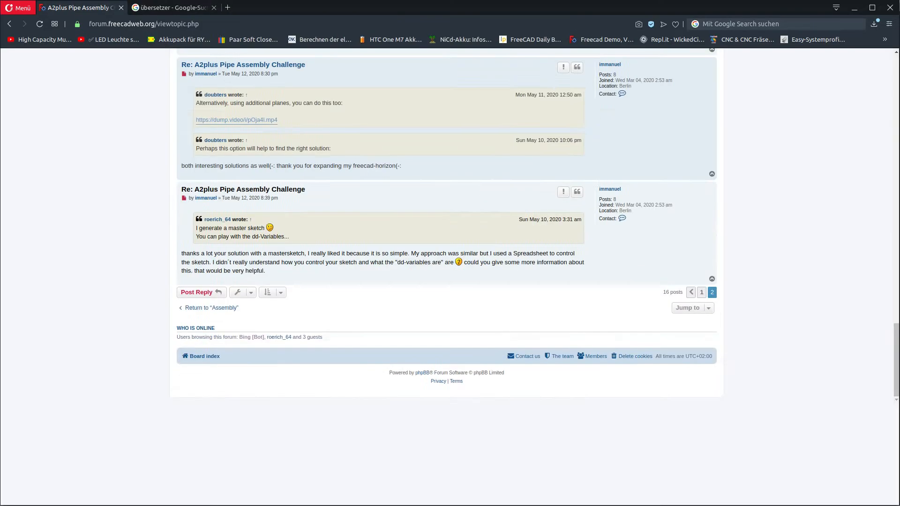
{"action": "scroll", "coordinate": [451, 193], "scroll_direction": "up", "scroll_amount": 3}
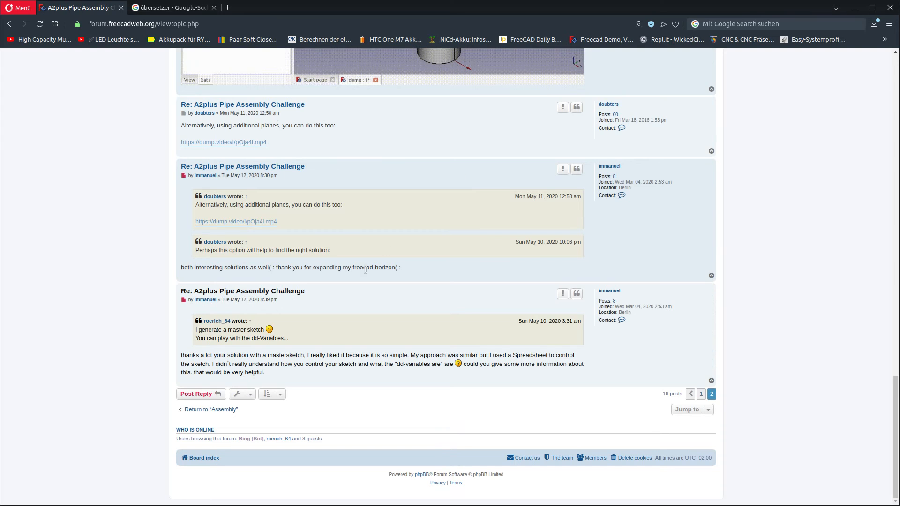
Scroll back to the MasterSketch post's attached files, then minimize the browser
{"action": "scroll", "coordinate": [362, 254], "scroll_direction": "up", "scroll_amount": 2}
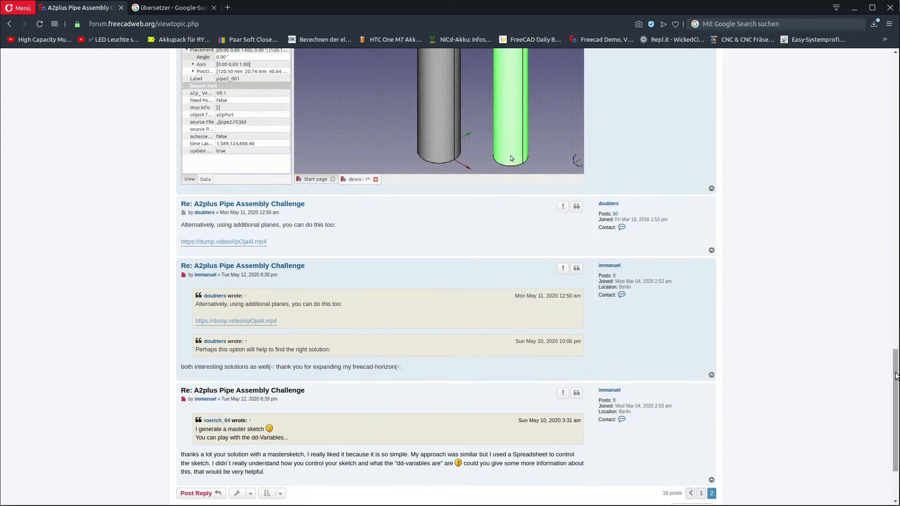
{"action": "left_click_drag", "start_coordinate": [896, 375], "coordinate": [894, 218]}
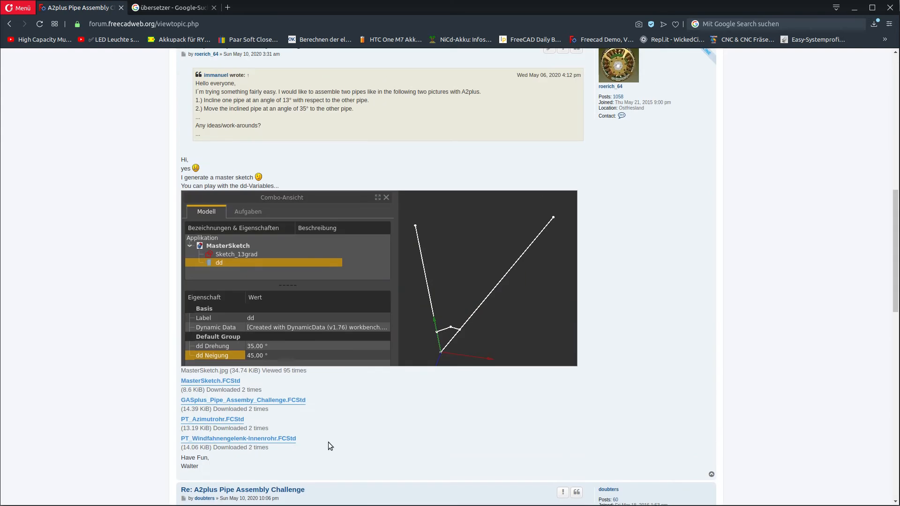
{"action": "scroll", "coordinate": [322, 405], "scroll_direction": "up", "scroll_amount": 2}
{"action": "scroll", "coordinate": [322, 407], "scroll_direction": "down", "scroll_amount": 3}
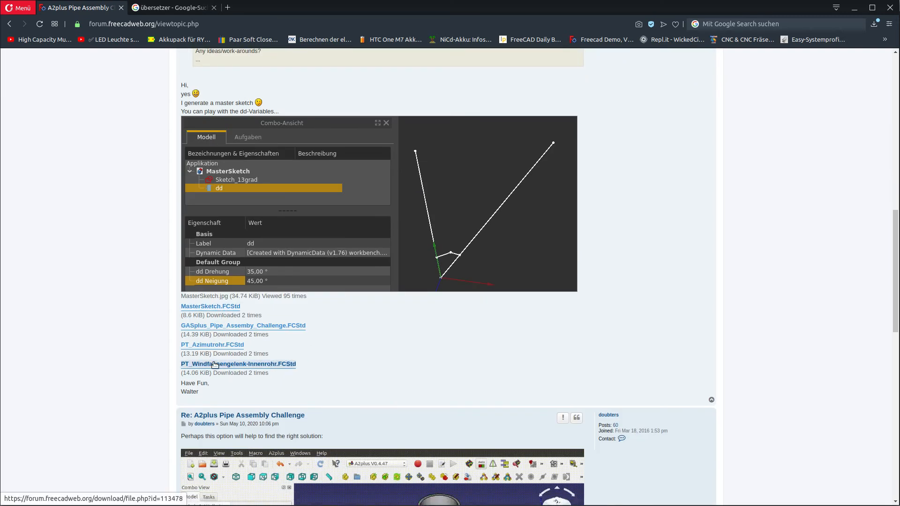
{"action": "left_click", "coordinate": [854, 8]}
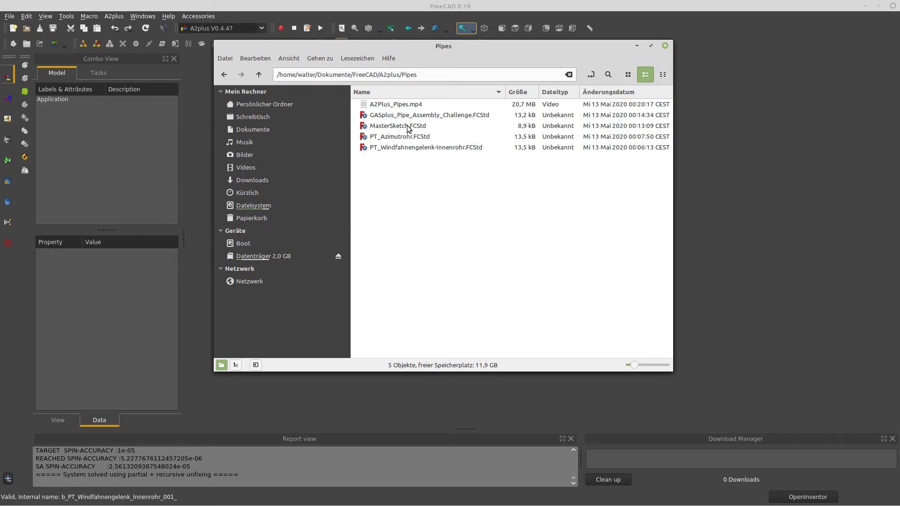
Open MasterSketch.FCStd from the Pipes folder and orbit to see its sketch lines in 3D
{"action": "left_click", "coordinate": [637, 46]}
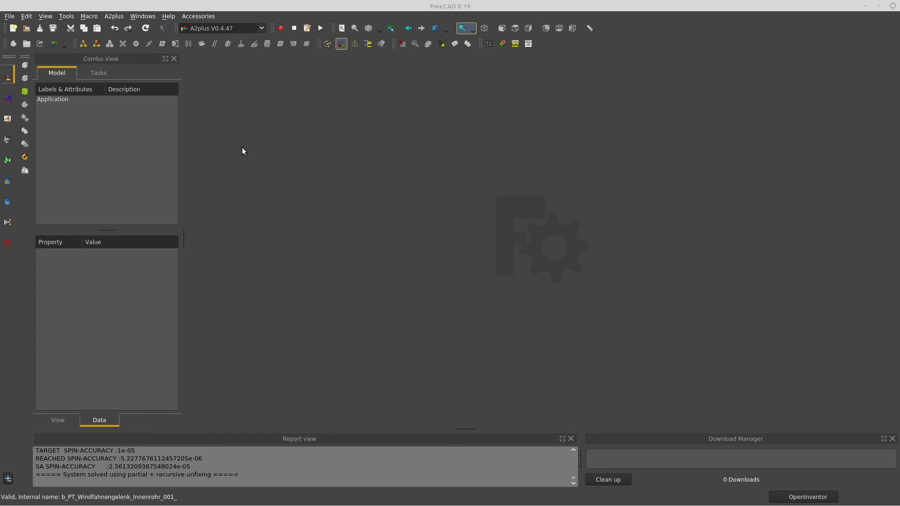
{"action": "left_click", "coordinate": [9, 16]}
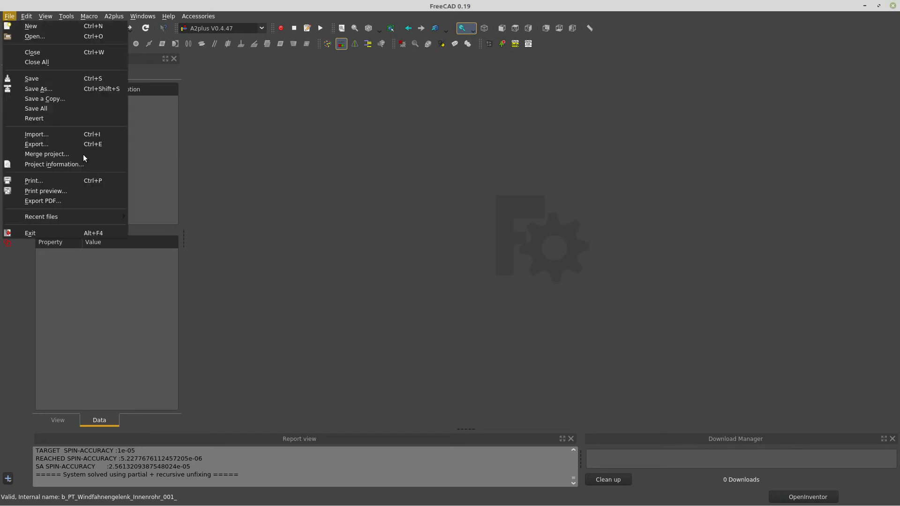
{"action": "left_click", "coordinate": [38, 34]}
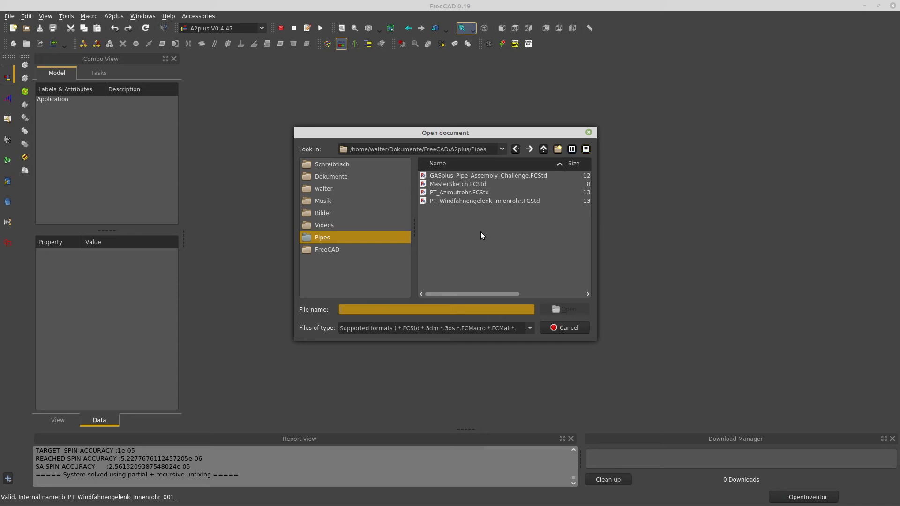
{"action": "left_click", "coordinate": [459, 184]}
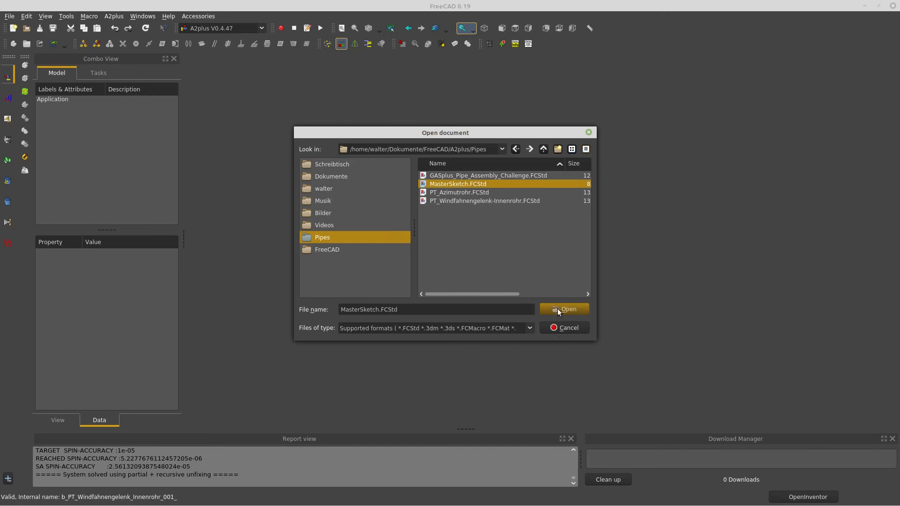
{"action": "left_click", "coordinate": [558, 309]}
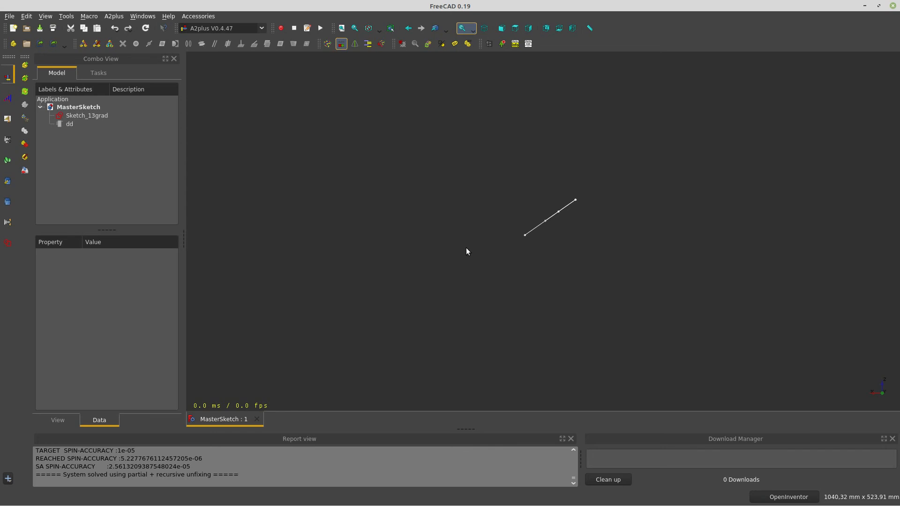
{"action": "mouse_move", "coordinate": [466, 251]}
{"action": "left_mouse_down"}
{"action": "mouse_move", "coordinate": [434, 207]}
{"action": "mouse_move", "coordinate": [385, 195]}
{"action": "mouse_move", "coordinate": [398, 138]}
{"action": "mouse_move", "coordinate": [442, 135]}
{"action": "mouse_move", "coordinate": [492, 199]}
{"action": "mouse_move", "coordinate": [502, 188]}
{"action": "left_mouse_up"}
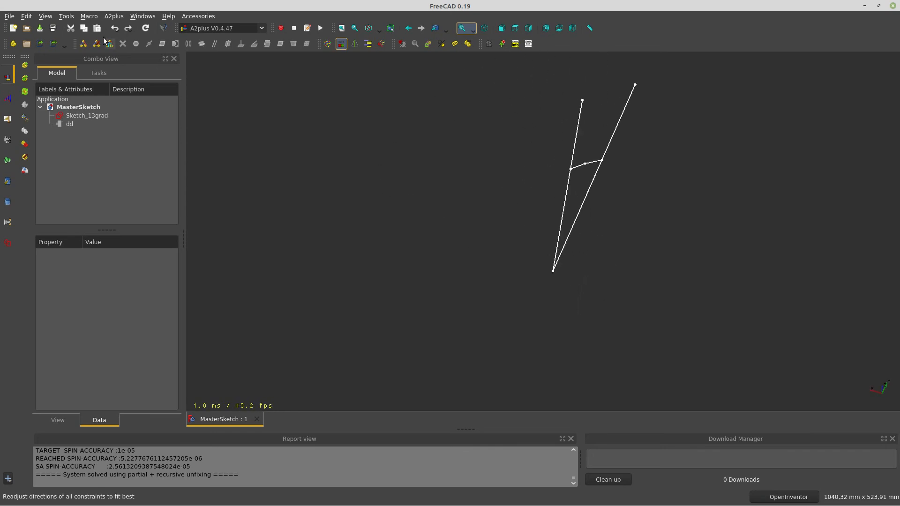
Turn on the axis cross in the 3D view
{"action": "left_click", "coordinate": [44, 16]}
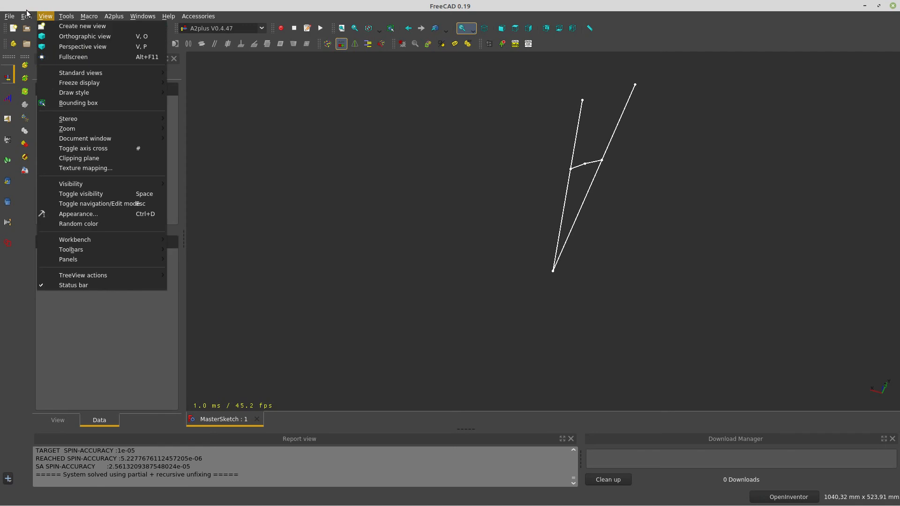
{"action": "mouse_move", "coordinate": [28, 16]}
{"action": "mouse_move", "coordinate": [108, 253]}
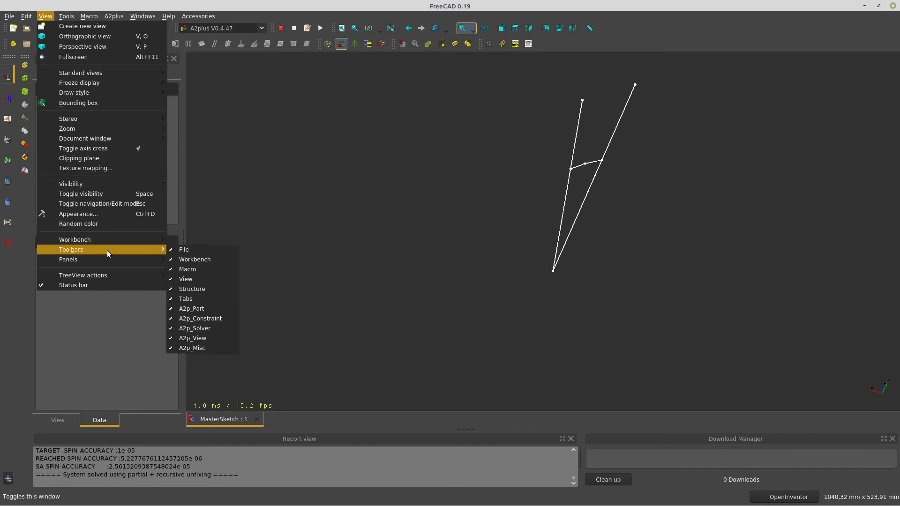
{"action": "left_click", "coordinate": [96, 149]}
Orbit the sketch against the axes until it stands upright, then edit Sketch_13grad
{"action": "mouse_move", "coordinate": [398, 251]}
{"action": "left_mouse_down"}
{"action": "mouse_move", "coordinate": [488, 298]}
{"action": "mouse_move", "coordinate": [446, 298]}
{"action": "mouse_move", "coordinate": [438, 269]}
{"action": "mouse_move", "coordinate": [392, 268]}
{"action": "mouse_move", "coordinate": [444, 322]}
{"action": "mouse_move", "coordinate": [416, 318]}
{"action": "mouse_move", "coordinate": [459, 306]}
{"action": "mouse_move", "coordinate": [422, 310]}
{"action": "mouse_move", "coordinate": [454, 321]}
{"action": "mouse_move", "coordinate": [658, 291]}
{"action": "left_mouse_up"}
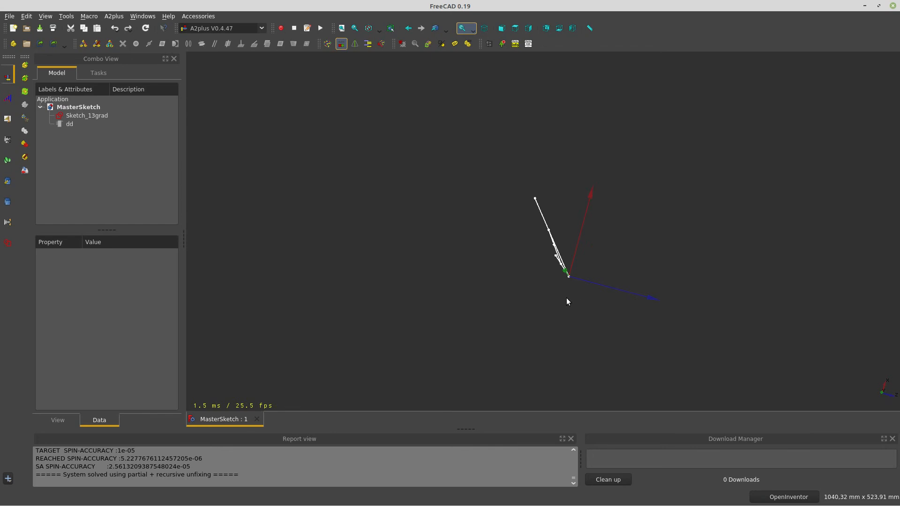
{"action": "left_click_drag", "start_coordinate": [566, 298], "coordinate": [484, 306]}
{"action": "left_click_drag", "start_coordinate": [669, 251], "coordinate": [687, 269]}
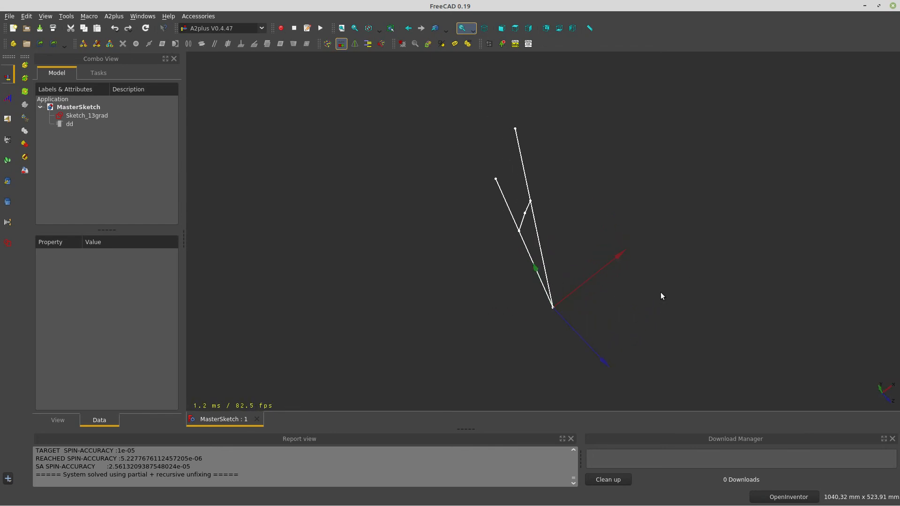
{"action": "mouse_move", "coordinate": [565, 332]}
{"action": "left_mouse_down"}
{"action": "mouse_move", "coordinate": [452, 305]}
{"action": "mouse_move", "coordinate": [484, 197]}
{"action": "mouse_move", "coordinate": [491, 201]}
{"action": "left_mouse_up"}
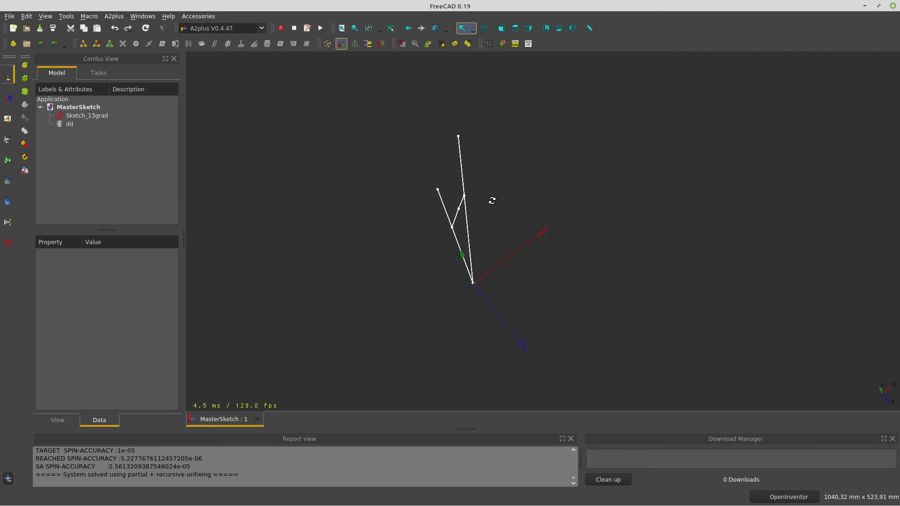
{"action": "mouse_move", "coordinate": [444, 251]}
{"action": "left_mouse_down"}
{"action": "mouse_move", "coordinate": [428, 268]}
{"action": "mouse_move", "coordinate": [429, 250]}
{"action": "left_mouse_up"}
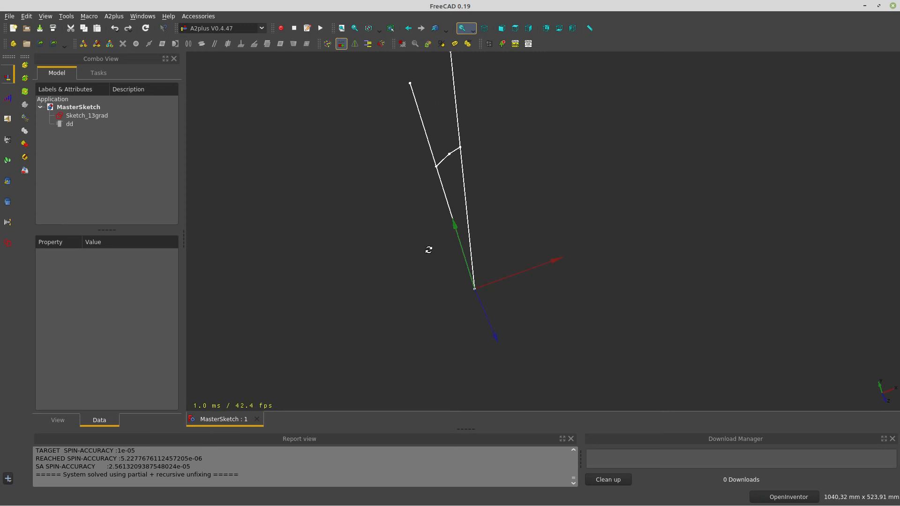
{"action": "double_click", "coordinate": [85, 117]}
{"action": "middle_click_drag", "start_coordinate": [618, 163], "coordinate": [588, 262]}
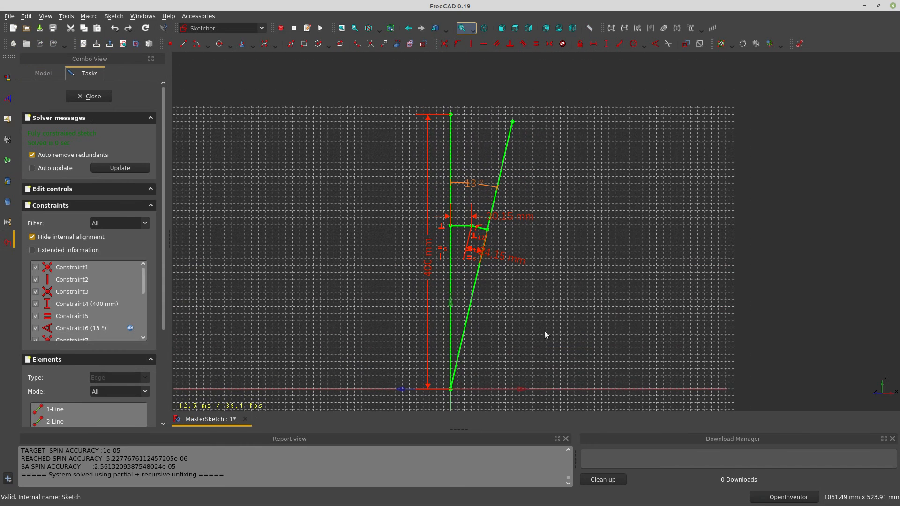
{"action": "scroll", "coordinate": [514, 297], "scroll_direction": "up", "scroll_amount": 1}
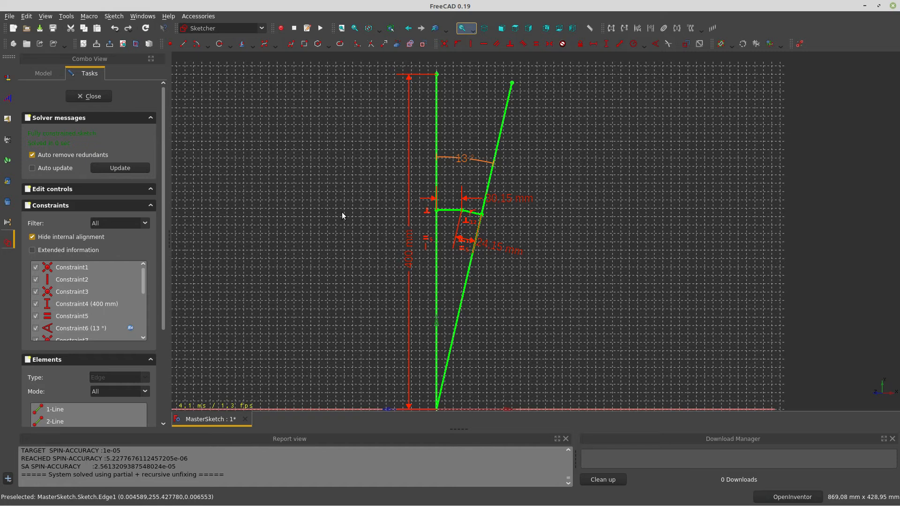
{"action": "mouse_move", "coordinate": [343, 215]}
{"action": "middle_mouse_down"}
{"action": "mouse_move", "coordinate": [355, 253]}
{"action": "mouse_move", "coordinate": [377, 255]}
{"action": "mouse_move", "coordinate": [538, 207]}
{"action": "middle_mouse_up"}
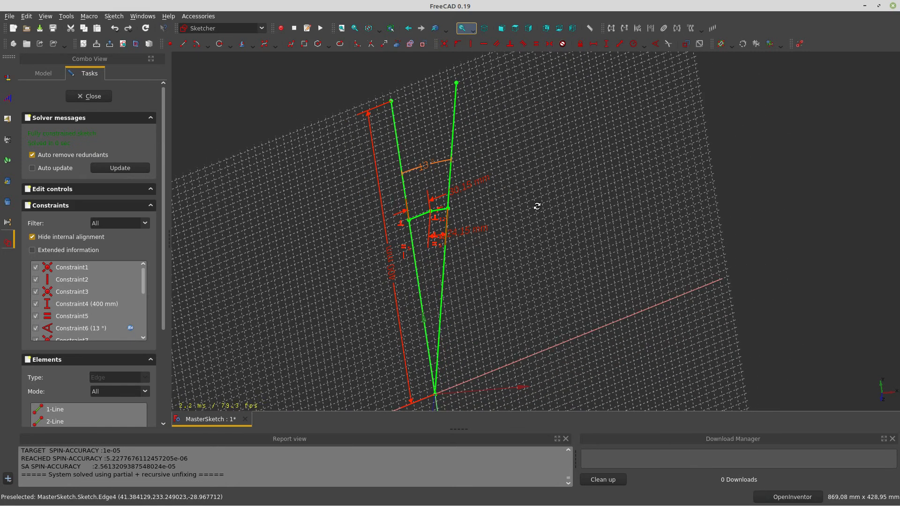
{"action": "double_click", "coordinate": [425, 170]}
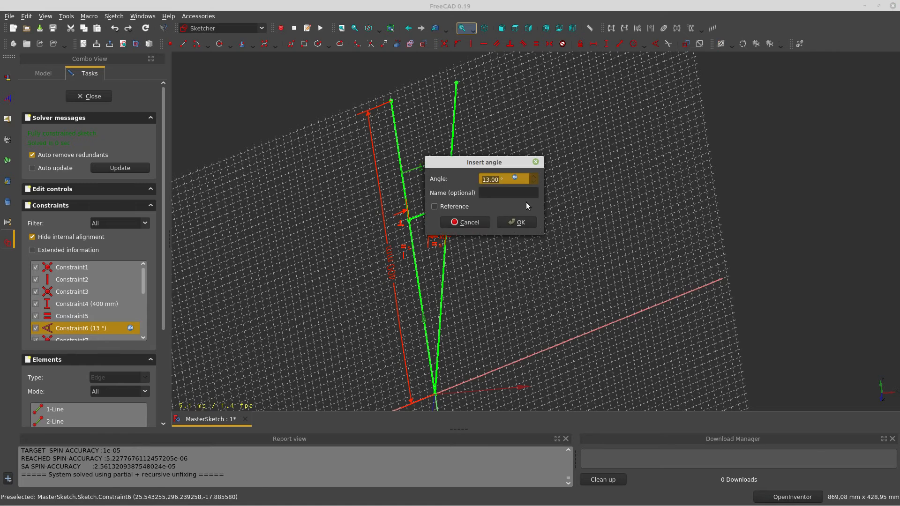
{"action": "left_click", "coordinate": [515, 179]}
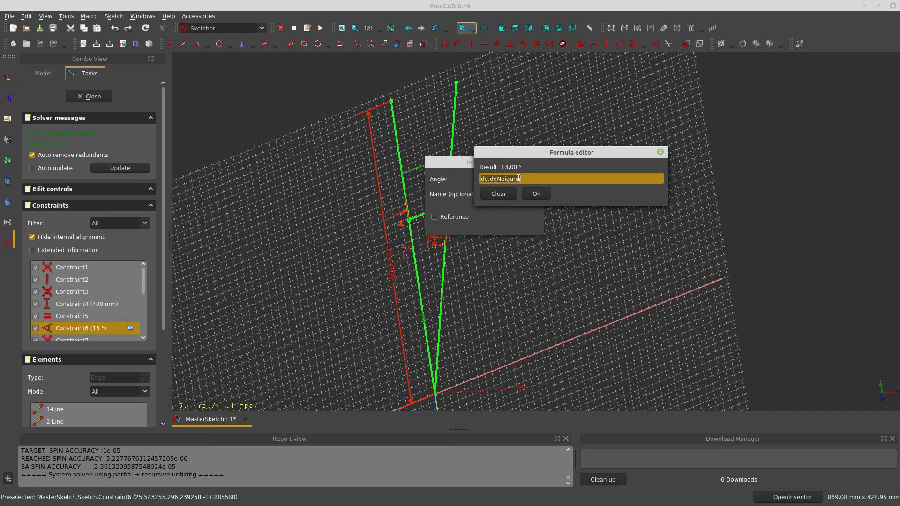
{"action": "left_click", "coordinate": [541, 193]}
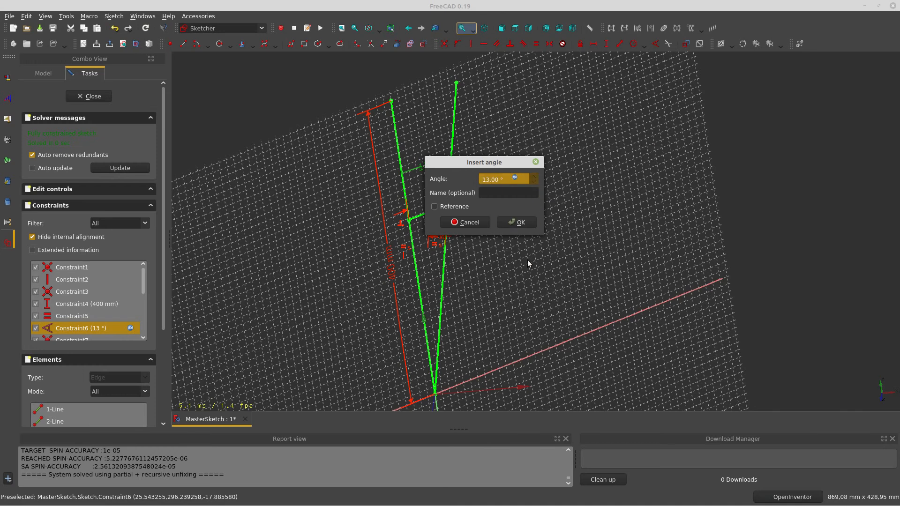
{"action": "left_click", "coordinate": [516, 222]}
Orbit and zoom the sketch, moving the 30.15 mm label between the green lines
{"action": "mouse_move", "coordinate": [488, 250]}
{"action": "middle_mouse_down"}
{"action": "mouse_move", "coordinate": [518, 256]}
{"action": "mouse_move", "coordinate": [499, 260]}
{"action": "mouse_move", "coordinate": [394, 380]}
{"action": "mouse_move", "coordinate": [317, 363]}
{"action": "middle_mouse_up"}
{"action": "mouse_move", "coordinate": [595, 355]}
{"action": "middle_mouse_down"}
{"action": "mouse_move", "coordinate": [537, 332]}
{"action": "mouse_move", "coordinate": [515, 310]}
{"action": "middle_mouse_up"}
{"action": "scroll", "coordinate": [549, 197], "scroll_direction": "up", "scroll_amount": 3}
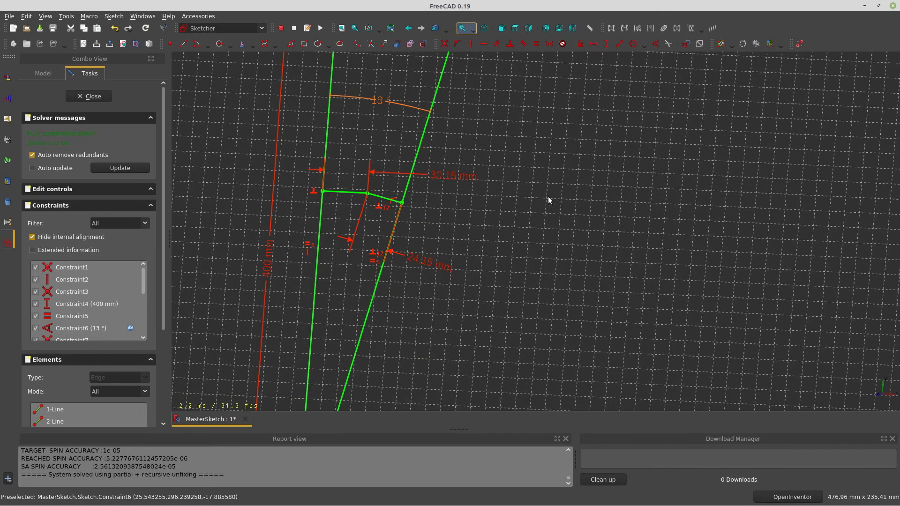
{"action": "left_click_drag", "start_coordinate": [497, 178], "coordinate": [464, 172]}
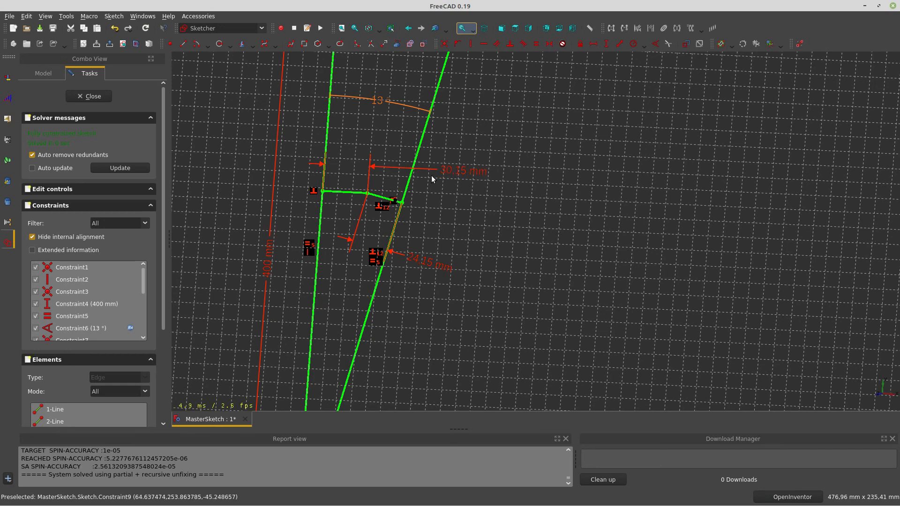
{"action": "scroll", "coordinate": [443, 206], "scroll_direction": "down", "scroll_amount": 5}
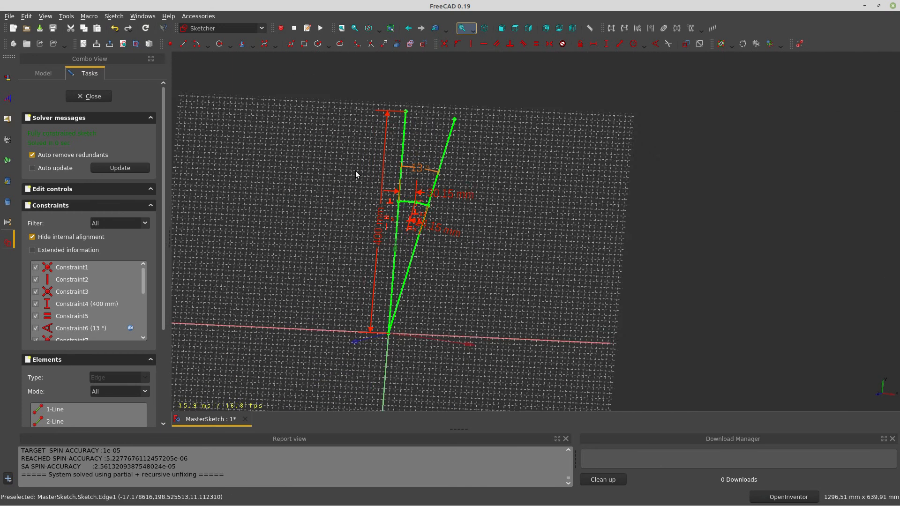
{"action": "mouse_move", "coordinate": [355, 170]}
{"action": "middle_mouse_down"}
{"action": "mouse_move", "coordinate": [342, 173]}
{"action": "mouse_move", "coordinate": [415, 145]}
{"action": "middle_mouse_up"}
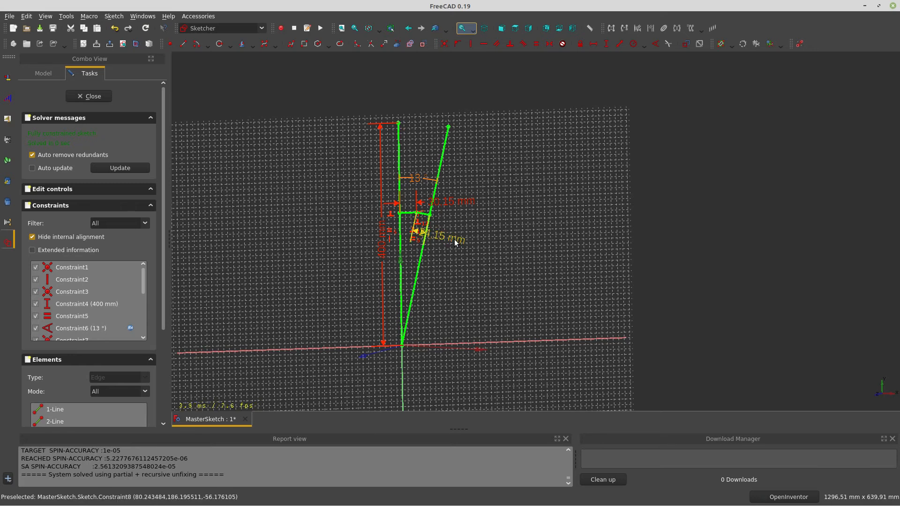
{"action": "scroll", "coordinate": [455, 240], "scroll_direction": "up", "scroll_amount": 5}
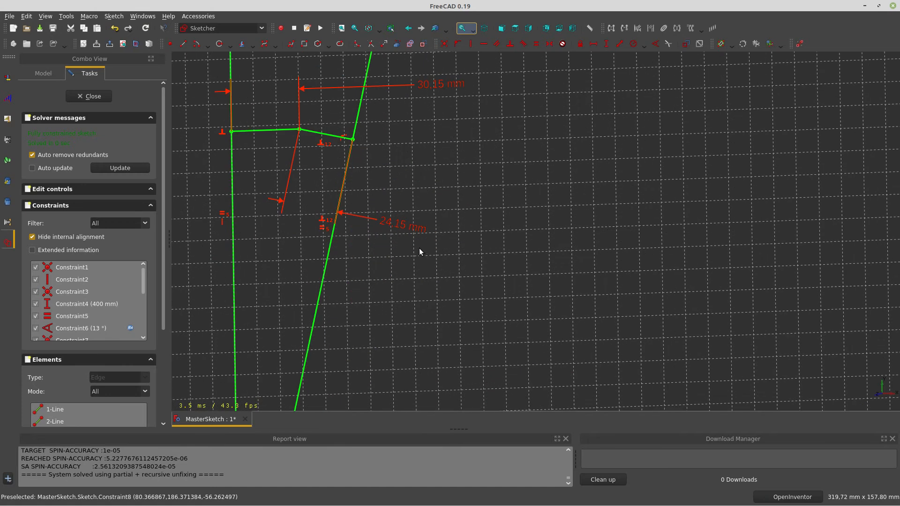
Check the 24.15 mm distance constraint in a tilted view, then close the Sketcher
{"action": "left_click", "coordinate": [405, 229]}
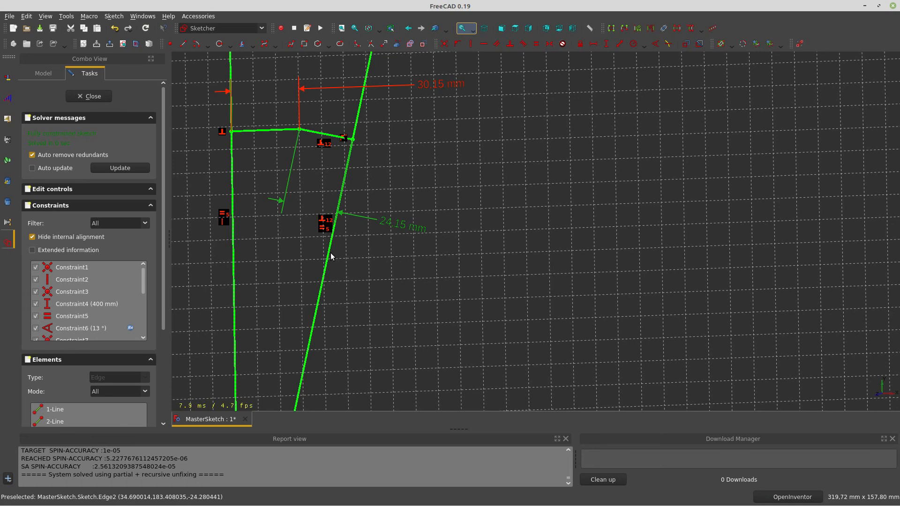
{"action": "scroll", "coordinate": [500, 193], "scroll_direction": "down", "scroll_amount": 4}
{"action": "mouse_move", "coordinate": [506, 203]}
{"action": "middle_mouse_down"}
{"action": "mouse_move", "coordinate": [543, 215]}
{"action": "mouse_move", "coordinate": [539, 231]}
{"action": "mouse_move", "coordinate": [296, 249]}
{"action": "mouse_move", "coordinate": [318, 267]}
{"action": "middle_mouse_up"}
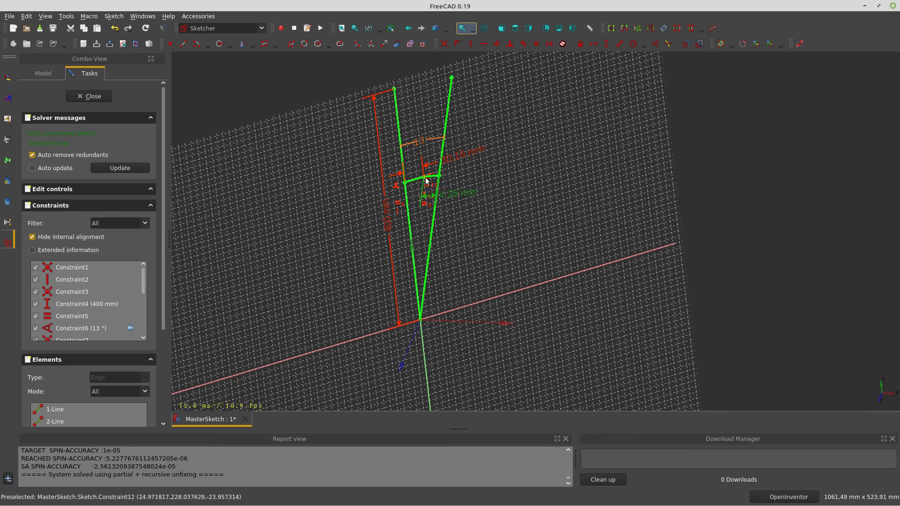
{"action": "scroll", "coordinate": [447, 176], "scroll_direction": "up", "scroll_amount": 5}
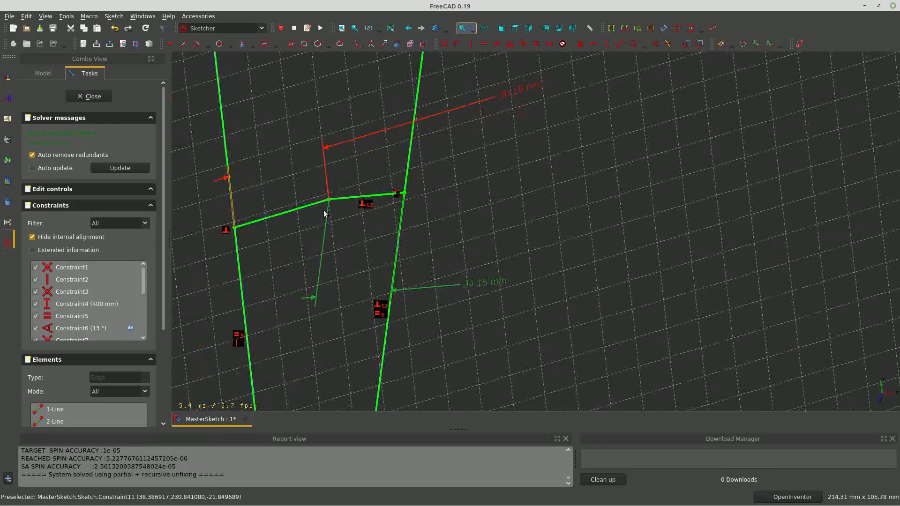
{"action": "scroll", "coordinate": [330, 225], "scroll_direction": "down", "scroll_amount": 4}
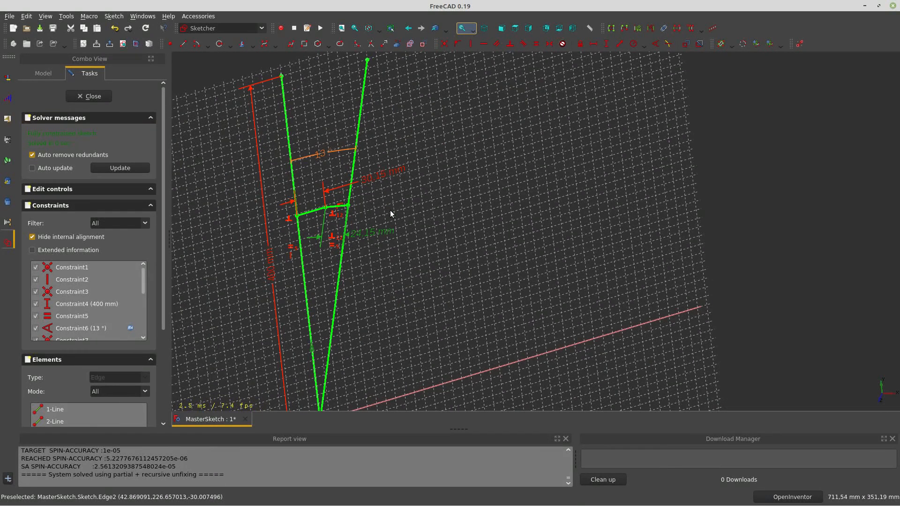
{"action": "left_click", "coordinate": [92, 96]}
Select the dd object and start editing its 35° Drehung value
{"action": "left_click_drag", "start_coordinate": [436, 285], "coordinate": [399, 267]}
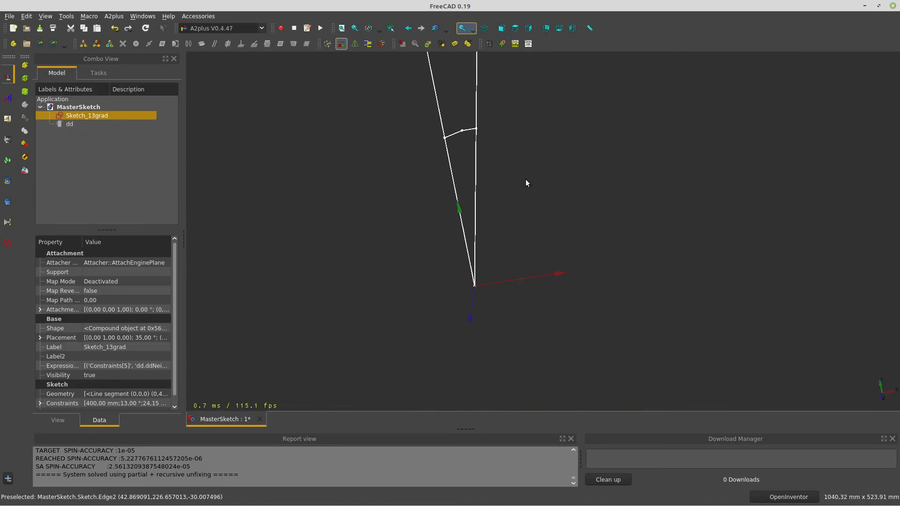
{"action": "right_click", "coordinate": [519, 219]}
{"action": "left_click", "coordinate": [512, 147]}
{"action": "left_click", "coordinate": [71, 124]}
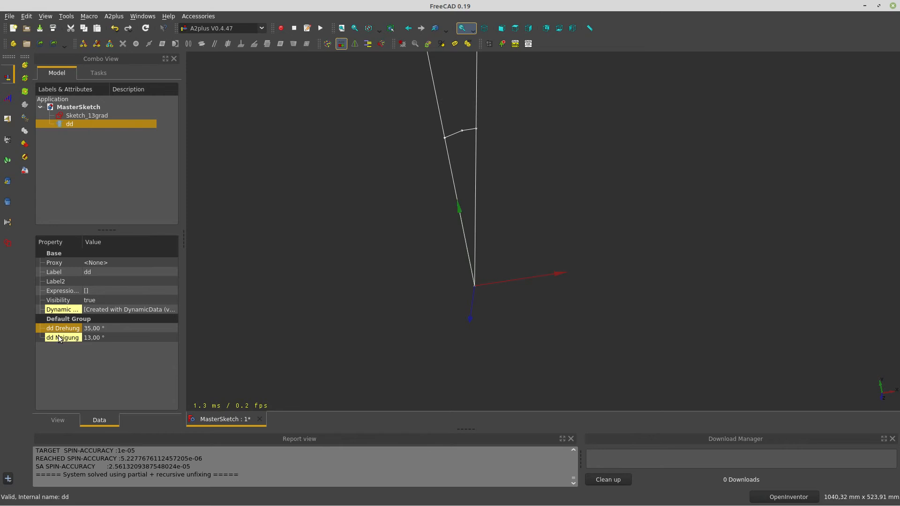
{"action": "left_click", "coordinate": [124, 329]}
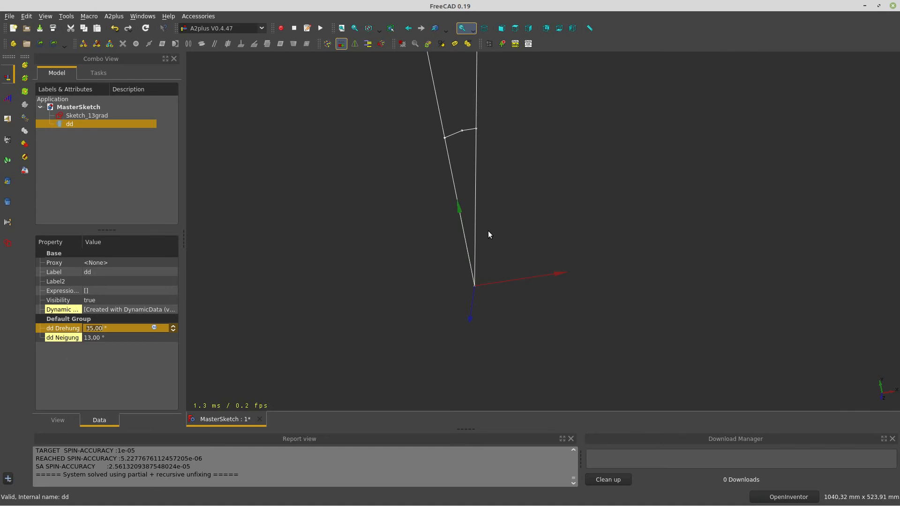
View the sketch from the top and then from the front
{"action": "left_click", "coordinate": [517, 33]}
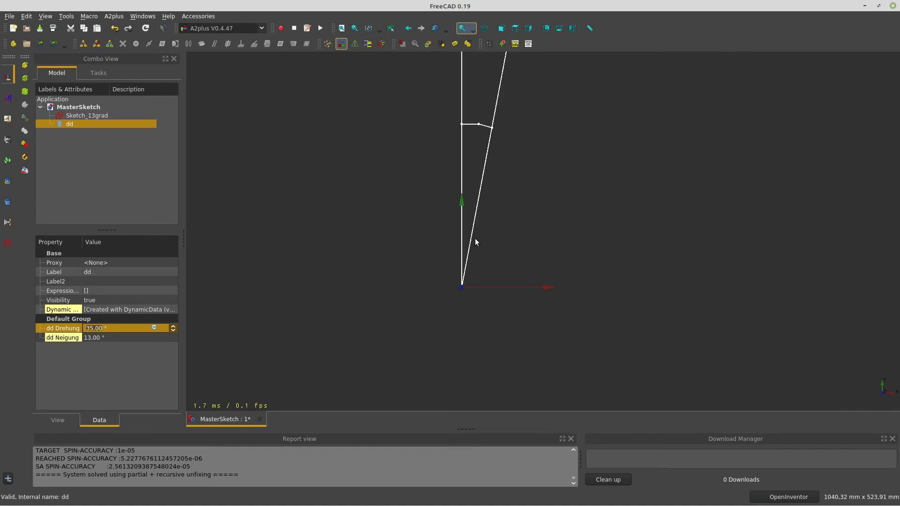
{"action": "left_click", "coordinate": [508, 29]}
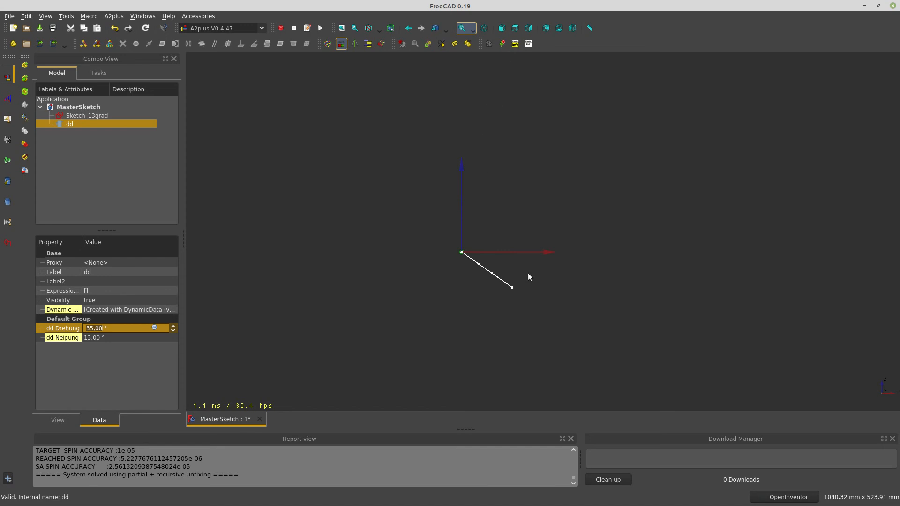
{"action": "left_click", "coordinate": [113, 329]}
Try a dd Drehung of 45°, then set it back to 35°
{"action": "left_click_drag", "start_coordinate": [113, 329], "coordinate": [63, 324]}
{"action": "type", "text": "45"}
{"action": "key", "text": "Return"}
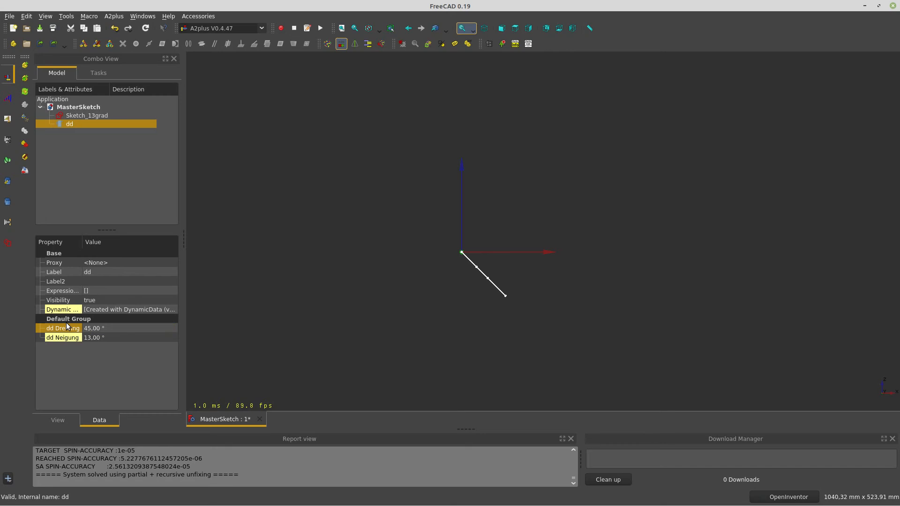
{"action": "left_click", "coordinate": [120, 331]}
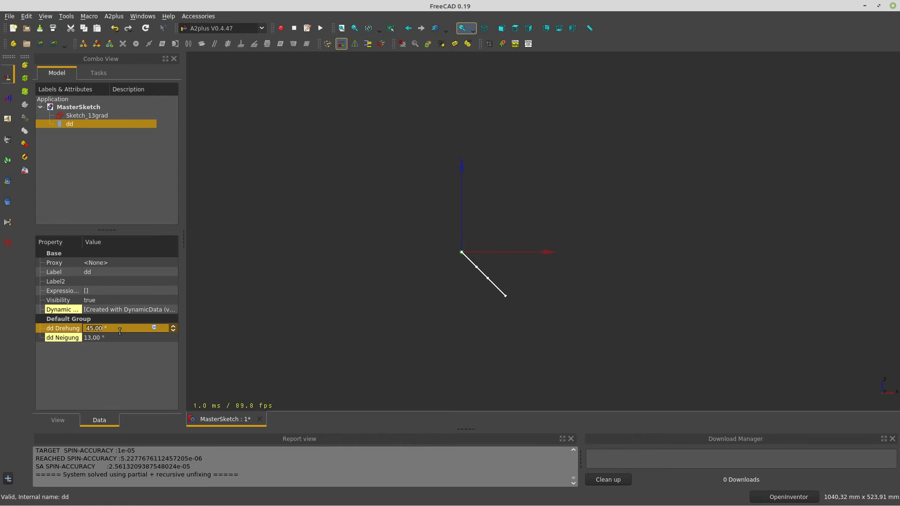
{"action": "type", "text": "35"}
{"action": "key", "text": "Return"}
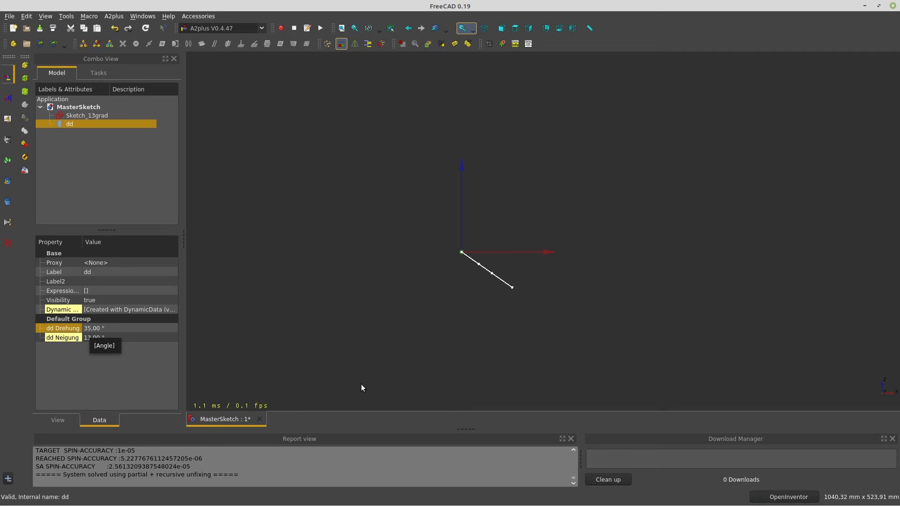
Set dd Neigung to 45° so the sketch's two lines spread wider
{"action": "mouse_move", "coordinate": [488, 346]}
{"action": "middle_mouse_down"}
{"action": "mouse_move", "coordinate": [438, 308]}
{"action": "mouse_move", "coordinate": [535, 317]}
{"action": "mouse_move", "coordinate": [507, 364]}
{"action": "mouse_move", "coordinate": [489, 289]}
{"action": "mouse_move", "coordinate": [476, 332]}
{"action": "mouse_move", "coordinate": [509, 272]}
{"action": "mouse_move", "coordinate": [545, 277]}
{"action": "mouse_move", "coordinate": [537, 306]}
{"action": "middle_mouse_up"}
{"action": "left_click", "coordinate": [119, 338]}
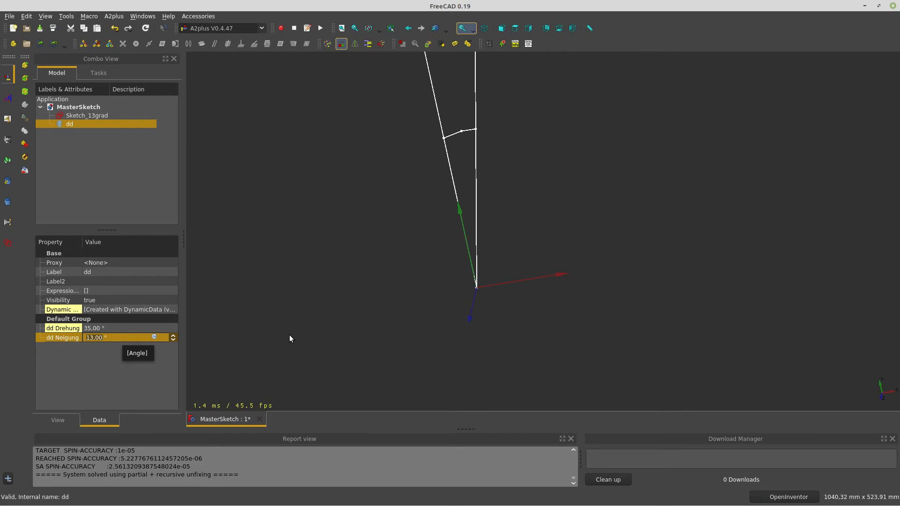
{"action": "scroll", "coordinate": [479, 245], "scroll_direction": "down", "scroll_amount": 3}
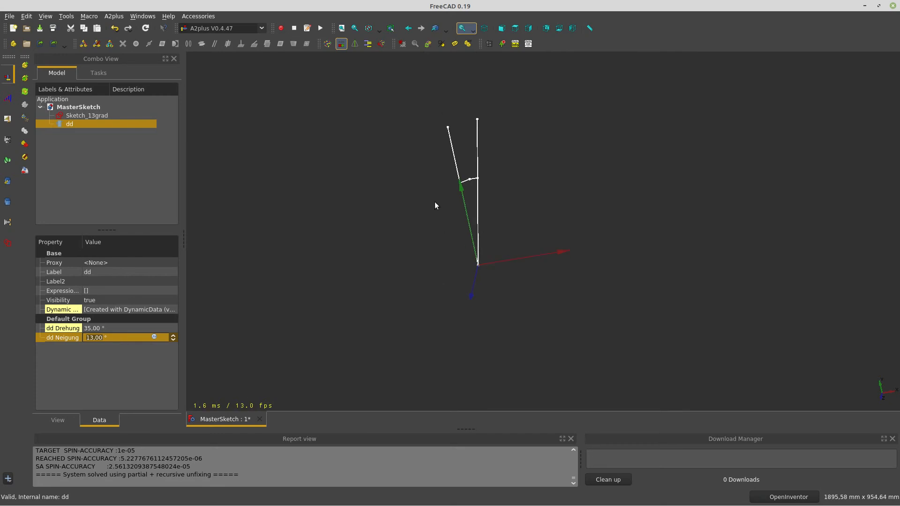
{"action": "scroll", "coordinate": [435, 159], "scroll_direction": "up", "scroll_amount": 2}
{"action": "mouse_move", "coordinate": [525, 327]}
{"action": "left_mouse_down"}
{"action": "mouse_move", "coordinate": [519, 342]}
{"action": "mouse_move", "coordinate": [534, 346]}
{"action": "mouse_move", "coordinate": [573, 217]}
{"action": "mouse_move", "coordinate": [502, 245]}
{"action": "left_mouse_up"}
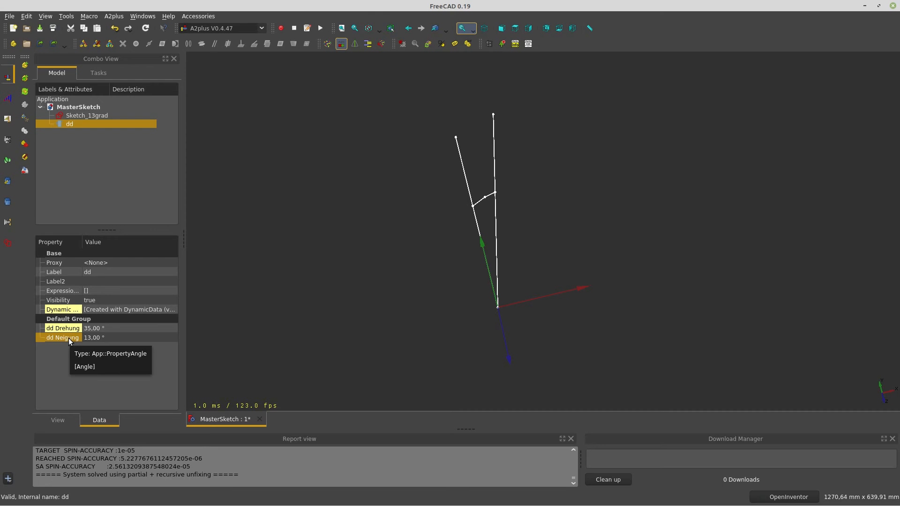
{"action": "left_click", "coordinate": [122, 339]}
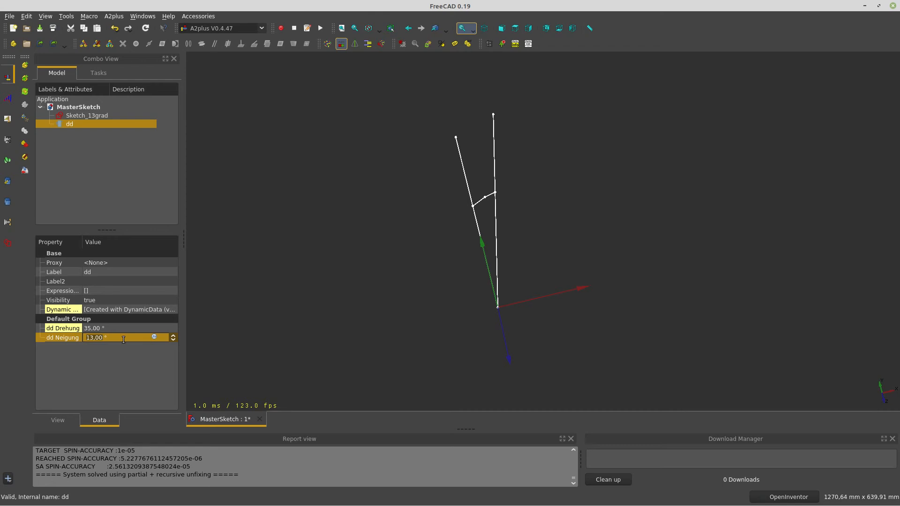
{"action": "type", "text": "45"}
{"action": "key", "text": "Return"}
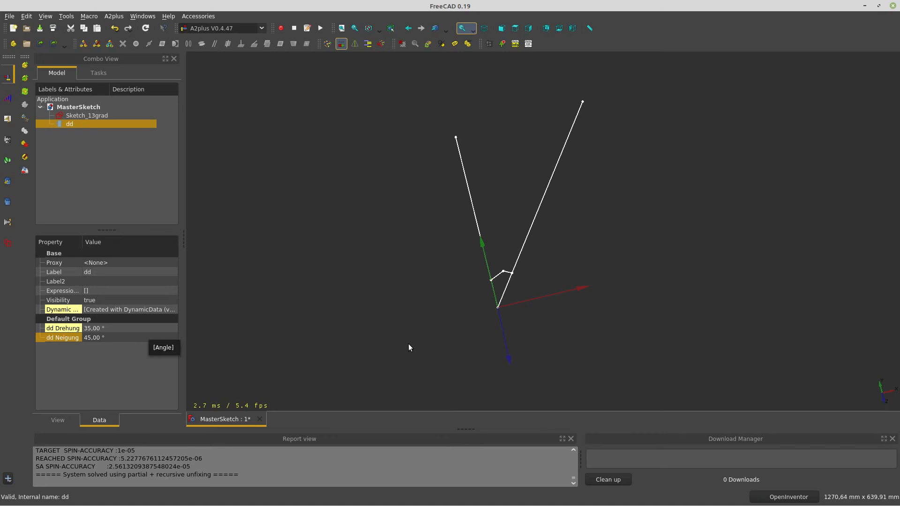
Orbit to inspect the wider-spread lines, then reselect only the dd object
{"action": "left_click_drag", "start_coordinate": [455, 356], "coordinate": [415, 361]}
{"action": "left_click_drag", "start_coordinate": [511, 332], "coordinate": [498, 324]}
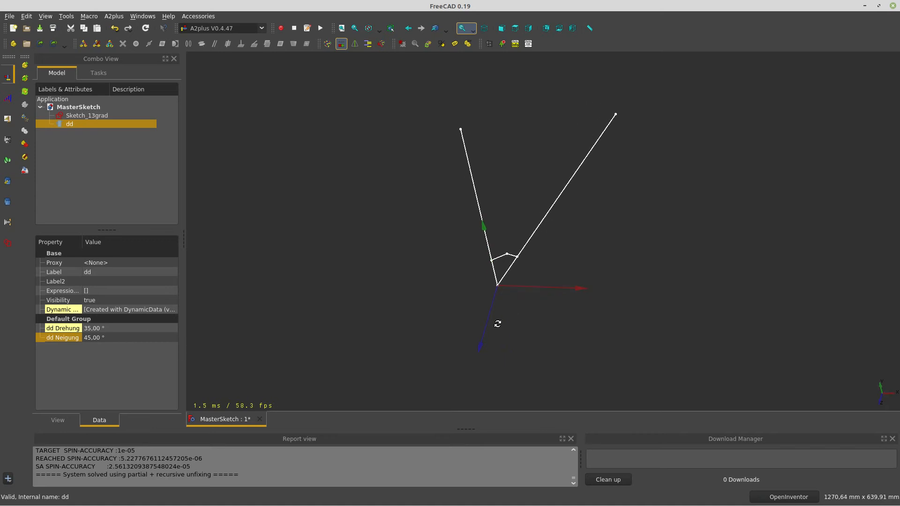
{"action": "left_click", "coordinate": [508, 255], "text": "ctrl"}
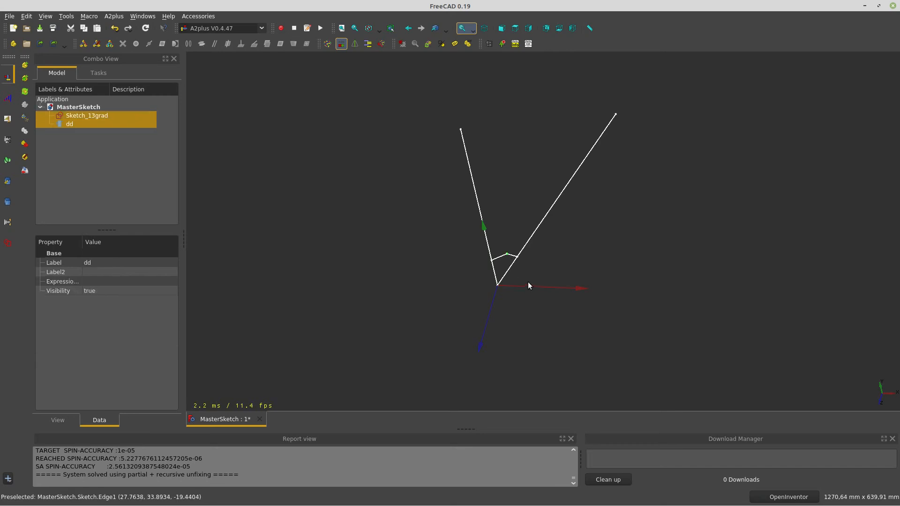
{"action": "scroll", "coordinate": [517, 265], "scroll_direction": "up", "scroll_amount": 3}
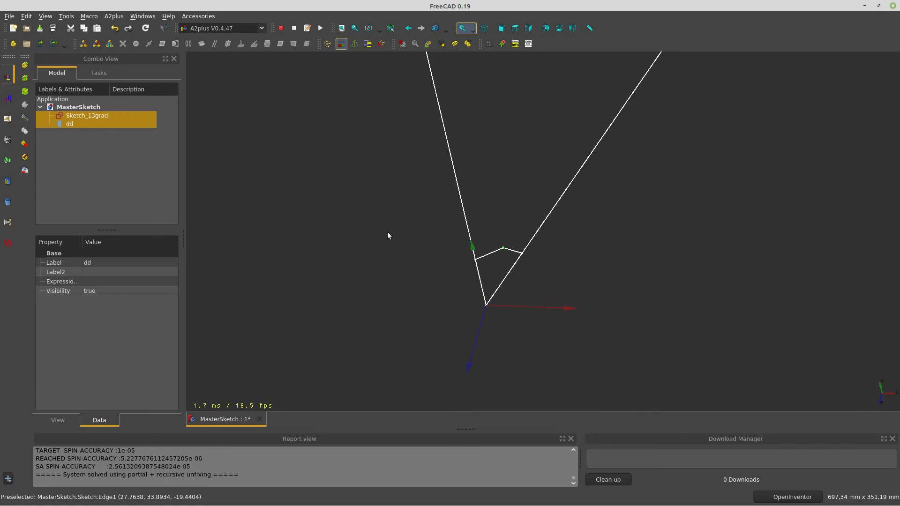
{"action": "right_click", "coordinate": [433, 188]}
{"action": "left_click", "coordinate": [376, 177]}
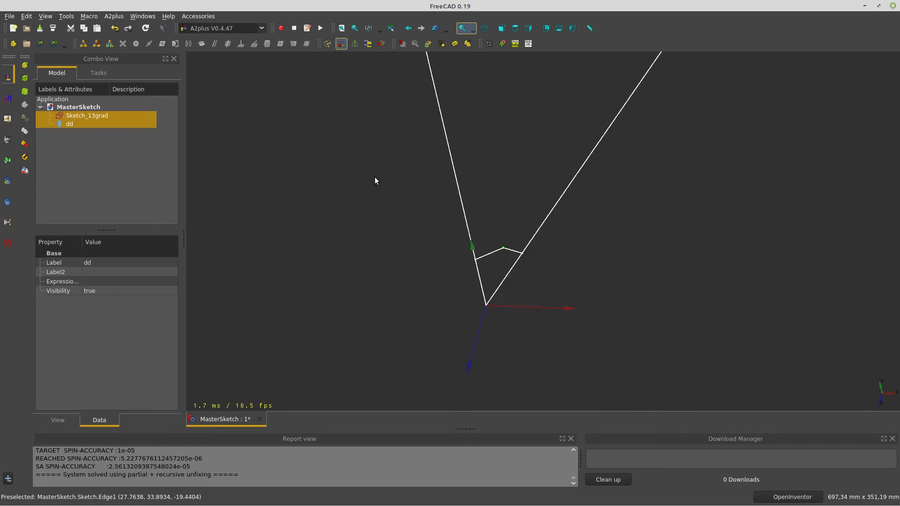
{"action": "left_click", "coordinate": [61, 127]}
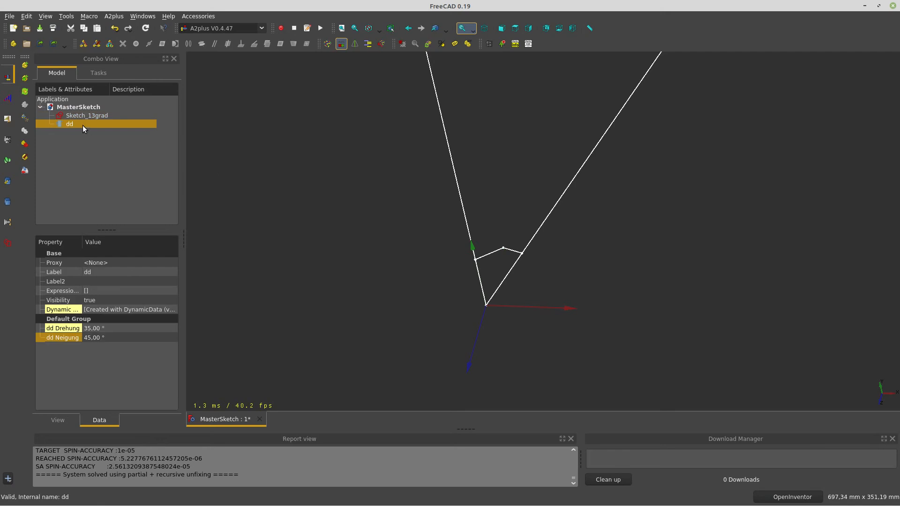
{"action": "left_click", "coordinate": [256, 30]}
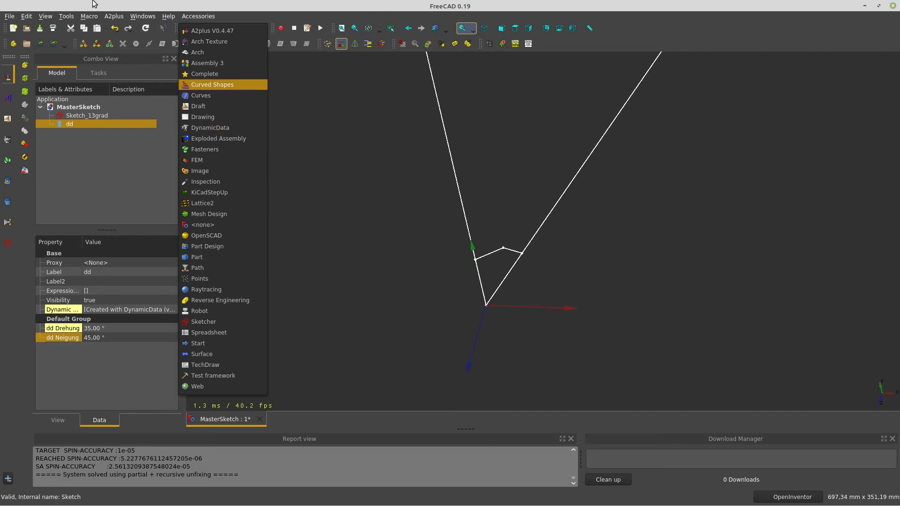
{"action": "left_click", "coordinate": [68, 21]}
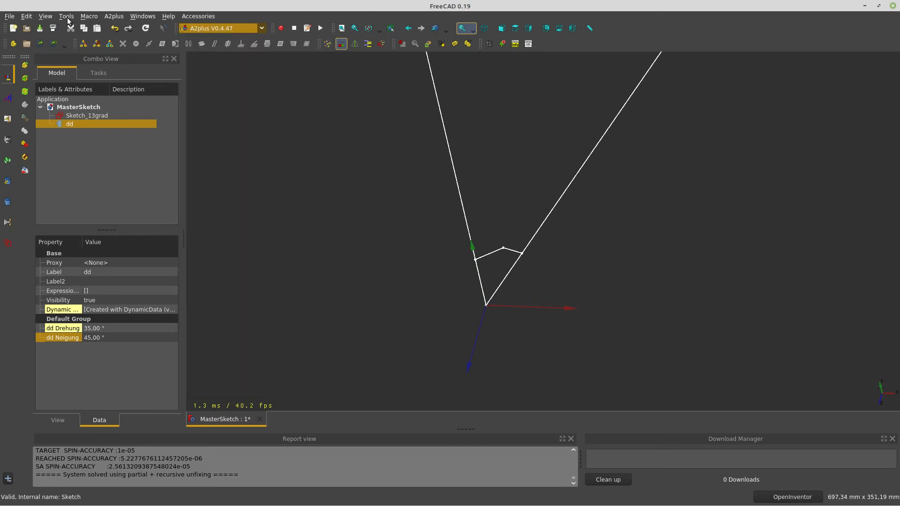
{"action": "left_click", "coordinate": [67, 18]}
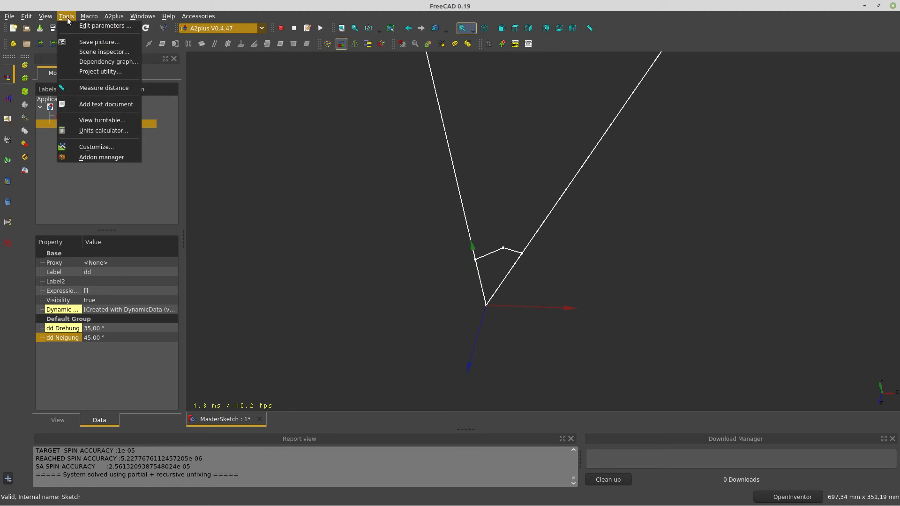
{"action": "left_click", "coordinate": [93, 158]}
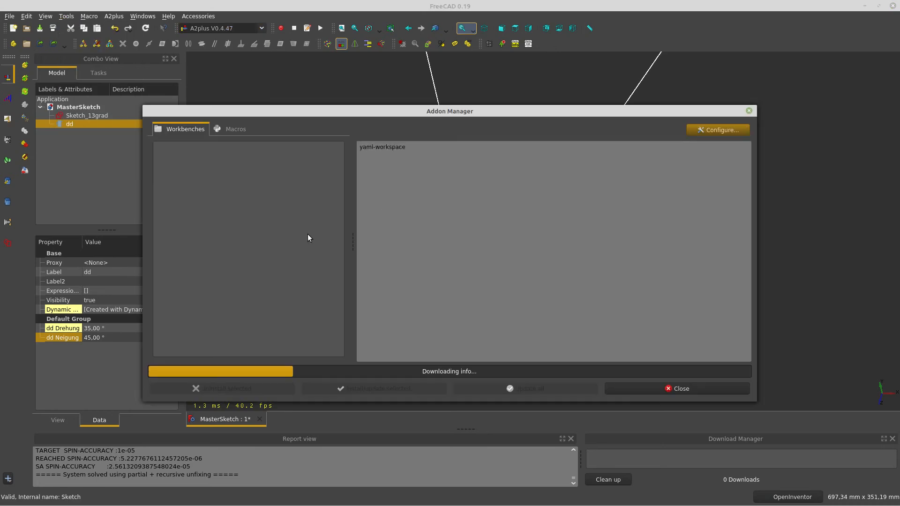
{"action": "scroll", "coordinate": [232, 196], "scroll_direction": "down", "scroll_amount": 6}
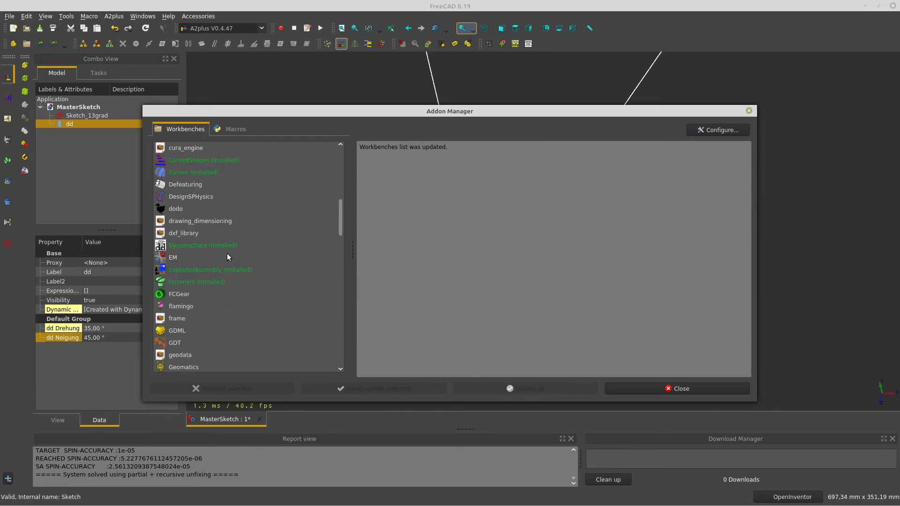
{"action": "left_click", "coordinate": [180, 246]}
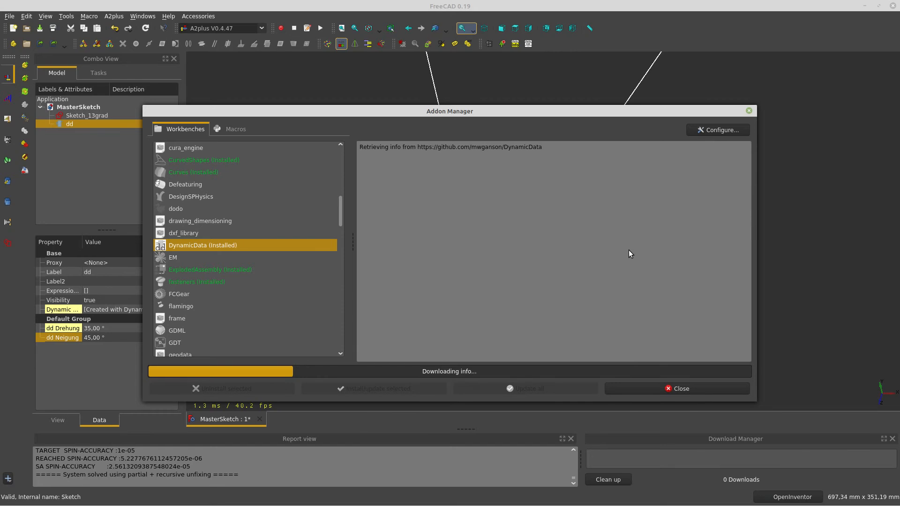
{"action": "scroll", "coordinate": [635, 236], "scroll_direction": "down", "scroll_amount": 2}
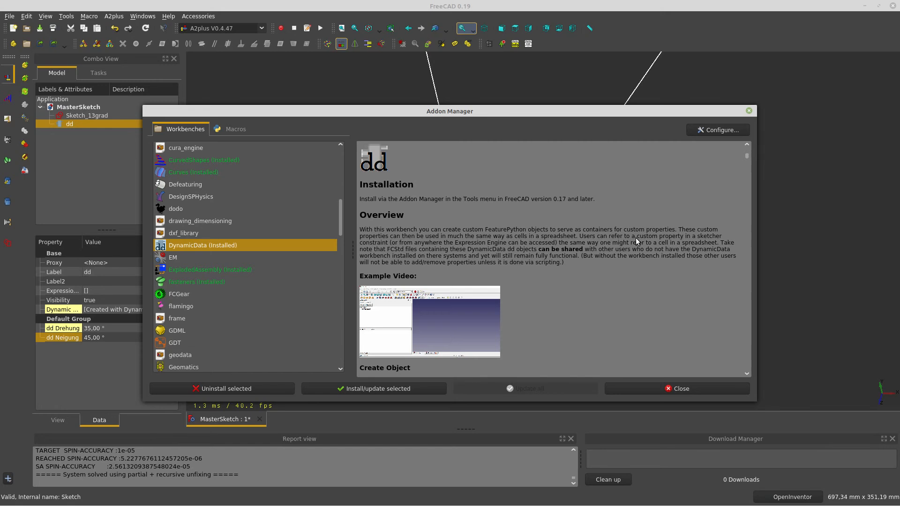
{"action": "scroll", "coordinate": [636, 237], "scroll_direction": "down", "scroll_amount": 3}
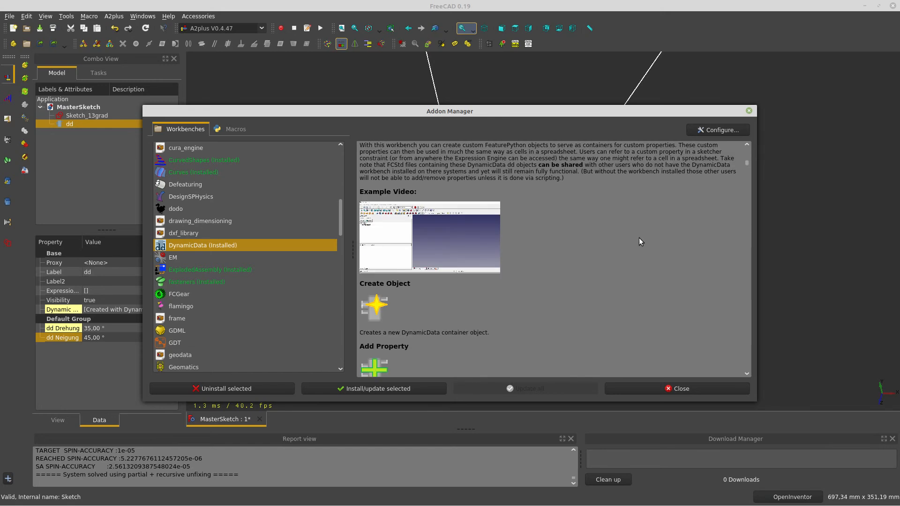
{"action": "scroll", "coordinate": [613, 219], "scroll_direction": "up", "scroll_amount": 1}
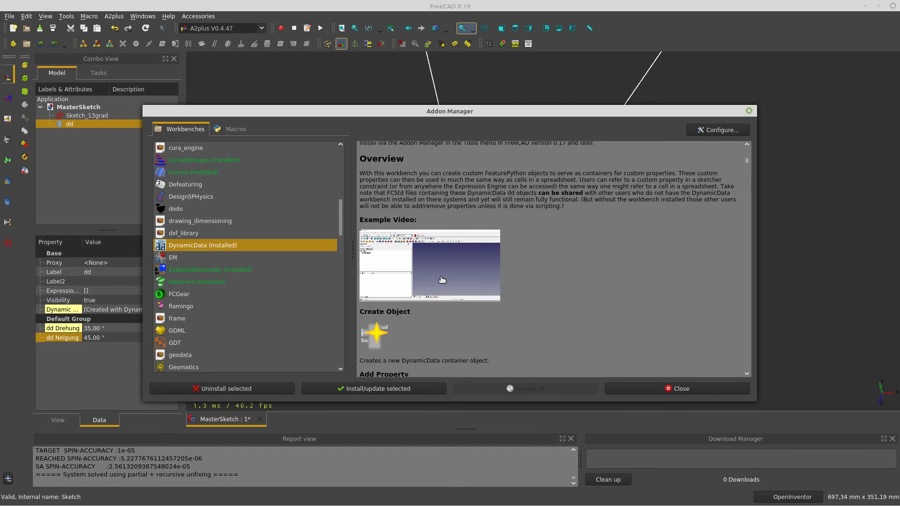
{"action": "scroll", "coordinate": [617, 292], "scroll_direction": "down", "scroll_amount": 6}
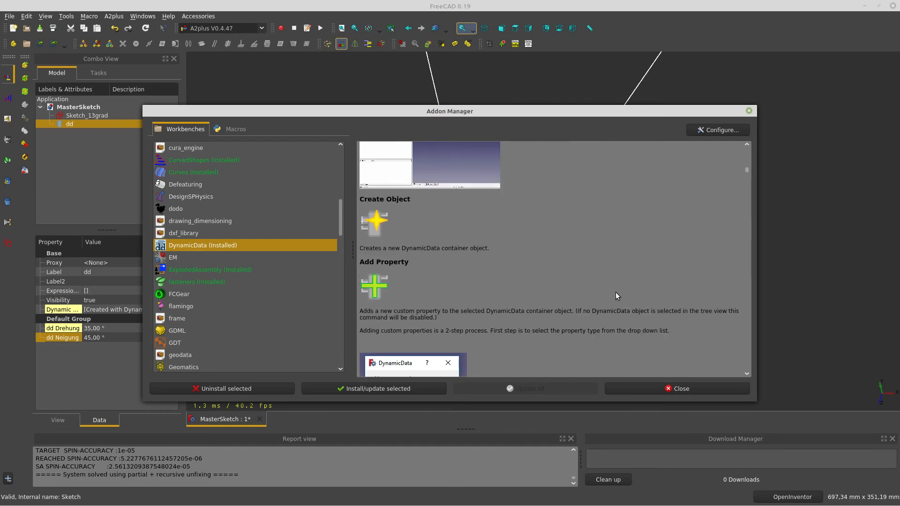
{"action": "scroll", "coordinate": [585, 272], "scroll_direction": "down", "scroll_amount": 8}
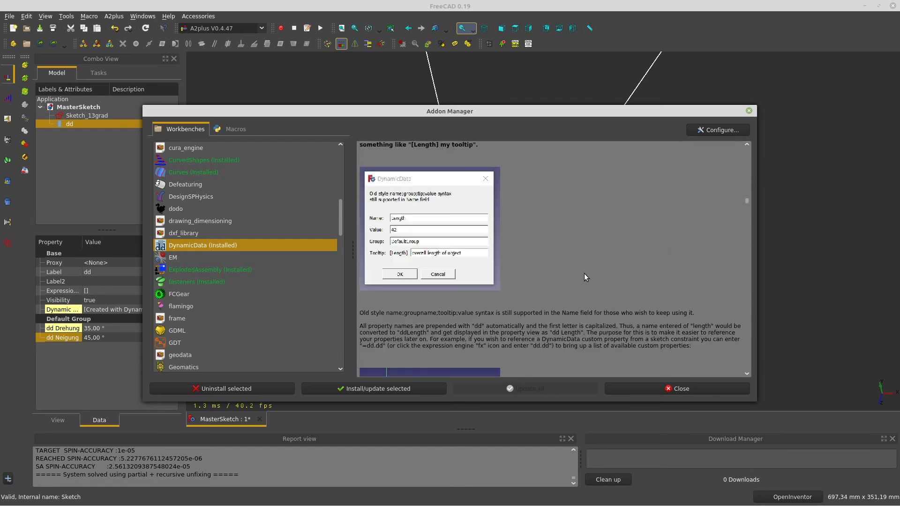
{"action": "scroll", "coordinate": [584, 274], "scroll_direction": "down", "scroll_amount": 10}
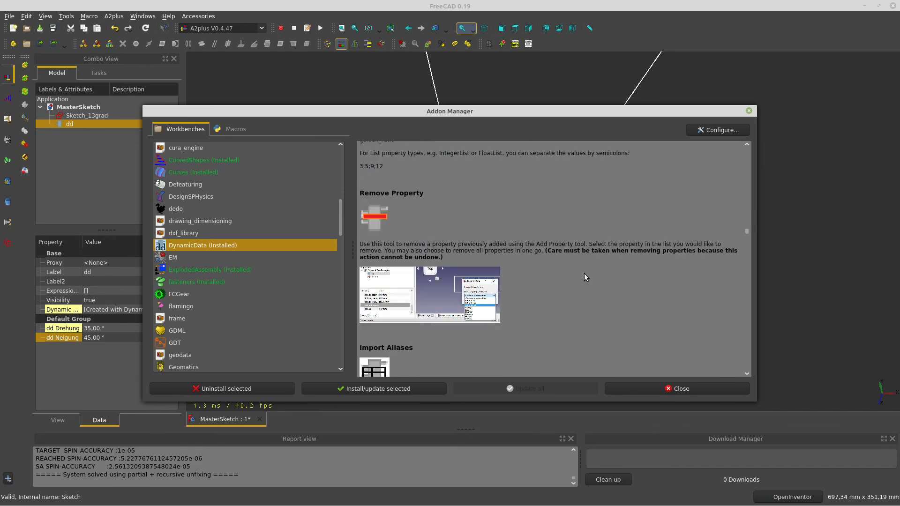
{"action": "scroll", "coordinate": [585, 274], "scroll_direction": "down", "scroll_amount": 10}
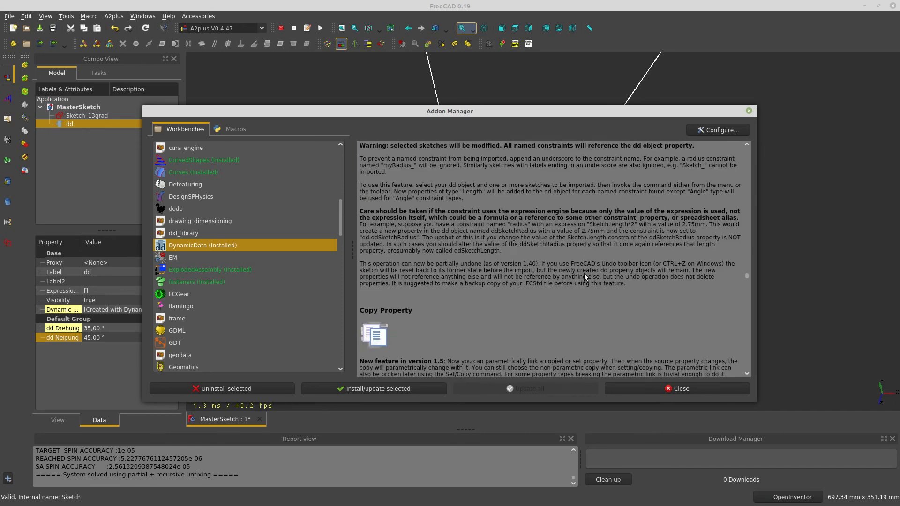
{"action": "scroll", "coordinate": [584, 274], "scroll_direction": "down", "scroll_amount": 10}
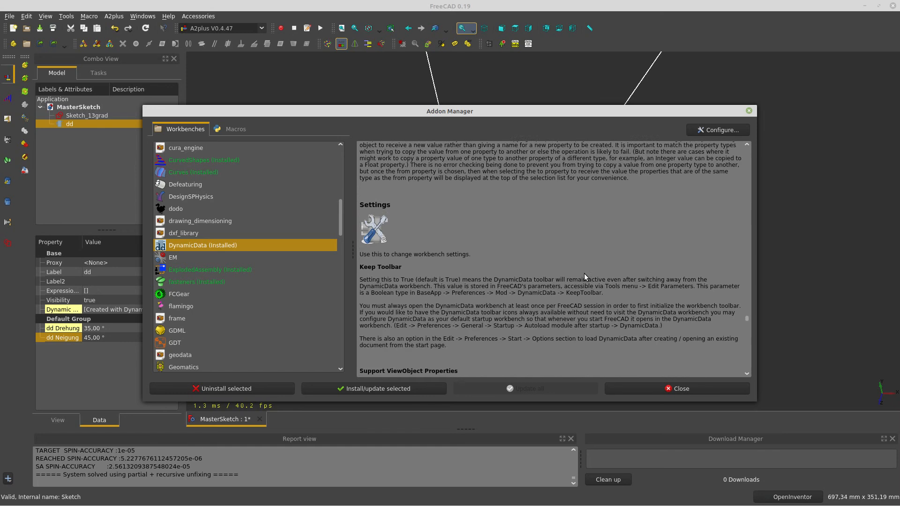
{"action": "scroll", "coordinate": [584, 273], "scroll_direction": "down", "scroll_amount": 10}
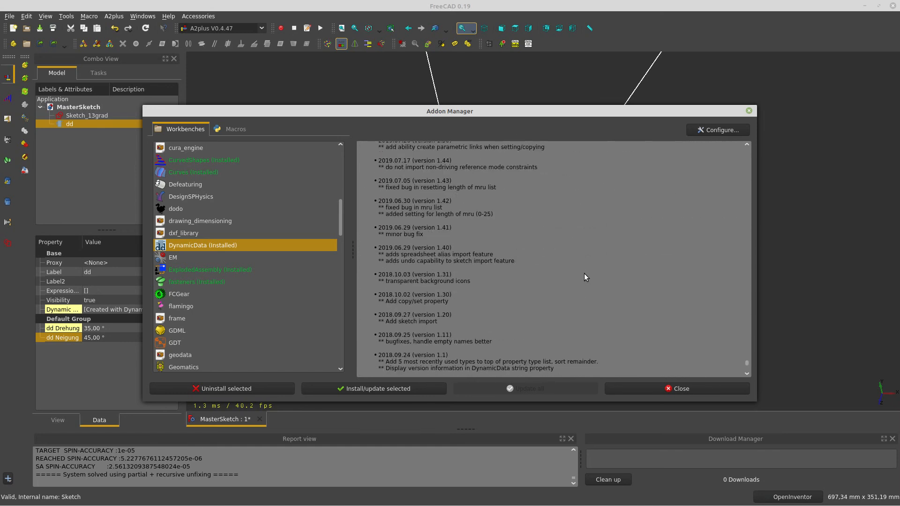
{"action": "scroll", "coordinate": [584, 274], "scroll_direction": "up", "scroll_amount": 2}
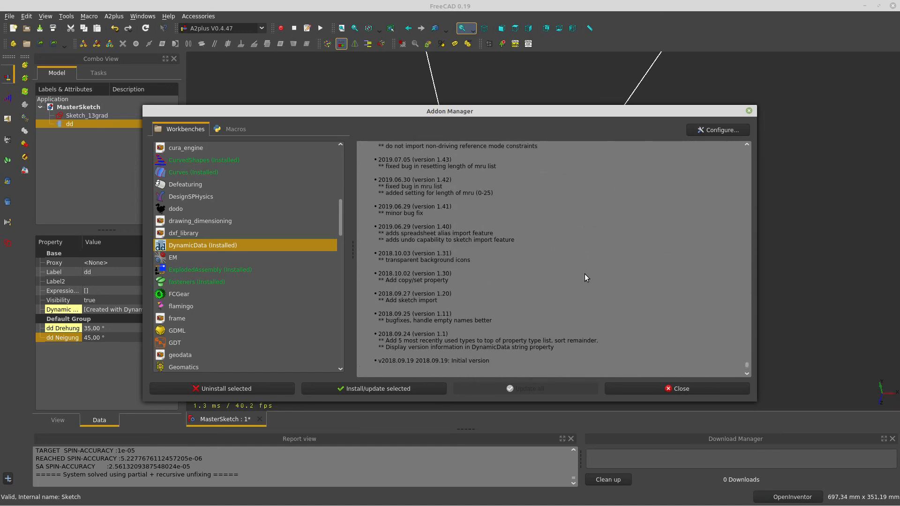
{"action": "scroll", "coordinate": [587, 279], "scroll_direction": "down", "scroll_amount": 2}
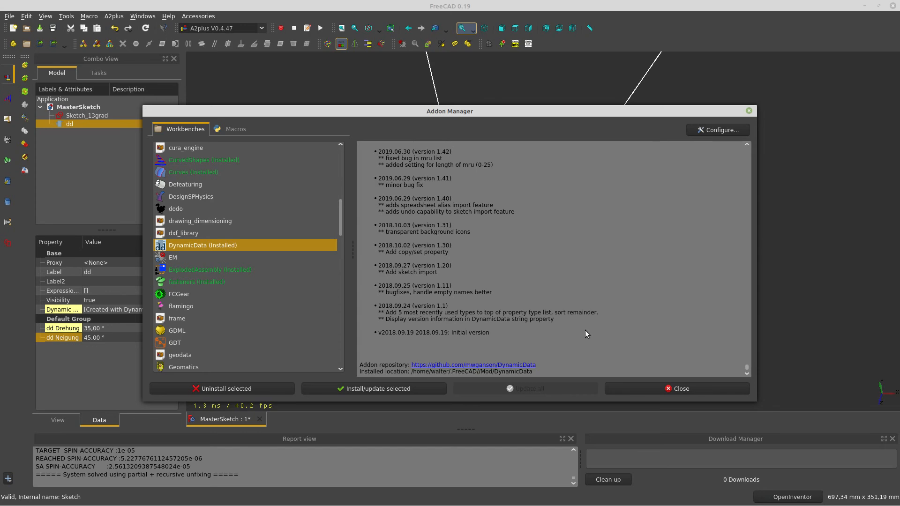
{"action": "scroll", "coordinate": [584, 330], "scroll_direction": "up", "scroll_amount": 10}
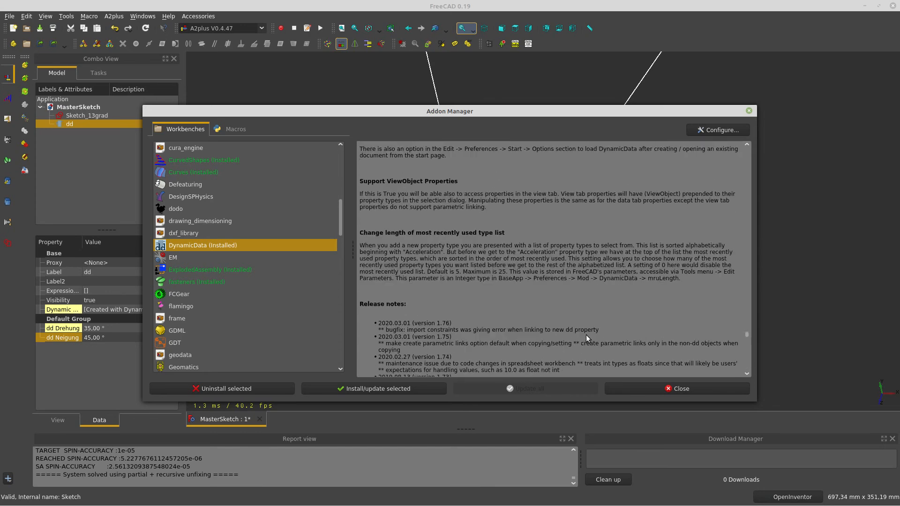
{"action": "left_click_drag", "start_coordinate": [748, 335], "coordinate": [747, 152]}
{"action": "scroll", "coordinate": [658, 245], "scroll_direction": "down", "scroll_amount": 3}
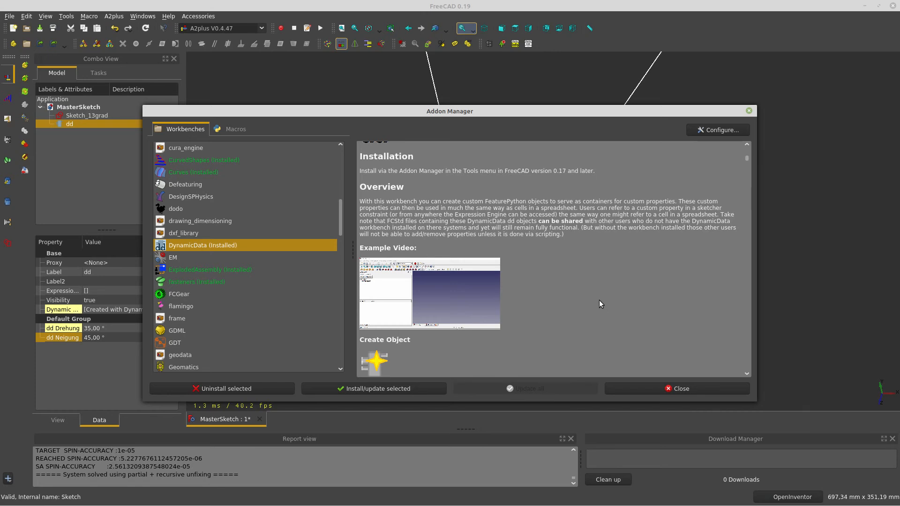
{"action": "scroll", "coordinate": [599, 300], "scroll_direction": "up", "scroll_amount": 1}
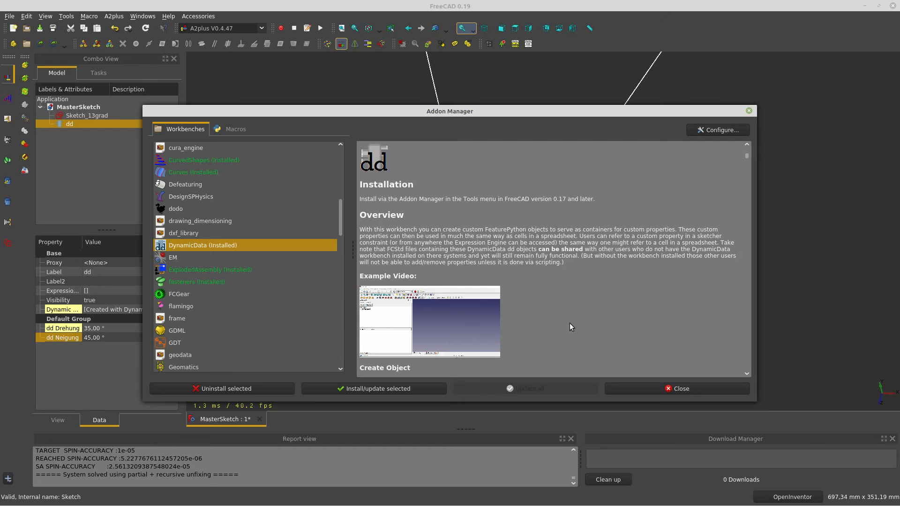
Close the Addon Manager, then delete dd from its context menu and answer Yes to dependencies
{"action": "left_click", "coordinate": [637, 390]}
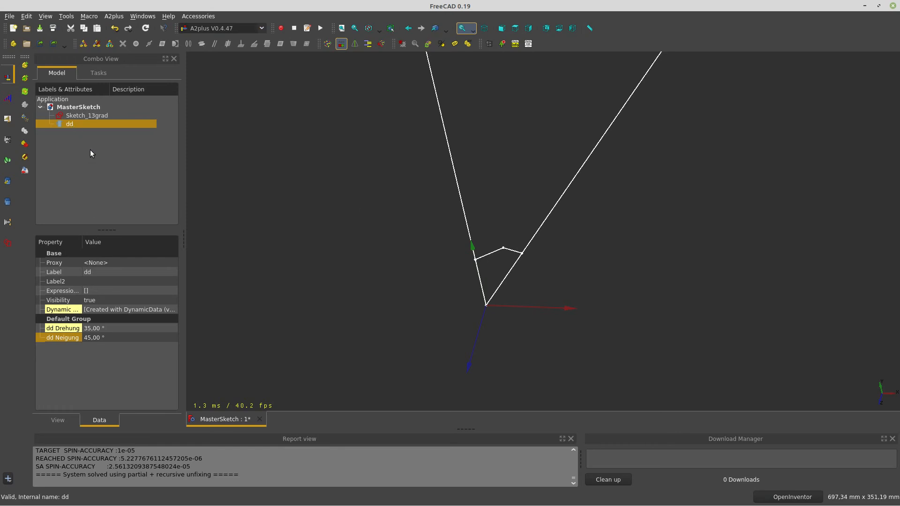
{"action": "key", "text": "Delete"}
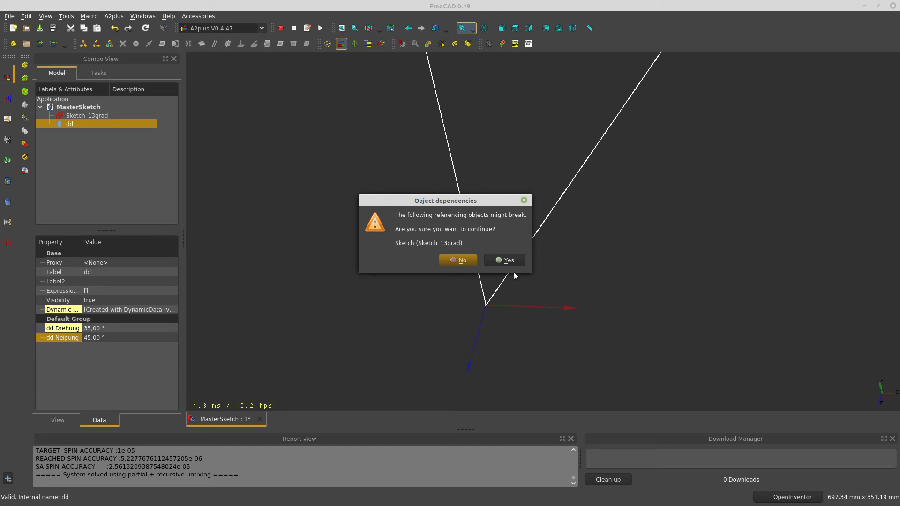
{"action": "left_click", "coordinate": [469, 261]}
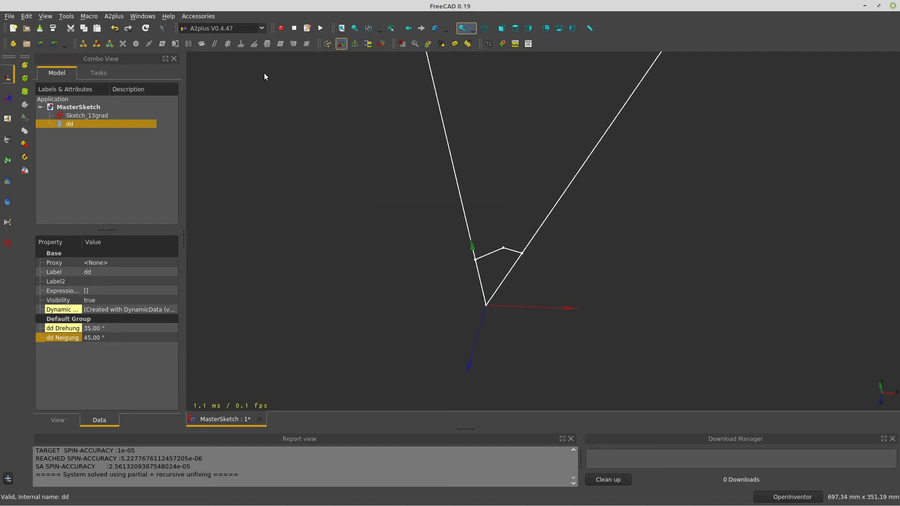
{"action": "right_click", "coordinate": [89, 126]}
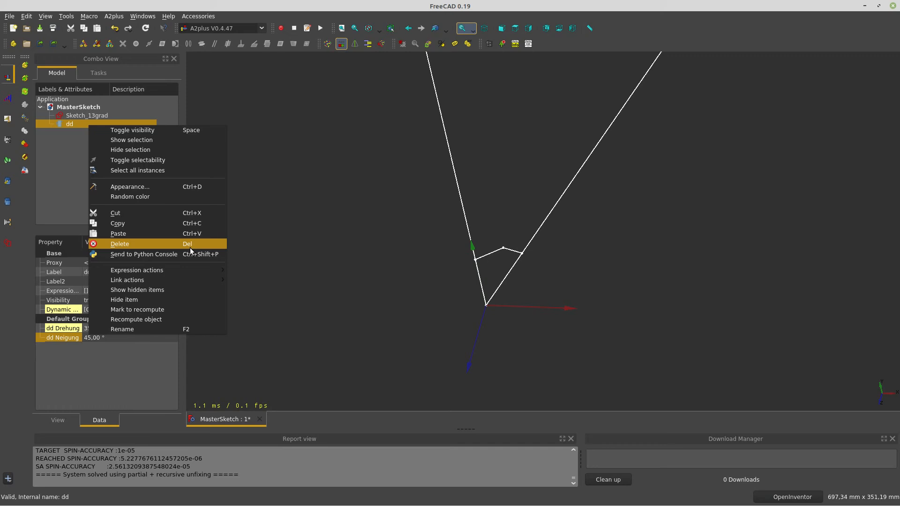
{"action": "left_click", "coordinate": [149, 241]}
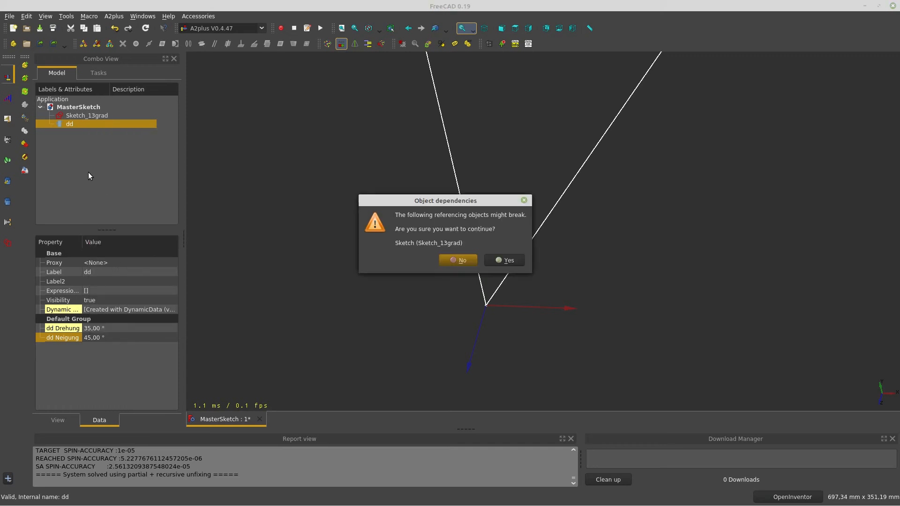
{"action": "left_click", "coordinate": [522, 259]}
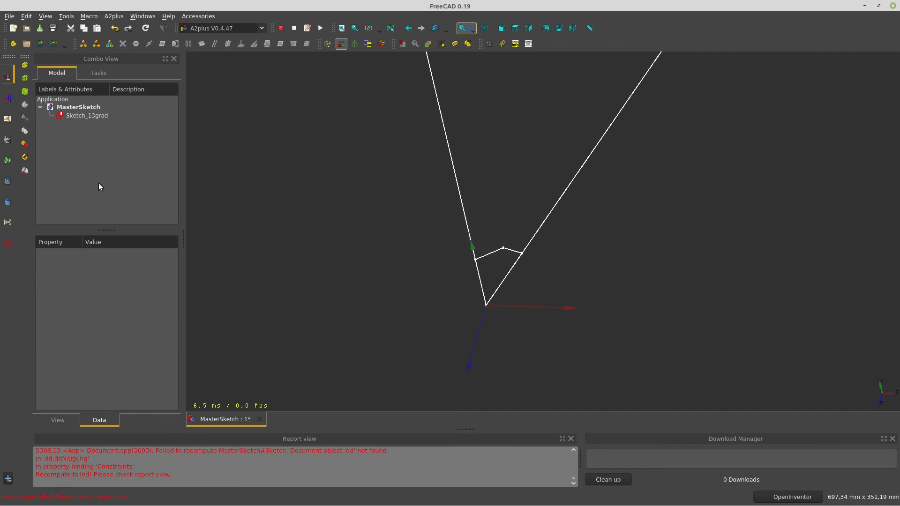
{"action": "left_click", "coordinate": [83, 116]}
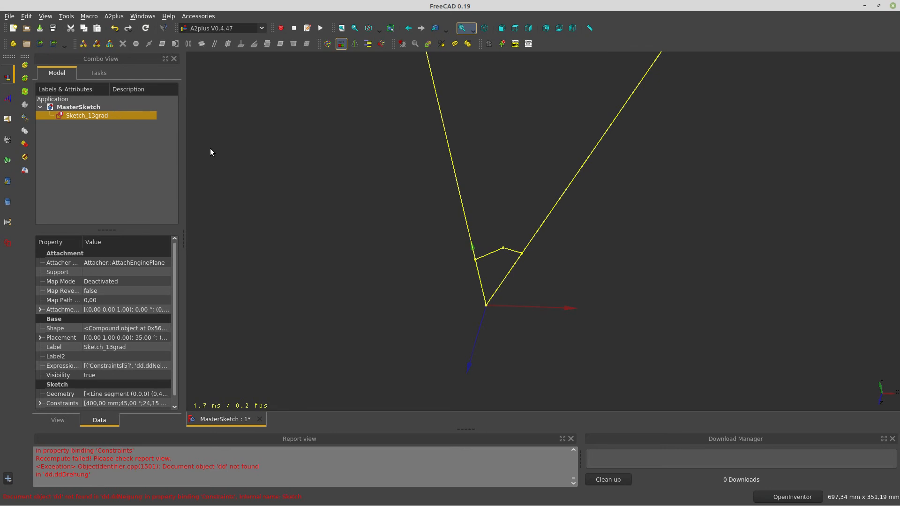
{"action": "mouse_move", "coordinate": [519, 183]}
{"action": "middle_mouse_down"}
{"action": "mouse_move", "coordinate": [522, 214]}
{"action": "mouse_move", "coordinate": [505, 185]}
{"action": "mouse_move", "coordinate": [482, 269]}
{"action": "middle_mouse_up"}
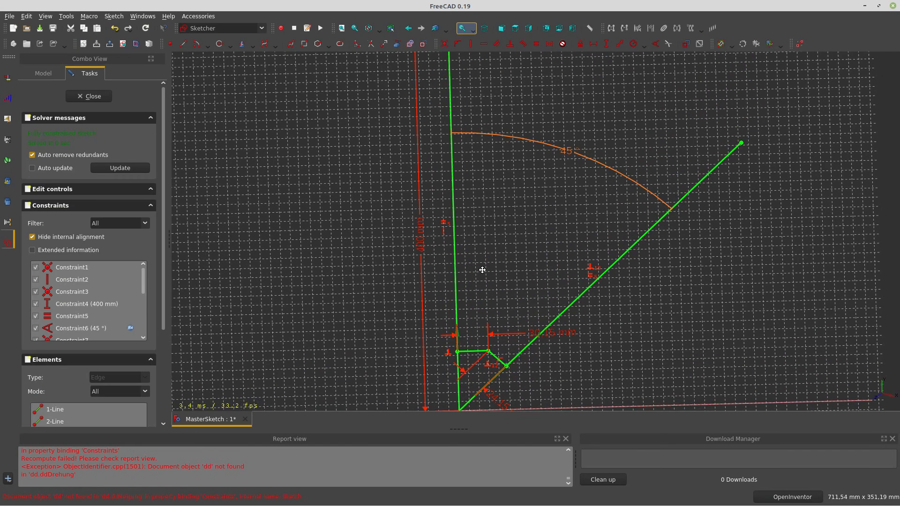
{"action": "left_click", "coordinate": [569, 153]}
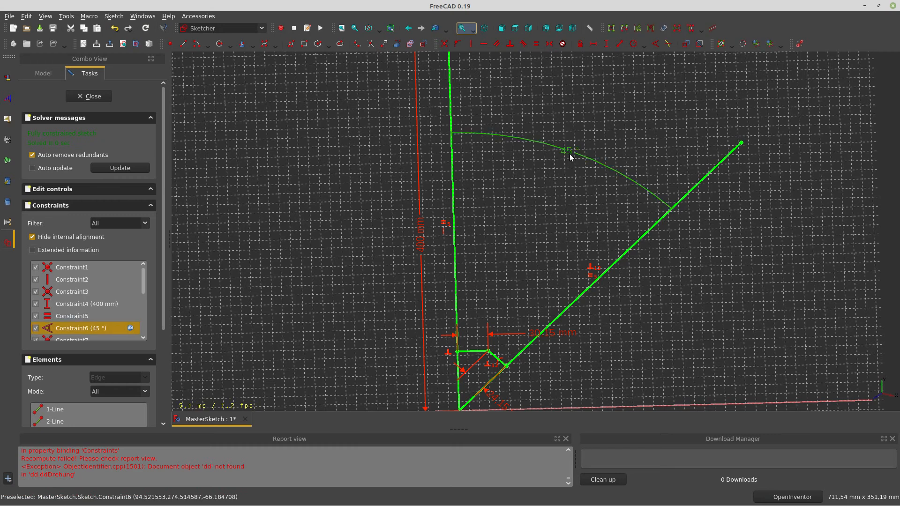
{"action": "double_click", "coordinate": [563, 152]}
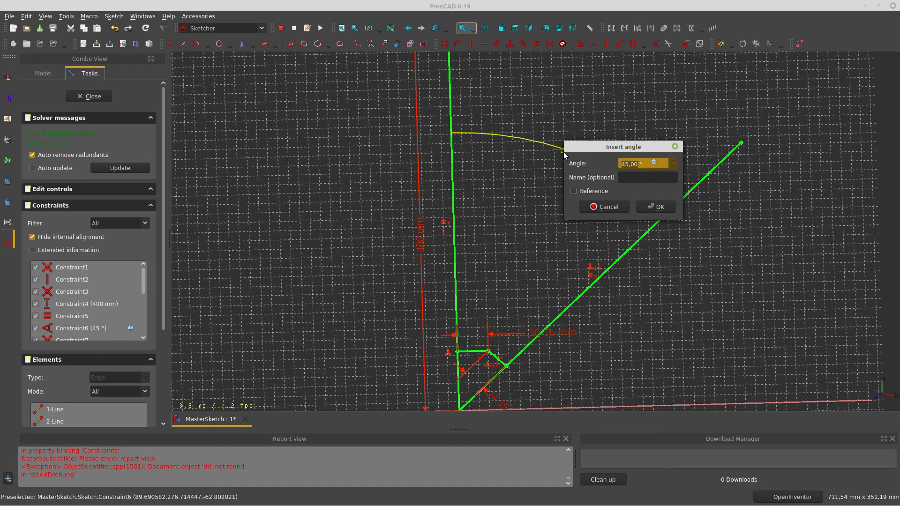
{"action": "left_click", "coordinate": [655, 162]}
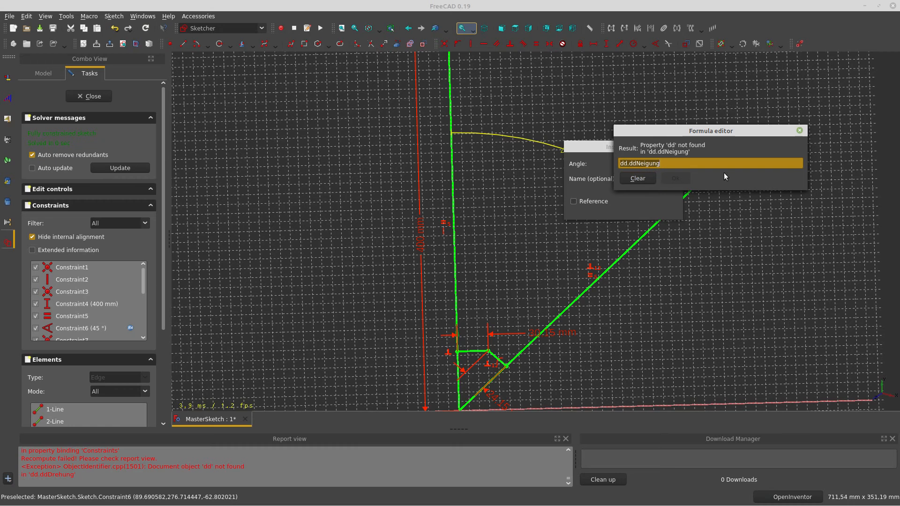
{"action": "left_click", "coordinate": [799, 132]}
{"action": "left_click", "coordinate": [609, 209]}
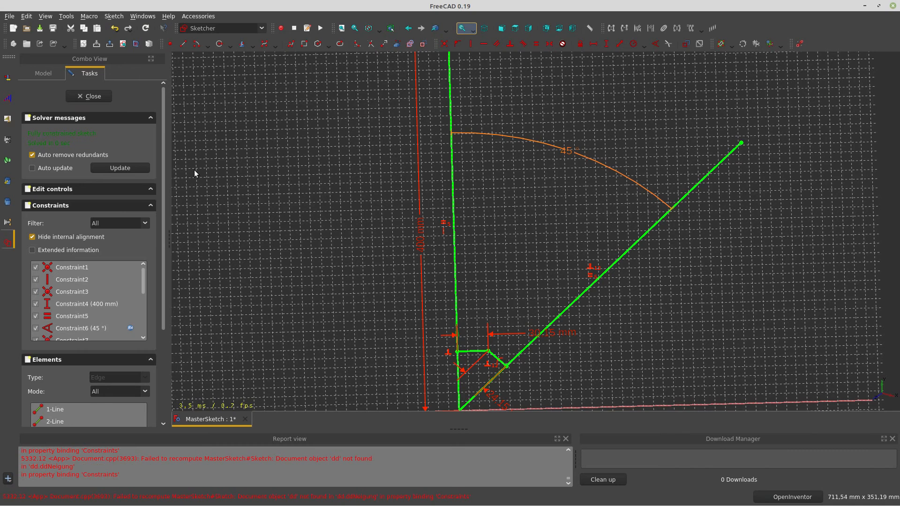
Leave sketch editing, switch to DynamicData, and create a new dd object
{"action": "left_click", "coordinate": [102, 98]}
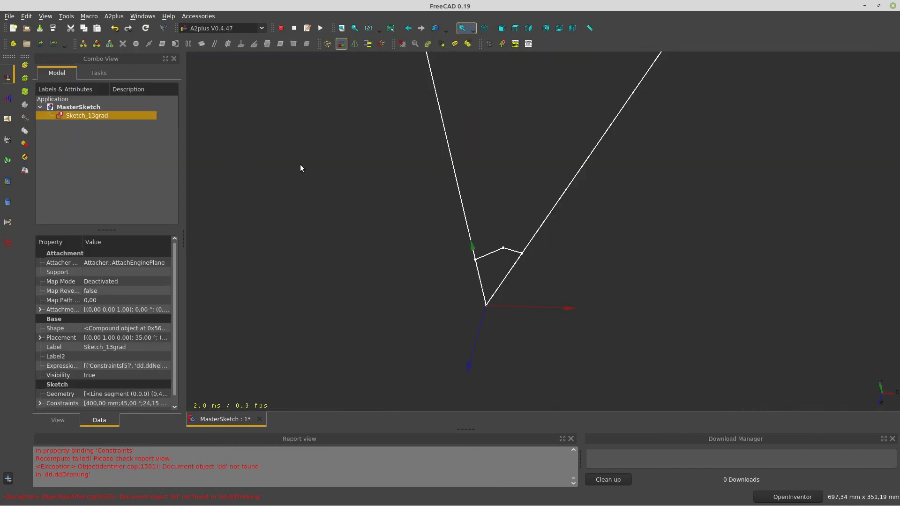
{"action": "left_click", "coordinate": [51, 177]}
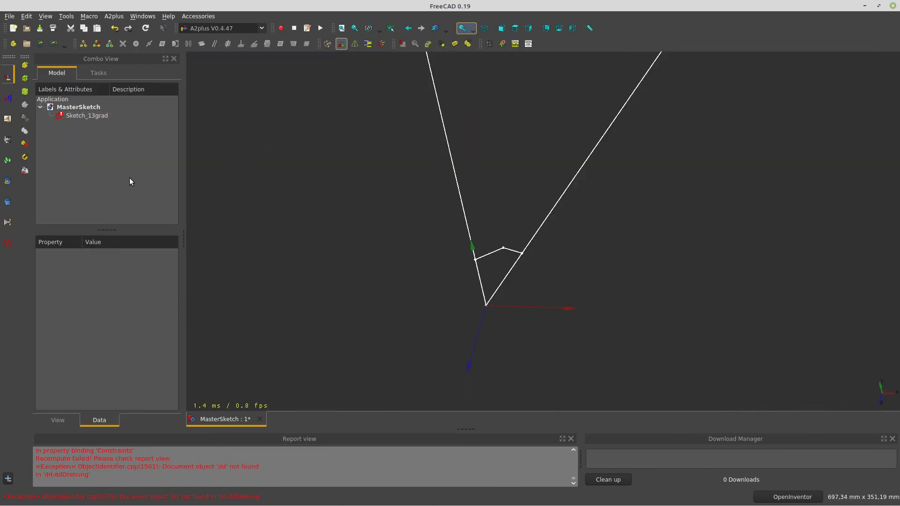
{"action": "left_click", "coordinate": [224, 28]}
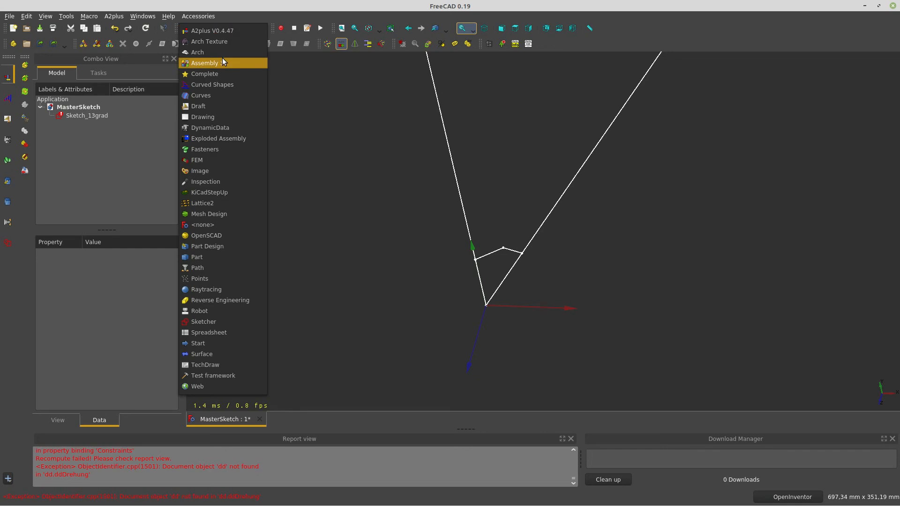
{"action": "left_click", "coordinate": [213, 128]}
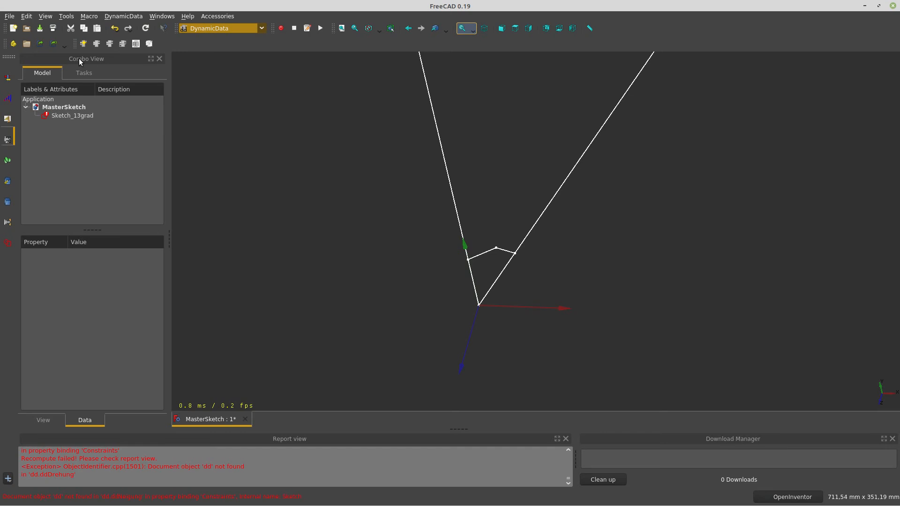
{"action": "left_click", "coordinate": [83, 45]}
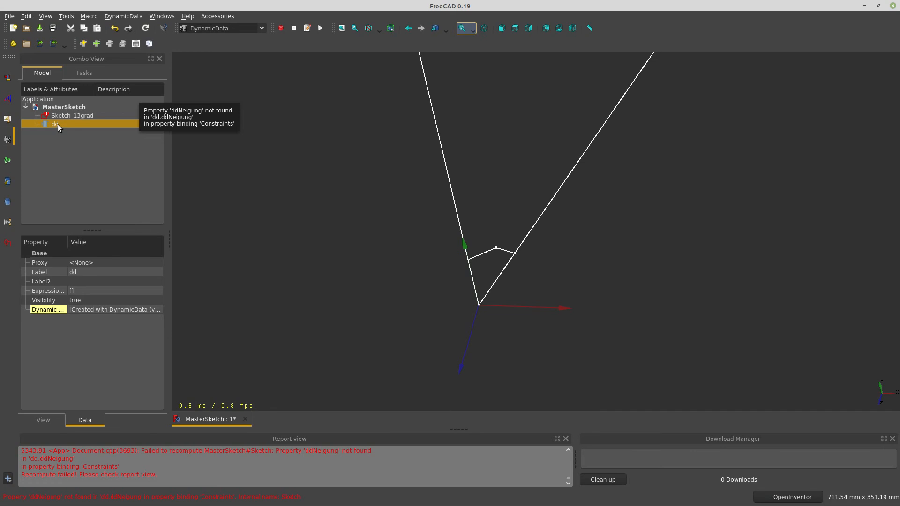
Add an Angle-type property to the dd container with a value of 13°
{"action": "left_click", "coordinate": [96, 44]}
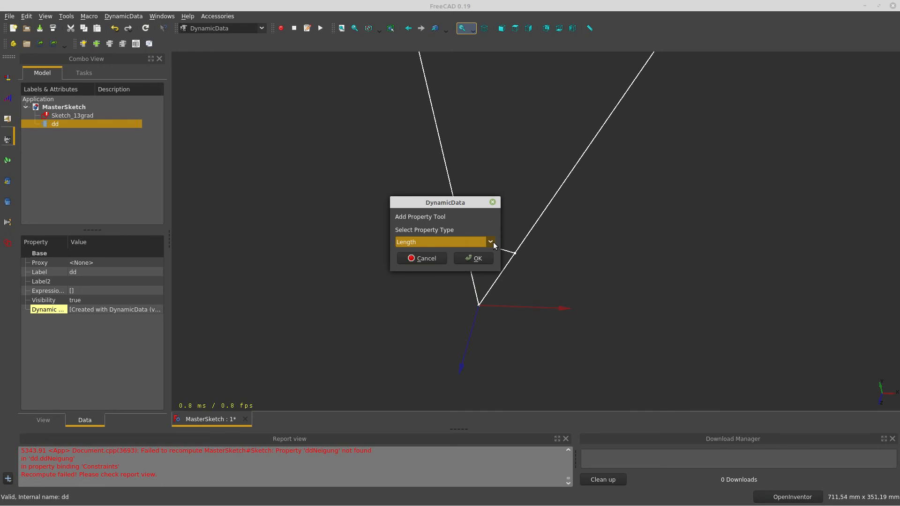
{"action": "left_click_drag", "start_coordinate": [477, 207], "coordinate": [293, 209]}
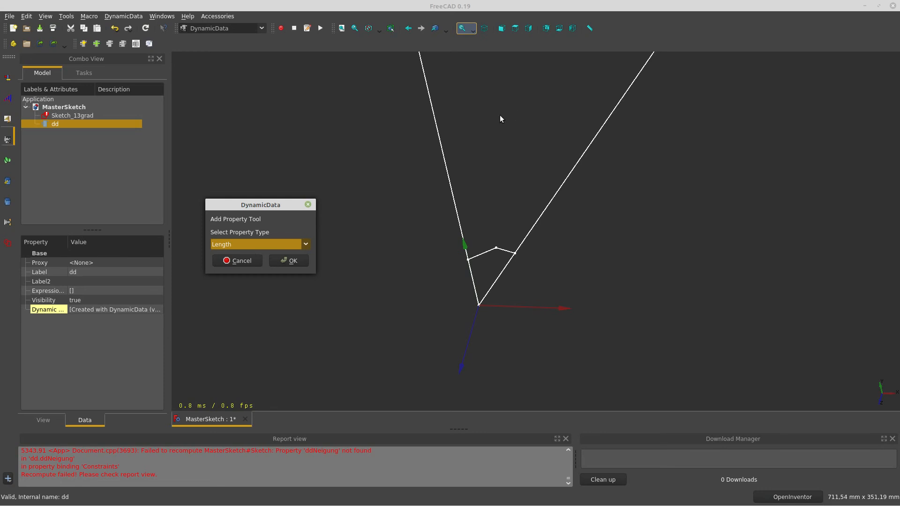
{"action": "left_click", "coordinate": [308, 244]}
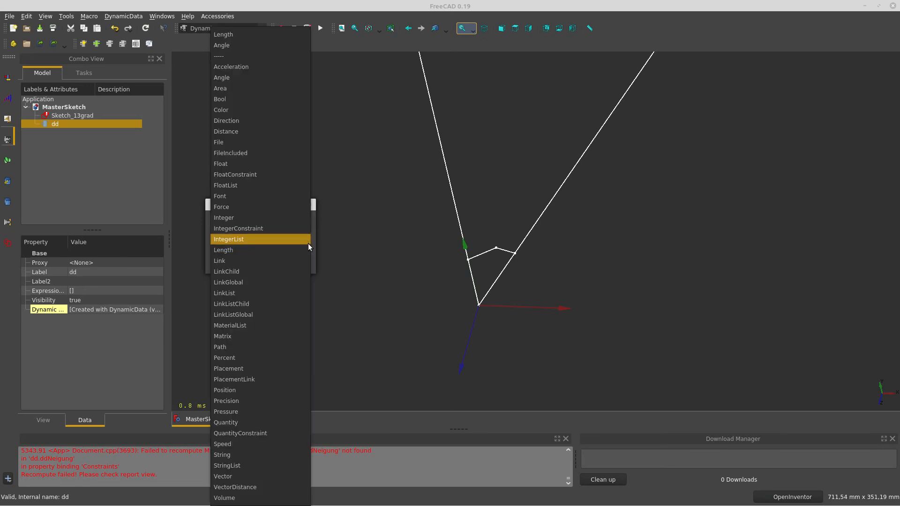
{"action": "left_click", "coordinate": [283, 45]}
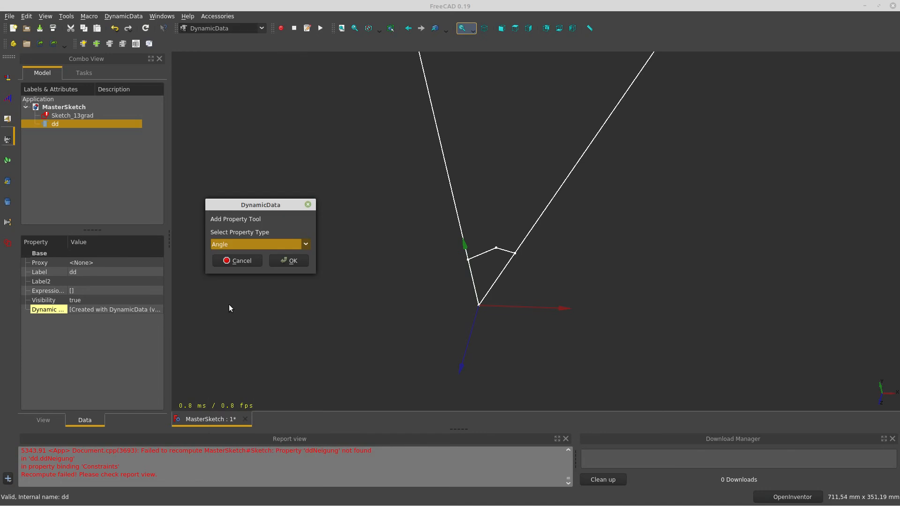
{"action": "left_click", "coordinate": [283, 260]}
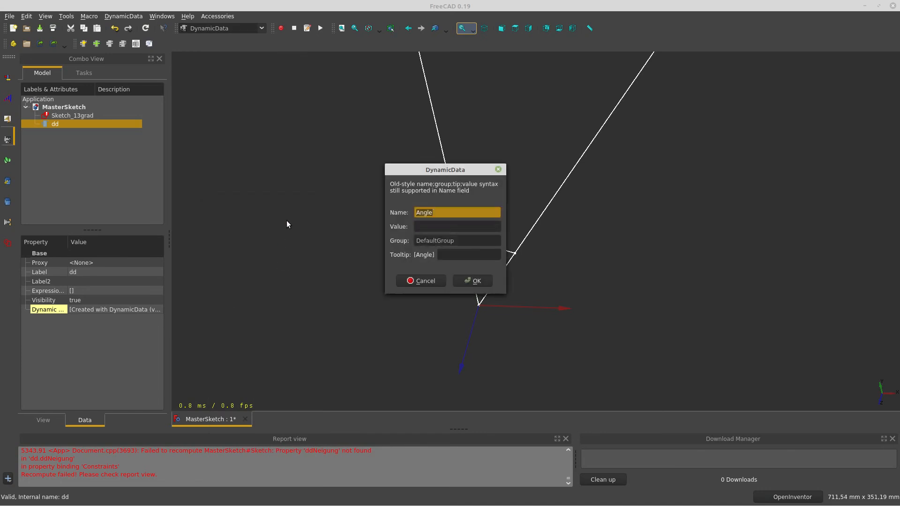
{"action": "left_click", "coordinate": [425, 226]}
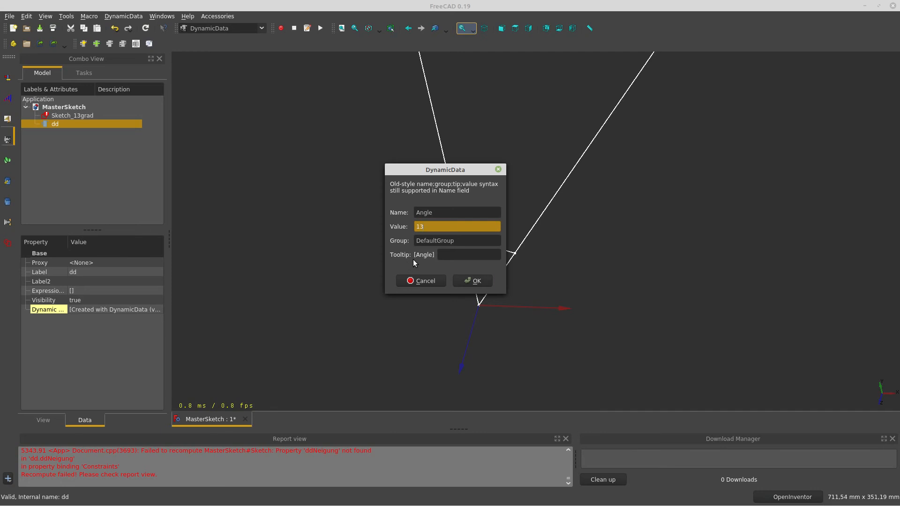
{"action": "left_click", "coordinate": [483, 282]}
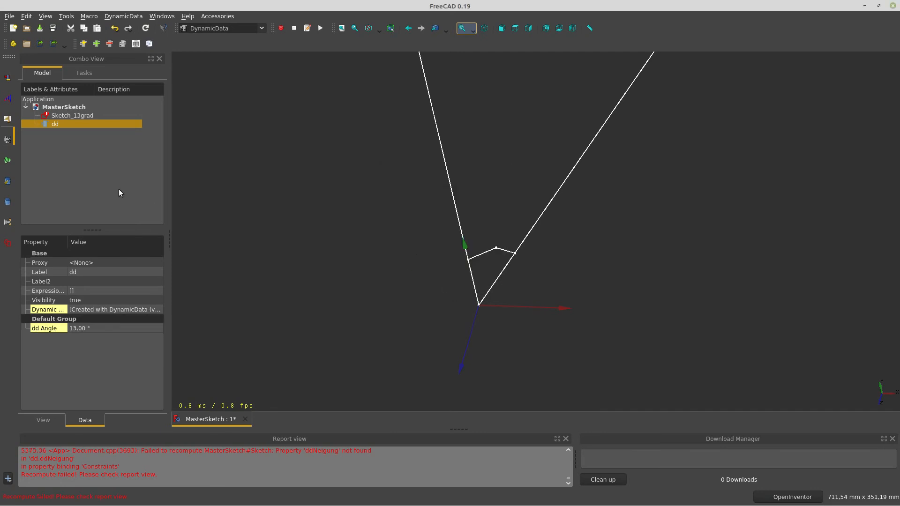
Check Sketch_13grad's missing-ddNeigung error, then select dd's Angle property row
{"action": "left_click", "coordinate": [81, 117]}
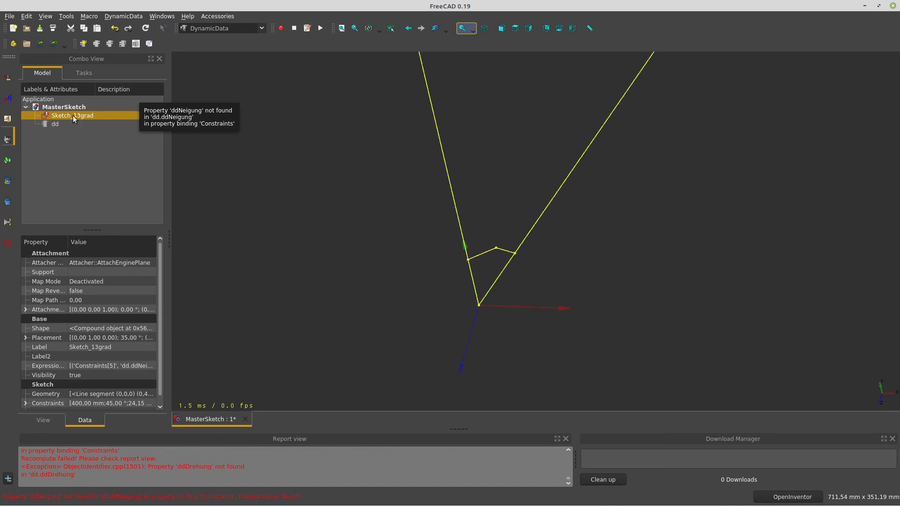
{"action": "left_click", "coordinate": [52, 124]}
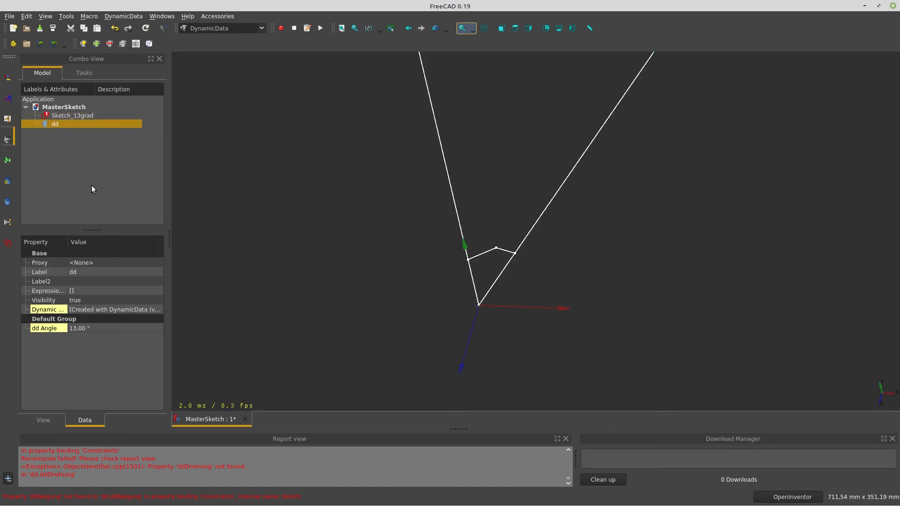
{"action": "left_click", "coordinate": [33, 331]}
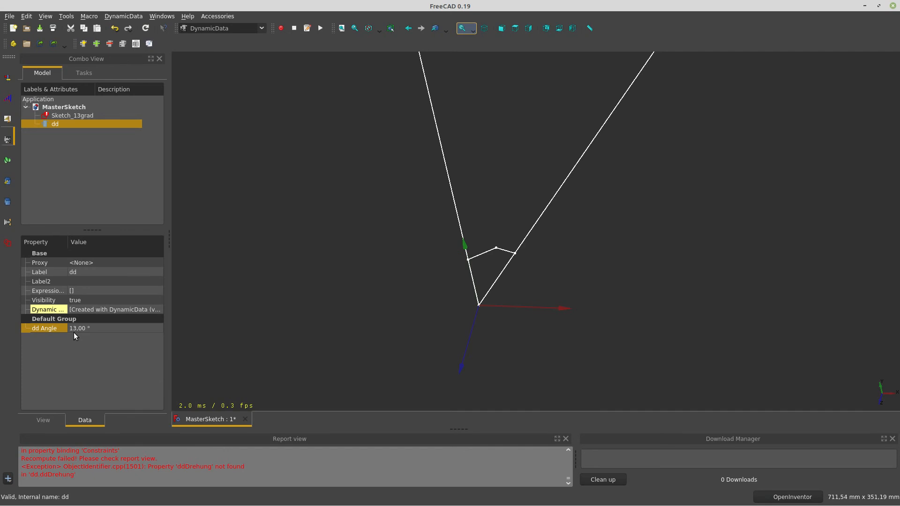
Bind Sketch_13grad's 45° angle constraint to dd.ddAngle so it becomes 13°, then close the sketch
{"action": "double_click", "coordinate": [65, 116]}
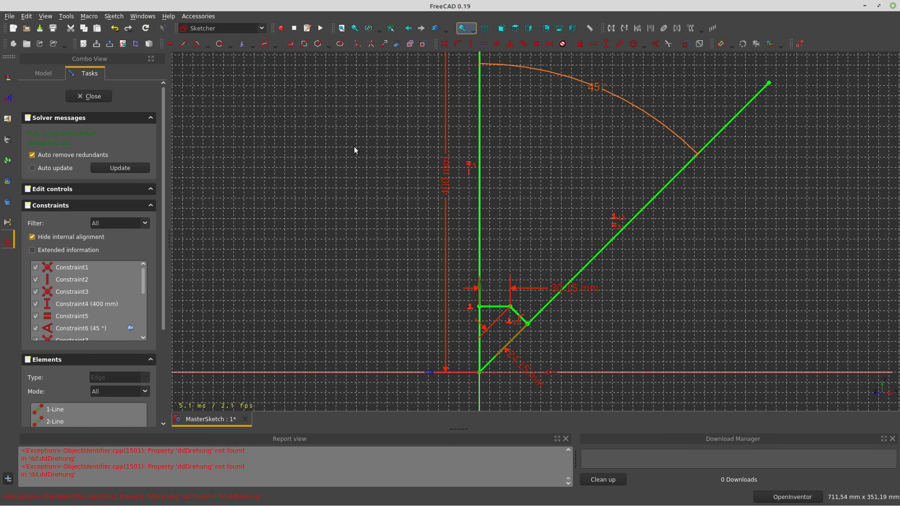
{"action": "mouse_move", "coordinate": [509, 155]}
{"action": "middle_mouse_down"}
{"action": "mouse_move", "coordinate": [509, 206]}
{"action": "mouse_move", "coordinate": [476, 268]}
{"action": "middle_mouse_up"}
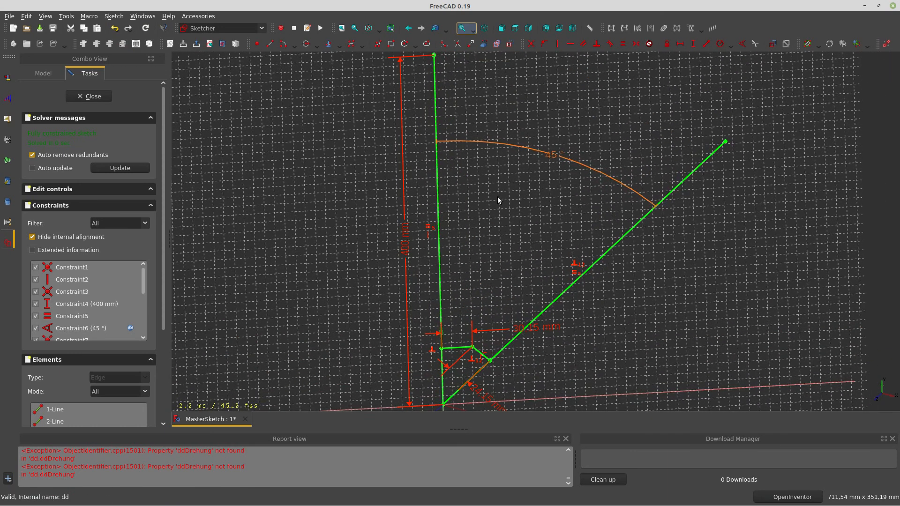
{"action": "double_click", "coordinate": [551, 155]}
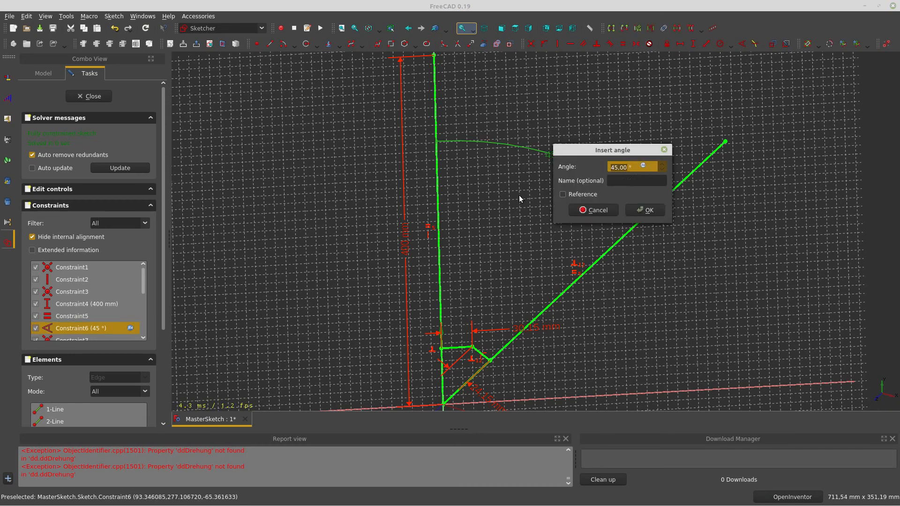
{"action": "left_click", "coordinate": [643, 165]}
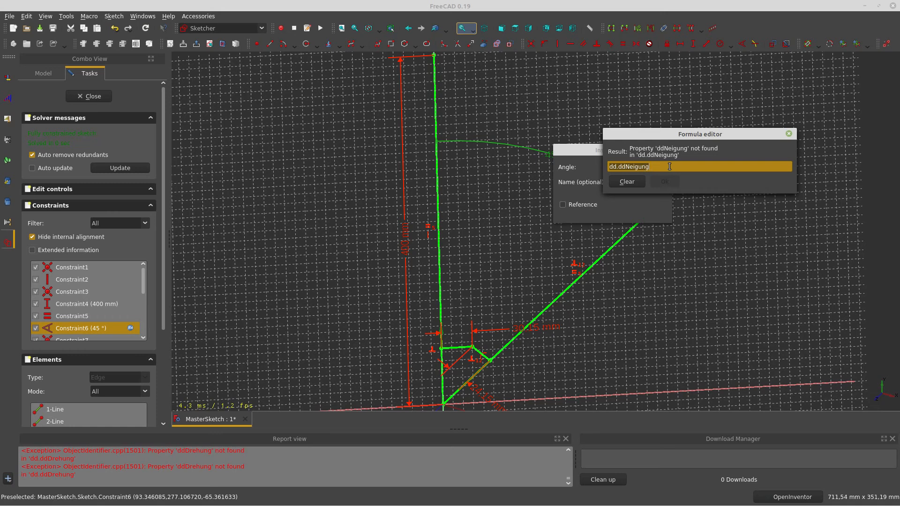
{"action": "type", "text": "dd"}
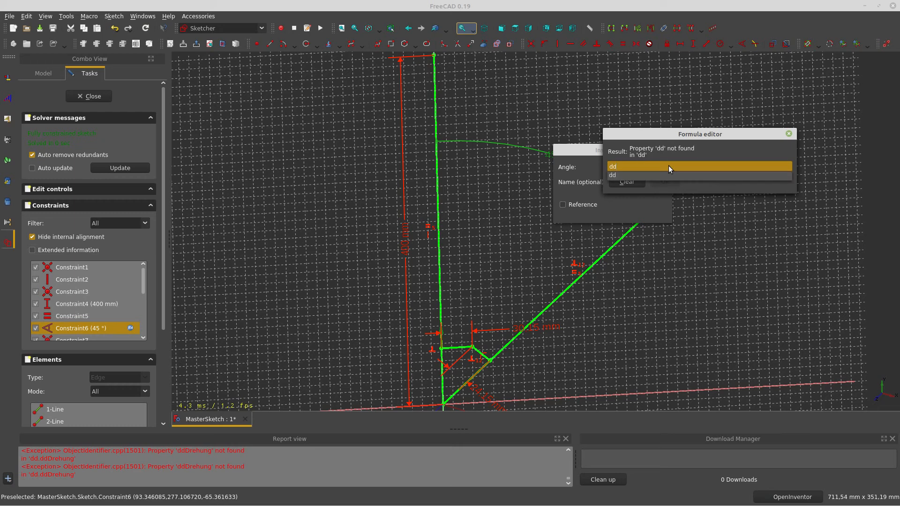
{"action": "type", "text": "."}
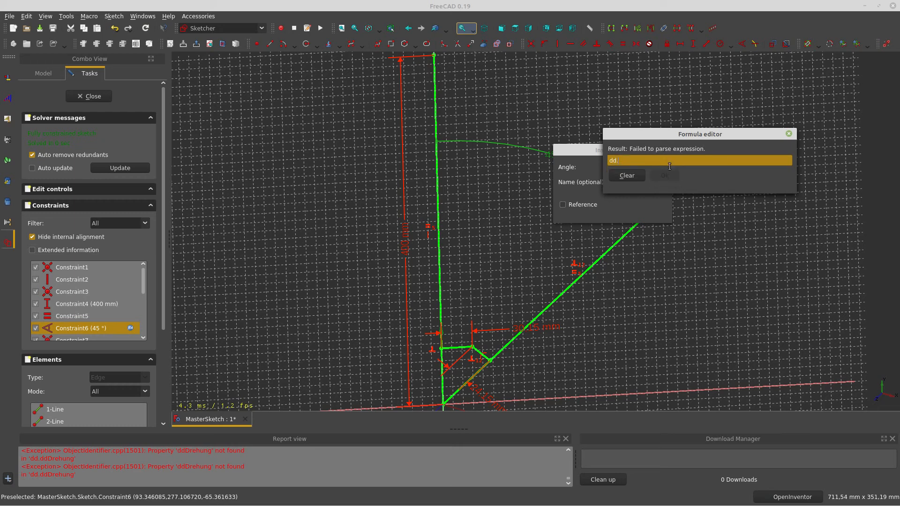
{"action": "type", "text": "dd"}
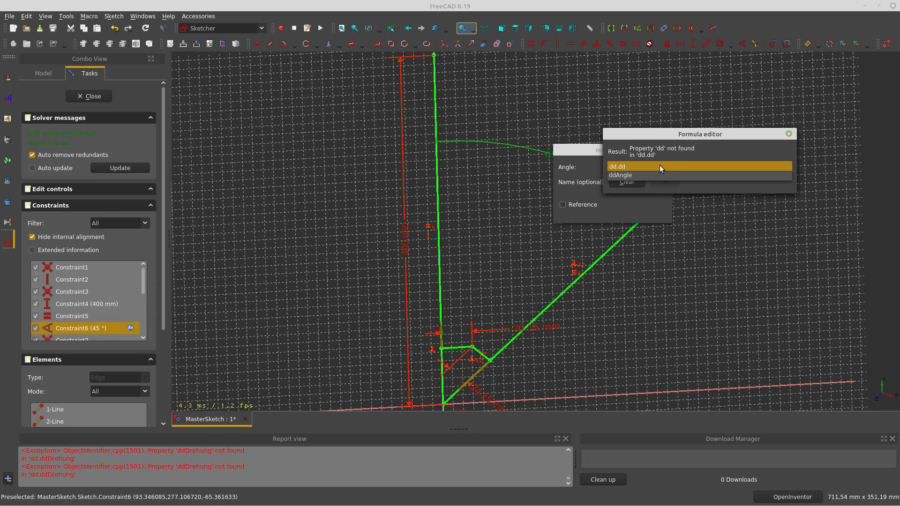
{"action": "left_click", "coordinate": [627, 176]}
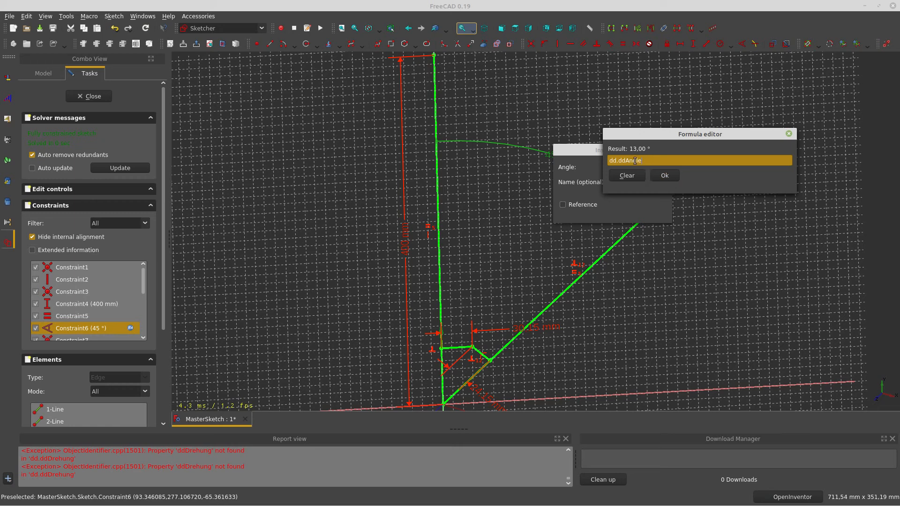
{"action": "left_click", "coordinate": [664, 177]}
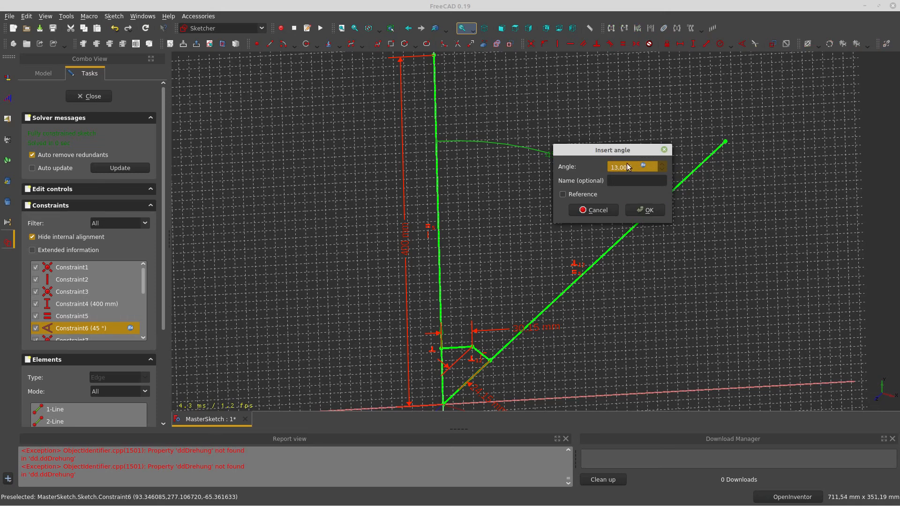
{"action": "left_click", "coordinate": [645, 210]}
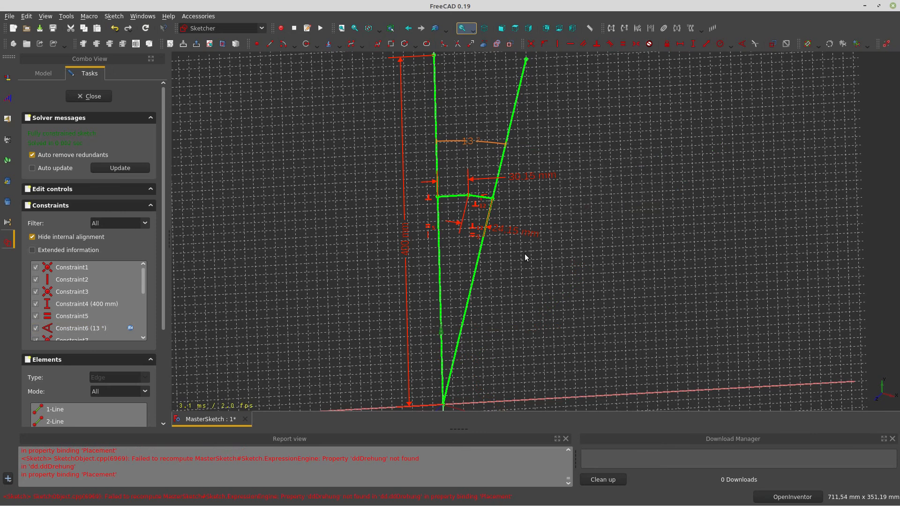
{"action": "mouse_move", "coordinate": [521, 235]}
{"action": "left_mouse_down"}
{"action": "mouse_move", "coordinate": [522, 296]}
{"action": "mouse_move", "coordinate": [534, 312]}
{"action": "mouse_move", "coordinate": [543, 288]}
{"action": "mouse_move", "coordinate": [495, 252]}
{"action": "left_mouse_up"}
{"action": "left_click", "coordinate": [91, 96]}
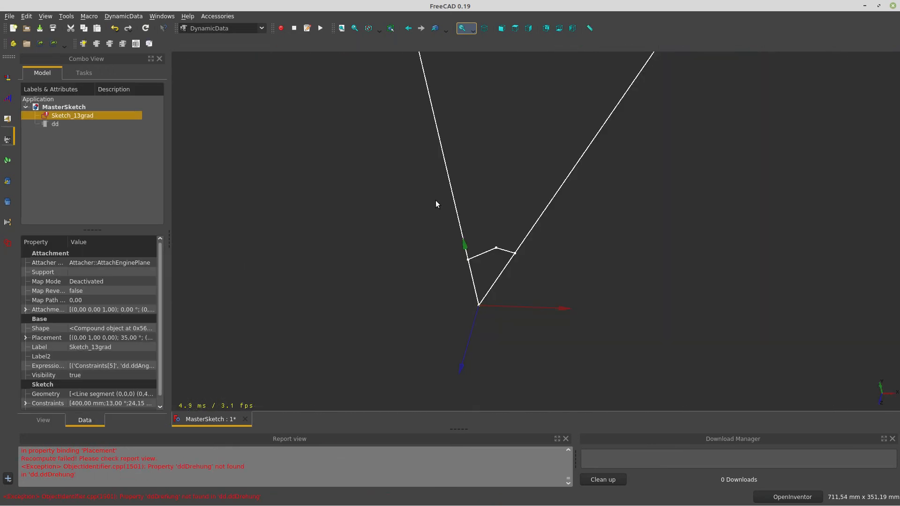
{"action": "left_click", "coordinate": [146, 30]}
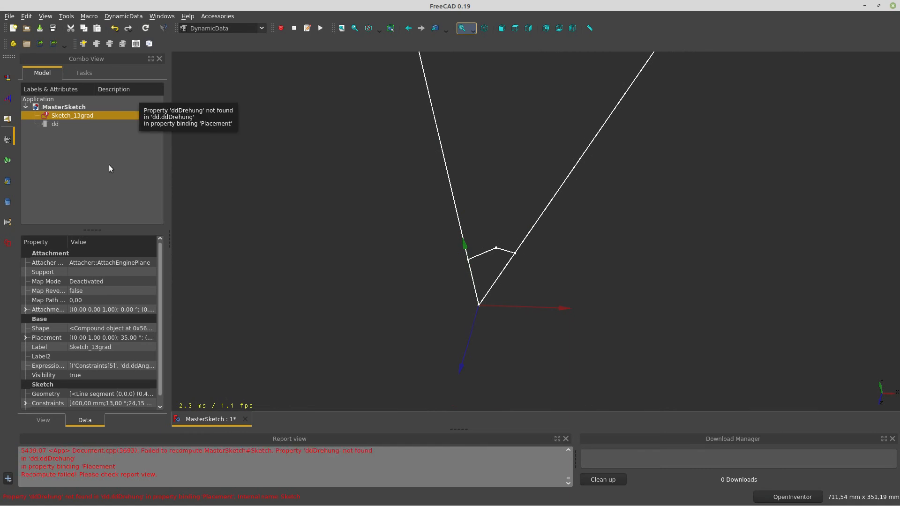
{"action": "double_click", "coordinate": [119, 116]}
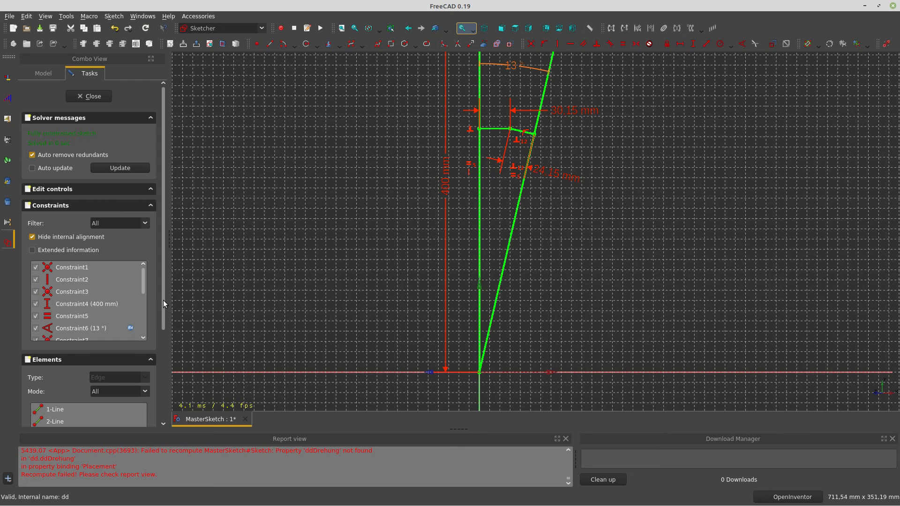
{"action": "scroll", "coordinate": [165, 301], "scroll_direction": "down", "scroll_amount": 2}
{"action": "left_click_drag", "start_coordinate": [146, 255], "coordinate": [141, 268]}
{"action": "left_click", "coordinate": [118, 278]}
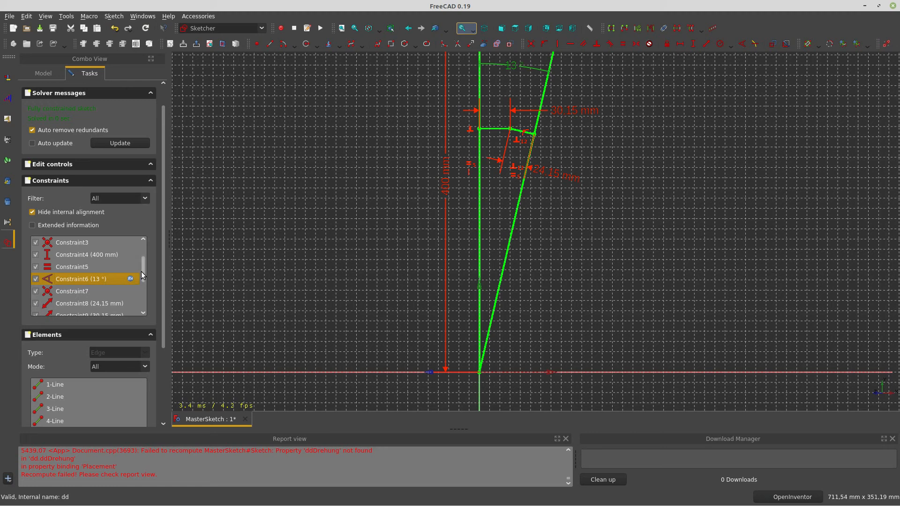
{"action": "mouse_move", "coordinate": [142, 271]}
{"action": "left_mouse_down"}
{"action": "mouse_move", "coordinate": [145, 306]}
{"action": "mouse_move", "coordinate": [143, 274]}
{"action": "left_mouse_up"}
{"action": "double_click", "coordinate": [94, 281]}
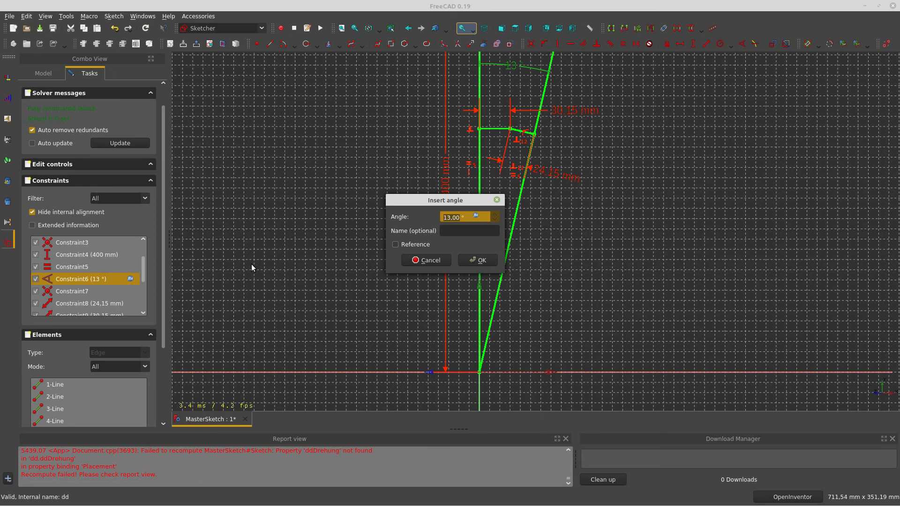
{"action": "left_click", "coordinate": [476, 216]}
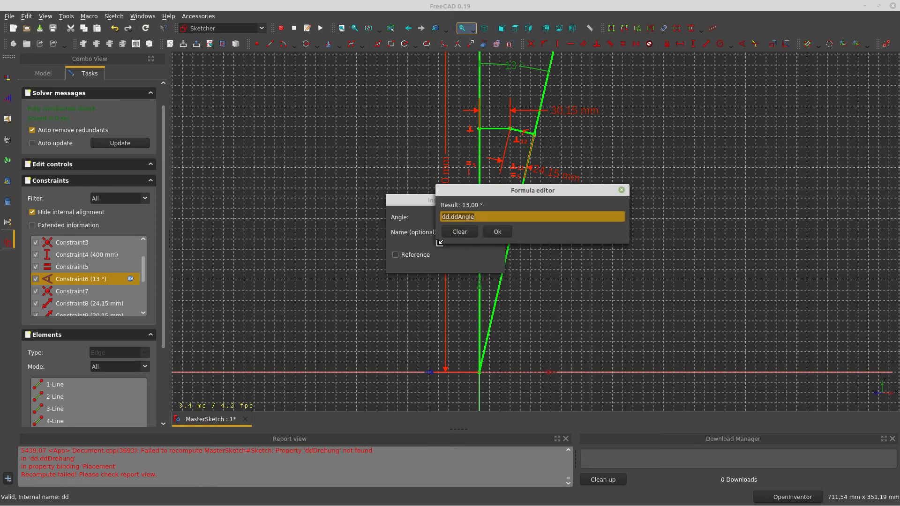
{"action": "left_click", "coordinate": [493, 232]}
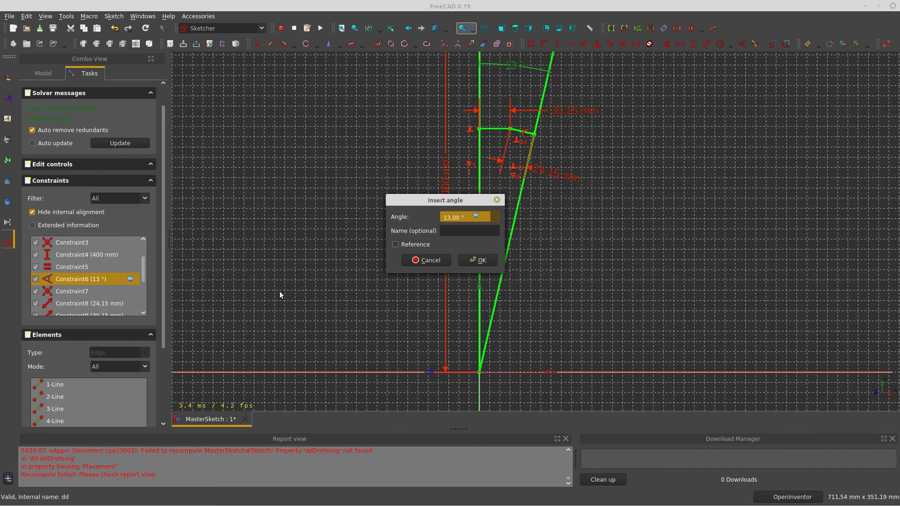
{"action": "left_click", "coordinate": [456, 264]}
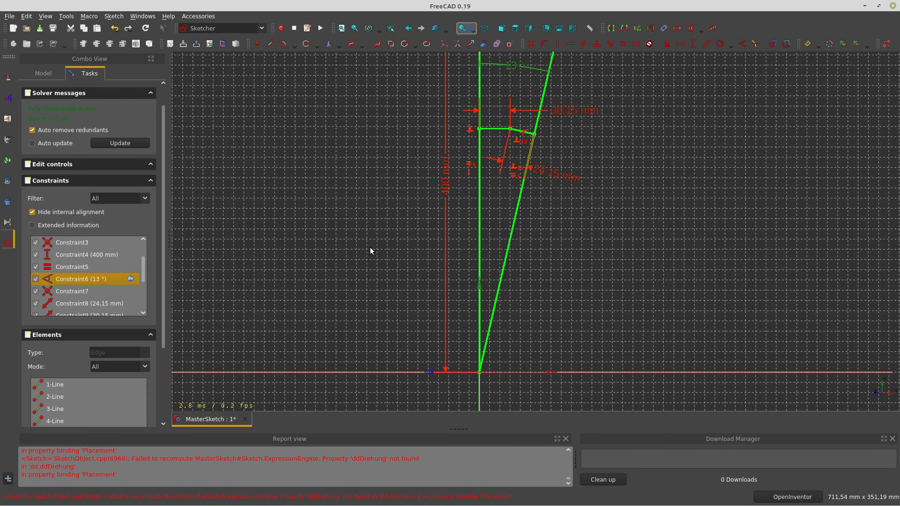
{"action": "scroll", "coordinate": [370, 247], "scroll_direction": "down", "scroll_amount": 2}
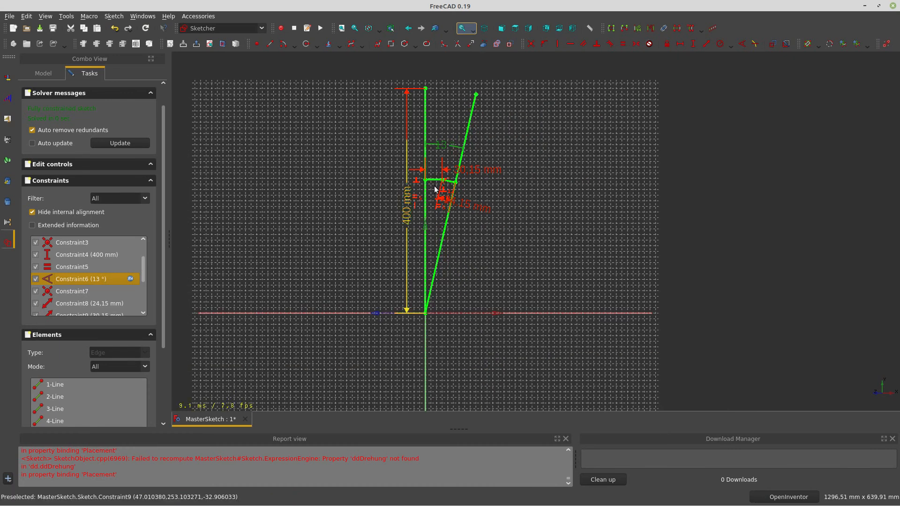
{"action": "mouse_move", "coordinate": [356, 203]}
{"action": "left_mouse_down"}
{"action": "mouse_move", "coordinate": [358, 255]}
{"action": "mouse_move", "coordinate": [367, 259]}
{"action": "mouse_move", "coordinate": [386, 220]}
{"action": "left_mouse_up"}
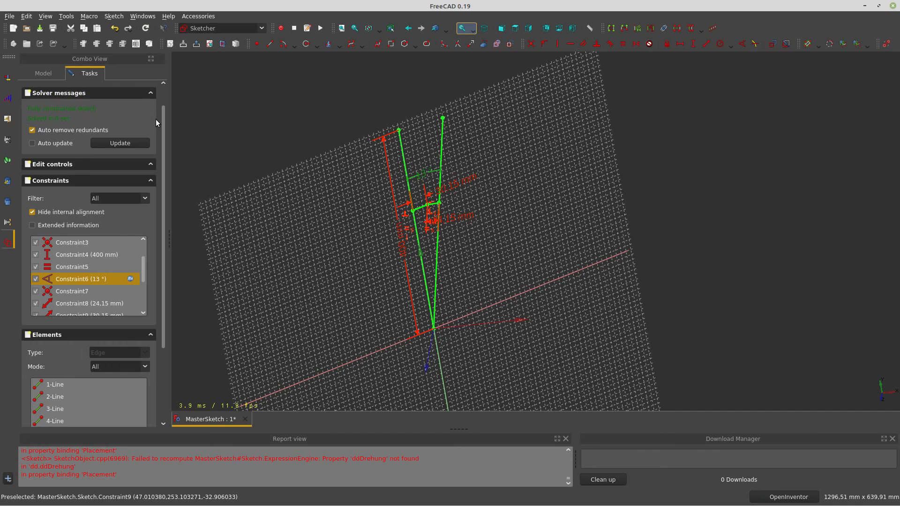
{"action": "left_click_drag", "start_coordinate": [164, 119], "coordinate": [170, 96]}
{"action": "left_click", "coordinate": [92, 96]}
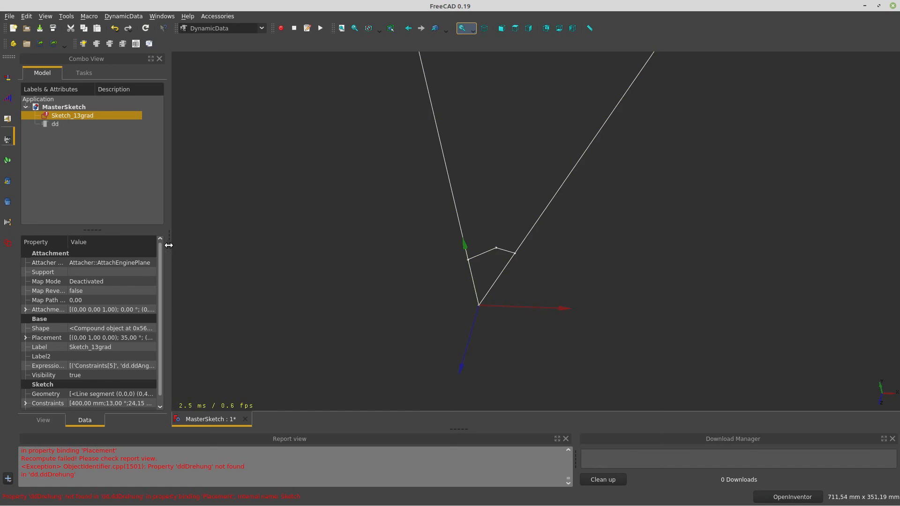
Widen and heighten the Combo View so the whole property list is visible
{"action": "left_click_drag", "start_coordinate": [170, 244], "coordinate": [392, 245]}
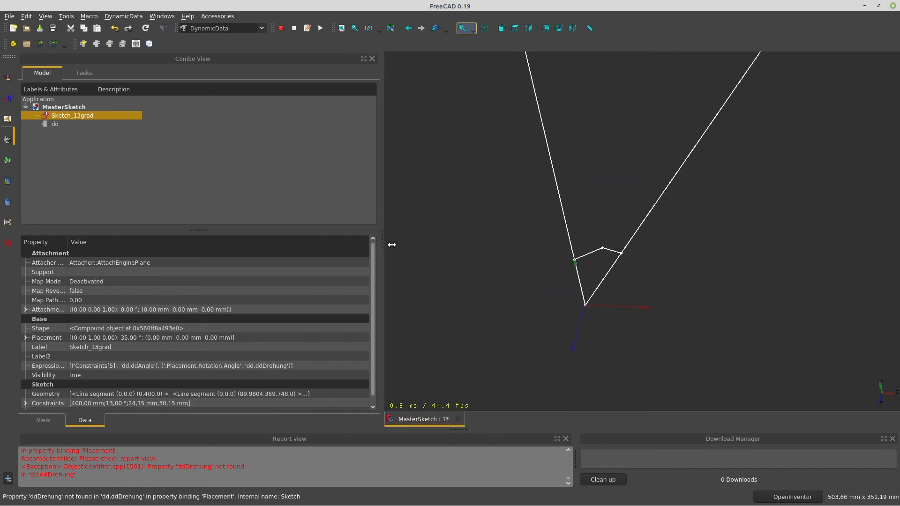
{"action": "scroll", "coordinate": [122, 331], "scroll_direction": "down", "scroll_amount": 1}
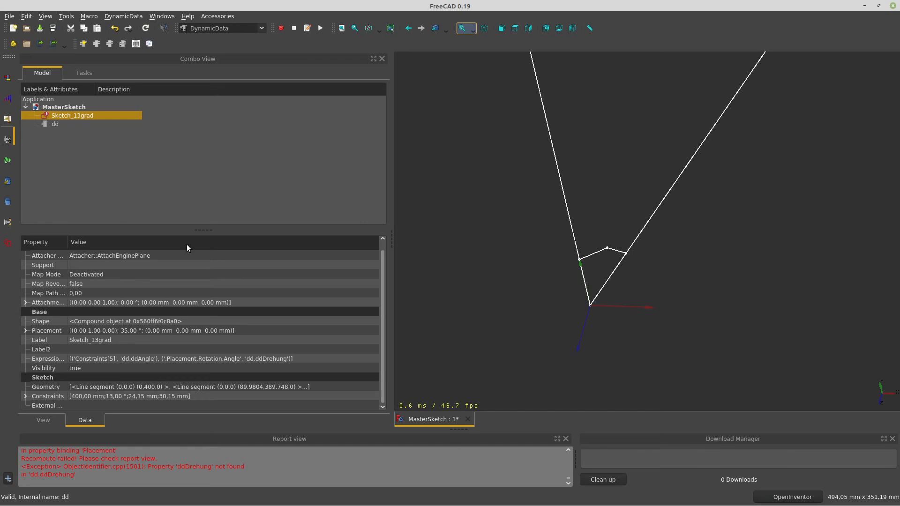
{"action": "left_click_drag", "start_coordinate": [206, 229], "coordinate": [217, 147]}
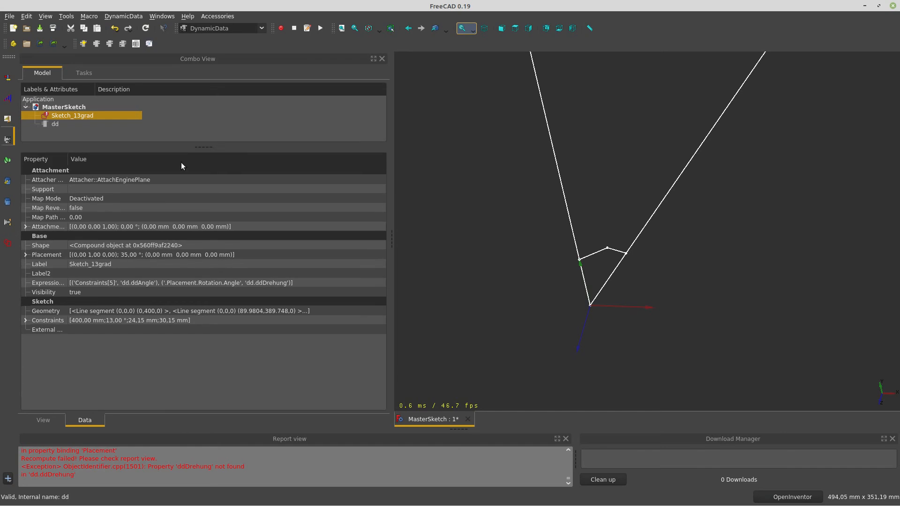
Confirm the 13° constraint's formula is dd.ddAngle, then show dd's properties
{"action": "left_click", "coordinate": [24, 320]}
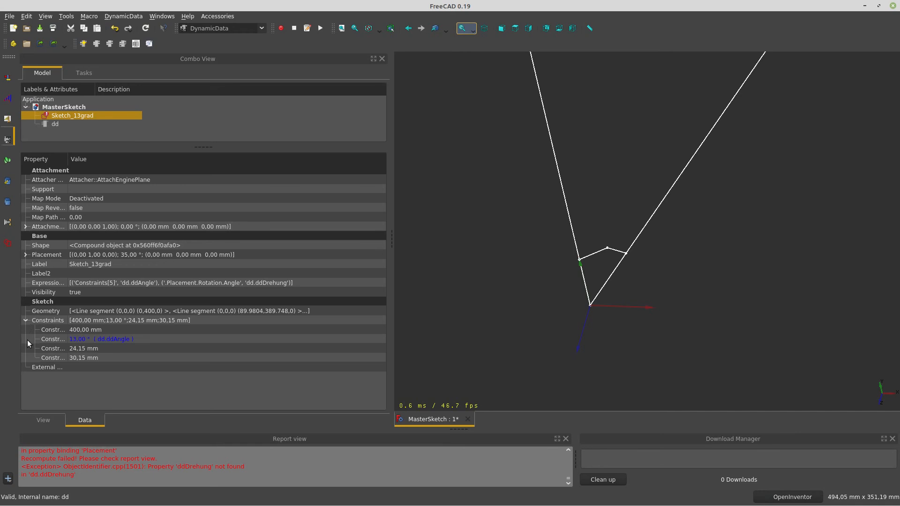
{"action": "left_click", "coordinate": [152, 338]}
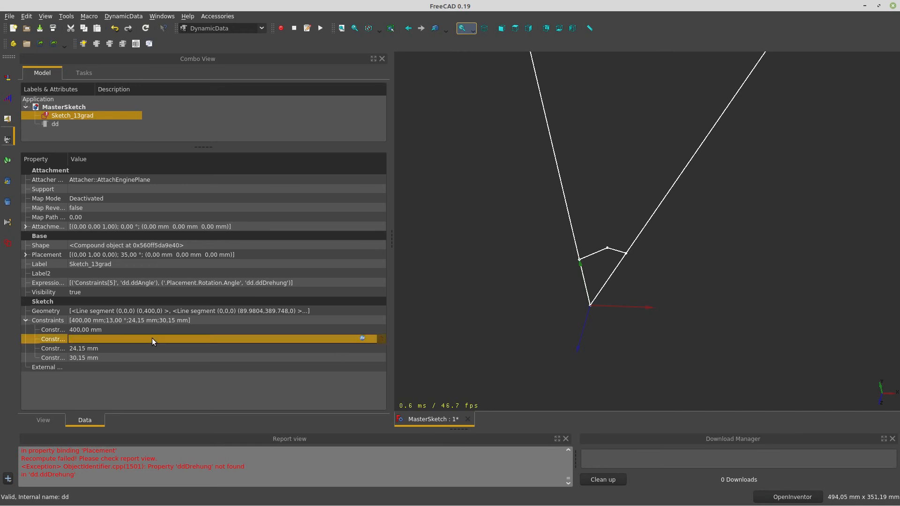
{"action": "left_click", "coordinate": [363, 338]}
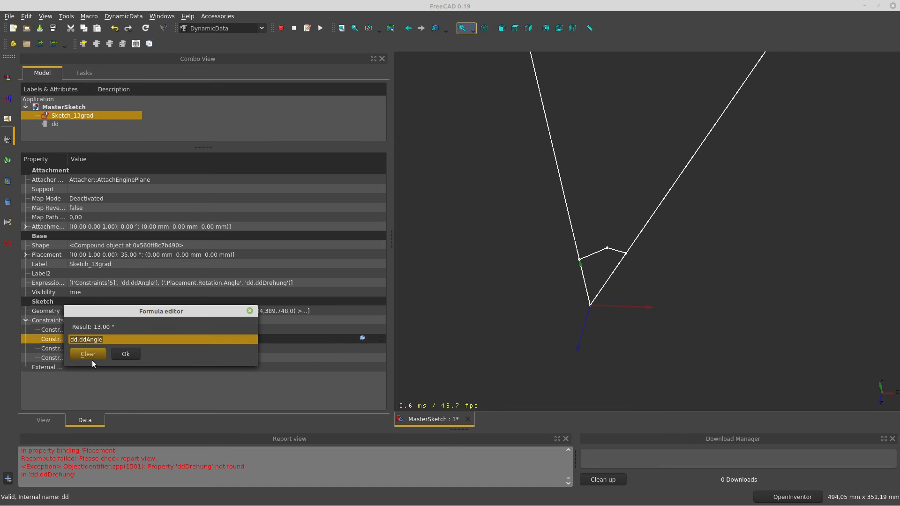
{"action": "left_click", "coordinate": [120, 356]}
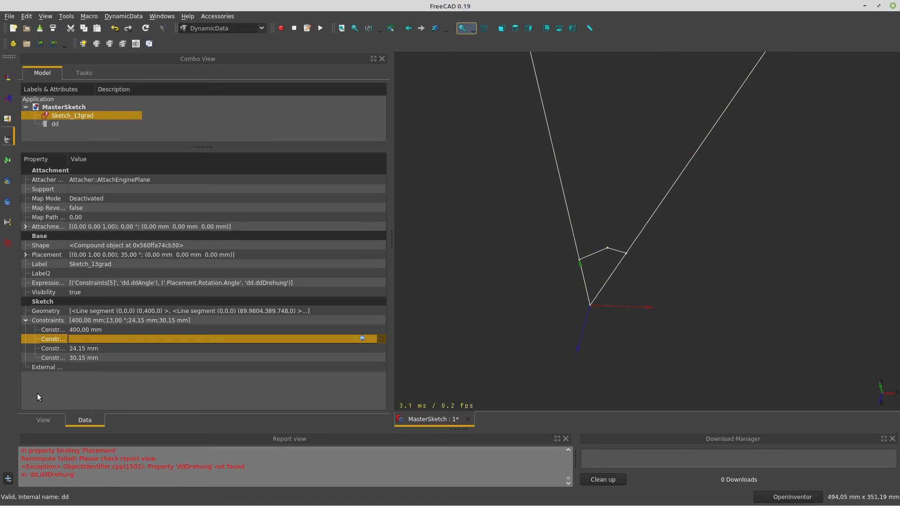
{"action": "left_click", "coordinate": [57, 124]}
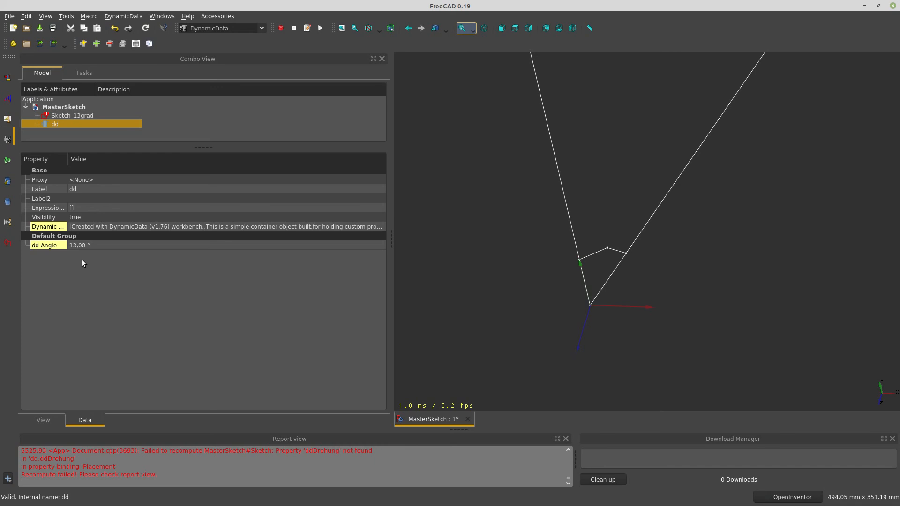
Add a new Angle property to dd named ddDrehung and mark 'Drehung' for translation
{"action": "left_click", "coordinate": [96, 44]}
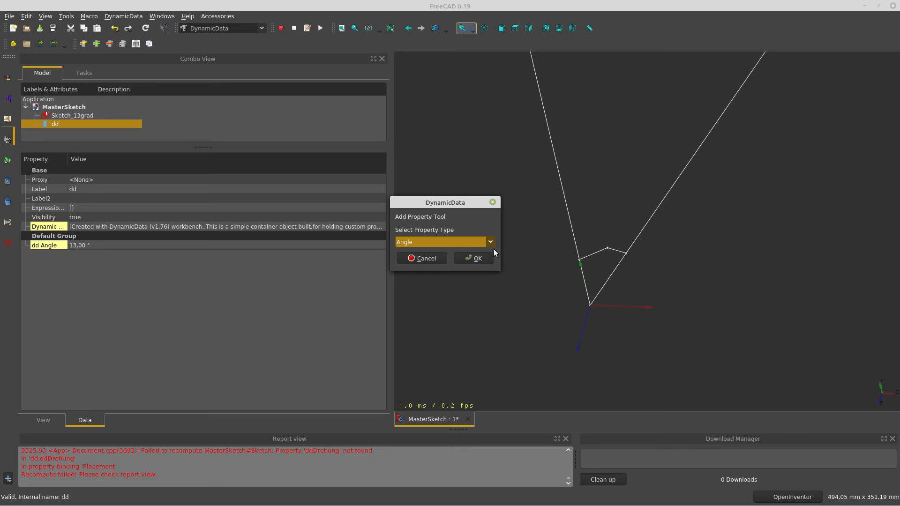
{"action": "left_click", "coordinate": [484, 258]}
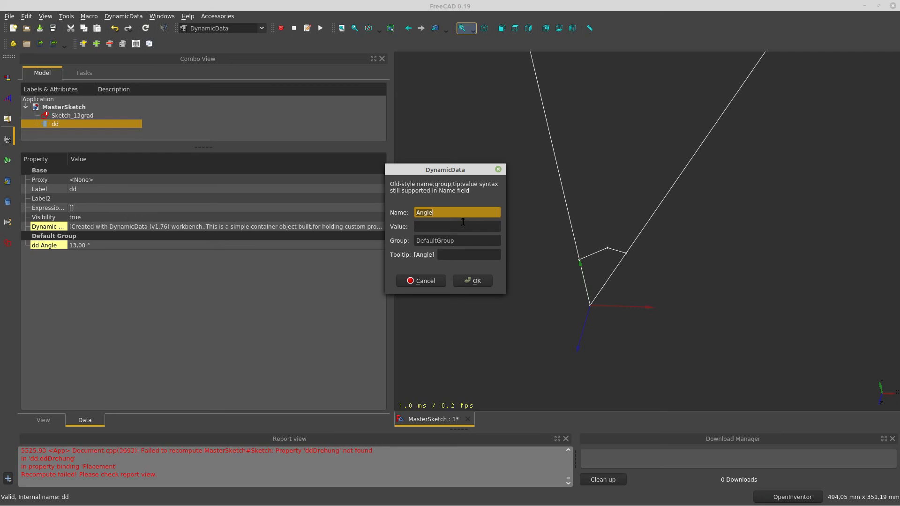
{"action": "type", "text": "ddDrehun"}
{"action": "left_click_drag", "start_coordinate": [452, 213], "coordinate": [425, 215]}
{"action": "key", "text": "BackSpace"}
{"action": "key", "text": "shift+Left"}
{"action": "key", "text": "shift+Left"}
{"action": "key", "text": "shift+Left"}
{"action": "key", "text": "shift+Left"}
{"action": "key", "text": "shift+Left"}
{"action": "key", "text": "shift+Left"}
{"action": "key", "text": "shift+Left"}
{"action": "key", "text": "ctrl+c"}
{"action": "key", "text": "shift+Left"}
{"action": "key", "text": "shift+Left"}
Translate 'Drehung' from German to English in Google Translate and copy the result 'rotation'
{"action": "key", "text": "alt+Tab"}
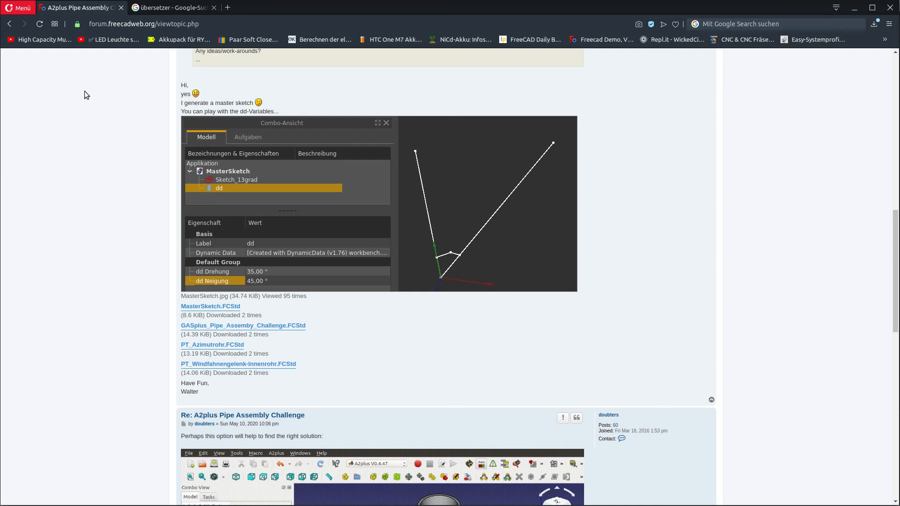
{"action": "left_click", "coordinate": [171, 7]}
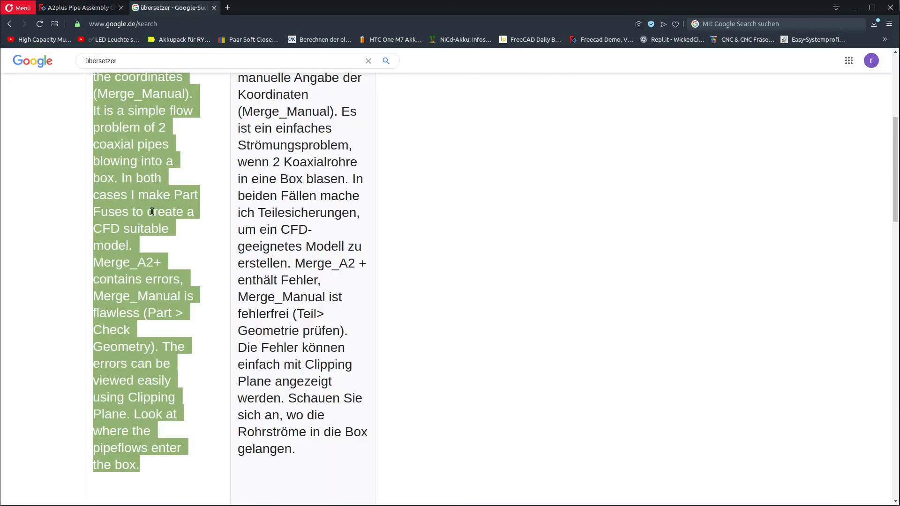
{"action": "left_click", "coordinate": [153, 212]}
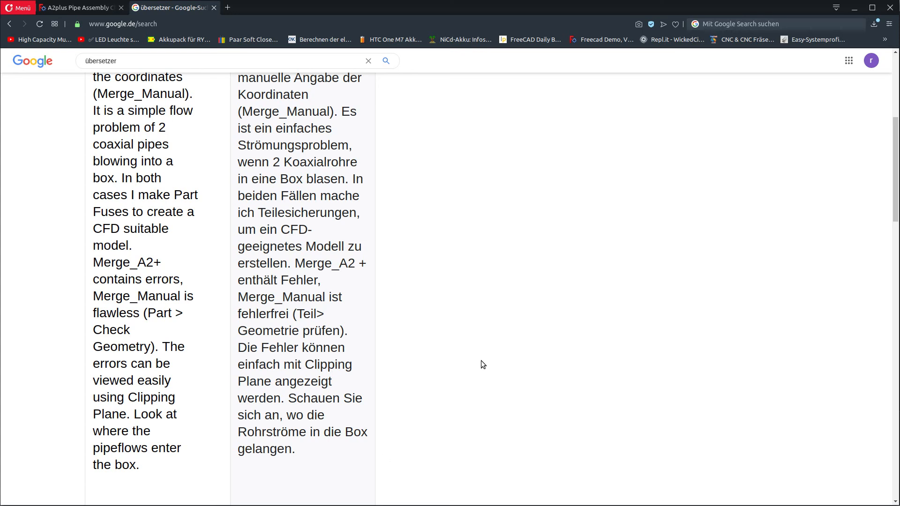
{"action": "triple_click", "coordinate": [162, 179]}
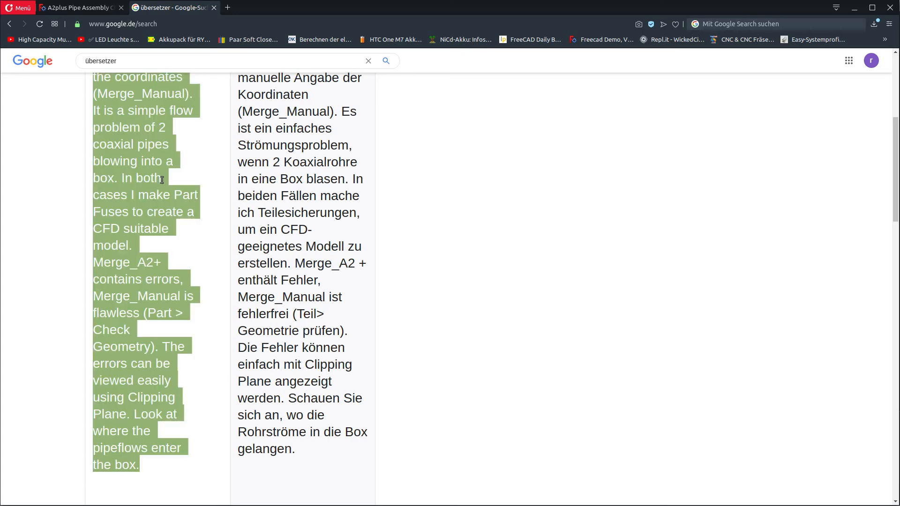
{"action": "key", "text": "BackSpace"}
{"action": "key", "text": "ctrl+v"}
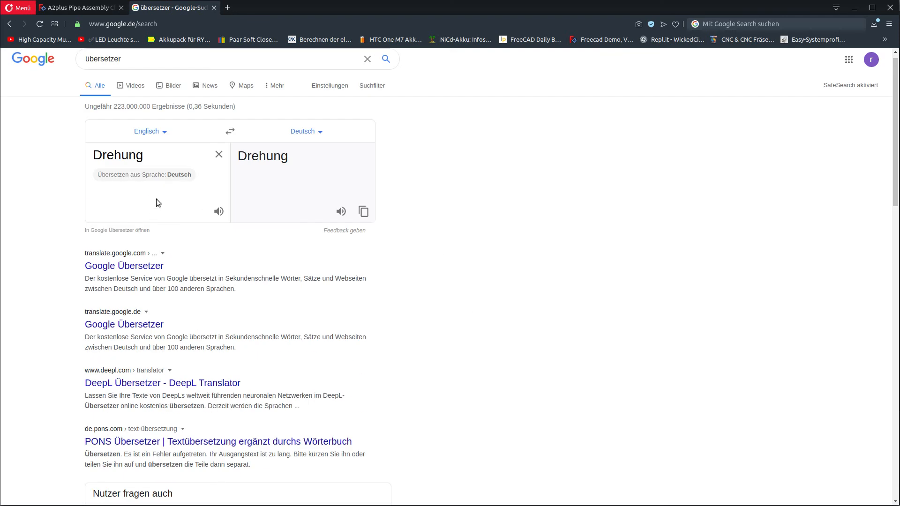
{"action": "left_click", "coordinate": [181, 176]}
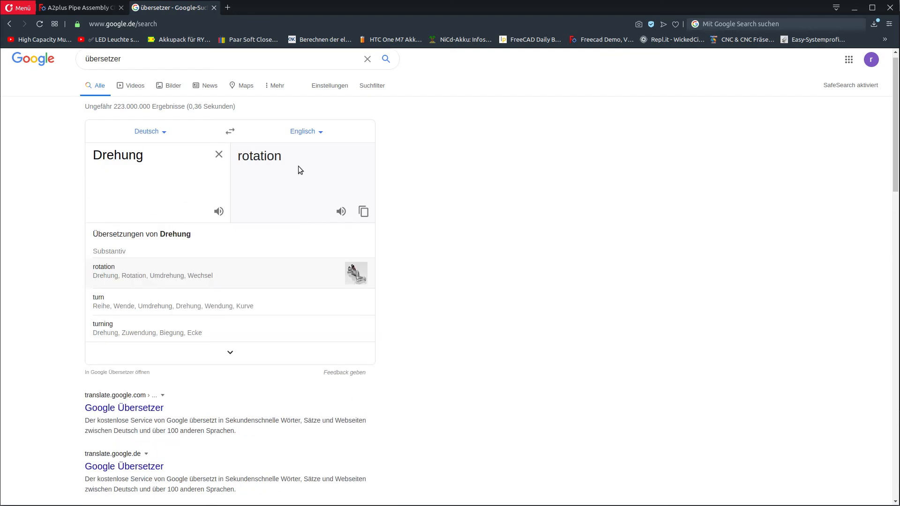
{"action": "left_click_drag", "start_coordinate": [286, 160], "coordinate": [236, 161]}
{"action": "key", "text": "ctrl+c"}
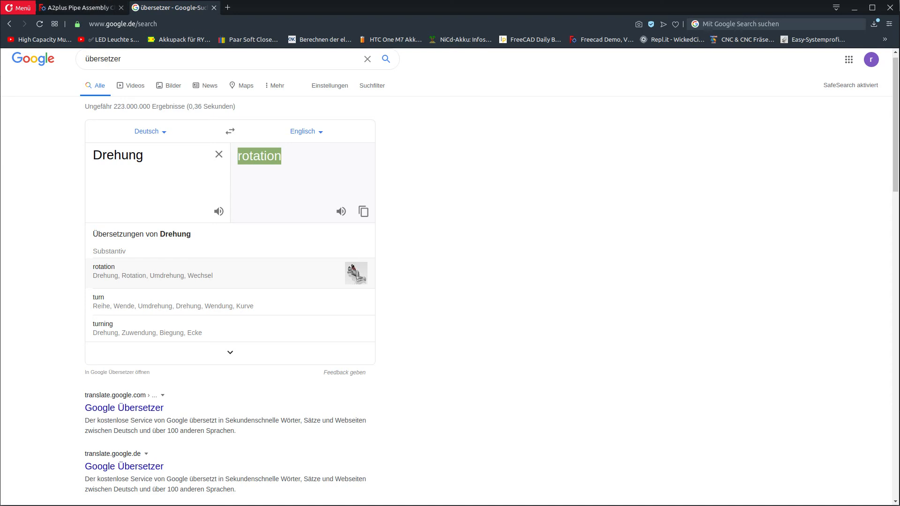
{"action": "key", "text": "alt+Tab"}
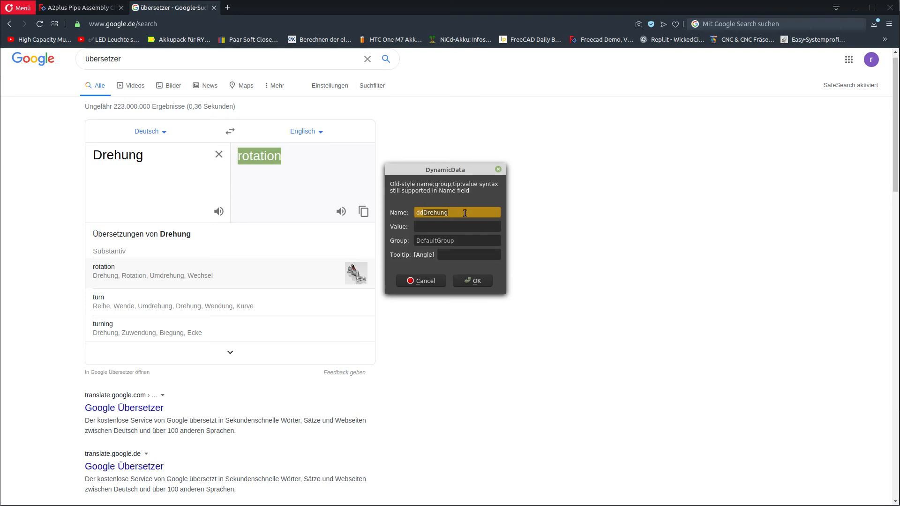
Rename the property to ddRotation, give it the value 35, and create it
{"action": "left_click", "coordinate": [465, 212]}
{"action": "key", "text": "BackSpace"}
{"action": "key", "text": "BackSpace"}
{"action": "key", "text": "ctrl+v"}
{"action": "key", "text": "BackSpace"}
{"action": "key", "text": "BackSpace"}
{"action": "type", "text": "R"}
{"action": "left_click", "coordinate": [451, 227]}
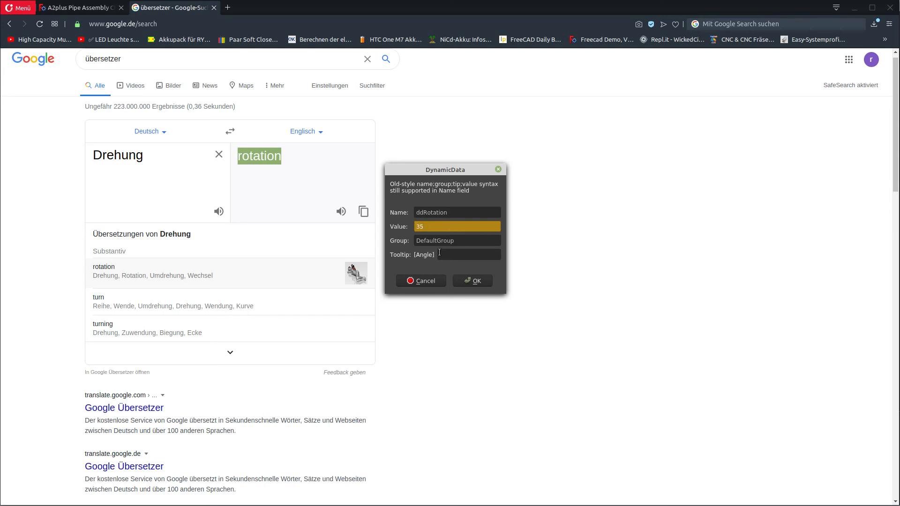
{"action": "left_click", "coordinate": [465, 280]}
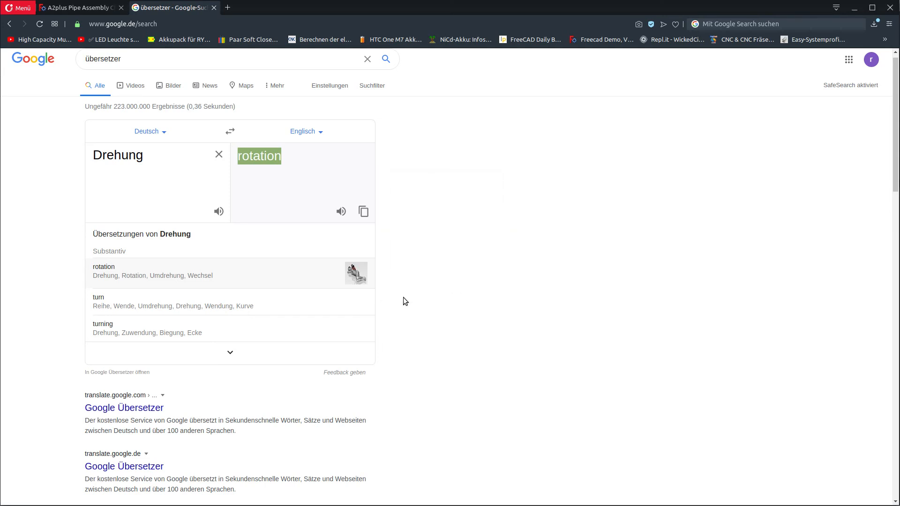
Minimize the browser and view the sketch from the top, then the front
{"action": "left_click", "coordinate": [853, 9]}
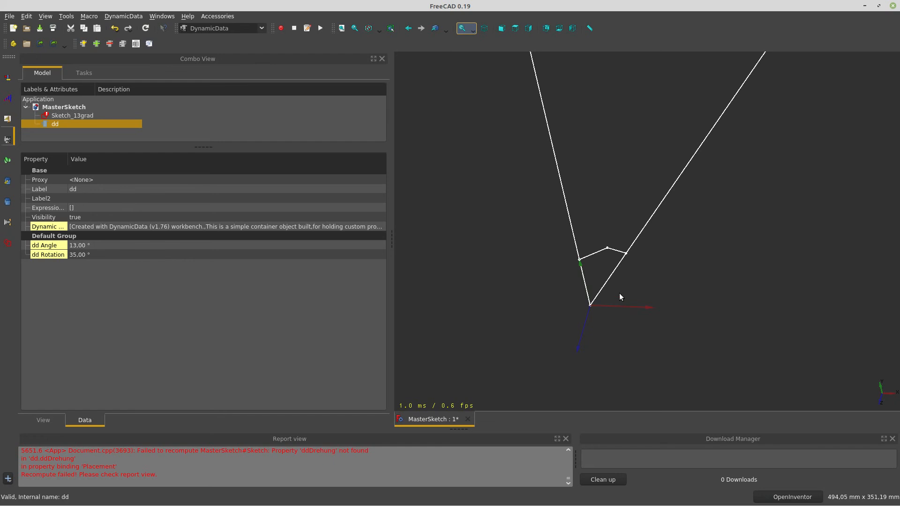
{"action": "left_click", "coordinate": [515, 29]}
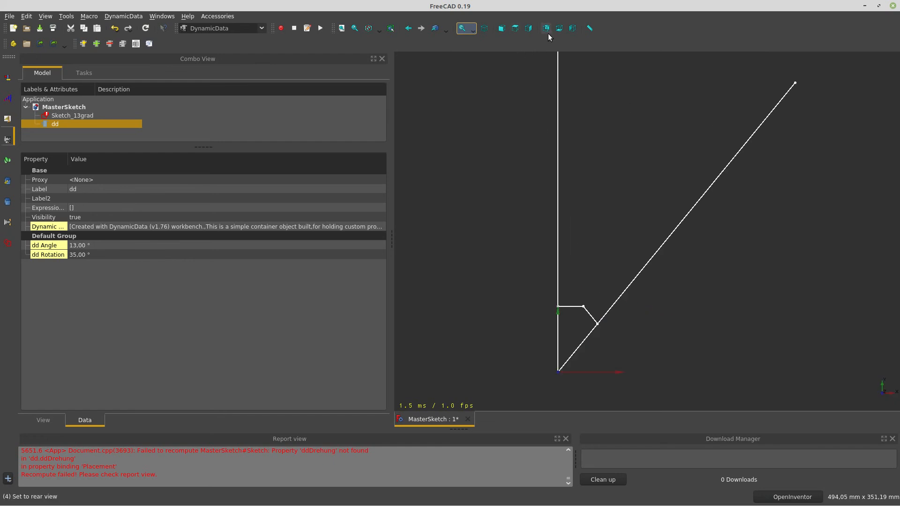
{"action": "left_click", "coordinate": [502, 28]}
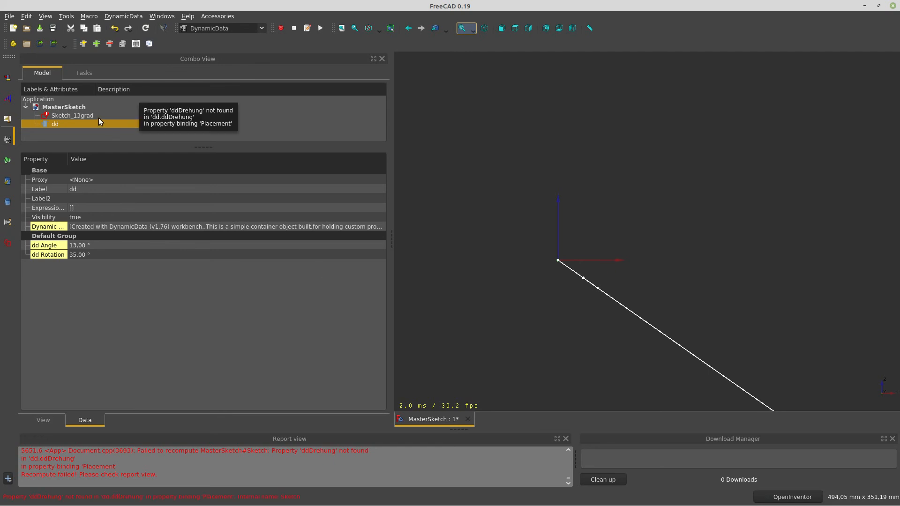
Show Sketch_13grad's properties with AttachmentOffset, Axis and Placement expanded
{"action": "left_click", "coordinate": [83, 114]}
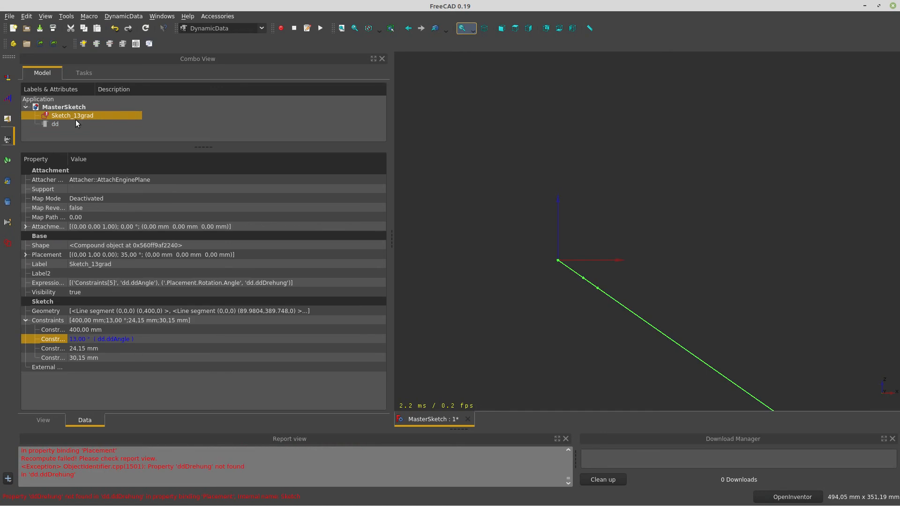
{"action": "left_click", "coordinate": [143, 342]}
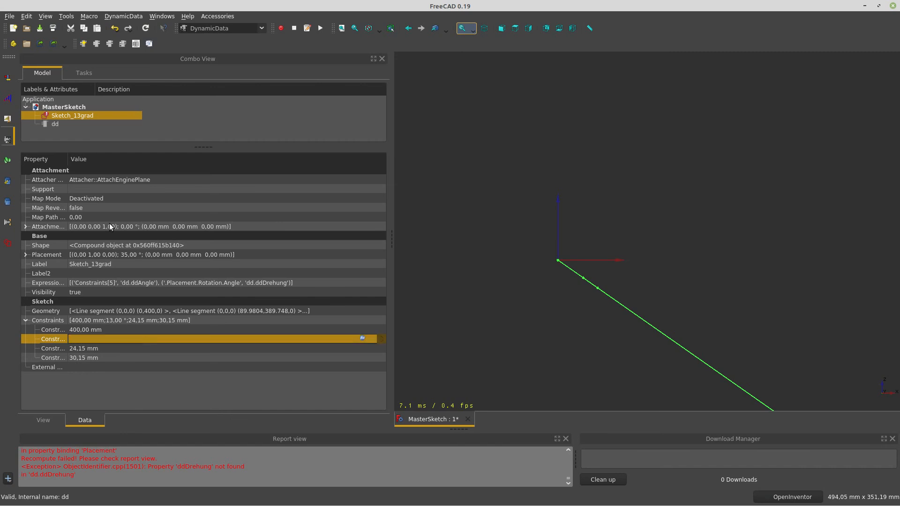
{"action": "left_click", "coordinate": [26, 227]}
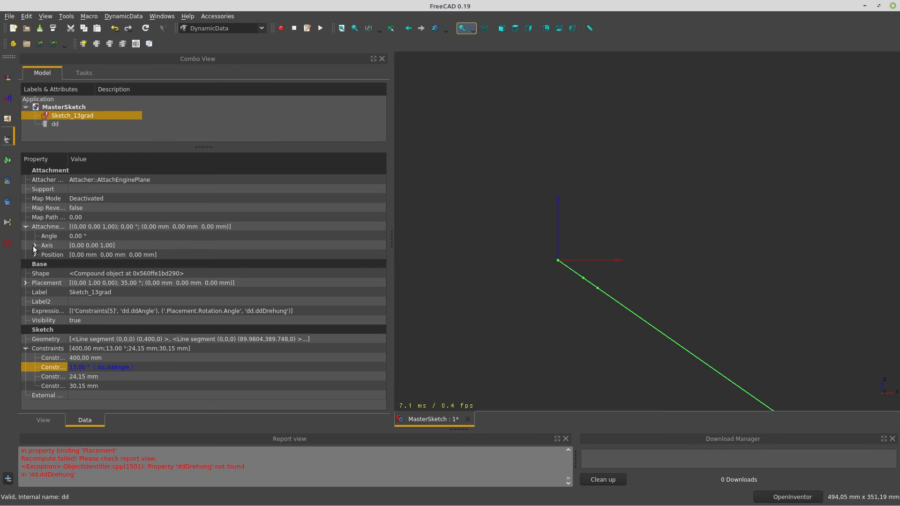
{"action": "left_click", "coordinate": [33, 246]}
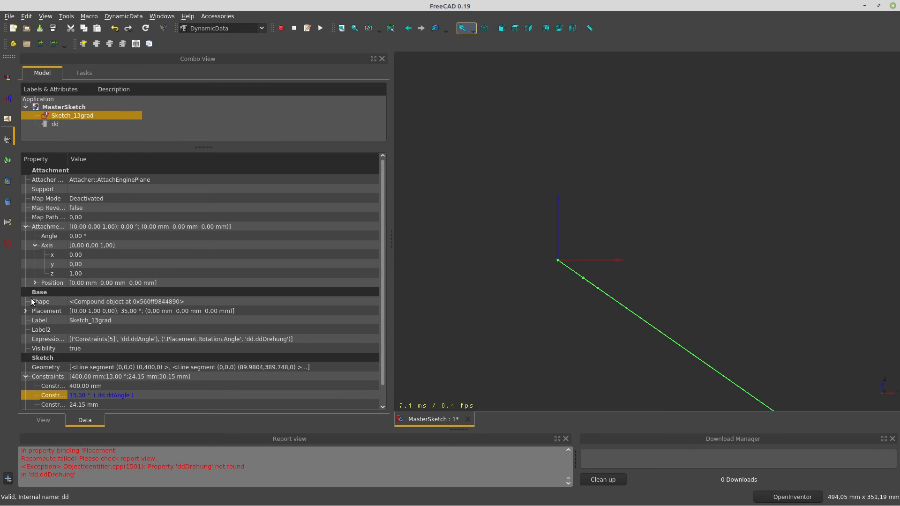
{"action": "left_click", "coordinate": [27, 312]}
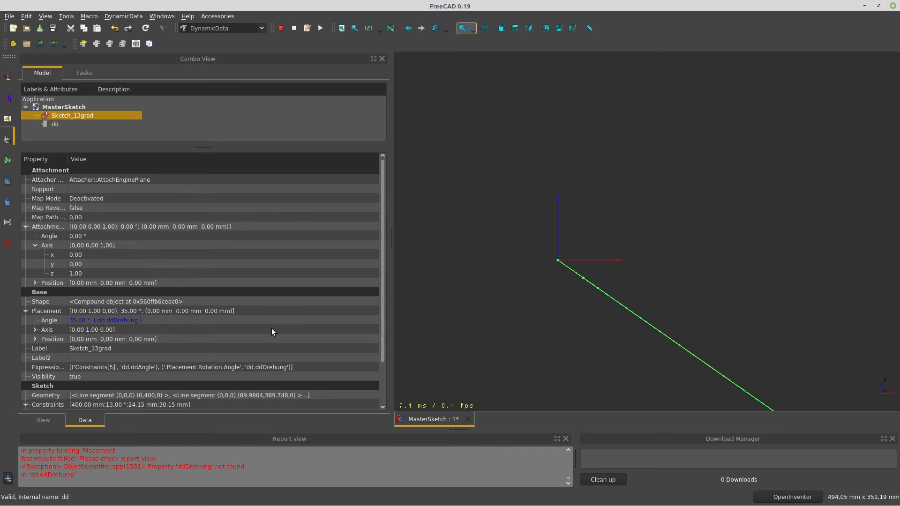
Replace the Placement Angle's broken dd.ddDrehung formula with dd.ddRotation
{"action": "left_click", "coordinate": [327, 321]}
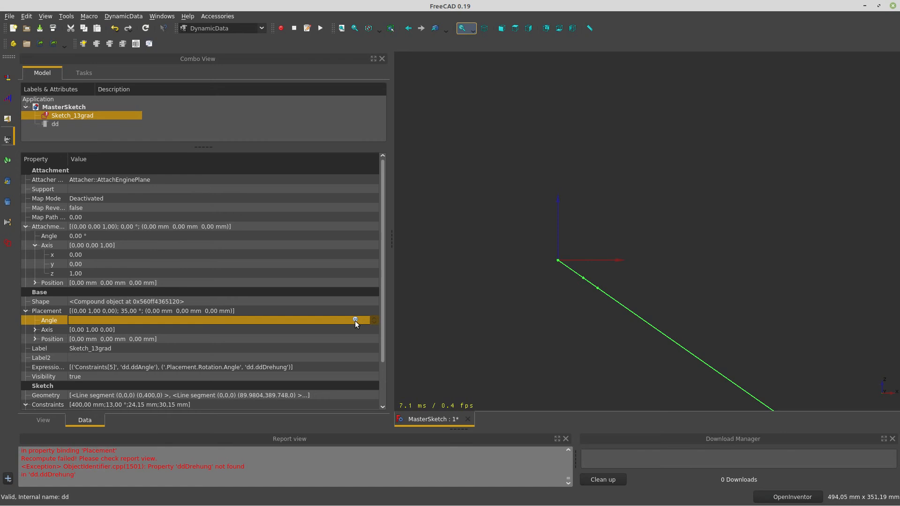
{"action": "left_click", "coordinate": [355, 321]}
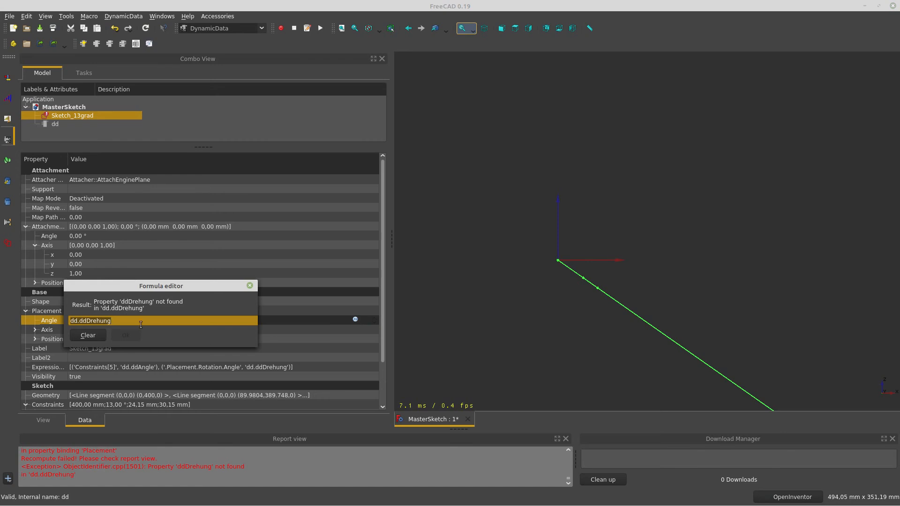
{"action": "left_click", "coordinate": [101, 335]}
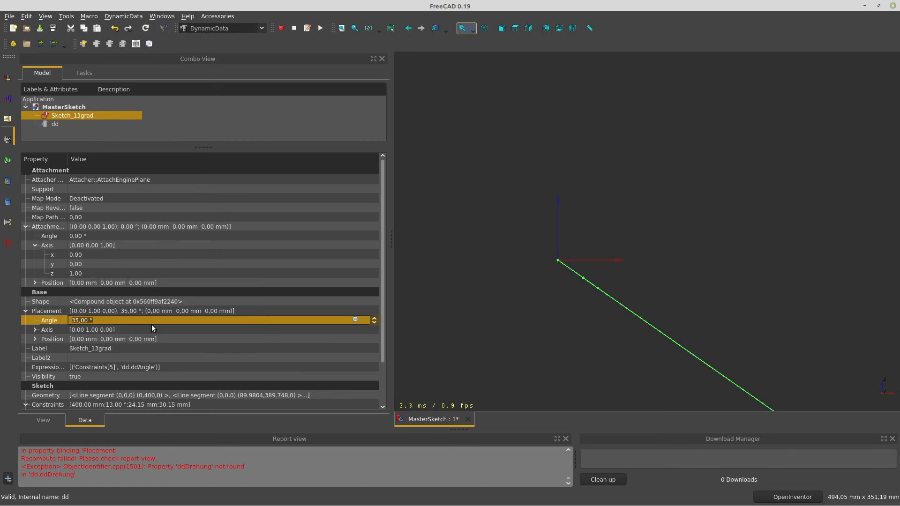
{"action": "left_click", "coordinate": [356, 320]}
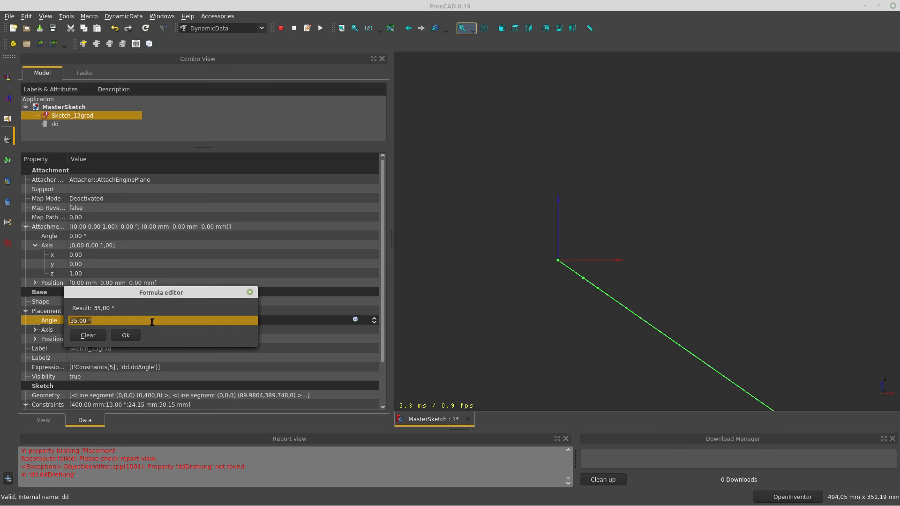
{"action": "type", "text": "dd"}
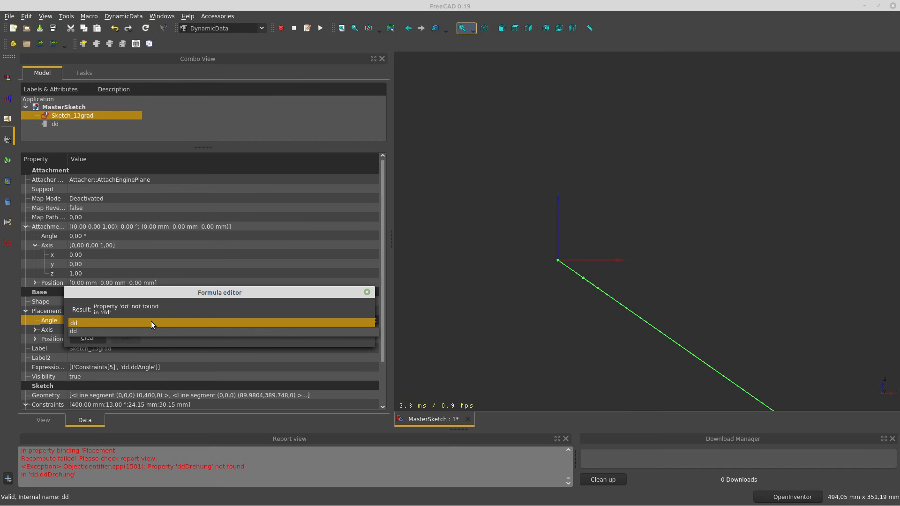
{"action": "left_click", "coordinate": [151, 323]}
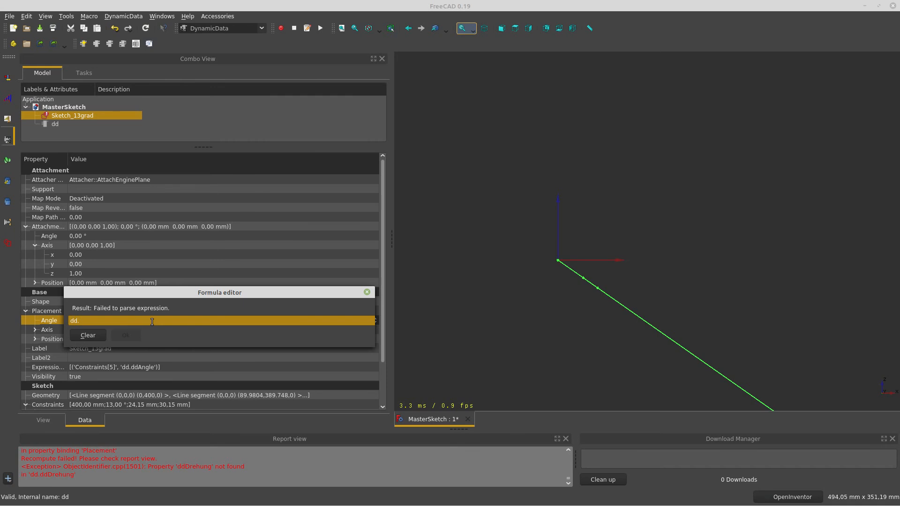
{"action": "type", "text": "ddRotation"}
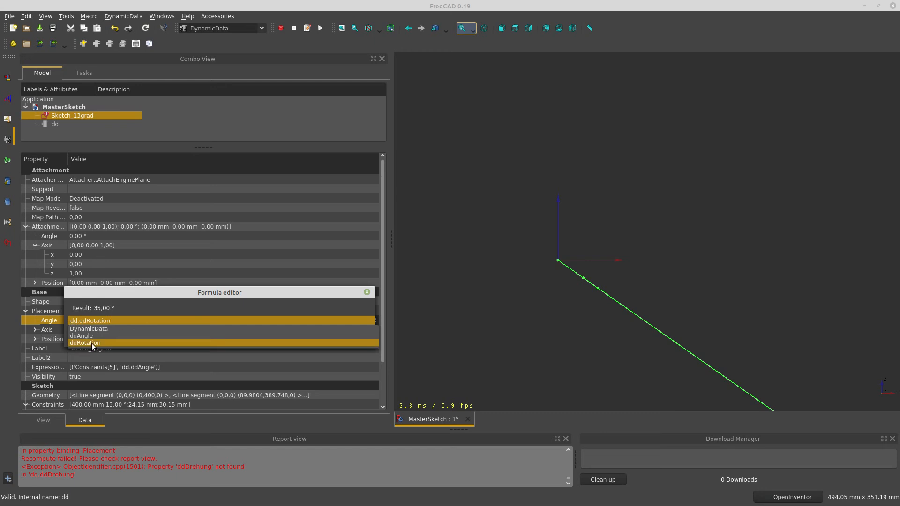
{"action": "left_click", "coordinate": [92, 342]}
{"action": "left_click", "coordinate": [129, 338]}
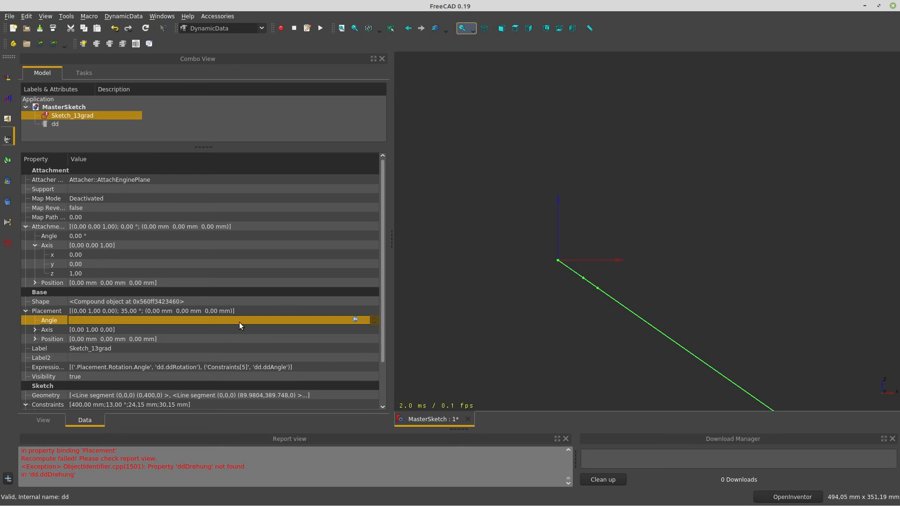
{"action": "mouse_move", "coordinate": [94, 115]}
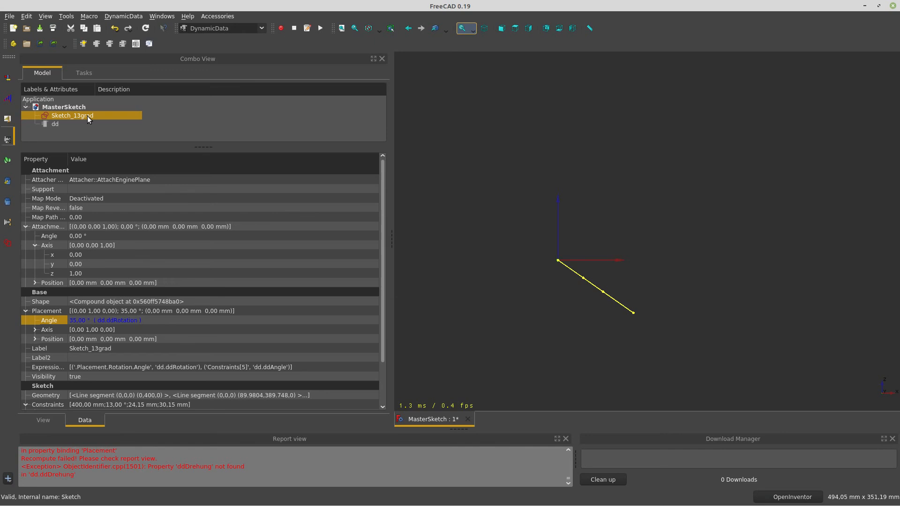
Change dd's Angle property from 13° to 20°, then to 50°
{"action": "left_click", "coordinate": [54, 124]}
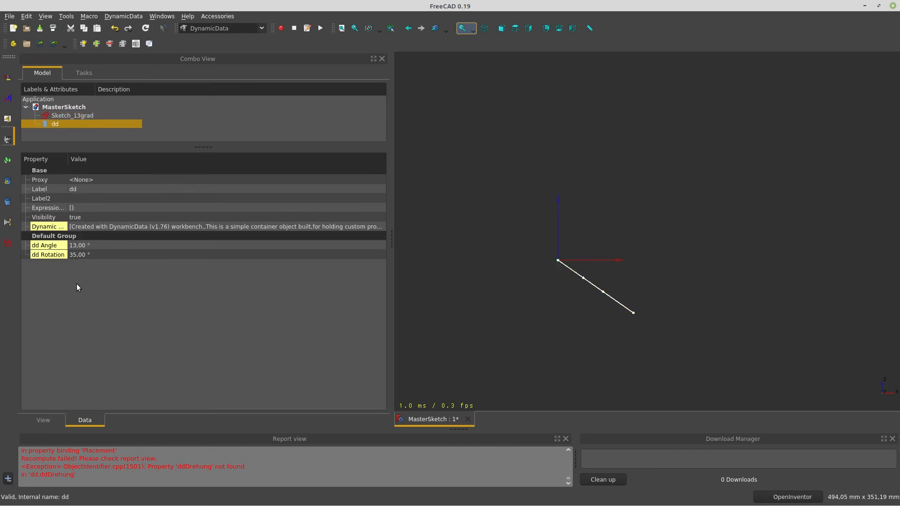
{"action": "left_click", "coordinate": [118, 246]}
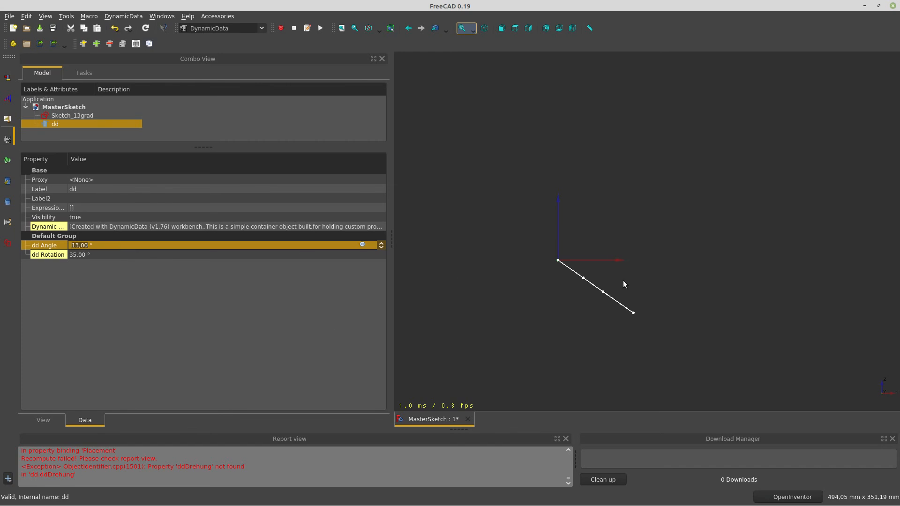
{"action": "key", "text": "Return"}
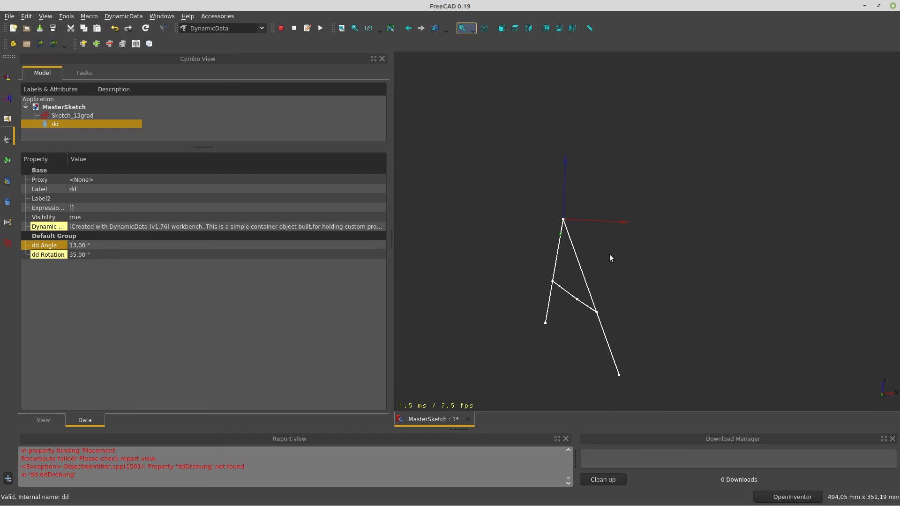
{"action": "left_click", "coordinate": [135, 248]}
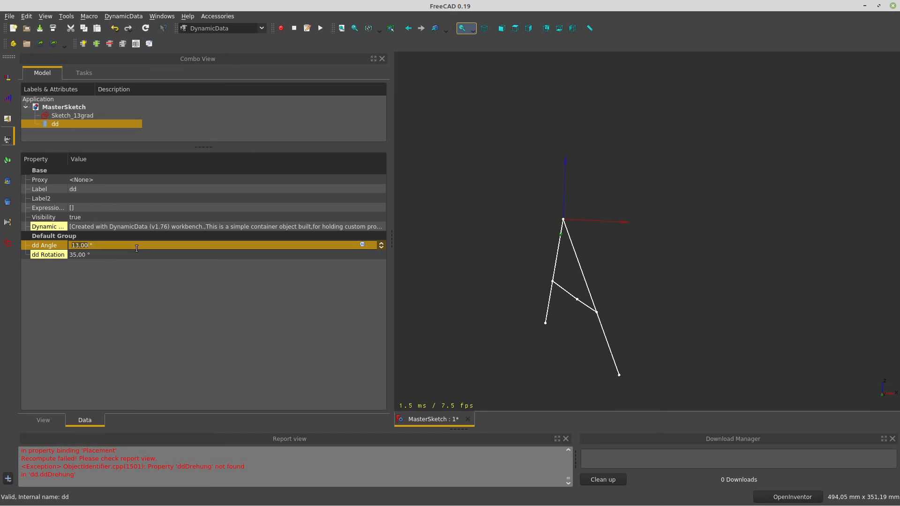
{"action": "type", "text": "20"}
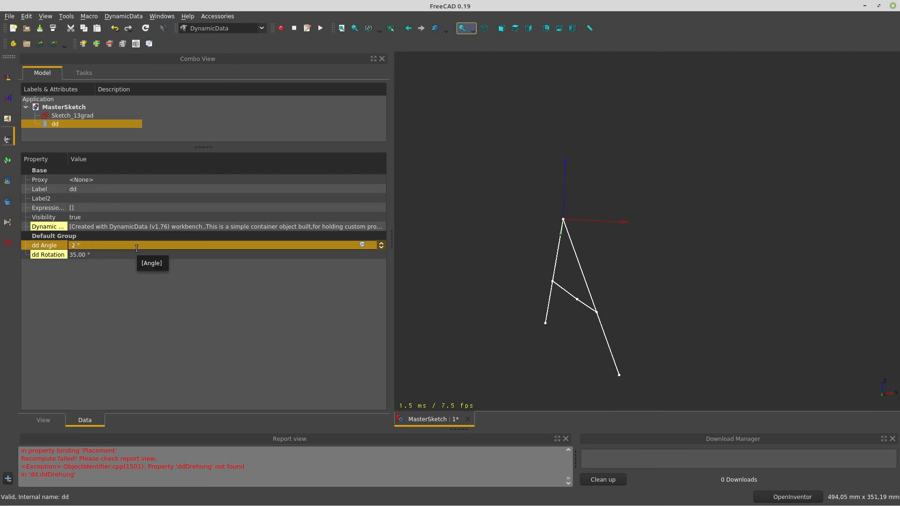
{"action": "key", "text": "Return"}
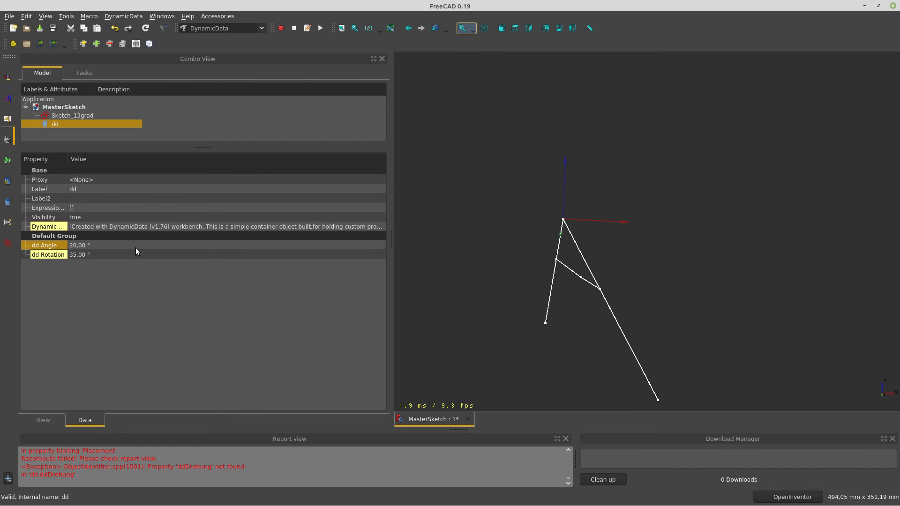
{"action": "left_click", "coordinate": [136, 248]}
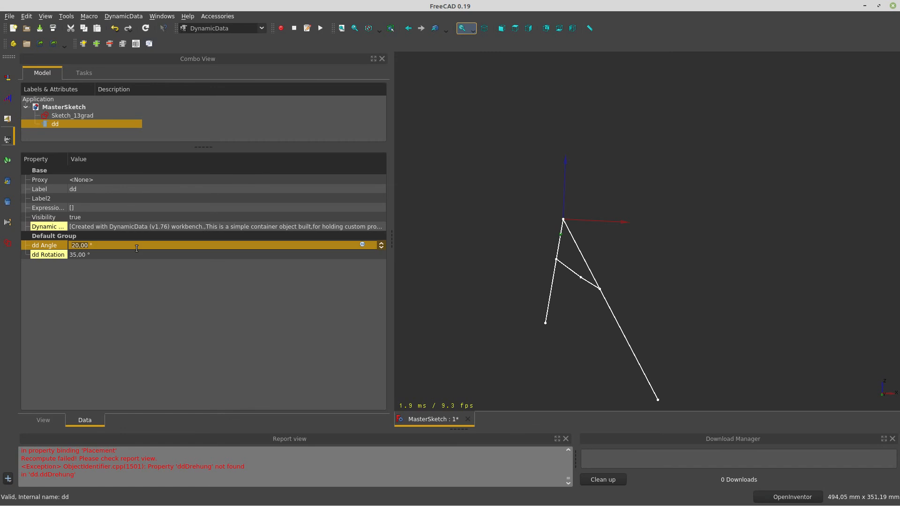
{"action": "type", "text": "50"}
{"action": "key", "text": "Return"}
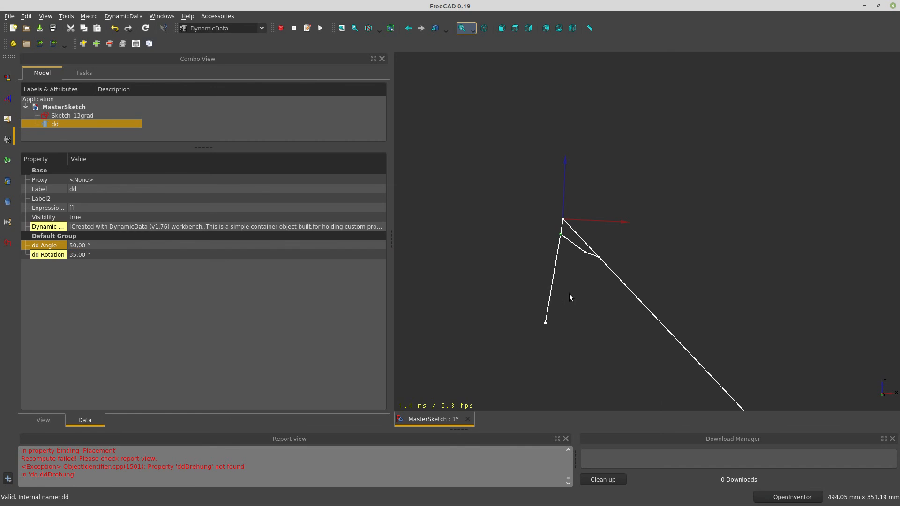
Check the reoriented sketch in front view and set dd Rotation to 50°
{"action": "mouse_move", "coordinate": [569, 294]}
{"action": "middle_mouse_down"}
{"action": "mouse_move", "coordinate": [625, 241]}
{"action": "mouse_move", "coordinate": [613, 266]}
{"action": "middle_mouse_up"}
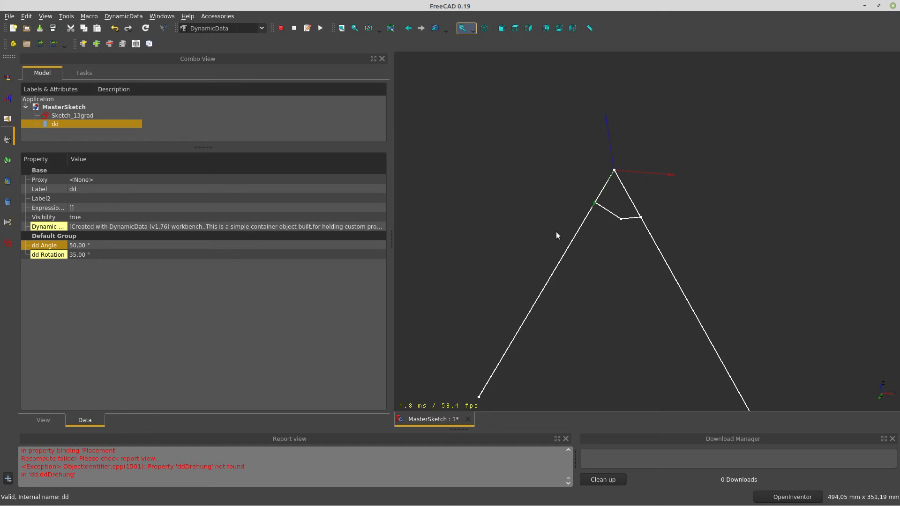
{"action": "left_click", "coordinate": [503, 30]}
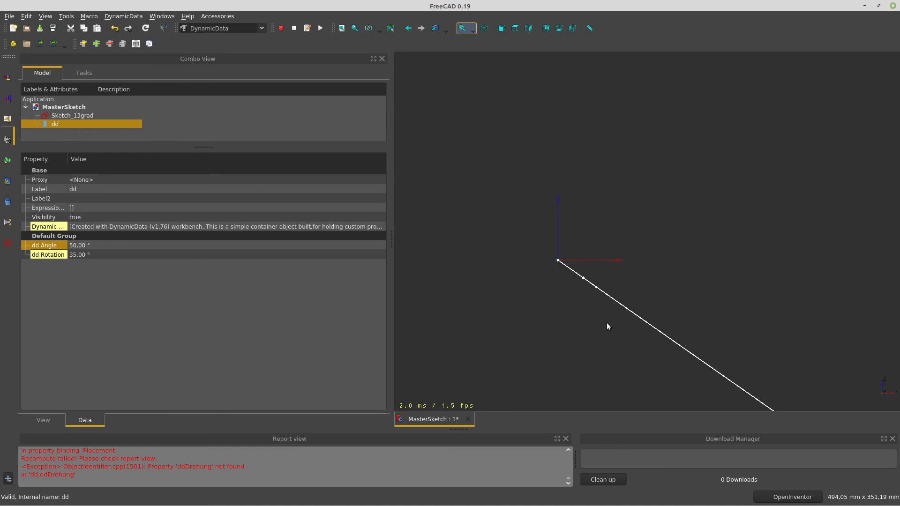
{"action": "mouse_move", "coordinate": [607, 323]}
{"action": "middle_mouse_down"}
{"action": "mouse_move", "coordinate": [587, 338]}
{"action": "mouse_move", "coordinate": [603, 323]}
{"action": "middle_mouse_up"}
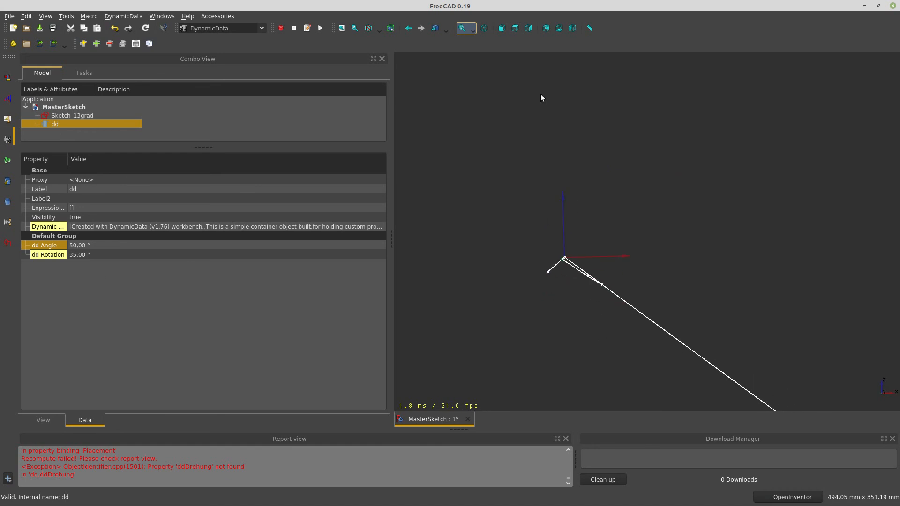
{"action": "left_click", "coordinate": [502, 29]}
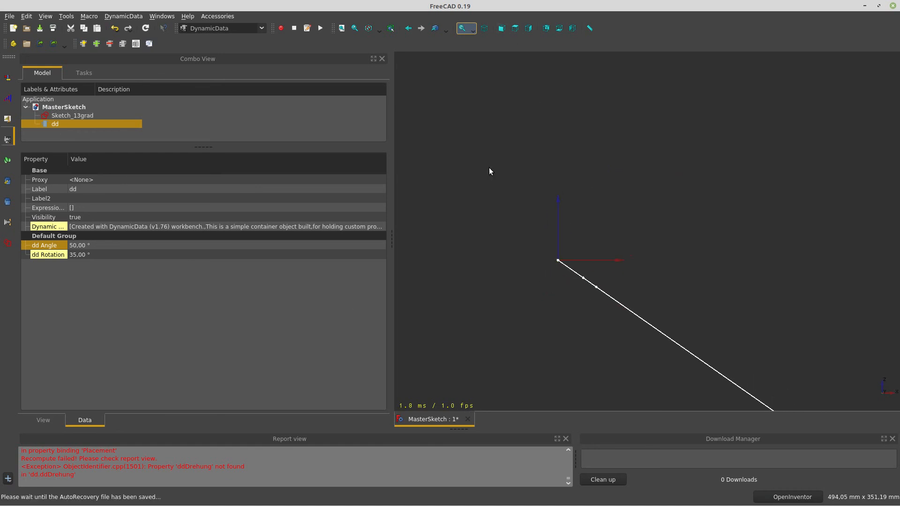
{"action": "left_click", "coordinate": [100, 252]}
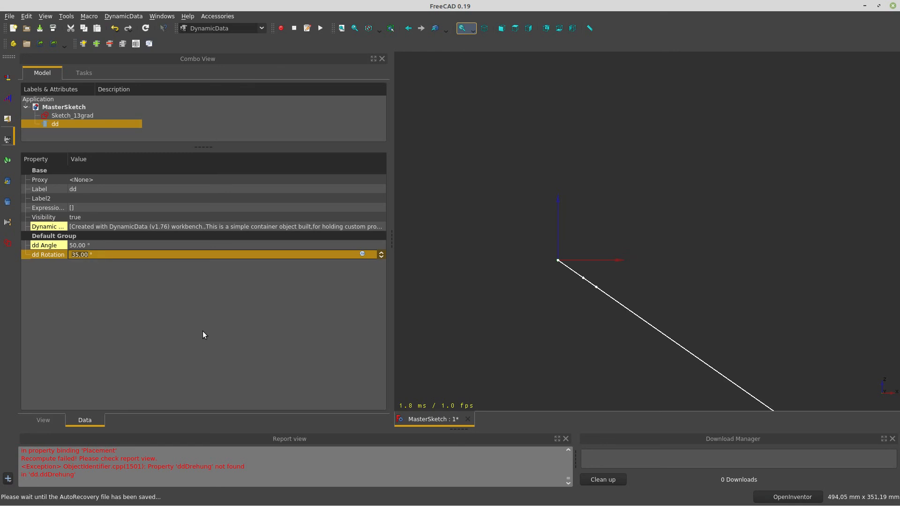
{"action": "type", "text": "50"}
{"action": "key", "text": "Return"}
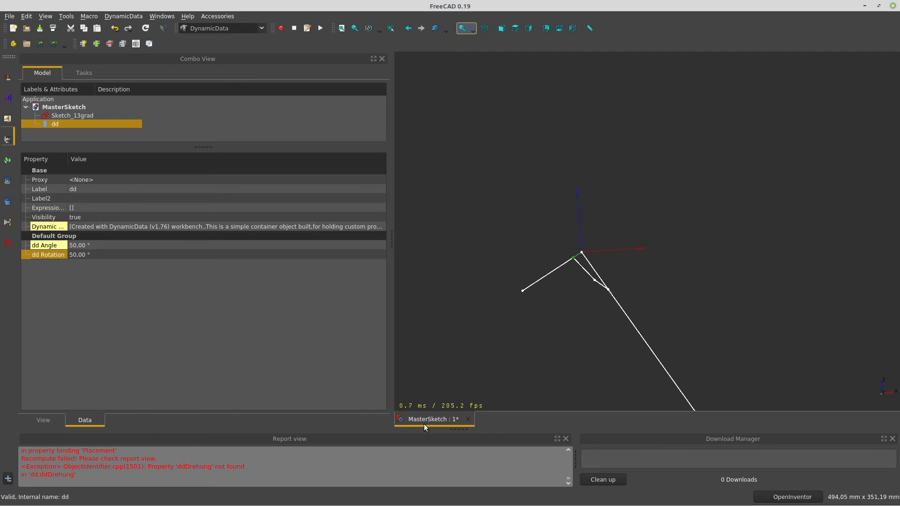
Close the MasterSketch document, answering the unsaved-changes prompt
{"action": "left_click", "coordinate": [467, 420]}
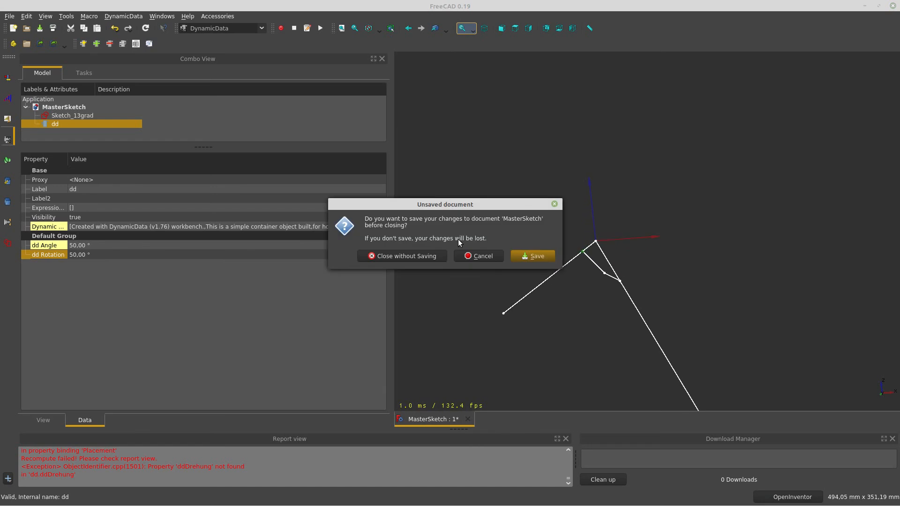
{"action": "left_click", "coordinate": [525, 255]}
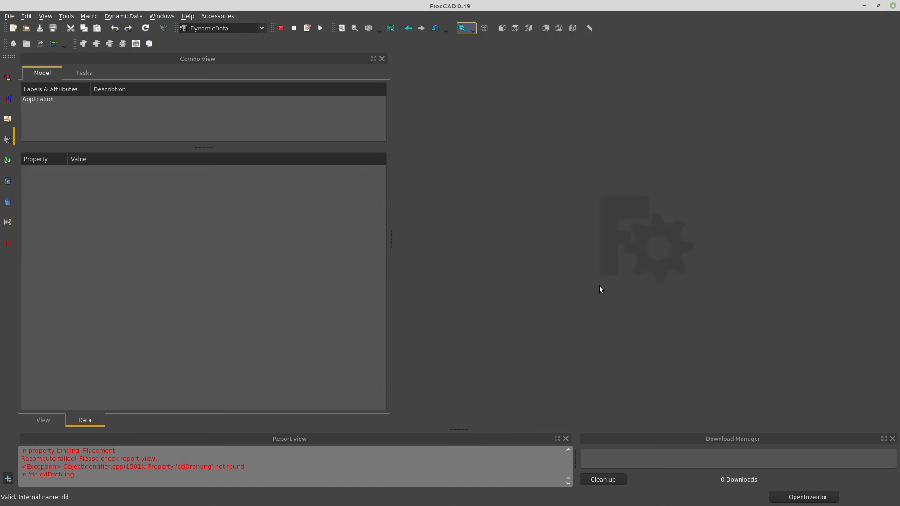
{"action": "left_click_drag", "start_coordinate": [392, 251], "coordinate": [226, 269]}
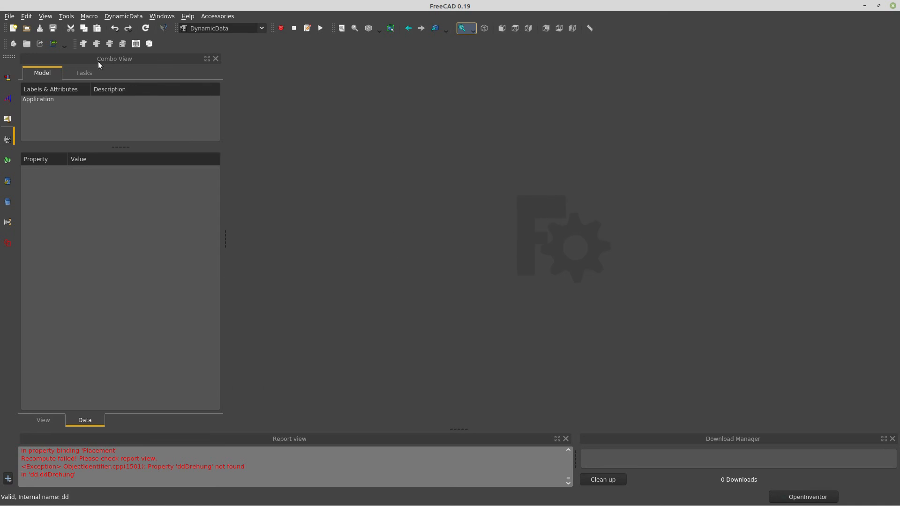
Open GASplus_Pipe_Assembly_Challenge.FCStd and look around its two pipes
{"action": "left_click", "coordinate": [9, 16]}
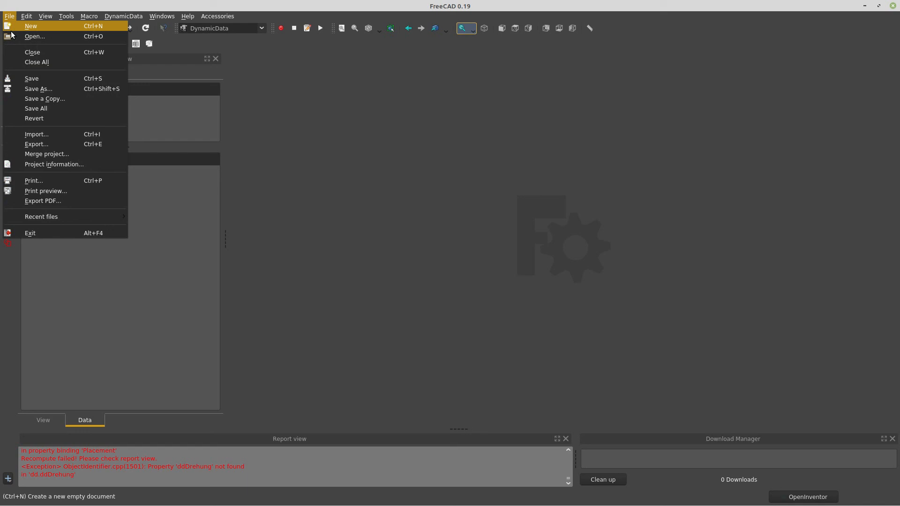
{"action": "left_click", "coordinate": [41, 39]}
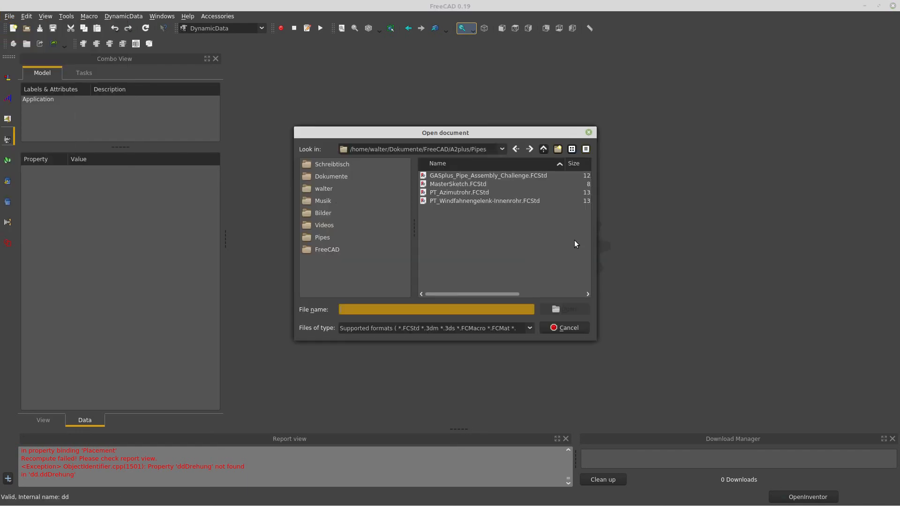
{"action": "left_click", "coordinate": [451, 175]}
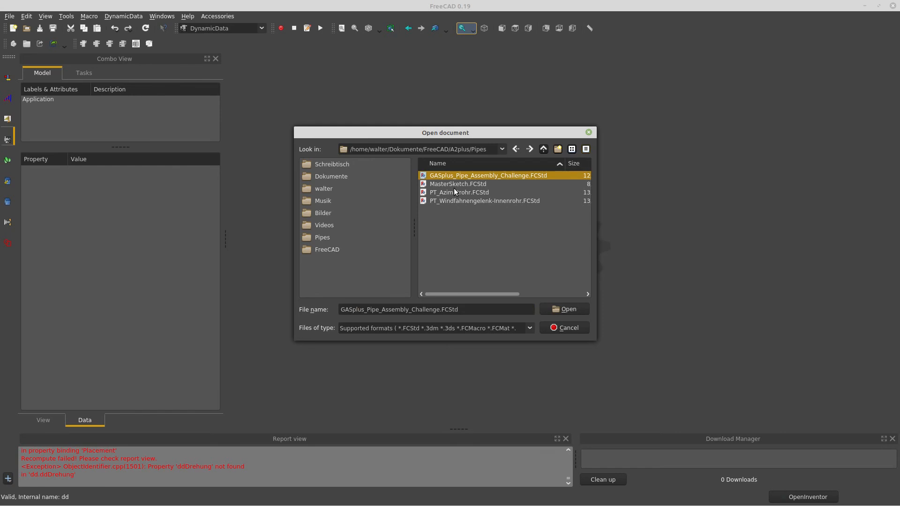
{"action": "left_click", "coordinate": [575, 310]}
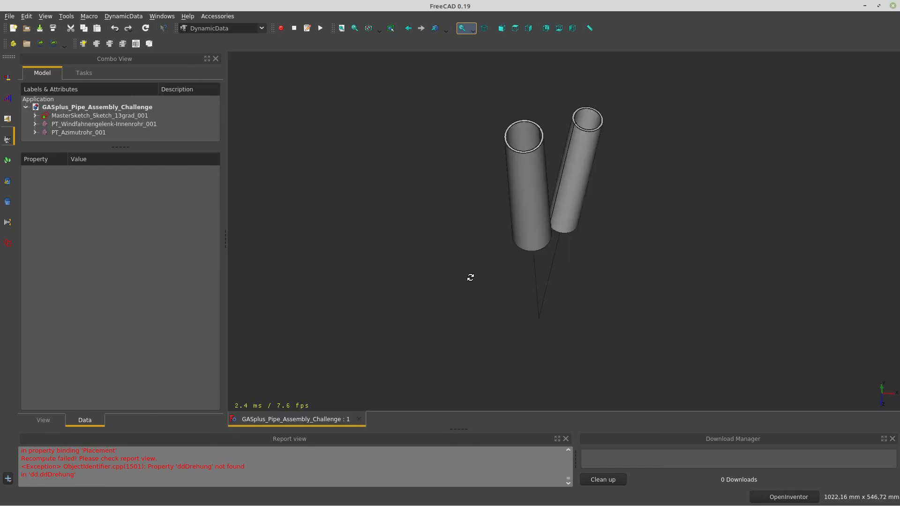
{"action": "mouse_move", "coordinate": [471, 278]}
{"action": "left_mouse_down"}
{"action": "mouse_move", "coordinate": [442, 243]}
{"action": "mouse_move", "coordinate": [476, 286]}
{"action": "mouse_move", "coordinate": [471, 277]}
{"action": "left_mouse_up"}
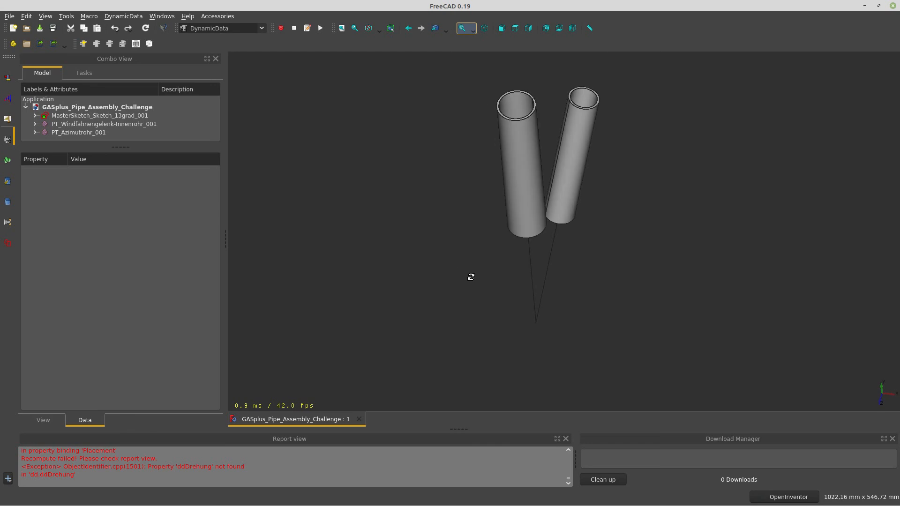
Delete the PT_Azimutrohr_001 and PT_Windfahnengelenk-Innenrohr_001 pipes, confirming despite broken references
{"action": "left_click", "coordinate": [82, 116]}
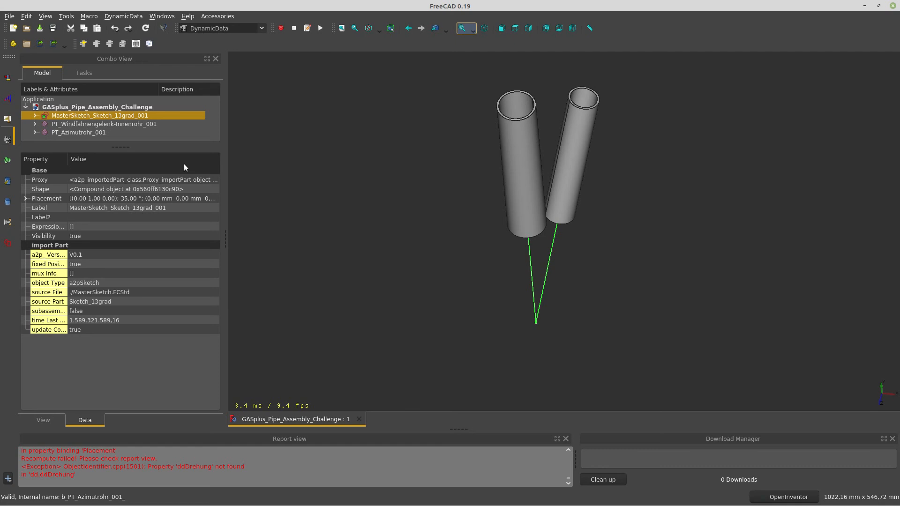
{"action": "left_click", "coordinate": [116, 124]}
{"action": "left_click", "coordinate": [106, 132]}
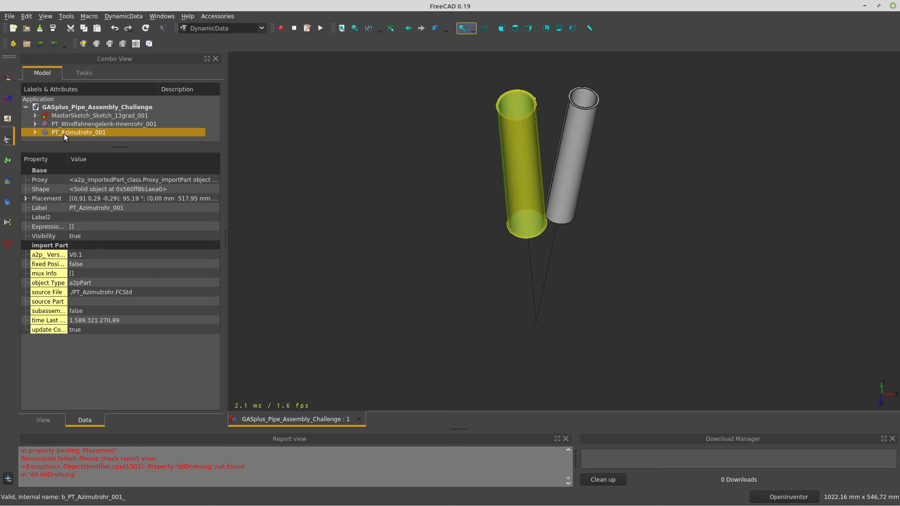
{"action": "key", "text": "Delete"}
{"action": "left_click", "coordinate": [535, 270]}
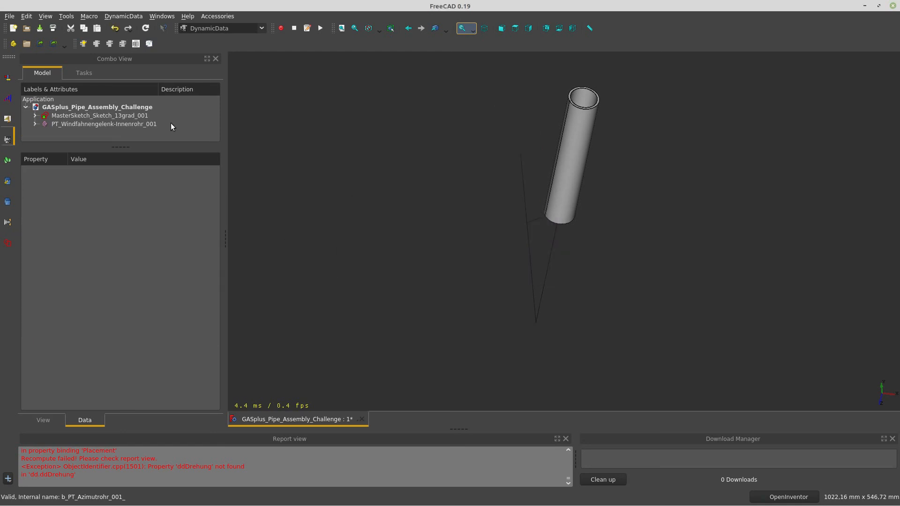
{"action": "left_click", "coordinate": [133, 124]}
{"action": "key", "text": "Delete"}
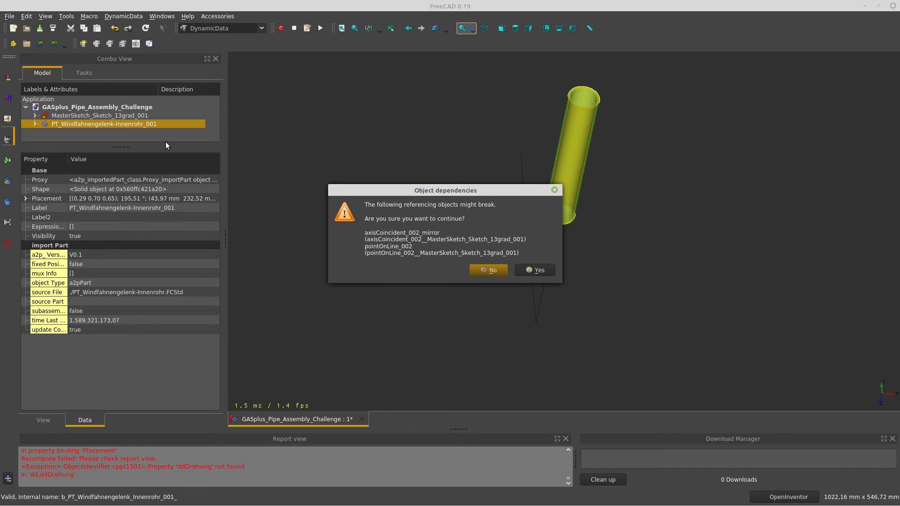
{"action": "left_click", "coordinate": [529, 267]}
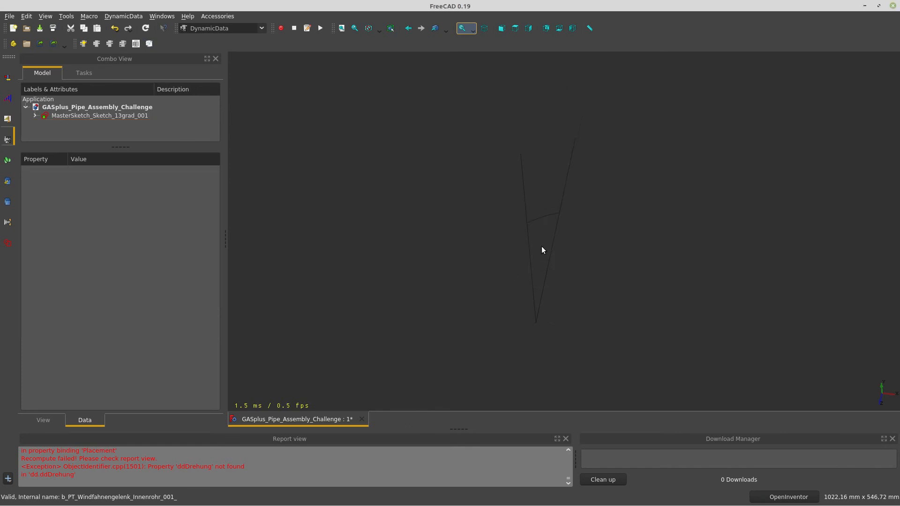
Delete the imported MasterSketch_Sketch_13grad_001 sketch
{"action": "scroll", "coordinate": [541, 246], "scroll_direction": "up", "scroll_amount": 3}
{"action": "left_click_drag", "start_coordinate": [541, 309], "coordinate": [522, 319]}
{"action": "left_click", "coordinate": [94, 117]}
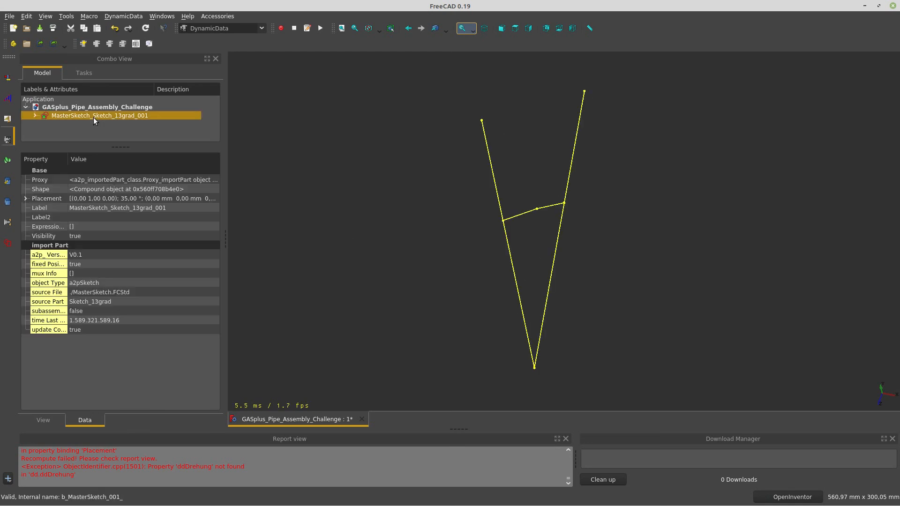
{"action": "key", "text": "Delete"}
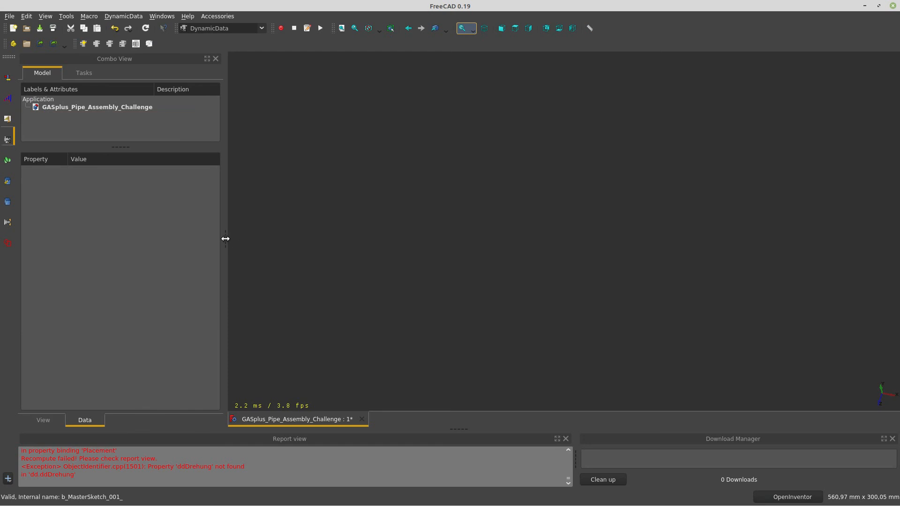
{"action": "left_click_drag", "start_coordinate": [225, 237], "coordinate": [237, 241]}
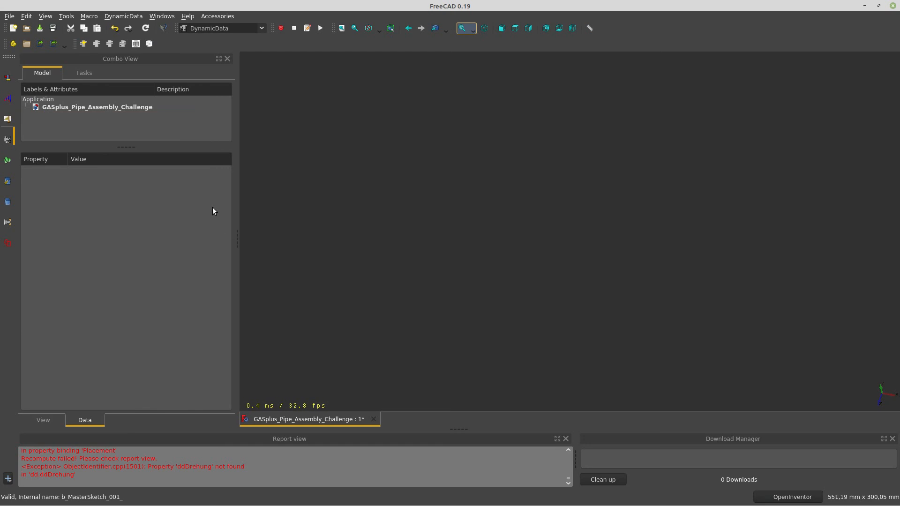
Switch to the A2plus workbench and dock its toolbar into the second toolbar row
{"action": "left_click", "coordinate": [8, 78]}
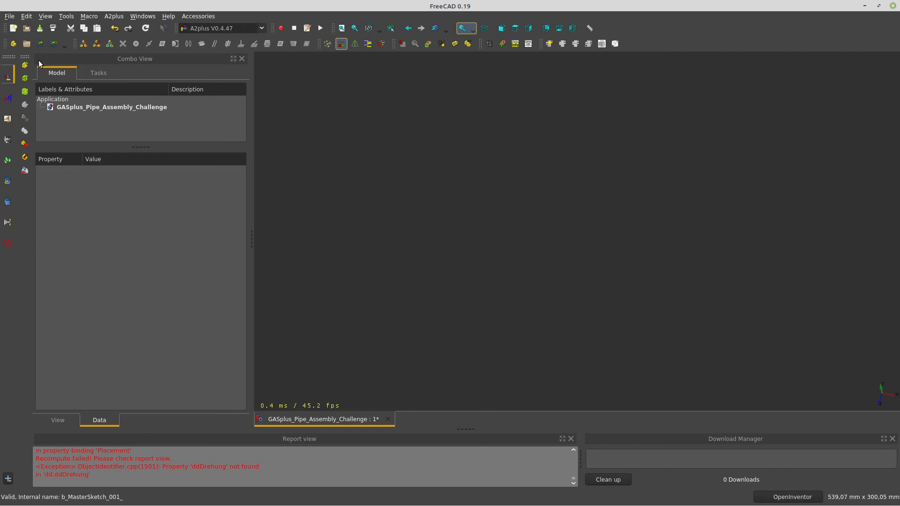
{"action": "left_click_drag", "start_coordinate": [27, 57], "coordinate": [90, 43]}
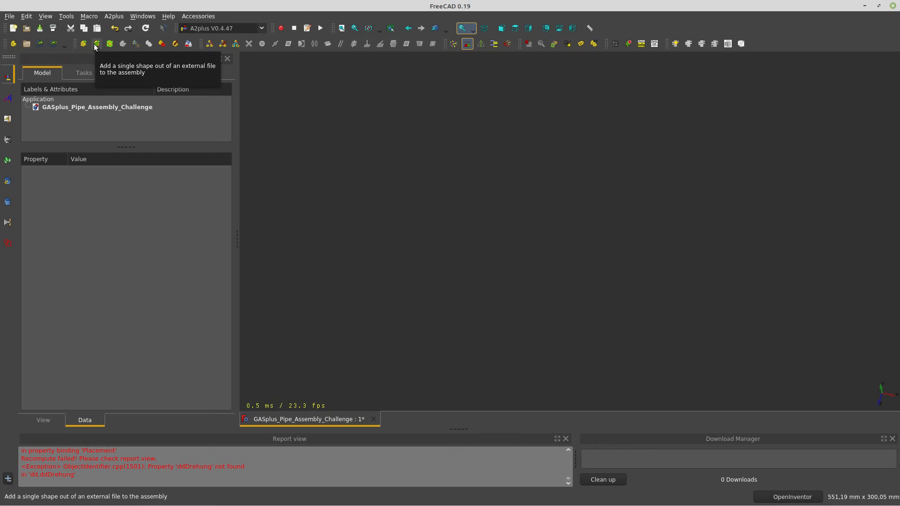
Import the Sketch_13grad shape from MasterSketch.FCStd into the assembly with A2plus
{"action": "left_click", "coordinate": [97, 44]}
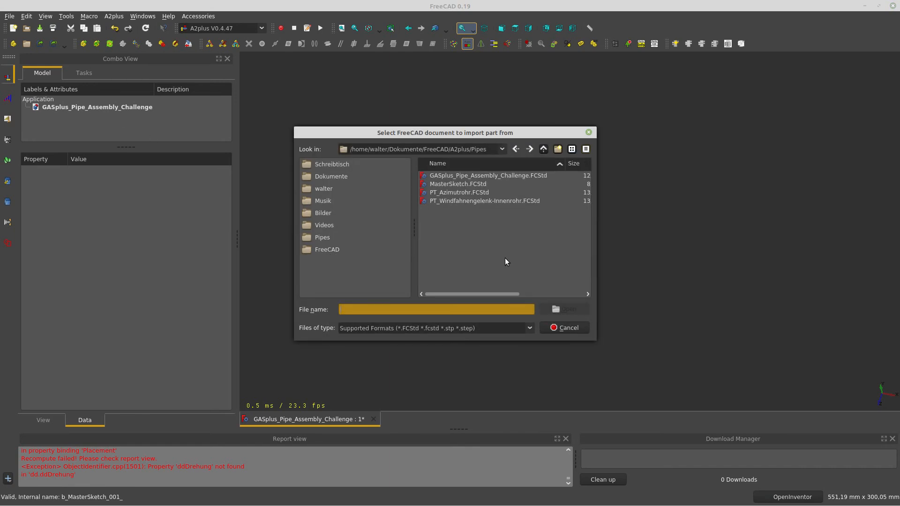
{"action": "left_click", "coordinate": [457, 184]}
{"action": "left_click", "coordinate": [568, 310]}
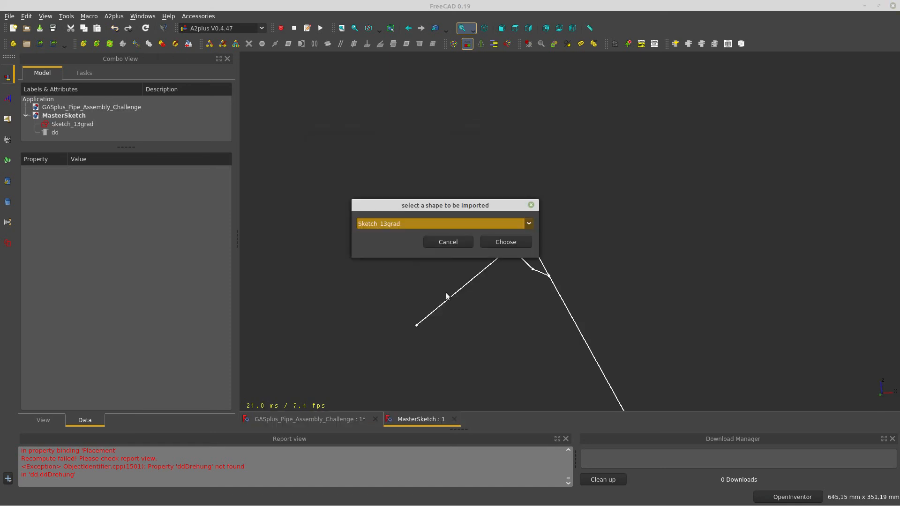
{"action": "left_click", "coordinate": [530, 224]}
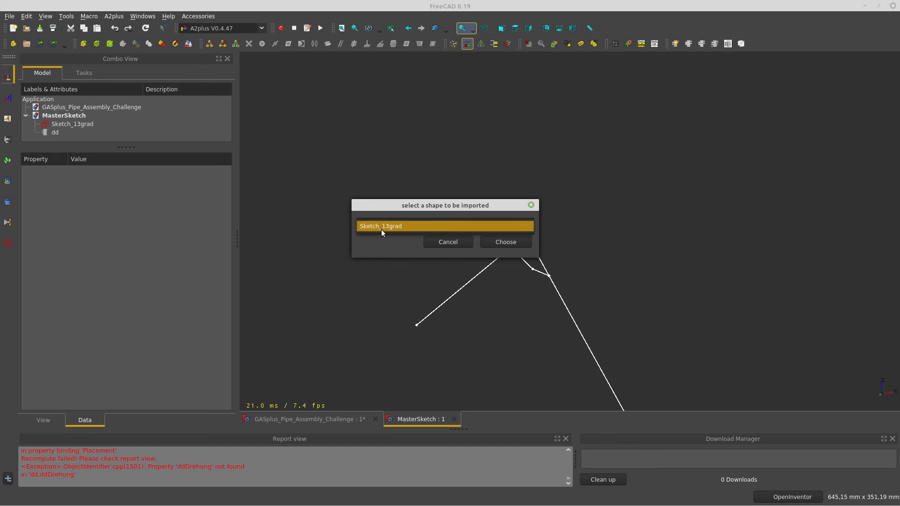
{"action": "left_click", "coordinate": [420, 226]}
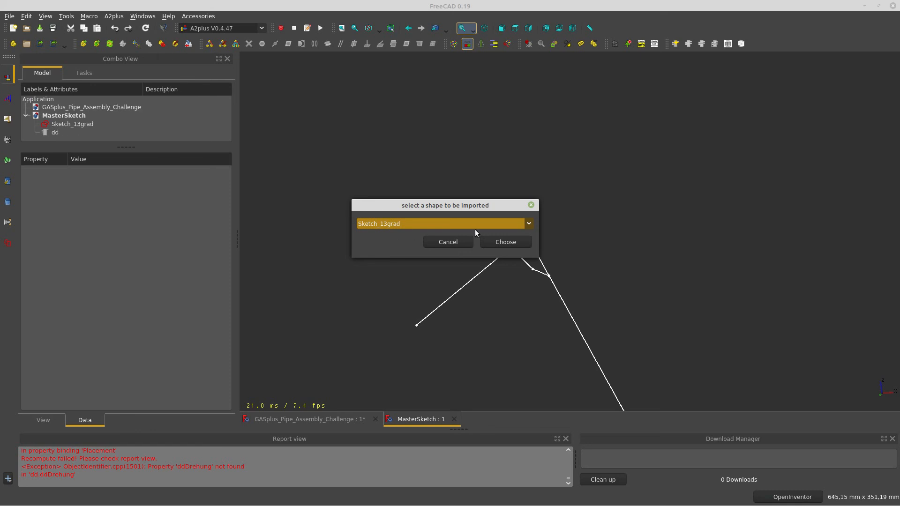
{"action": "left_click", "coordinate": [528, 226]}
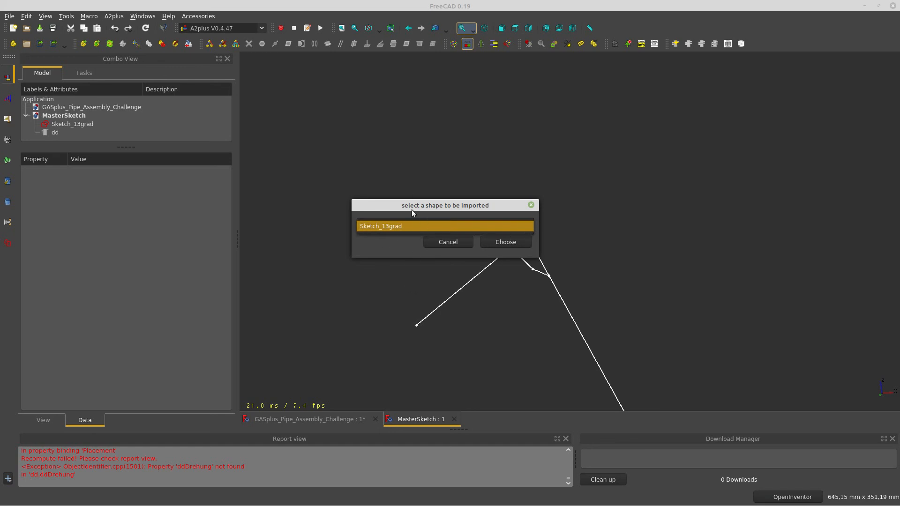
{"action": "left_click", "coordinate": [388, 230]}
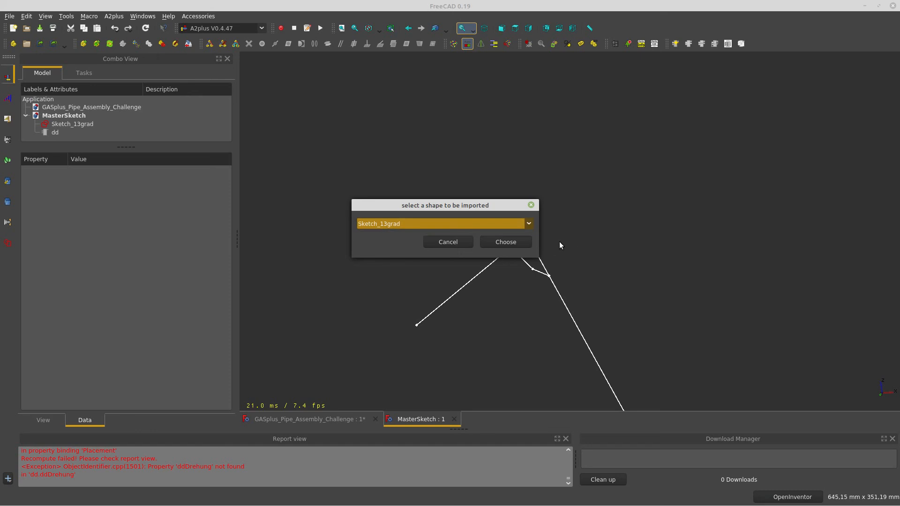
{"action": "left_click", "coordinate": [507, 250]}
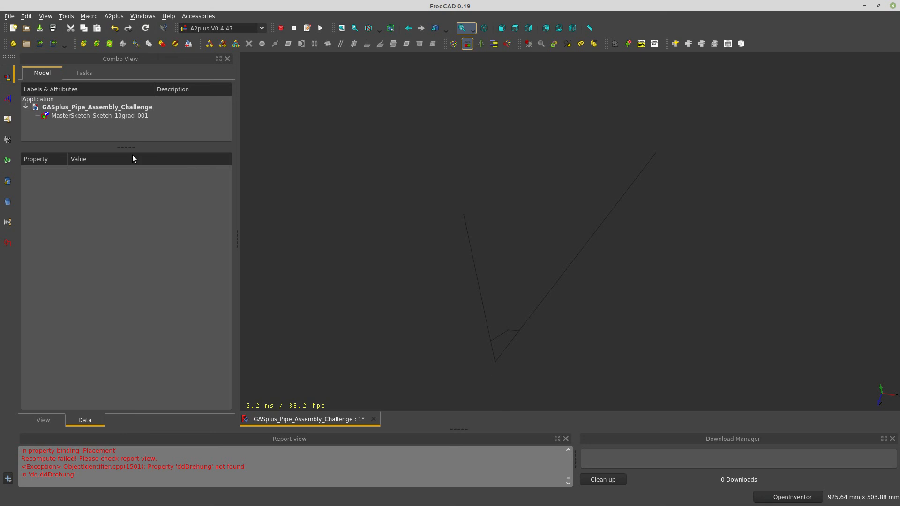
Add the PT_Azimutrohr.FCStd part to the assembly from its external file
{"action": "left_click_drag", "start_coordinate": [126, 147], "coordinate": [125, 249]}
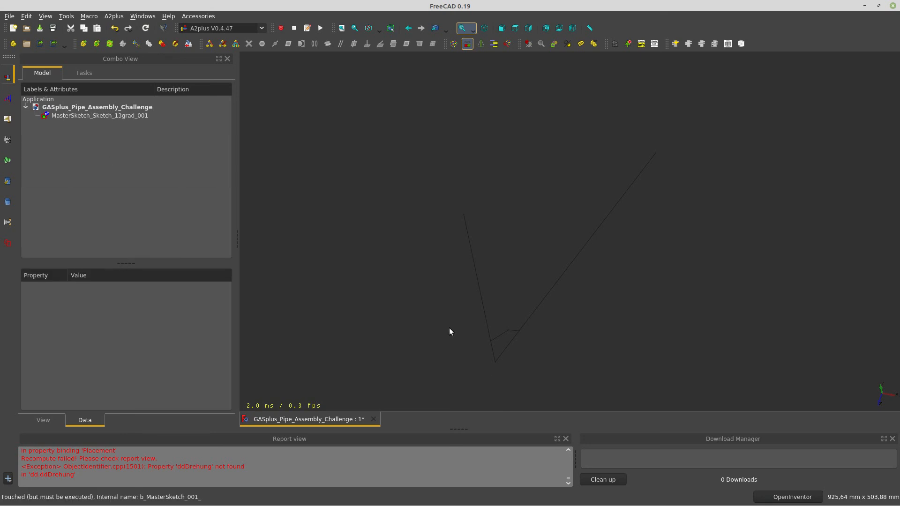
{"action": "left_click_drag", "start_coordinate": [450, 329], "coordinate": [381, 296]}
{"action": "left_click", "coordinate": [83, 44]}
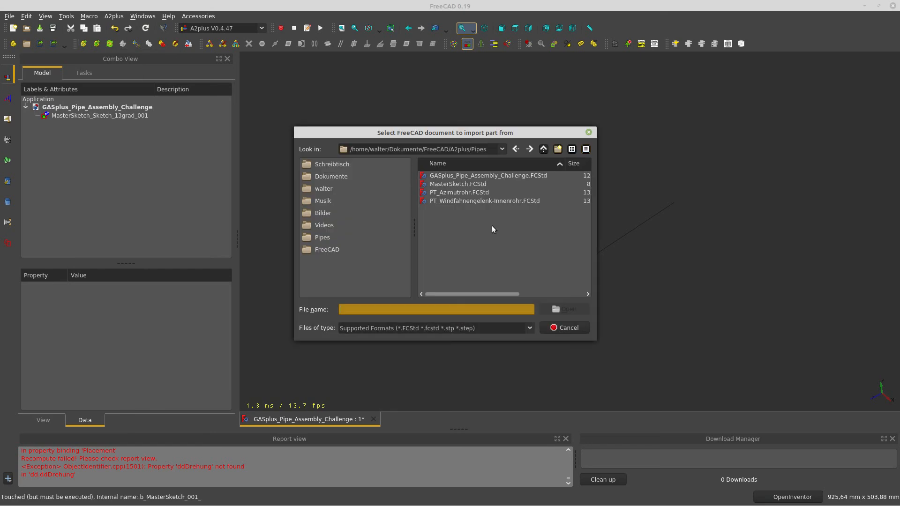
{"action": "left_click", "coordinate": [469, 192]}
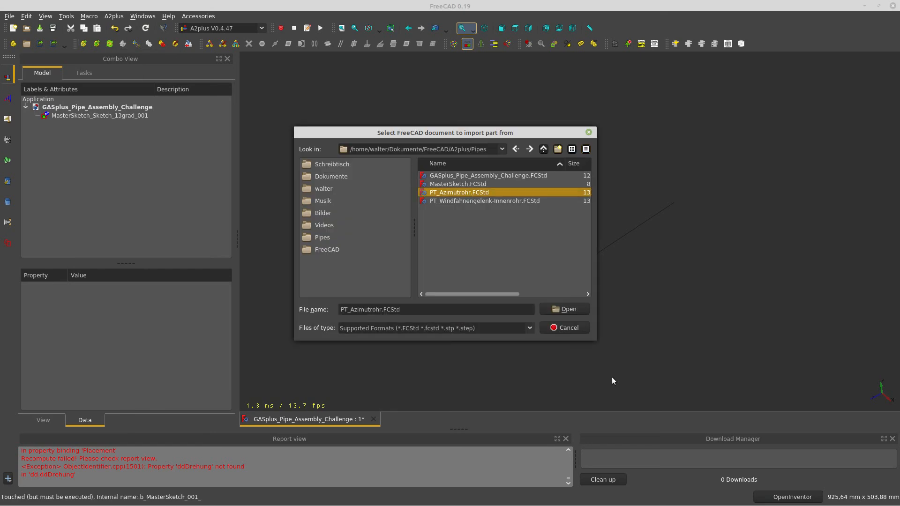
{"action": "left_click", "coordinate": [570, 313]}
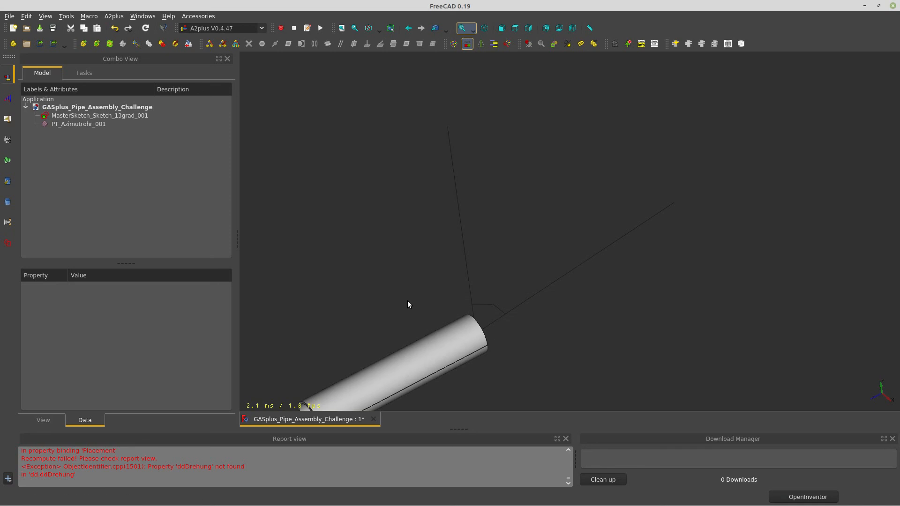
{"action": "mouse_move", "coordinate": [407, 305]}
{"action": "left_mouse_down"}
{"action": "mouse_move", "coordinate": [358, 275]}
{"action": "mouse_move", "coordinate": [285, 252]}
{"action": "left_mouse_up"}
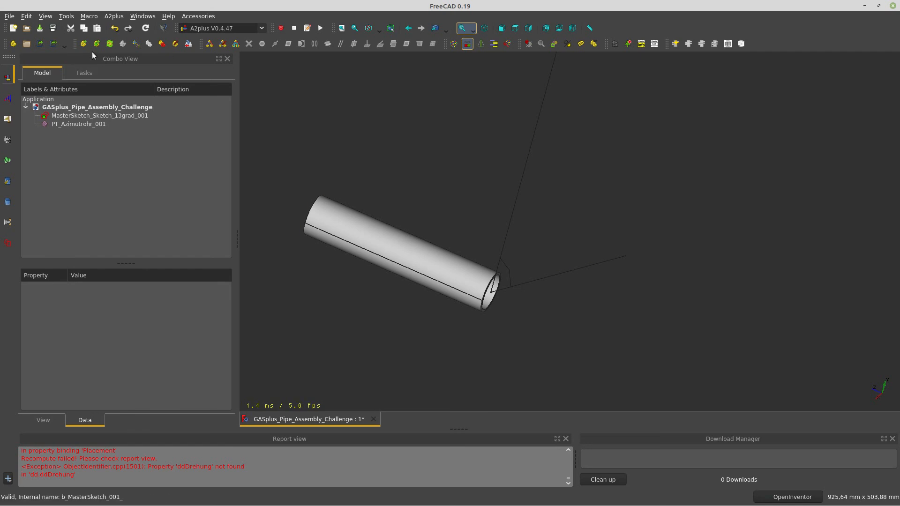
Add the PT_Windfahnengelenk-Innenrohr.FCStd inner tube part to the assembly
{"action": "left_click", "coordinate": [84, 43]}
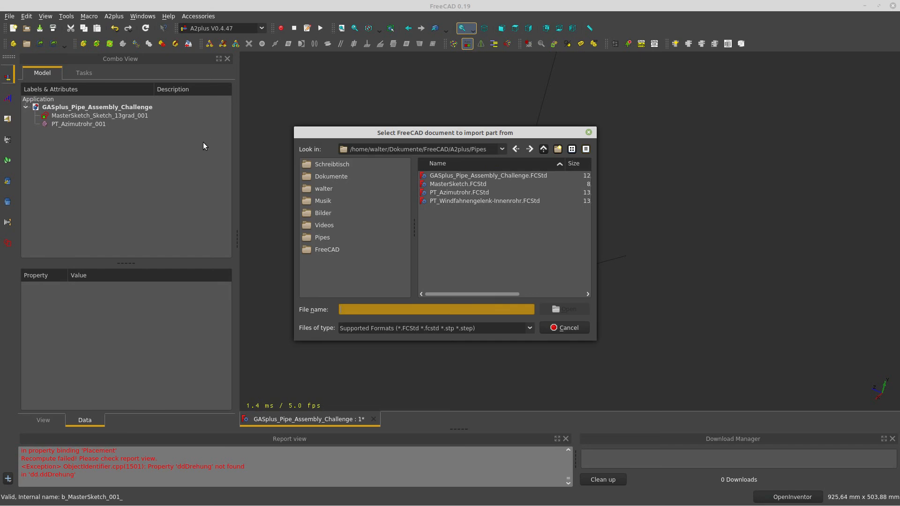
{"action": "left_click", "coordinate": [464, 201]}
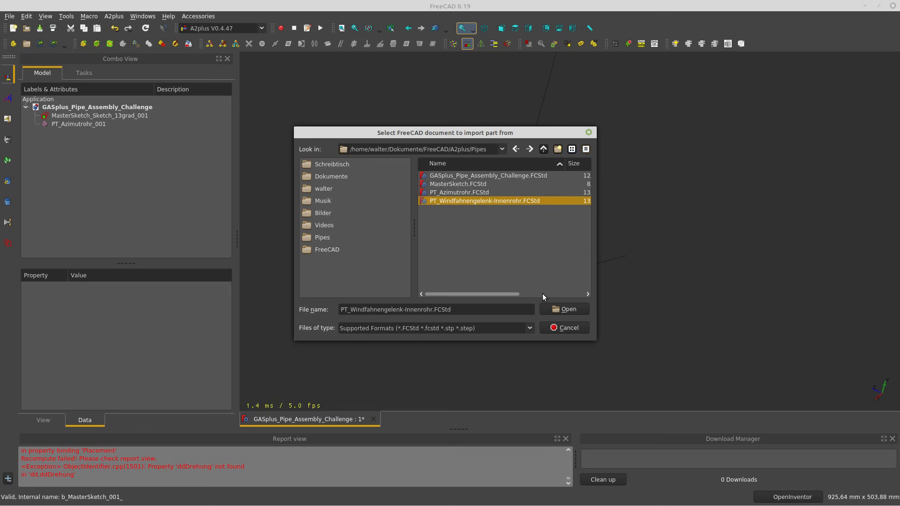
{"action": "left_click", "coordinate": [563, 308]}
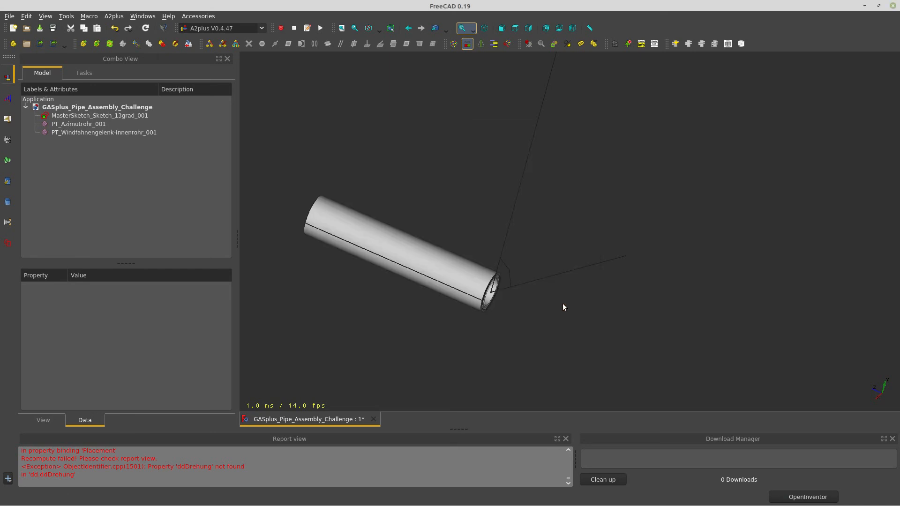
{"action": "middle_click_drag", "start_coordinate": [463, 268], "coordinate": [400, 255]}
{"action": "scroll", "coordinate": [553, 285], "scroll_direction": "up", "scroll_amount": 2}
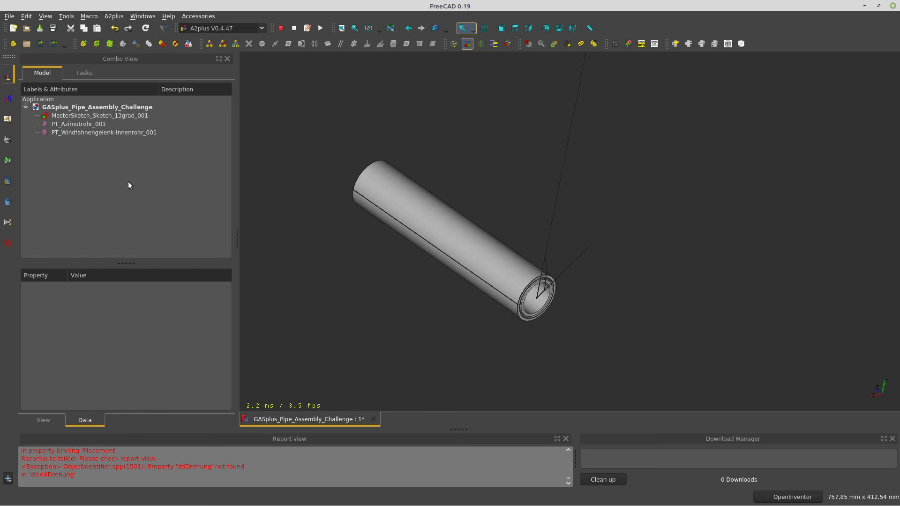
{"action": "left_click", "coordinate": [108, 116]}
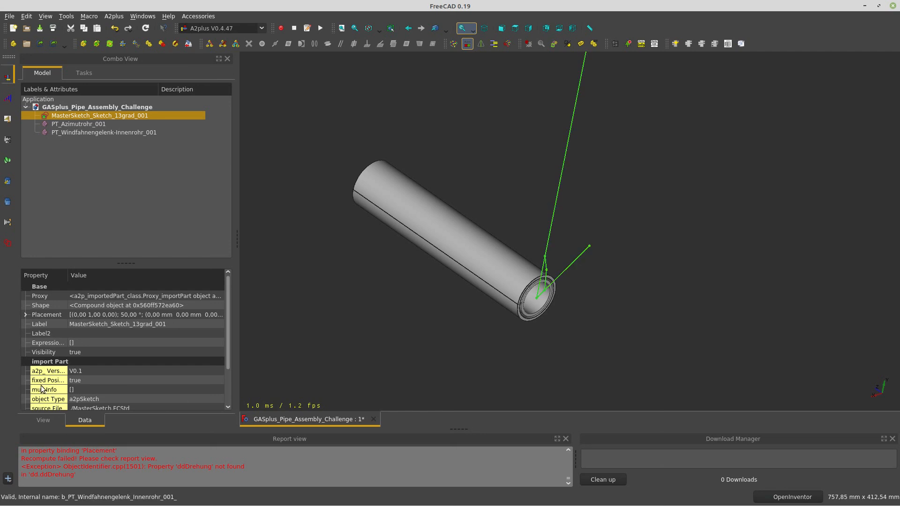
{"action": "left_click_drag", "start_coordinate": [68, 280], "coordinate": [103, 280]}
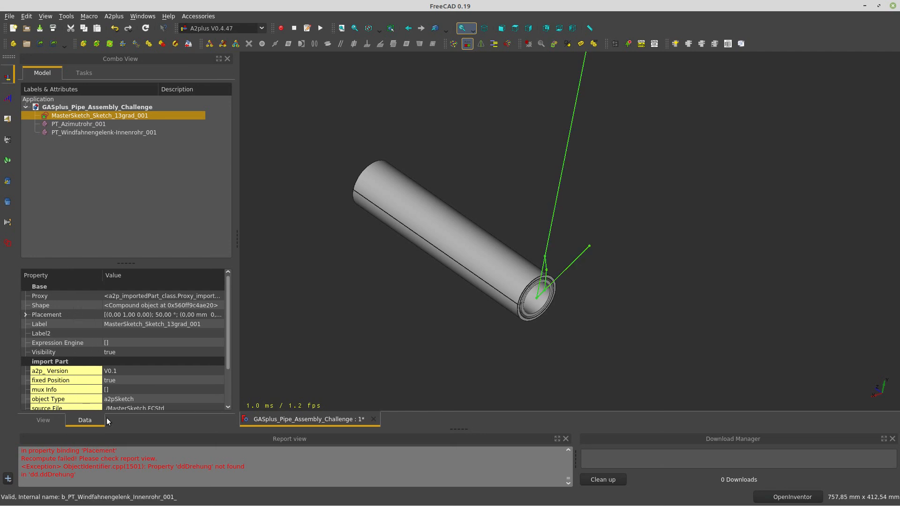
{"action": "left_click", "coordinate": [117, 381]}
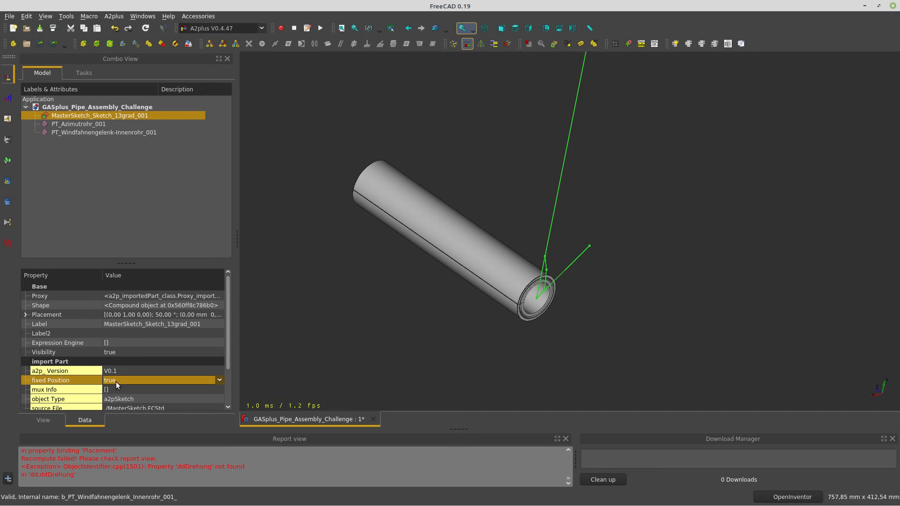
{"action": "left_click", "coordinate": [85, 122]}
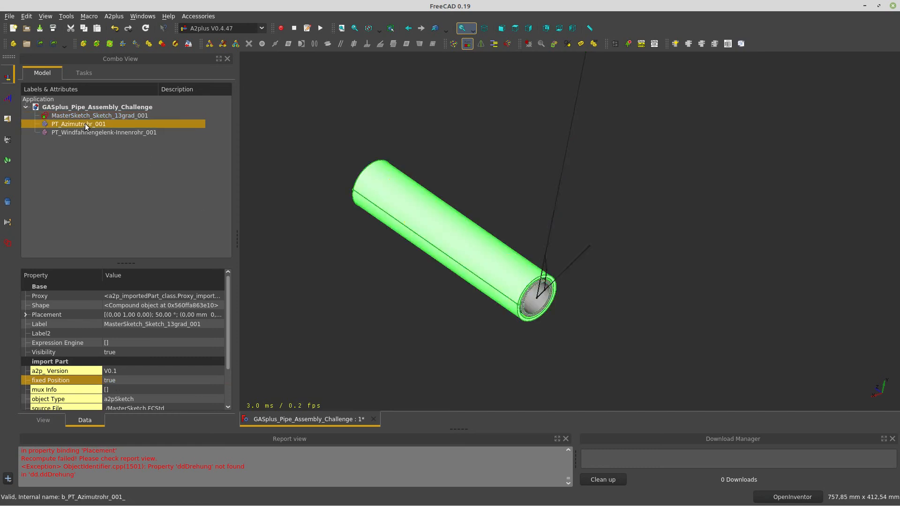
{"action": "left_click", "coordinate": [128, 382]}
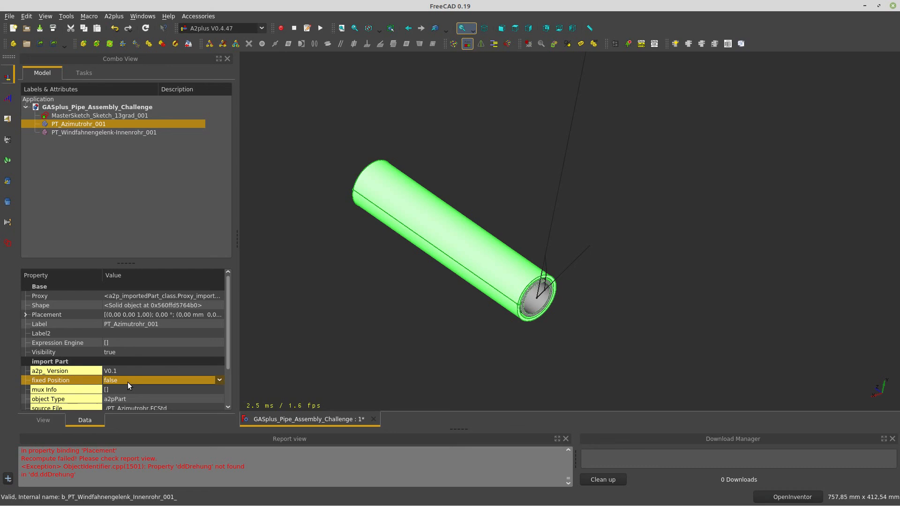
{"action": "left_click", "coordinate": [69, 132]}
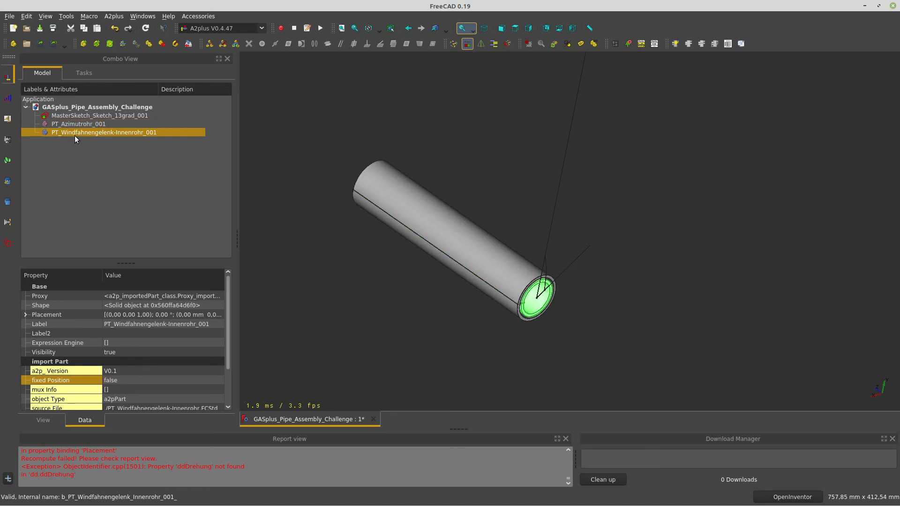
{"action": "left_click", "coordinate": [132, 380]}
{"action": "left_click", "coordinate": [116, 188]}
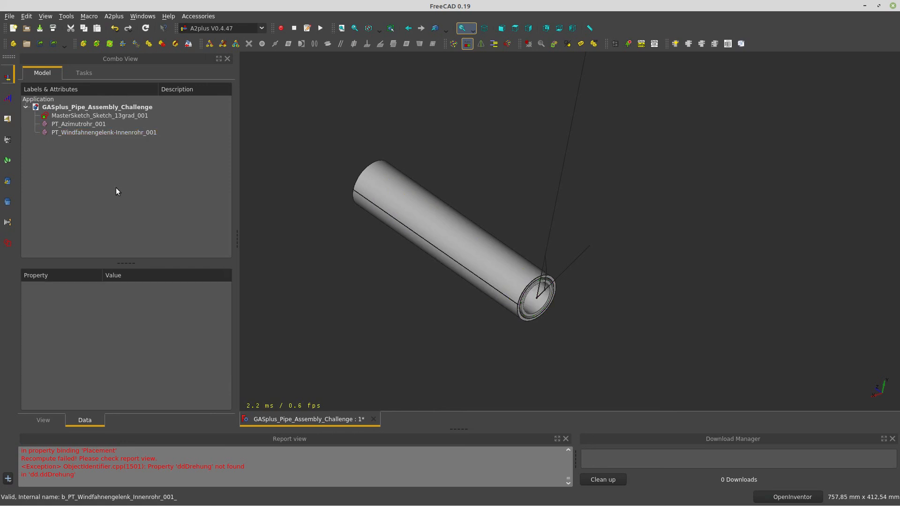
{"action": "left_click", "coordinate": [83, 125]}
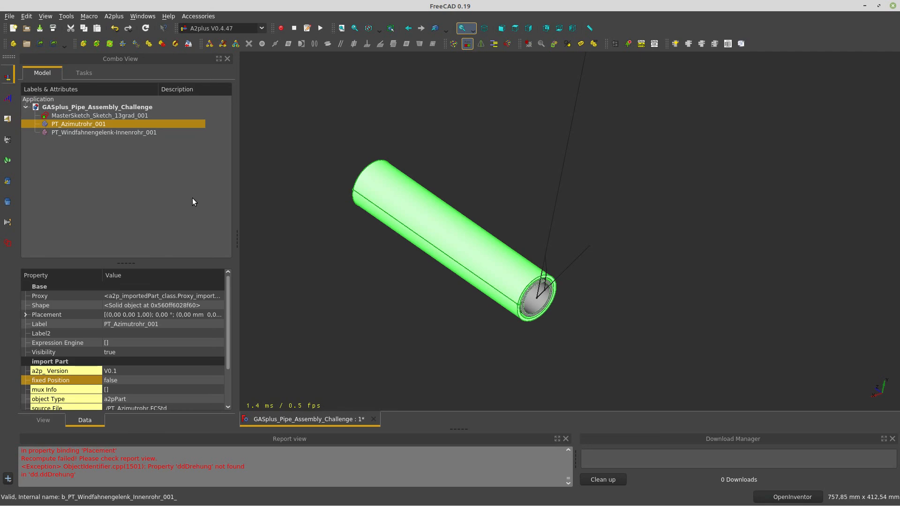
Use Transform to slide PT_Azimutrohr_001 up-left and rotate it -60° about its X axis
{"action": "right_click", "coordinate": [129, 124]}
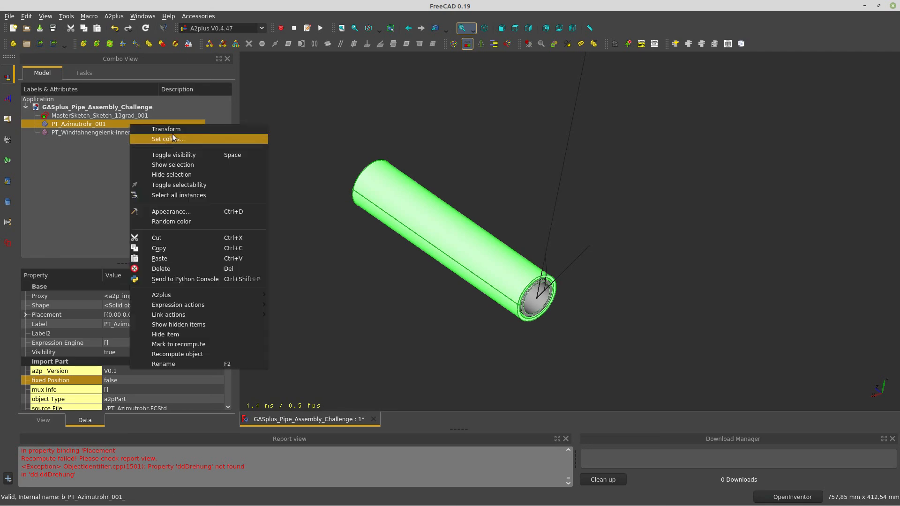
{"action": "left_click", "coordinate": [172, 134]}
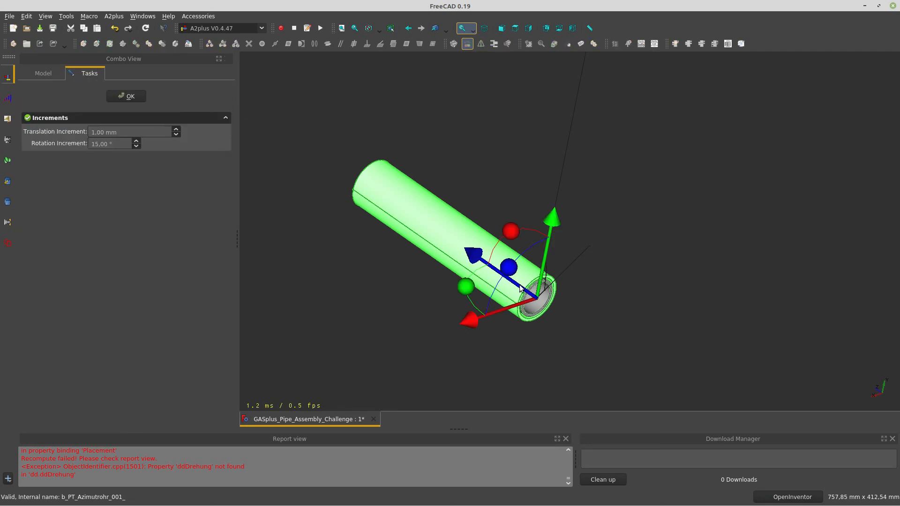
{"action": "left_click_drag", "start_coordinate": [525, 241], "coordinate": [476, 213]}
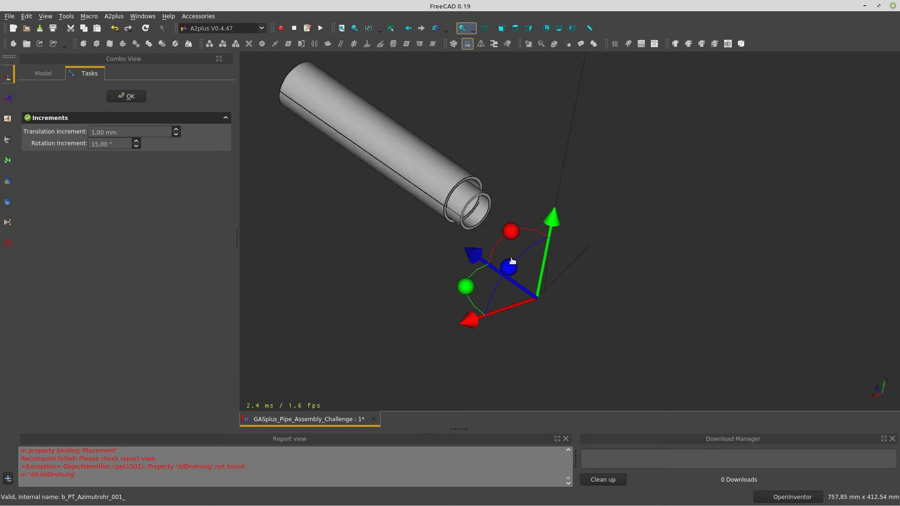
{"action": "left_click_drag", "start_coordinate": [511, 235], "coordinate": [549, 276]}
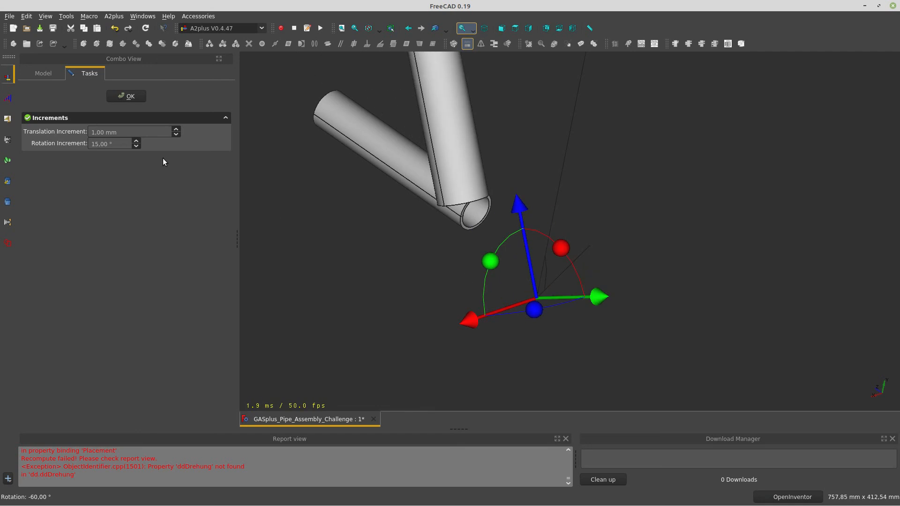
{"action": "left_click", "coordinate": [127, 96]}
{"action": "middle_click_drag", "start_coordinate": [504, 294], "coordinate": [539, 322]}
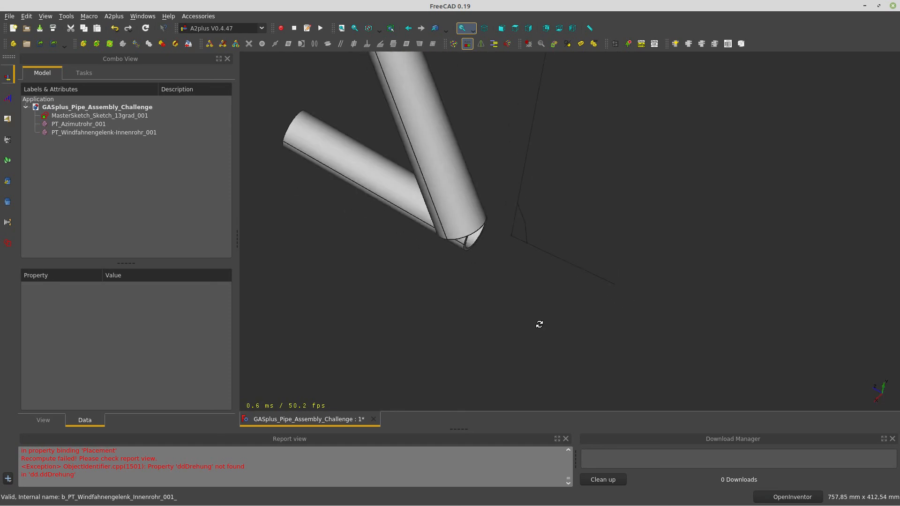
{"action": "left_click", "coordinate": [115, 116]}
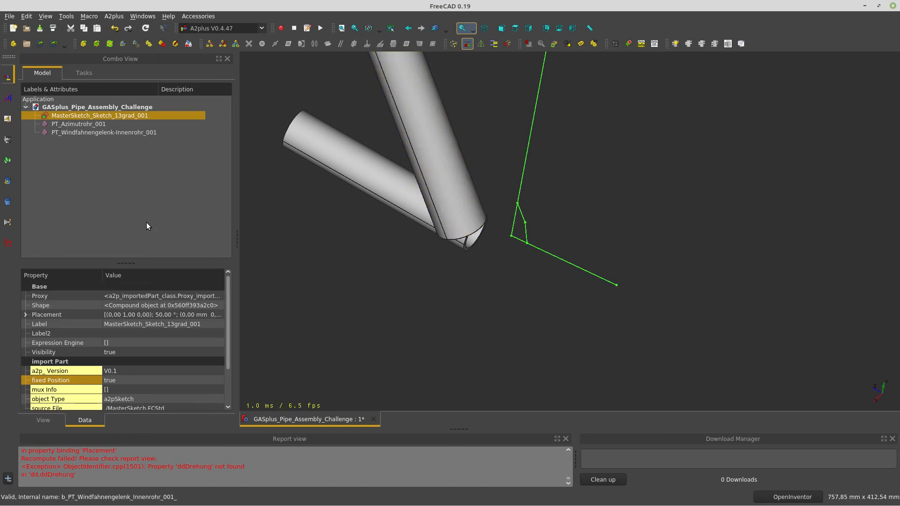
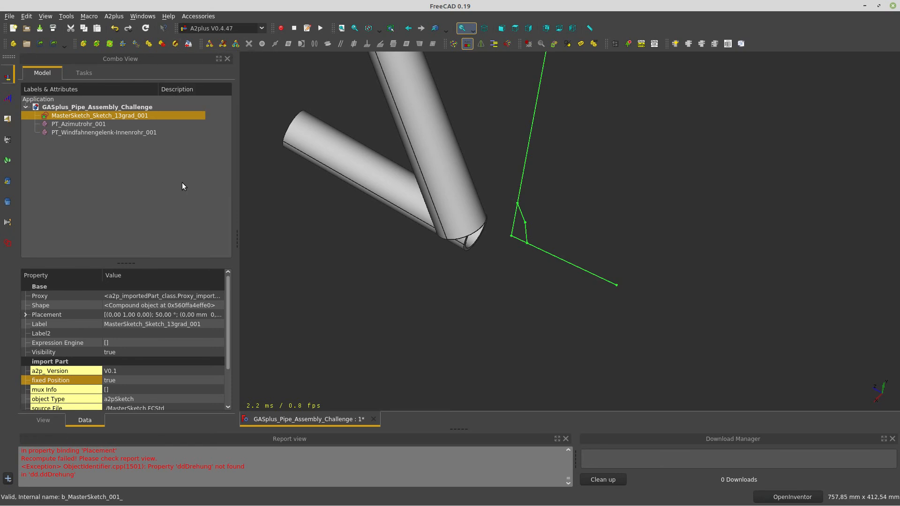
Open the imported MasterSketch source for editing and show its origin axis cross
{"action": "left_click", "coordinate": [175, 46]}
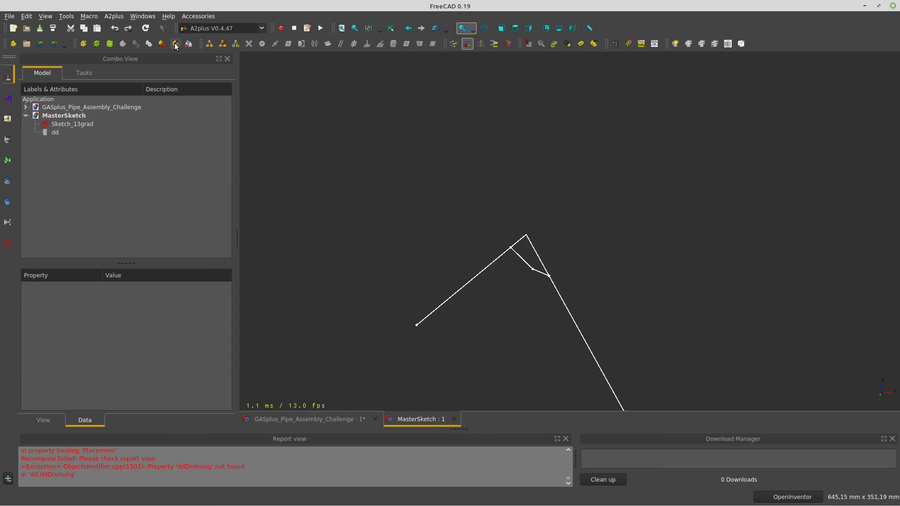
{"action": "mouse_move", "coordinate": [539, 321]}
{"action": "left_mouse_down"}
{"action": "mouse_move", "coordinate": [543, 263]}
{"action": "mouse_move", "coordinate": [512, 372]}
{"action": "left_mouse_up"}
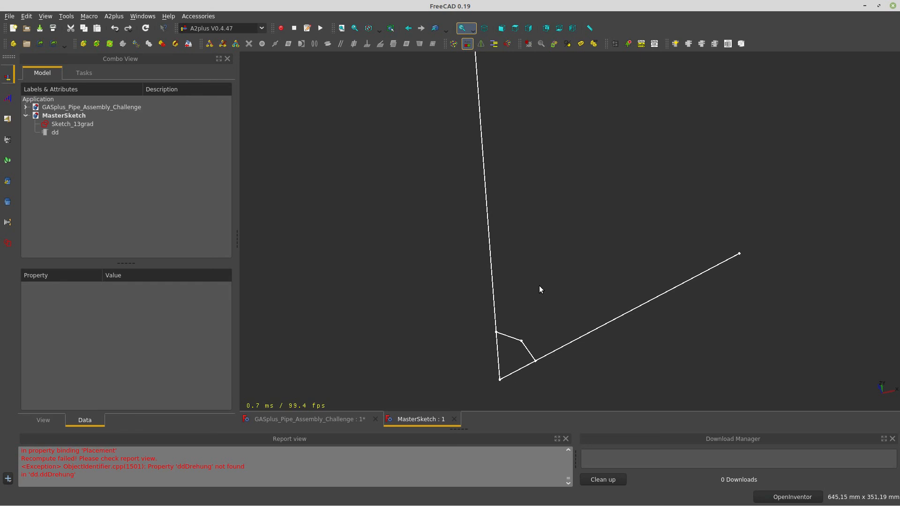
{"action": "key", "text": "a"}
{"action": "key", "text": "c"}
{"action": "left_click_drag", "start_coordinate": [541, 311], "coordinate": [532, 379]}
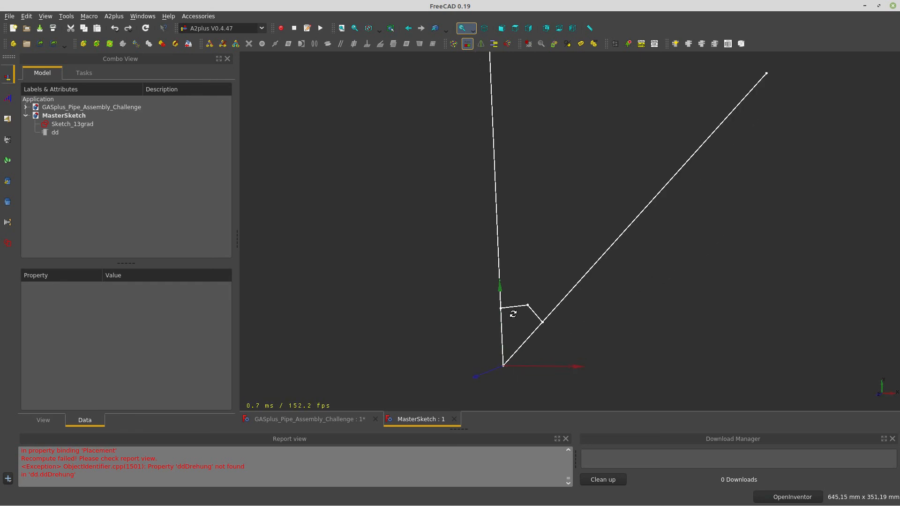
Set the dd object's Angle to 13° and its Rotation to 35°
{"action": "left_click", "coordinate": [64, 132]}
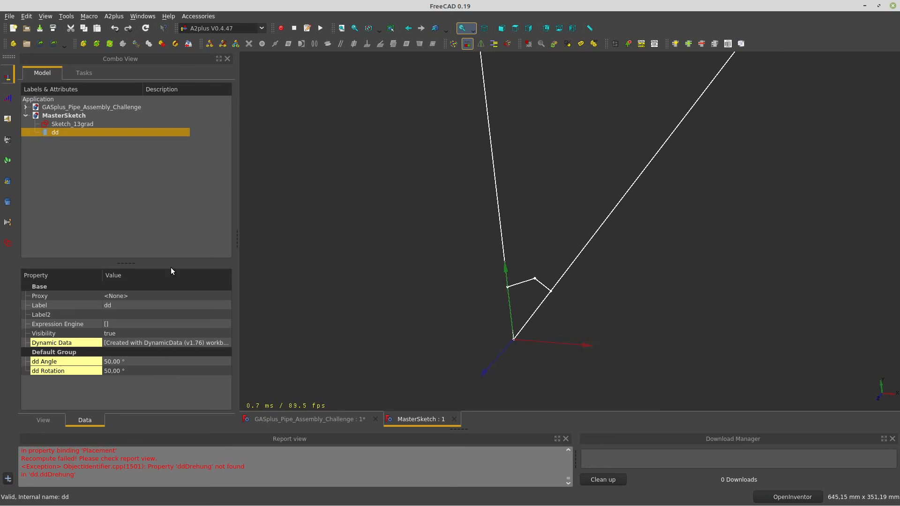
{"action": "left_click", "coordinate": [157, 362]}
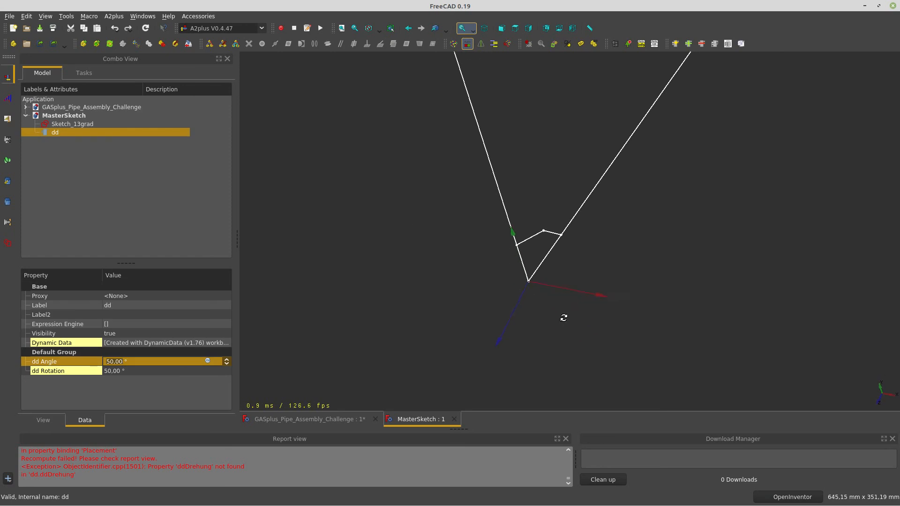
{"action": "mouse_move", "coordinate": [565, 318]}
{"action": "left_mouse_down"}
{"action": "mouse_move", "coordinate": [565, 328]}
{"action": "mouse_move", "coordinate": [553, 260]}
{"action": "left_mouse_up"}
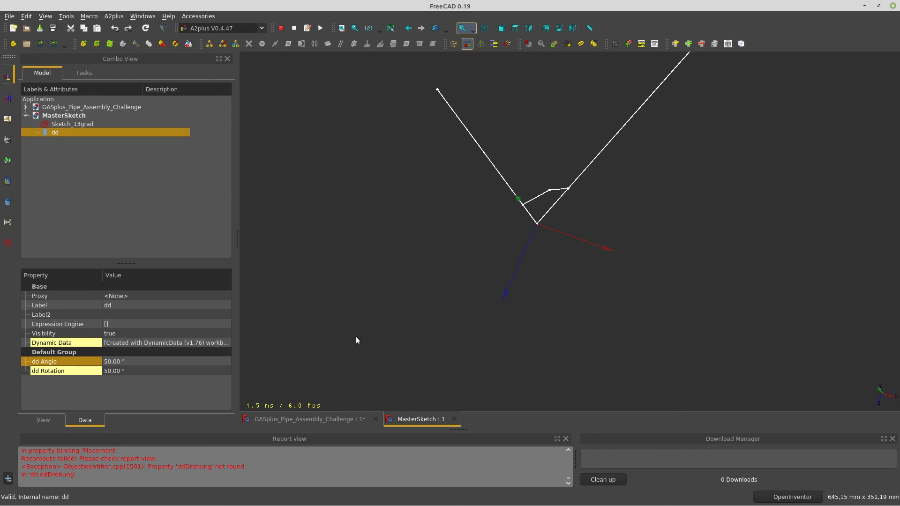
{"action": "left_click", "coordinate": [180, 361]}
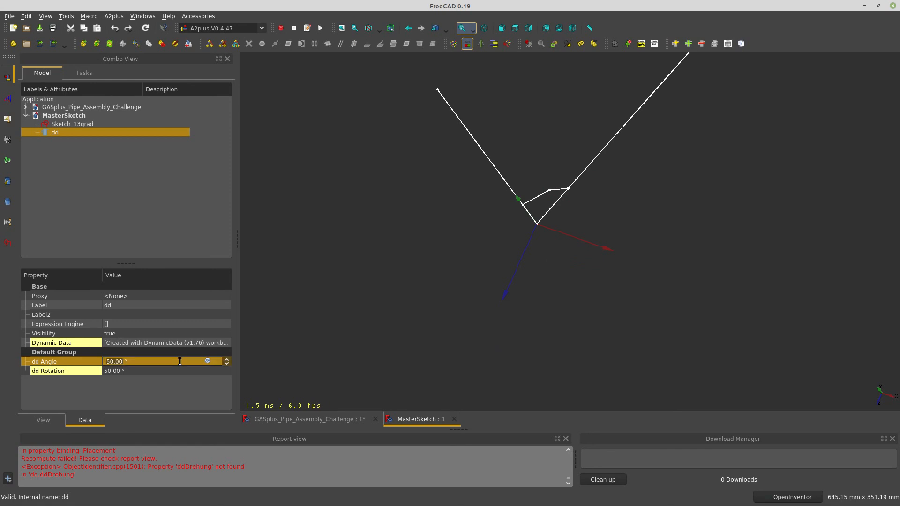
{"action": "type", "text": "13"}
{"action": "key", "text": "Tab"}
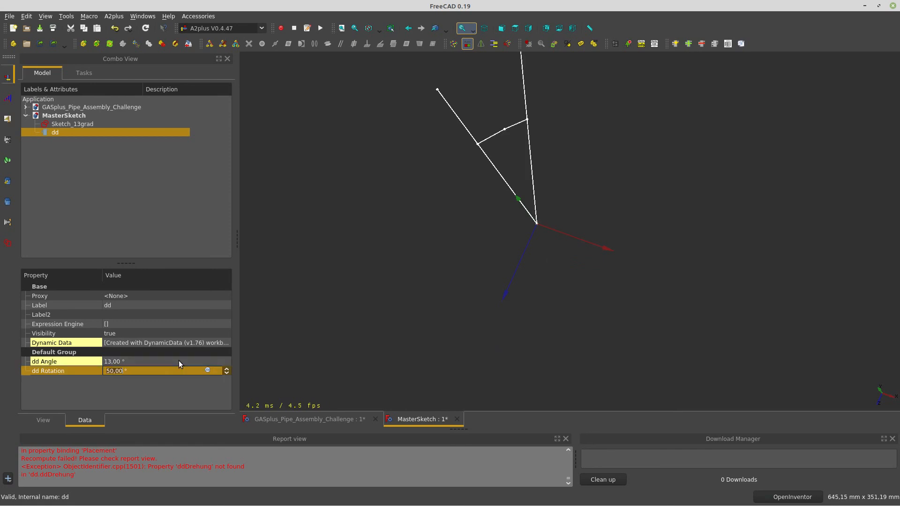
{"action": "type", "text": "35"}
{"action": "key", "text": "Return"}
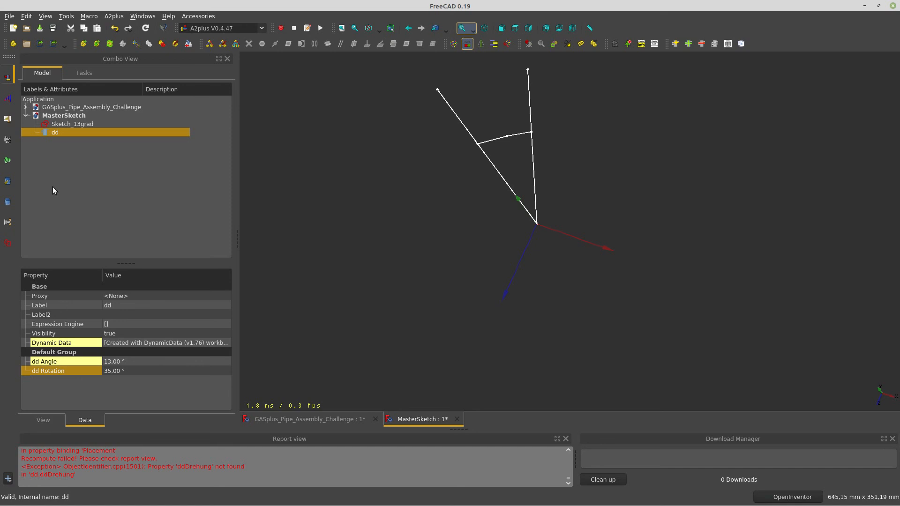
Save and exit the MasterSketch, then update the assembly's imported parts so it re-solves
{"action": "left_click", "coordinate": [186, 43]}
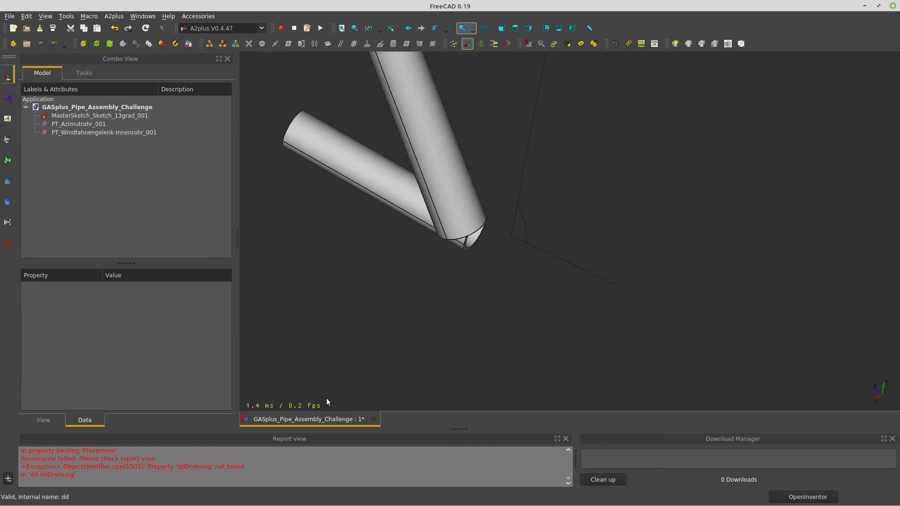
{"action": "left_click_drag", "start_coordinate": [440, 153], "coordinate": [450, 224]}
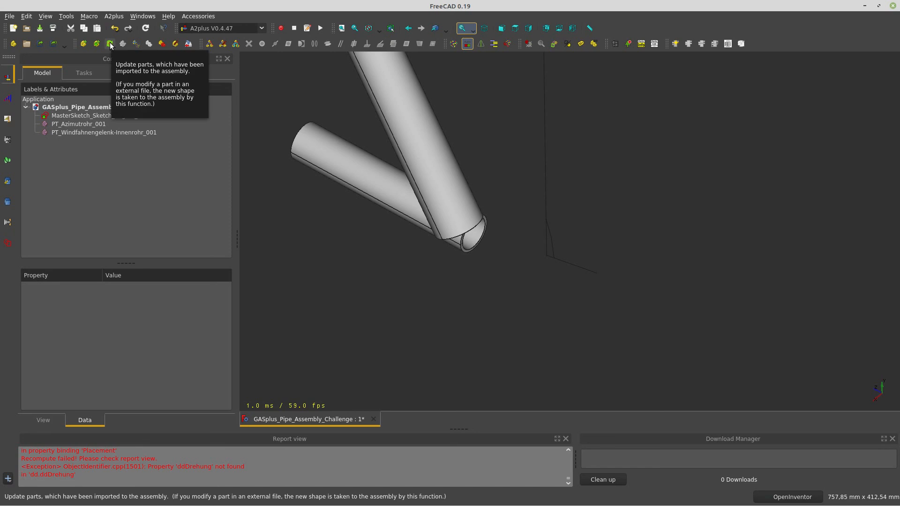
{"action": "left_click_drag", "start_coordinate": [519, 252], "coordinate": [608, 307]}
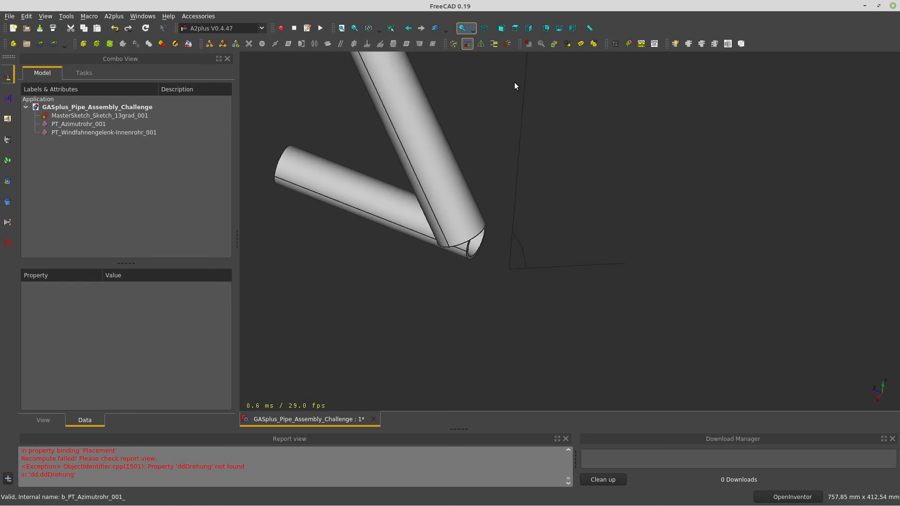
{"action": "left_click", "coordinate": [109, 44]}
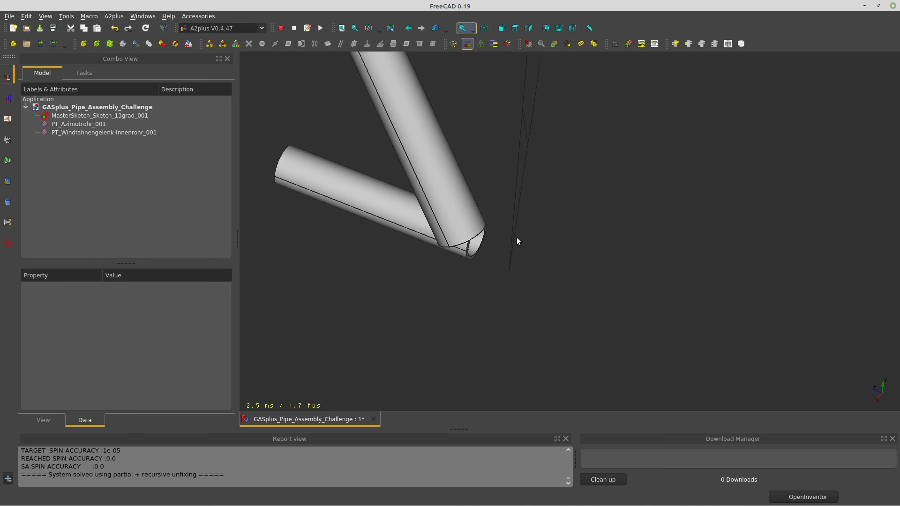
{"action": "left_click_drag", "start_coordinate": [533, 239], "coordinate": [466, 196]}
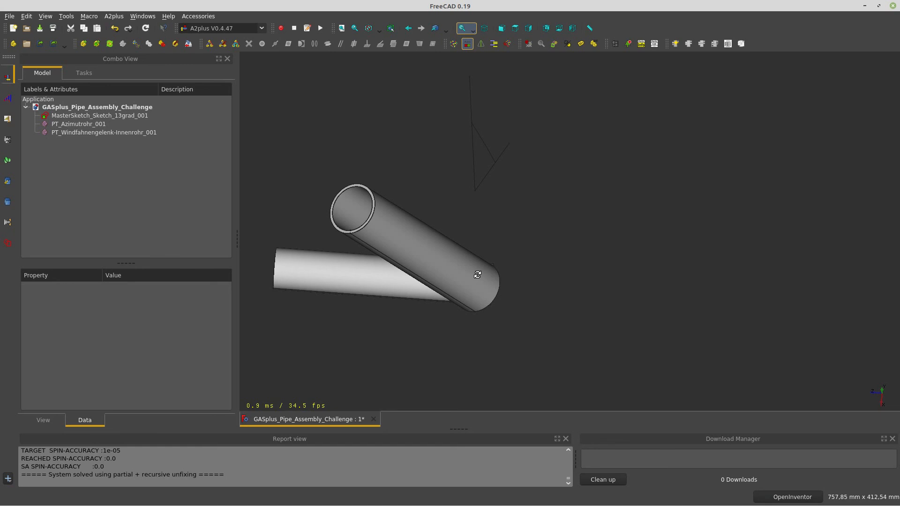
{"action": "left_click_drag", "start_coordinate": [479, 274], "coordinate": [705, 305]}
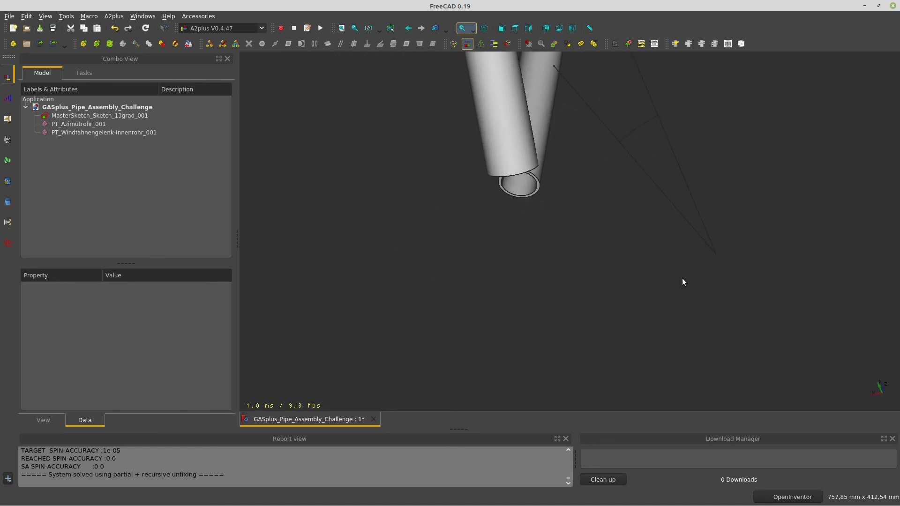
{"action": "middle_click_drag", "start_coordinate": [683, 279], "coordinate": [602, 337]}
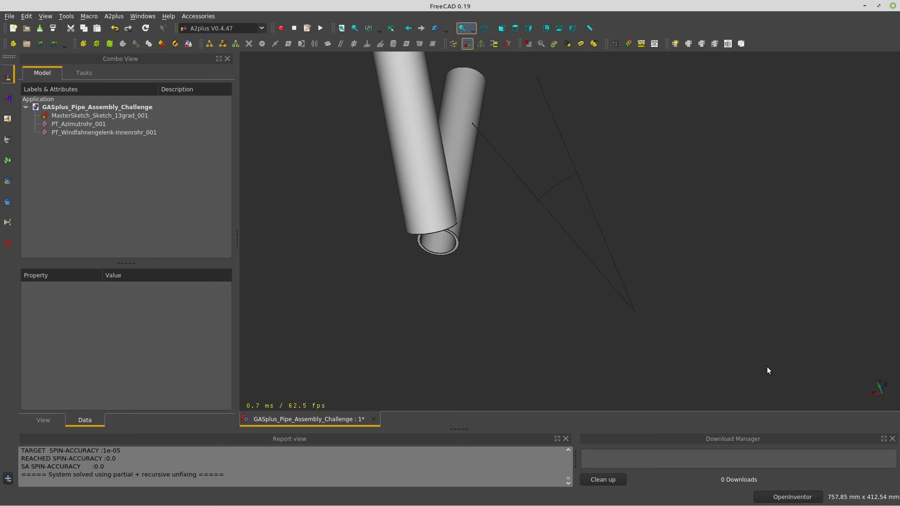
{"action": "mouse_move", "coordinate": [768, 370]}
{"action": "left_mouse_down"}
{"action": "mouse_move", "coordinate": [669, 378]}
{"action": "mouse_move", "coordinate": [648, 391]}
{"action": "mouse_move", "coordinate": [651, 356]}
{"action": "mouse_move", "coordinate": [627, 348]}
{"action": "mouse_move", "coordinate": [627, 326]}
{"action": "left_mouse_up"}
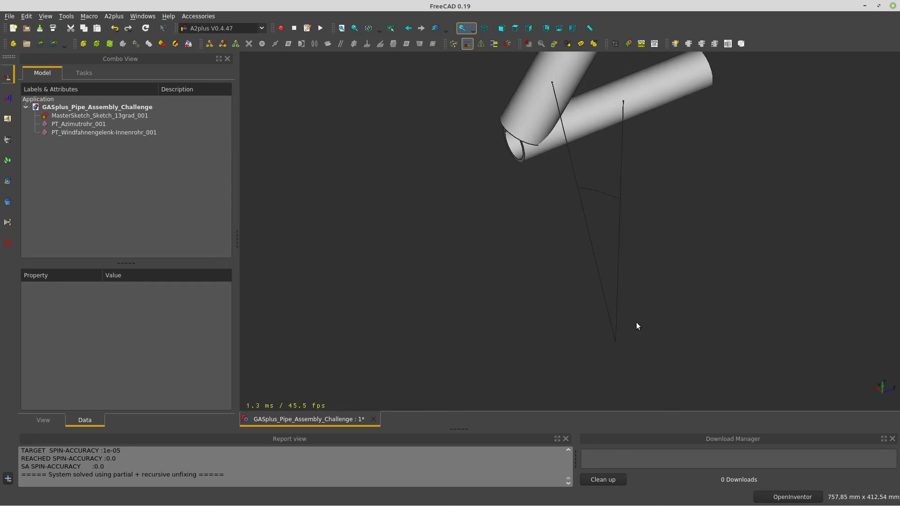
{"action": "middle_click_drag", "start_coordinate": [636, 322], "coordinate": [531, 342]}
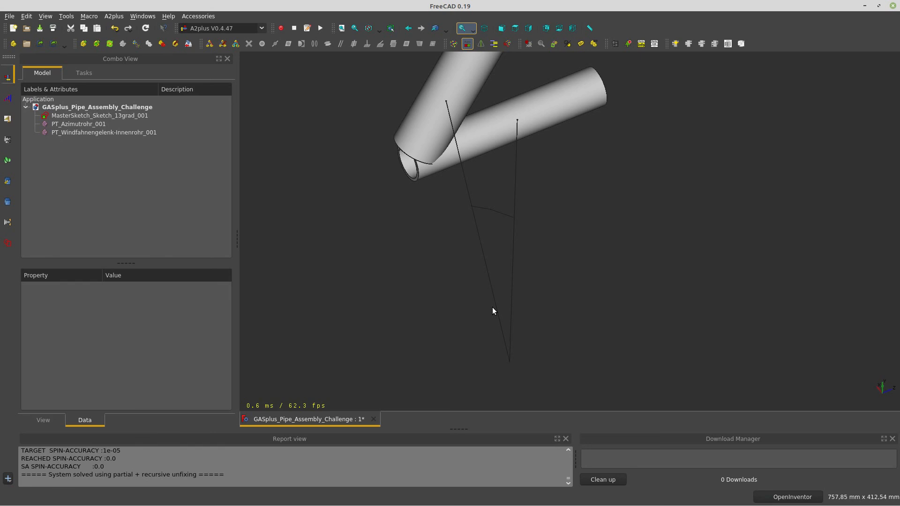
Add an axisCoincident between a MasterSketch line and PT_Azimutrohr_001's end face, then delete it
{"action": "left_click", "coordinate": [490, 287]}
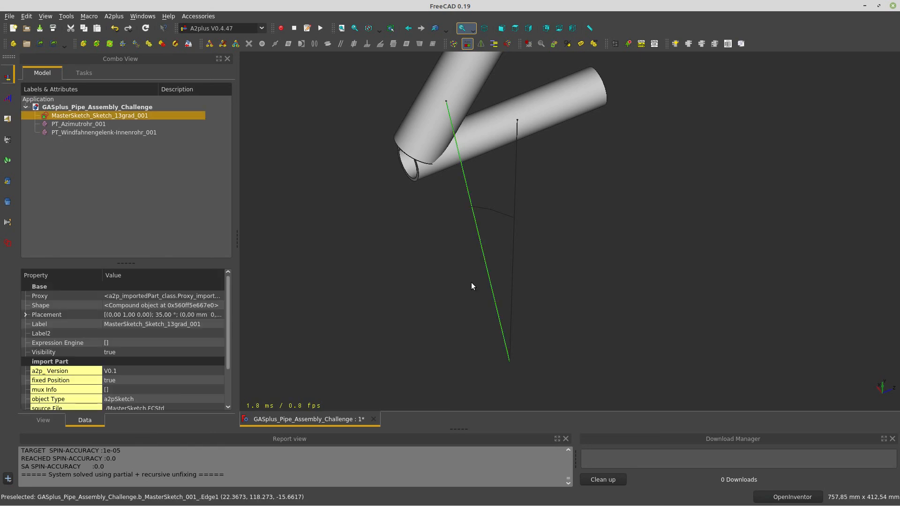
{"action": "left_click_drag", "start_coordinate": [451, 278], "coordinate": [542, 197]}
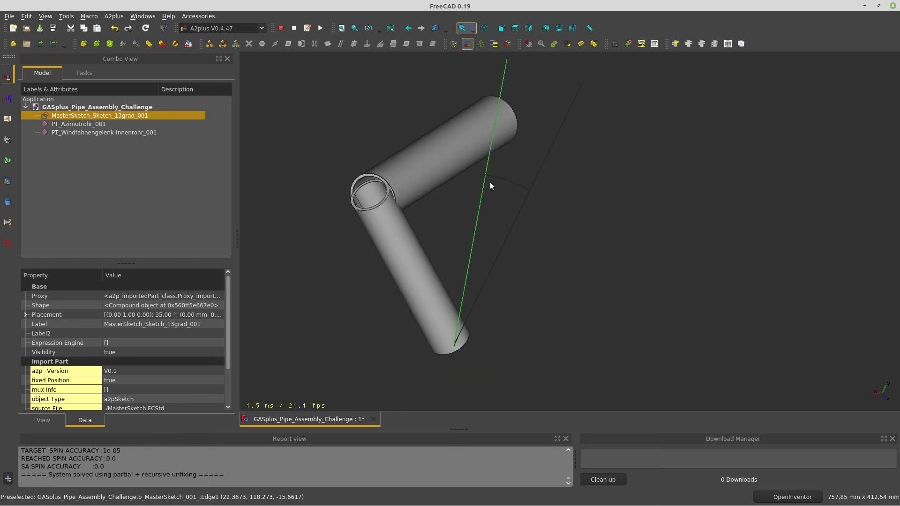
{"action": "left_click_drag", "start_coordinate": [534, 251], "coordinate": [620, 171]}
{"action": "left_click", "coordinate": [606, 141], "text": "ctrl"}
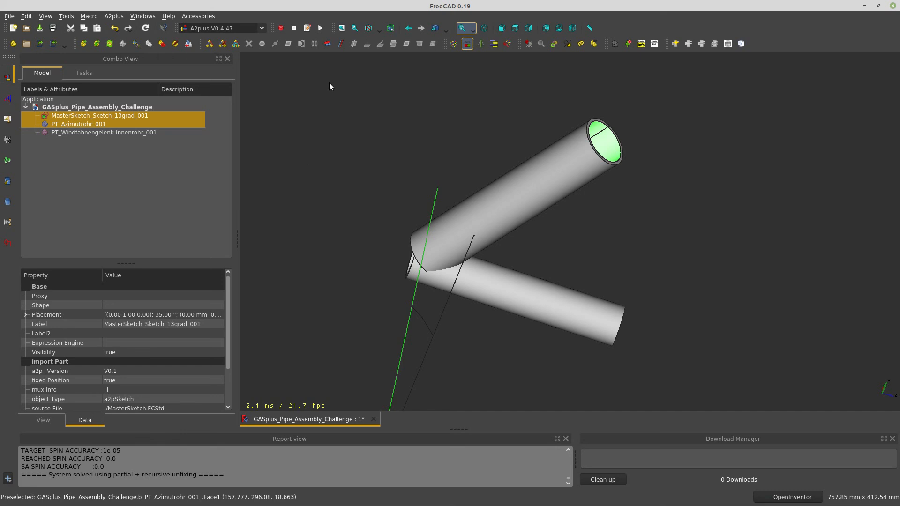
{"action": "left_click", "coordinate": [327, 46]}
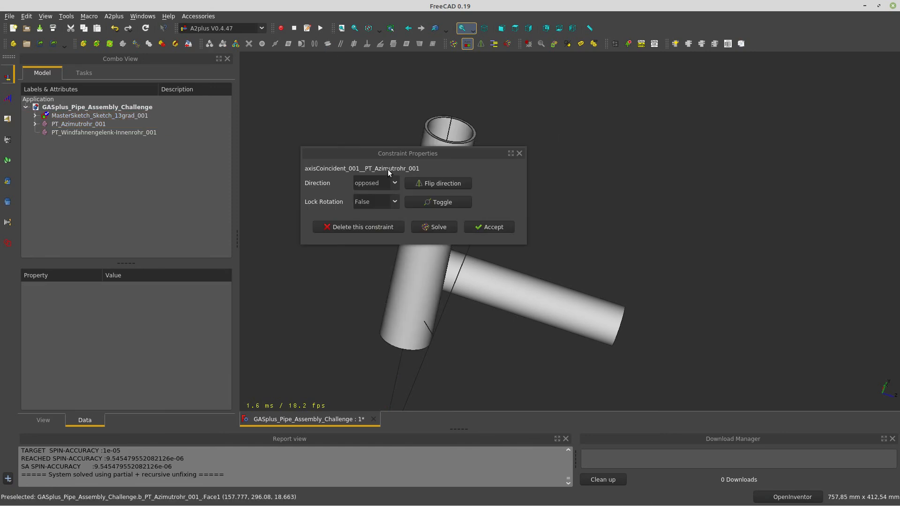
{"action": "left_click", "coordinate": [391, 227]}
{"action": "left_click_drag", "start_coordinate": [420, 234], "coordinate": [482, 261]}
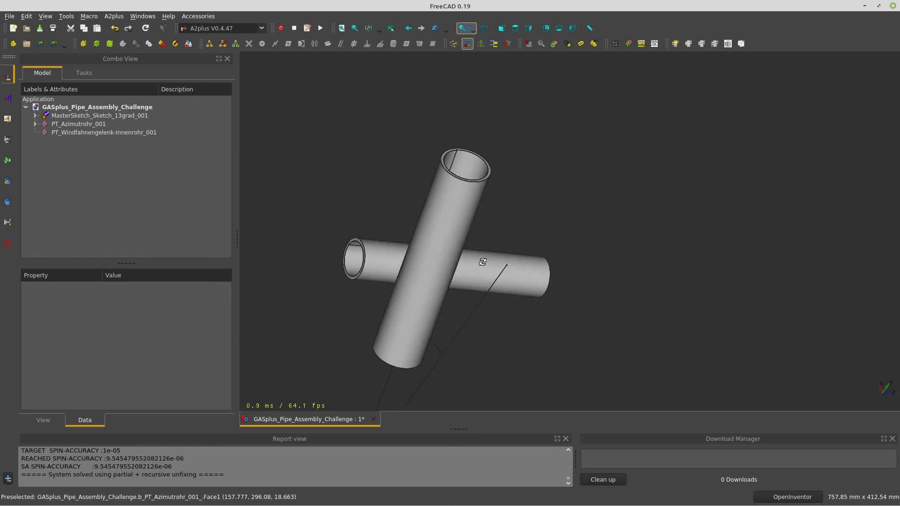
Select a MasterSketch line, then clear it and orbit and zoom around the assembly
{"action": "left_click", "coordinate": [388, 389]}
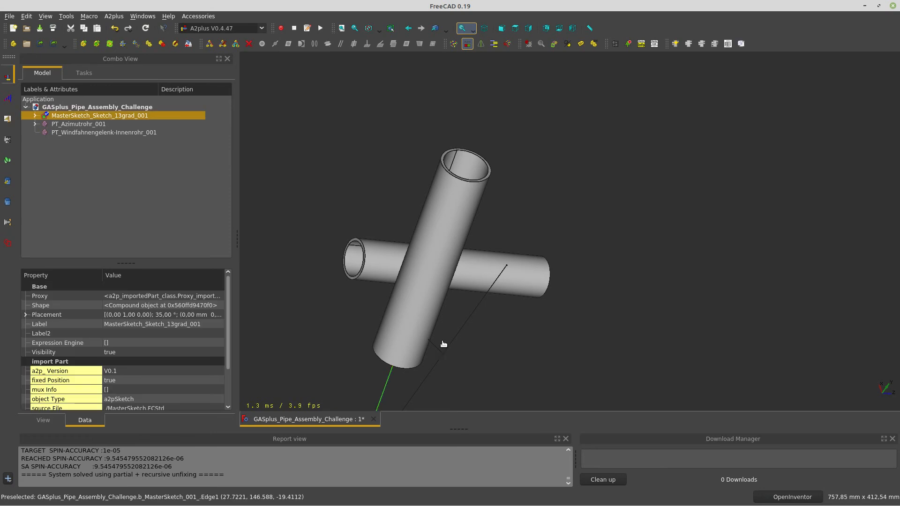
{"action": "mouse_move", "coordinate": [447, 221]}
{"action": "left_mouse_down"}
{"action": "mouse_move", "coordinate": [423, 215]}
{"action": "mouse_move", "coordinate": [413, 232]}
{"action": "left_mouse_up"}
{"action": "left_click_drag", "start_coordinate": [589, 350], "coordinate": [611, 348]}
{"action": "middle_click_drag", "start_coordinate": [557, 332], "coordinate": [546, 208]}
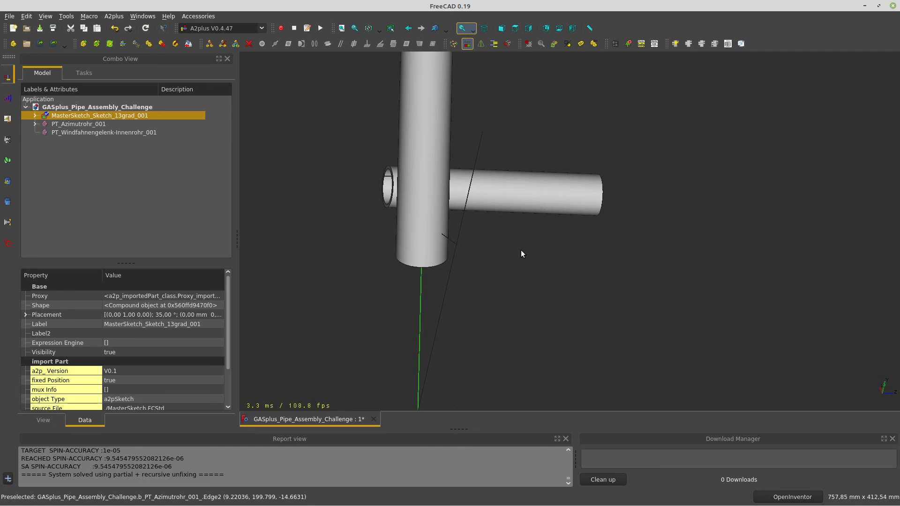
{"action": "left_click_drag", "start_coordinate": [545, 209], "coordinate": [495, 272]}
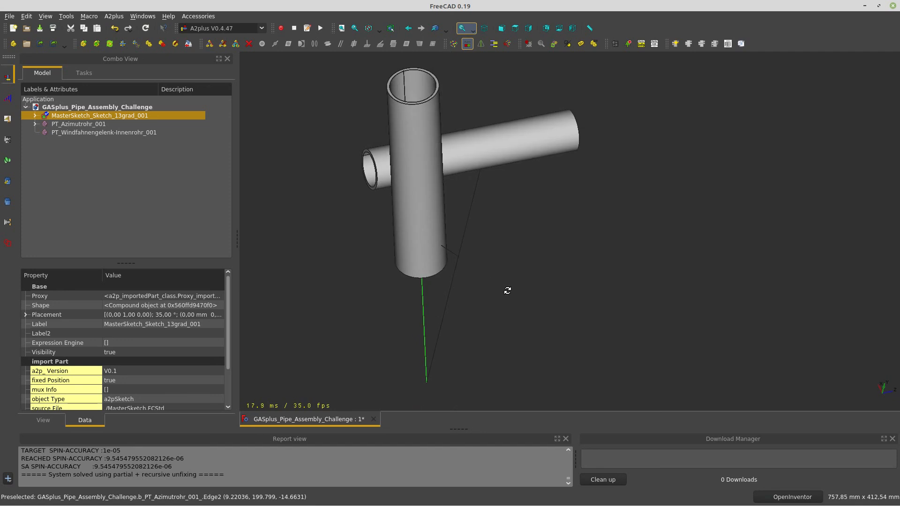
{"action": "left_click", "coordinate": [528, 322]}
{"action": "left_click_drag", "start_coordinate": [431, 263], "coordinate": [777, 344]}
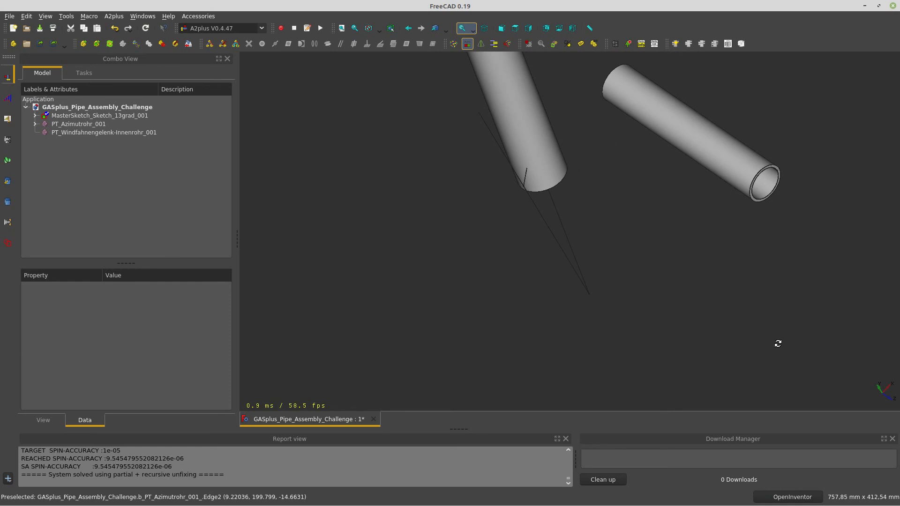
{"action": "scroll", "coordinate": [525, 156], "scroll_direction": "up", "scroll_amount": 3}
{"action": "scroll", "coordinate": [525, 156], "scroll_direction": "up", "scroll_amount": 4}
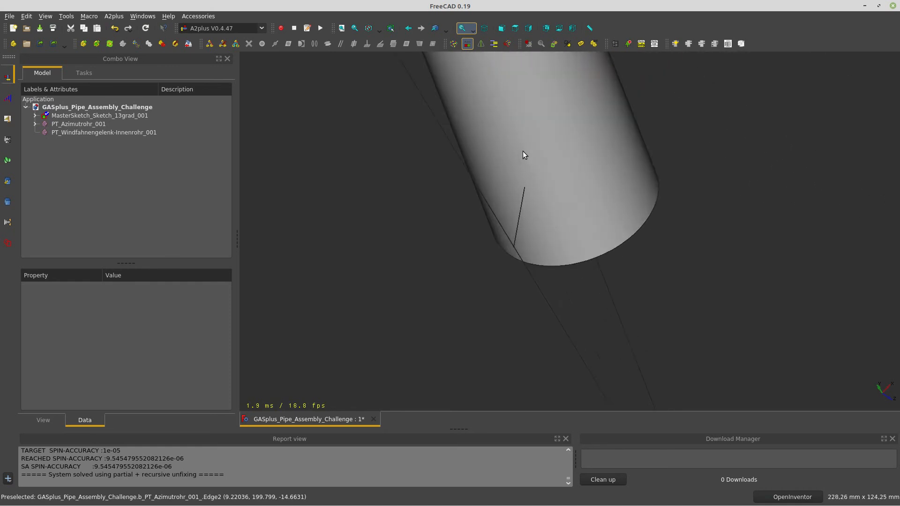
Orbit and pan until both the Azimutrohr and Windfahnengelenk pipes are framed
{"action": "mouse_move", "coordinate": [547, 297]}
{"action": "left_mouse_down"}
{"action": "mouse_move", "coordinate": [509, 295]}
{"action": "mouse_move", "coordinate": [589, 288]}
{"action": "mouse_move", "coordinate": [548, 309]}
{"action": "left_mouse_up"}
{"action": "left_click_drag", "start_coordinate": [419, 337], "coordinate": [498, 330]}
{"action": "middle_click_drag", "start_coordinate": [498, 330], "coordinate": [579, 228]}
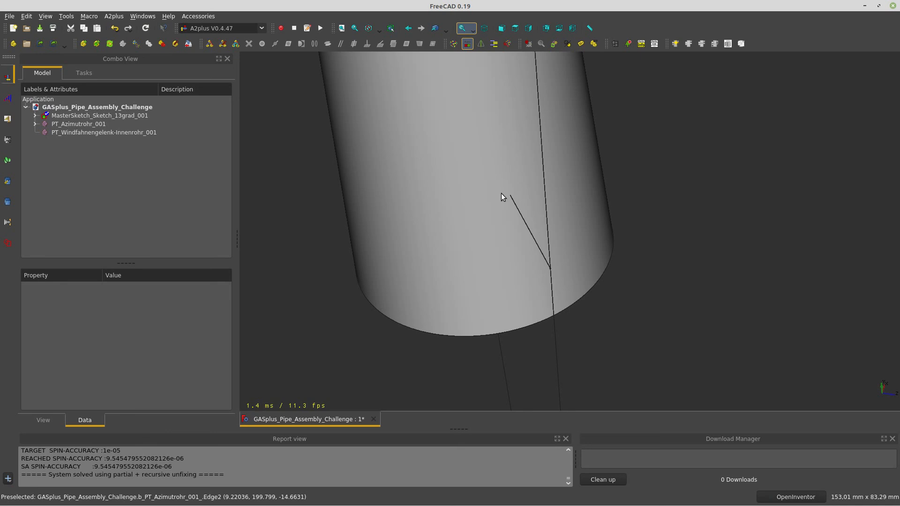
{"action": "middle_click_drag", "start_coordinate": [508, 195], "coordinate": [439, 276]}
{"action": "left_click_drag", "start_coordinate": [565, 255], "coordinate": [710, 257]}
{"action": "middle_click_drag", "start_coordinate": [711, 257], "coordinate": [299, 335]}
{"action": "left_click_drag", "start_coordinate": [666, 259], "coordinate": [697, 207]}
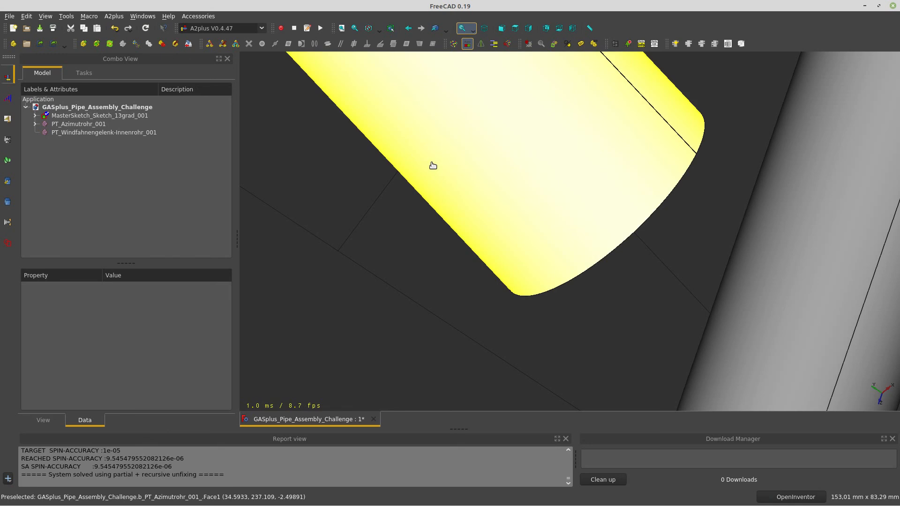
{"action": "scroll", "coordinate": [457, 167], "scroll_direction": "down", "scroll_amount": 6}
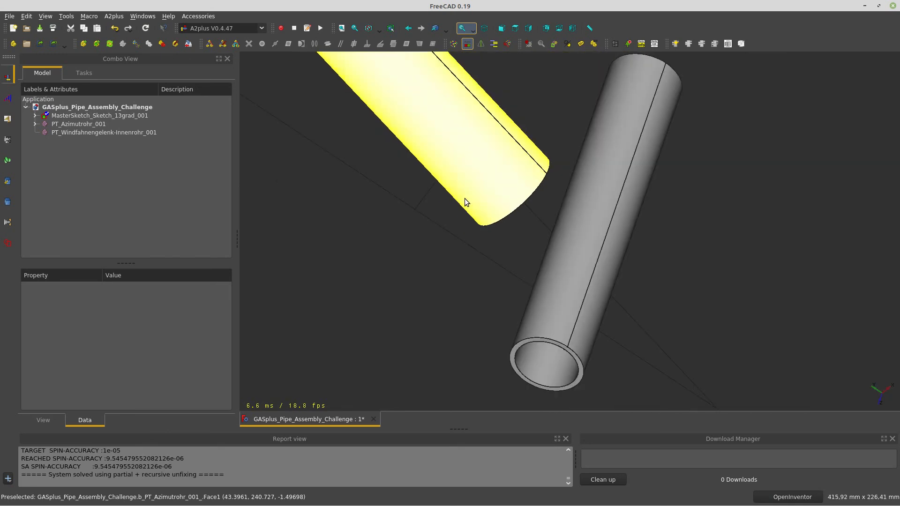
{"action": "middle_click_drag", "start_coordinate": [457, 166], "coordinate": [510, 318]}
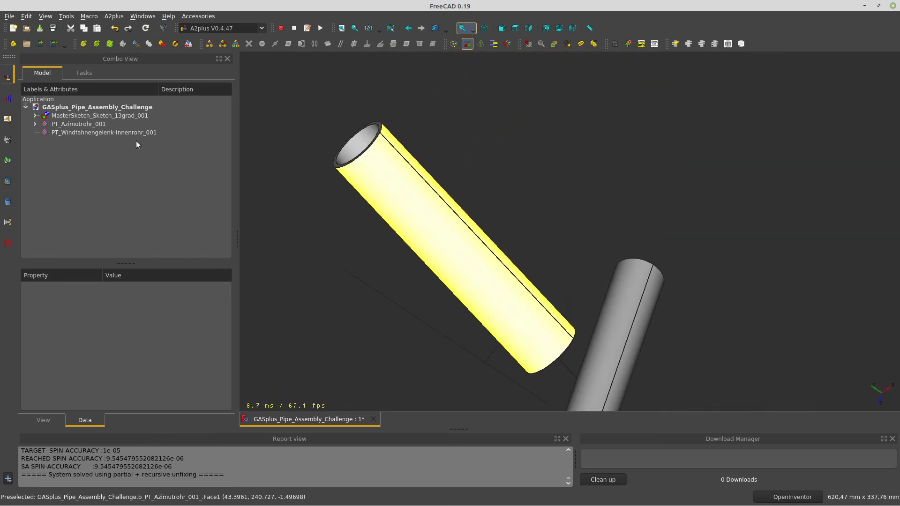
Transform PT_Azimutrohr_001, sliding it 151 mm along its axis
{"action": "left_click", "coordinate": [74, 124]}
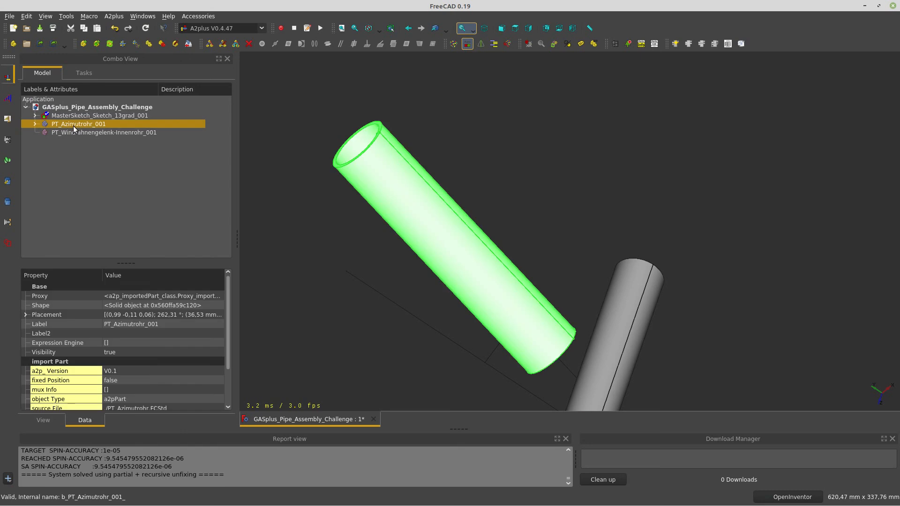
{"action": "right_click", "coordinate": [74, 126]}
{"action": "left_click", "coordinate": [85, 129]}
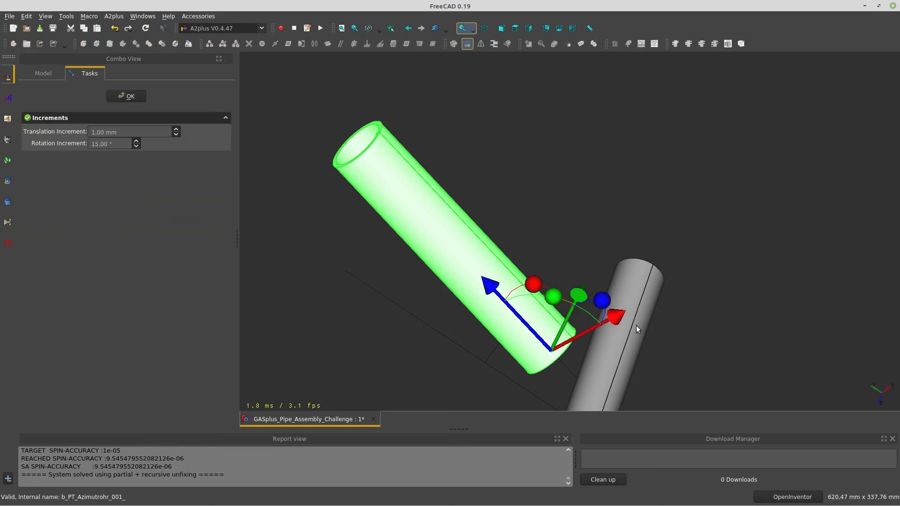
{"action": "left_click_drag", "start_coordinate": [491, 288], "coordinate": [355, 206]}
{"action": "left_click", "coordinate": [117, 96]}
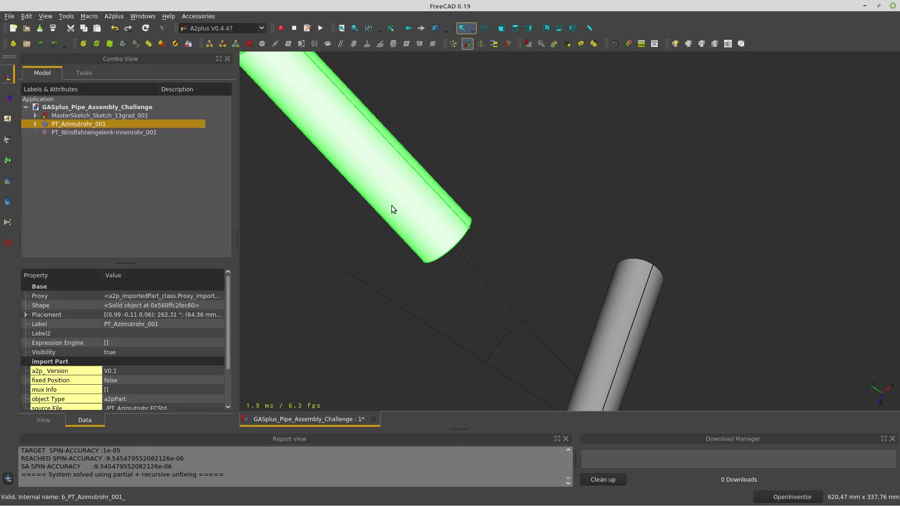
Constrain the pipe's end vertex onto a MasterSketch line with pointOnLine
{"action": "left_click", "coordinate": [540, 225]}
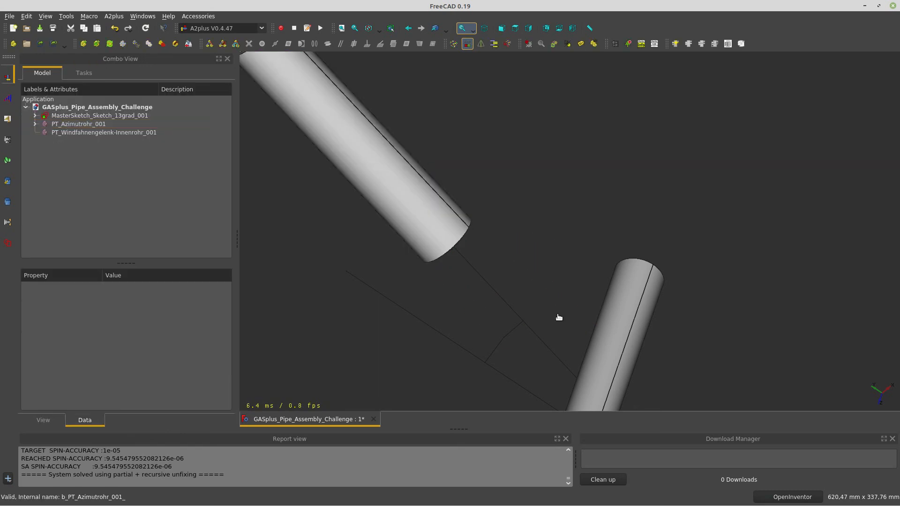
{"action": "left_click", "coordinate": [469, 229]}
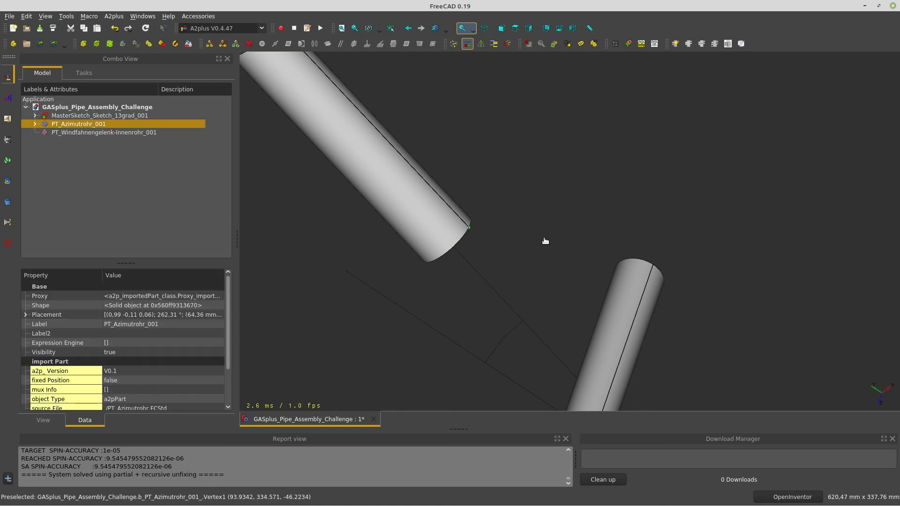
{"action": "left_click", "coordinate": [512, 337], "text": "ctrl"}
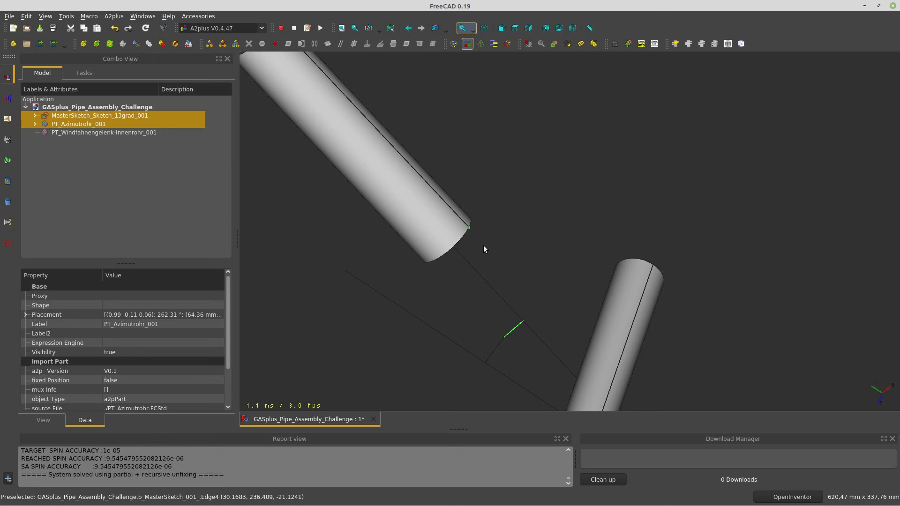
{"action": "left_click", "coordinate": [278, 47]}
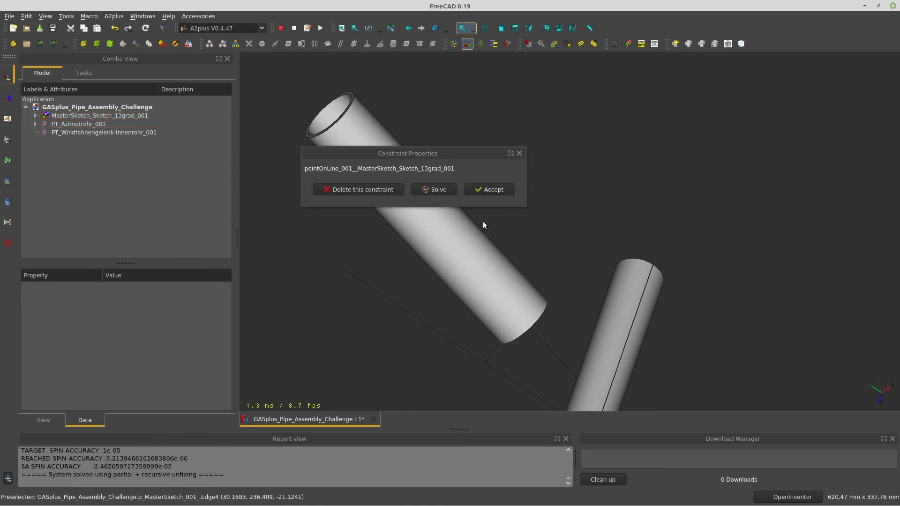
{"action": "left_click", "coordinate": [493, 194]}
{"action": "left_click_drag", "start_coordinate": [514, 352], "coordinate": [698, 209]}
Orbit around the pipes to see the Windfahnengelenk inner pipe from behind
{"action": "middle_click_drag", "start_coordinate": [760, 178], "coordinate": [786, 173]}
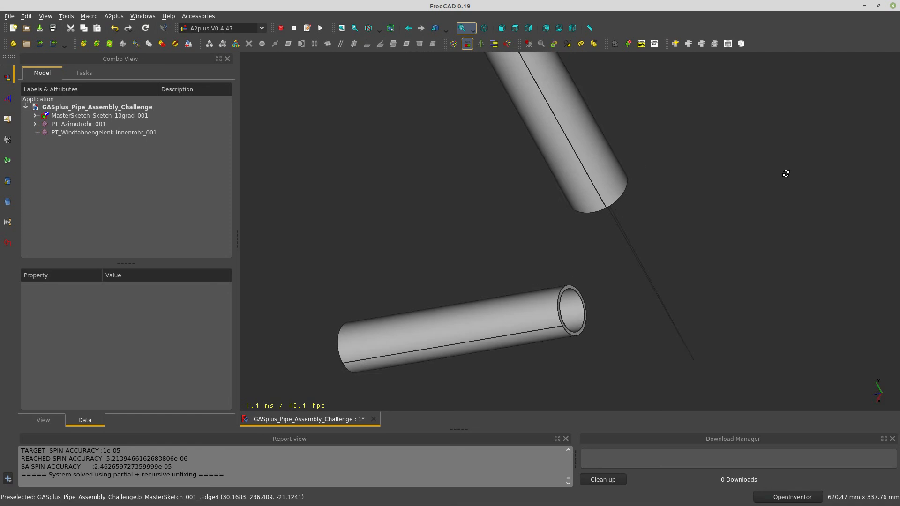
{"action": "middle_click_drag", "start_coordinate": [600, 326], "coordinate": [507, 315]}
{"action": "middle_click_drag", "start_coordinate": [656, 262], "coordinate": [467, 304]}
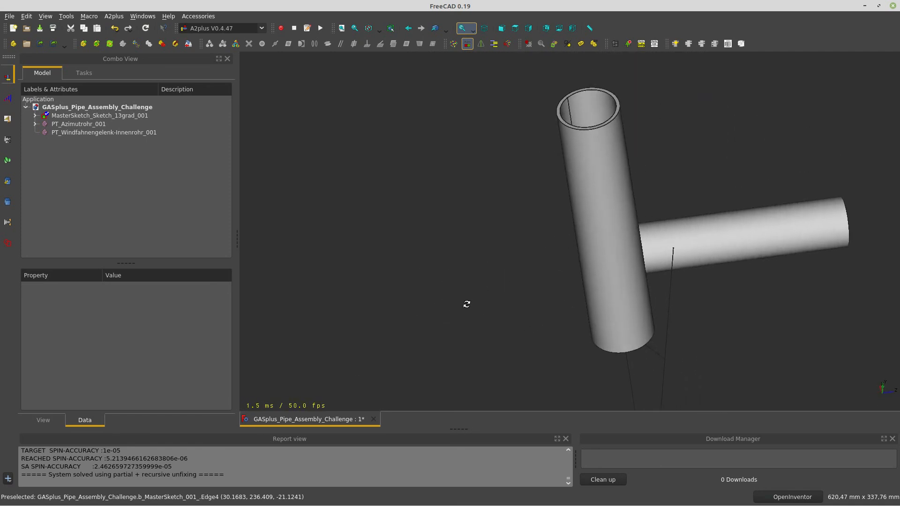
{"action": "middle_click_drag", "start_coordinate": [637, 319], "coordinate": [651, 348]}
{"action": "left_click", "coordinate": [638, 322]}
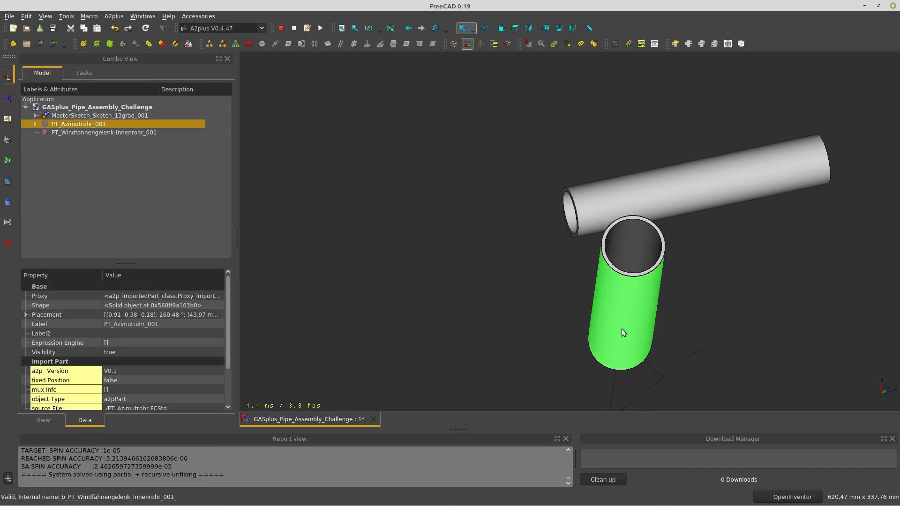
{"action": "middle_click_drag", "start_coordinate": [622, 329], "coordinate": [558, 337]}
{"action": "left_click", "coordinate": [526, 353]}
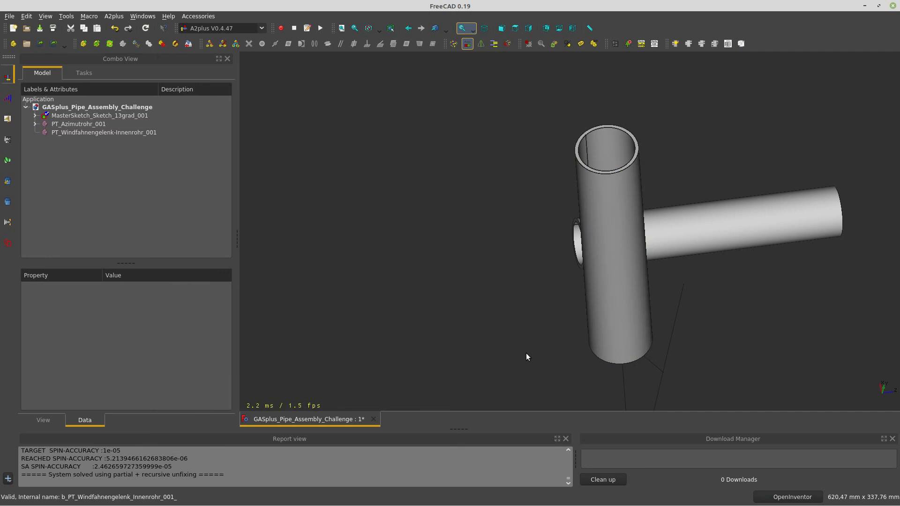
{"action": "left_click_drag", "start_coordinate": [527, 354], "coordinate": [559, 375]}
{"action": "left_click_drag", "start_coordinate": [721, 308], "coordinate": [714, 362]}
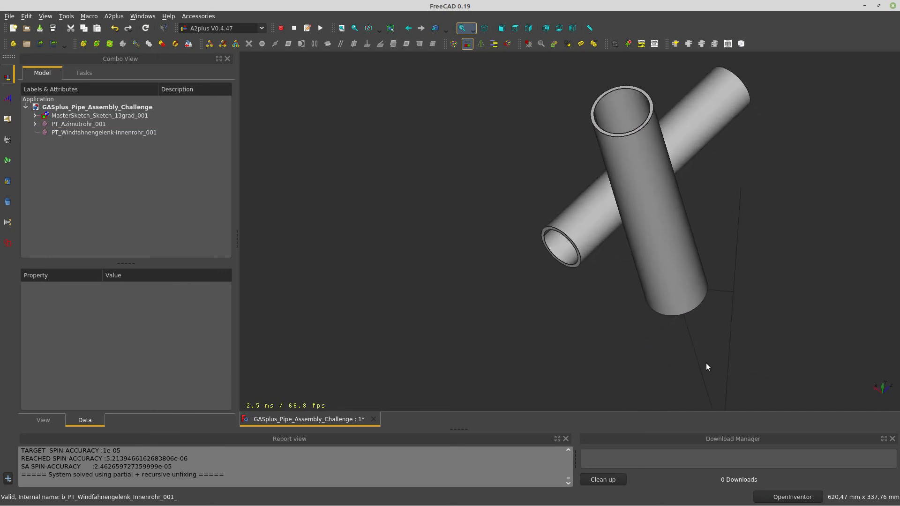
Align the inner pipe's end face axis with a MasterSketch line via axisCoincident
{"action": "left_click", "coordinate": [562, 253]}
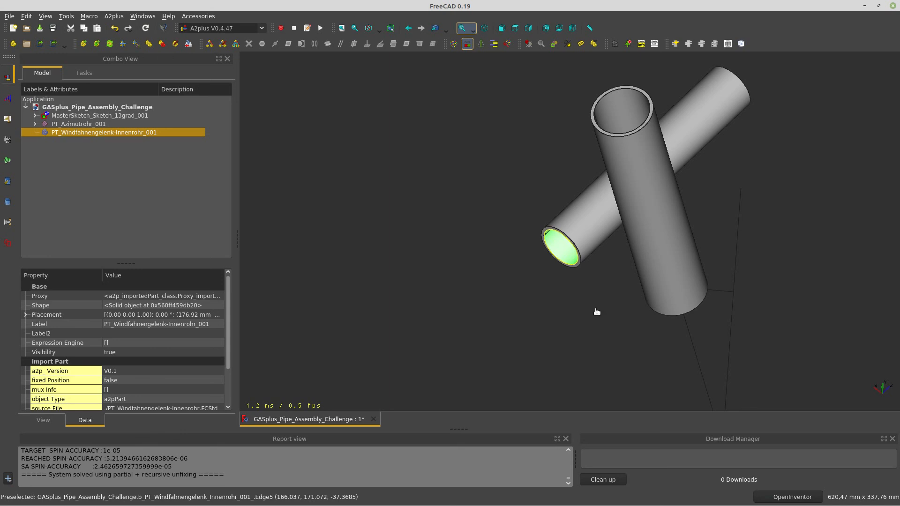
{"action": "left_click", "coordinate": [732, 331], "text": "ctrl"}
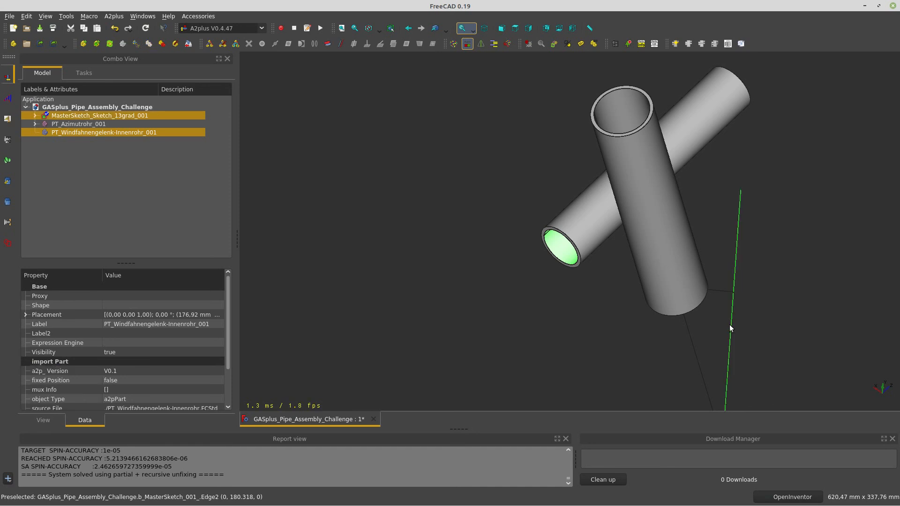
{"action": "left_click", "coordinate": [329, 48]}
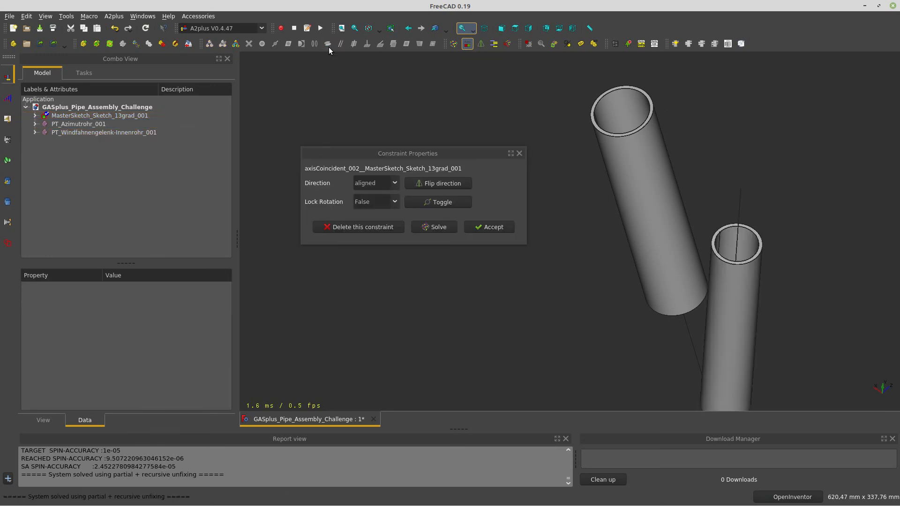
{"action": "left_click", "coordinate": [501, 227]}
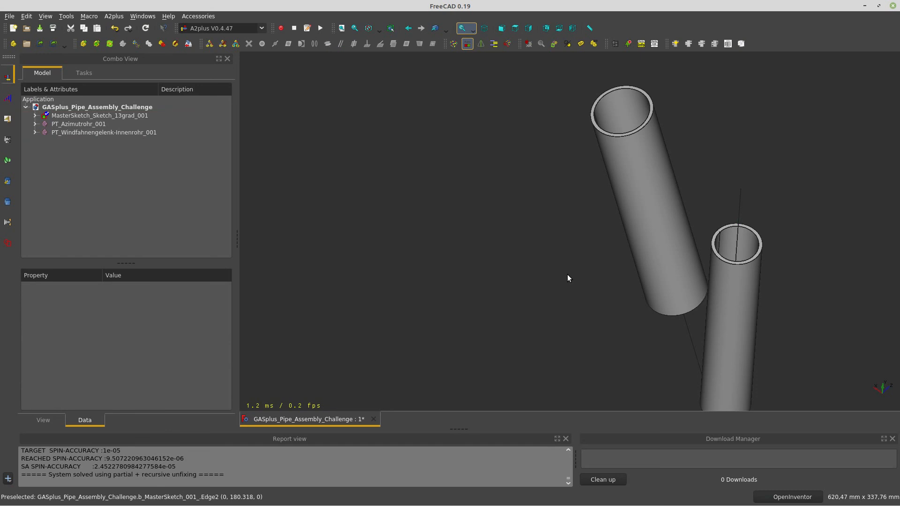
{"action": "scroll", "coordinate": [544, 268], "scroll_direction": "down", "scroll_amount": 5}
{"action": "scroll", "coordinate": [578, 291], "scroll_direction": "up", "scroll_amount": 5}
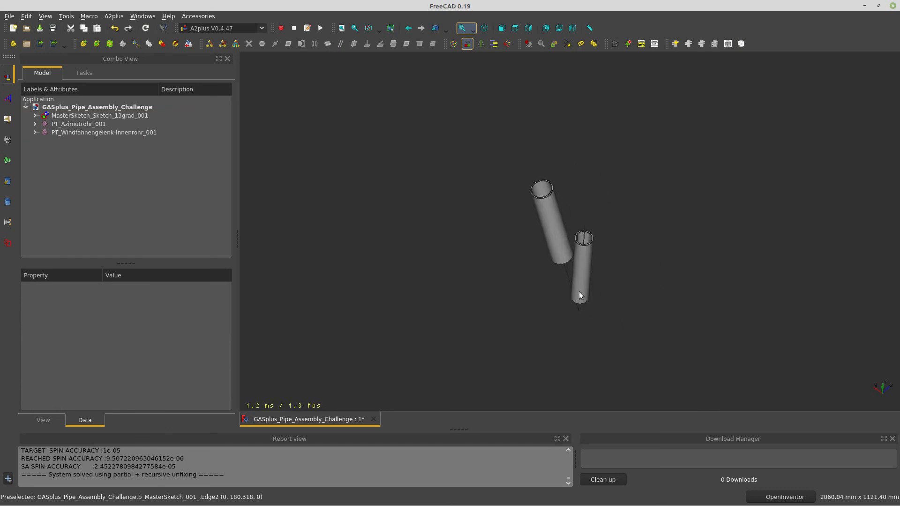
{"action": "left_click_drag", "start_coordinate": [577, 266], "coordinate": [540, 283]}
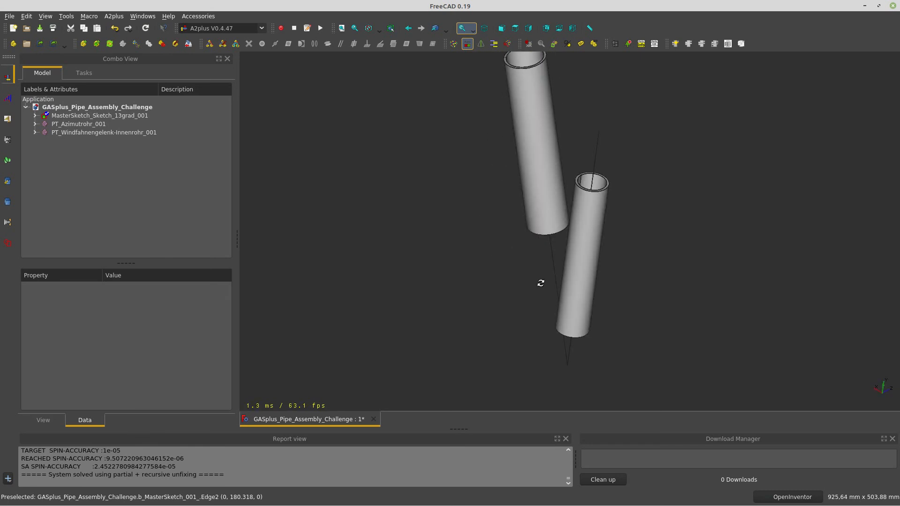
Transform PT_Windfahnengelenk-Innenrohr_001, sliding it 249 mm along its axis
{"action": "left_click", "coordinate": [583, 236]}
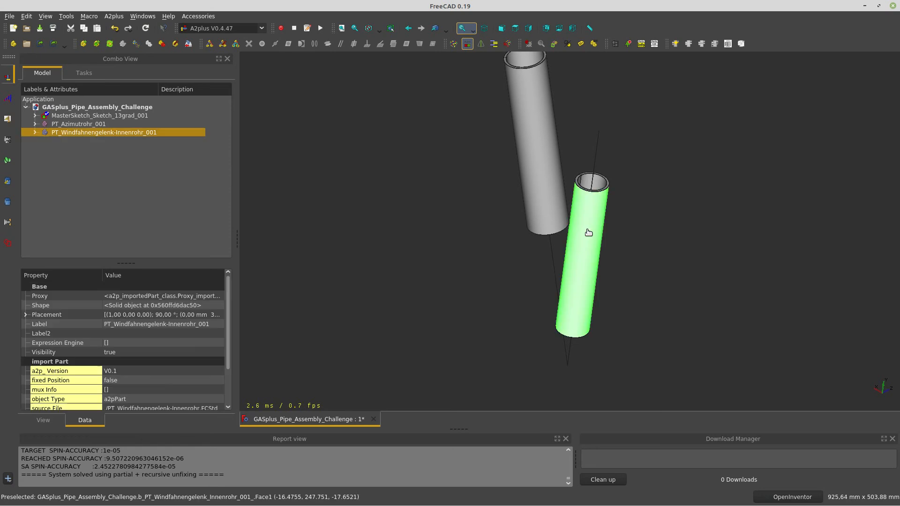
{"action": "right_click", "coordinate": [78, 132]}
{"action": "left_click", "coordinate": [103, 133]}
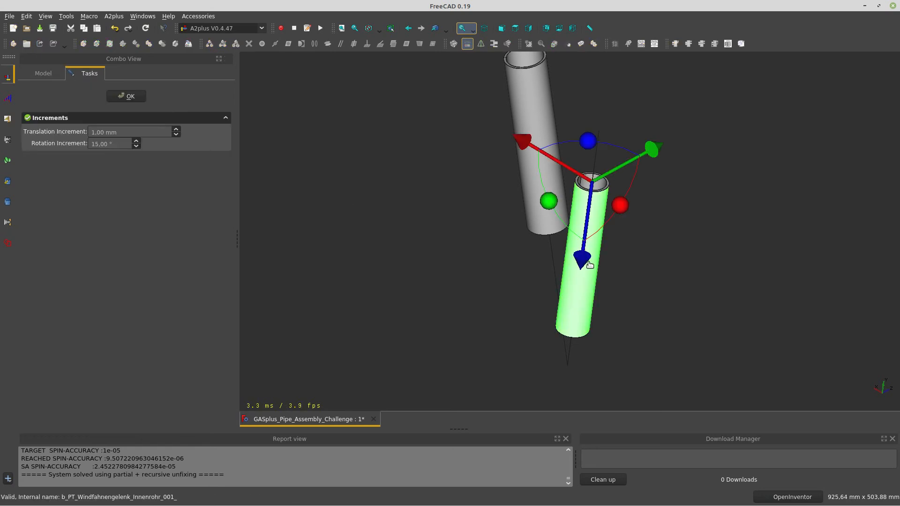
{"action": "left_click_drag", "start_coordinate": [583, 259], "coordinate": [605, 130]}
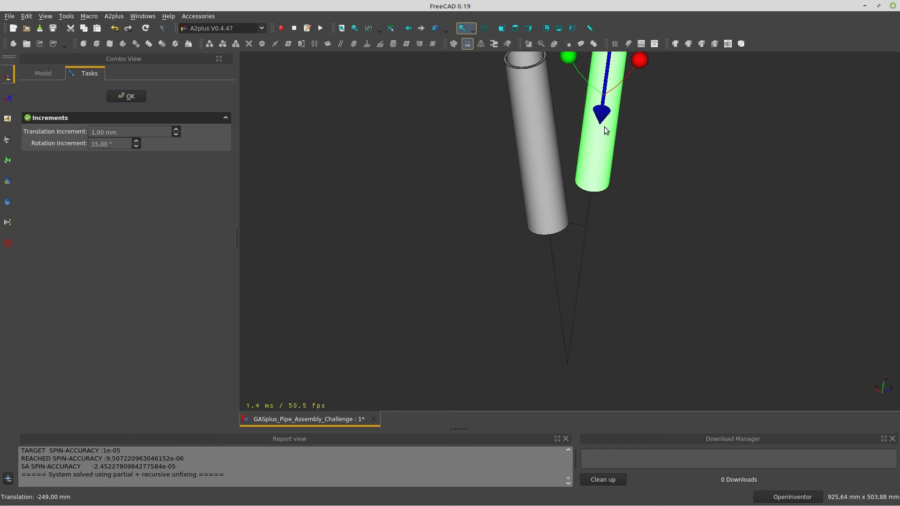
{"action": "left_click", "coordinate": [127, 96]}
{"action": "left_click_drag", "start_coordinate": [494, 228], "coordinate": [549, 247]}
{"action": "left_click", "coordinate": [666, 314]}
{"action": "left_click_drag", "start_coordinate": [493, 287], "coordinate": [535, 360]}
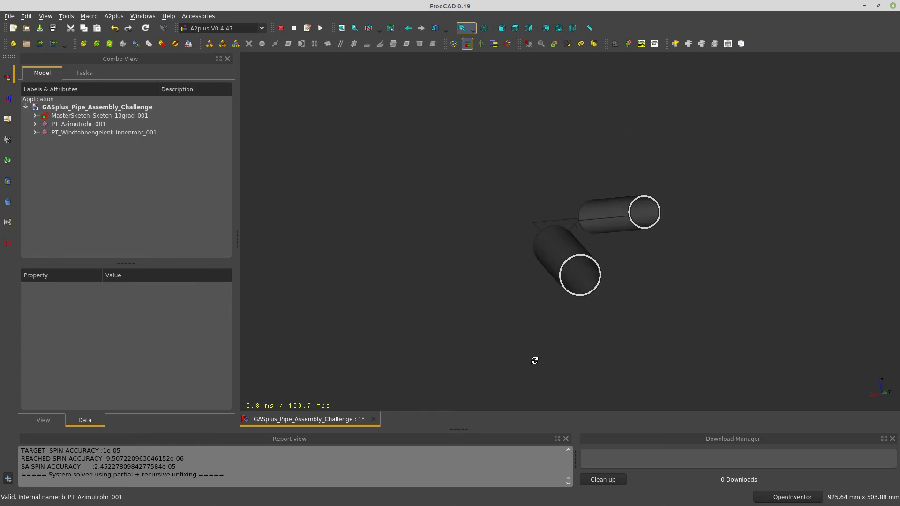
Pin the inner pipe's end vertex onto a MasterSketch line with pointOnLine, then select MasterSketch_Sketch_13grad_001
{"action": "left_click", "coordinate": [579, 224]}
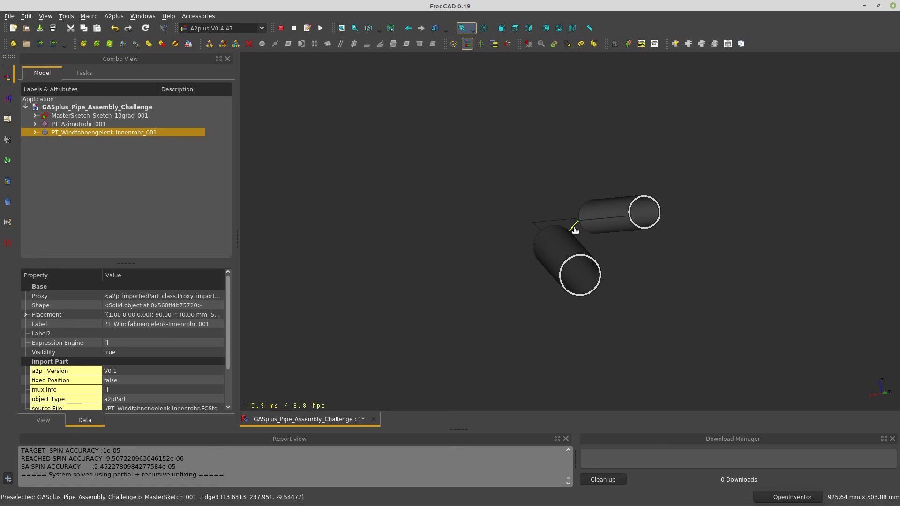
{"action": "left_click", "coordinate": [575, 231], "text": "ctrl"}
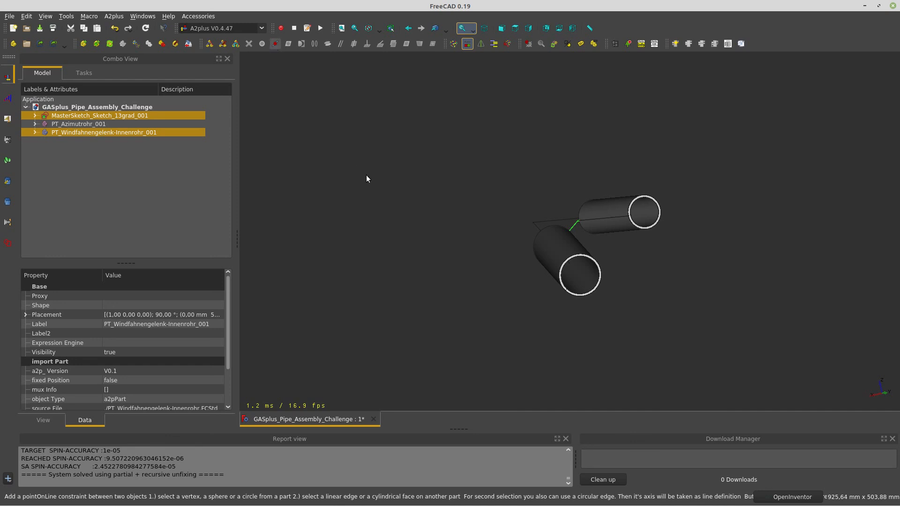
{"action": "left_click", "coordinate": [495, 190]}
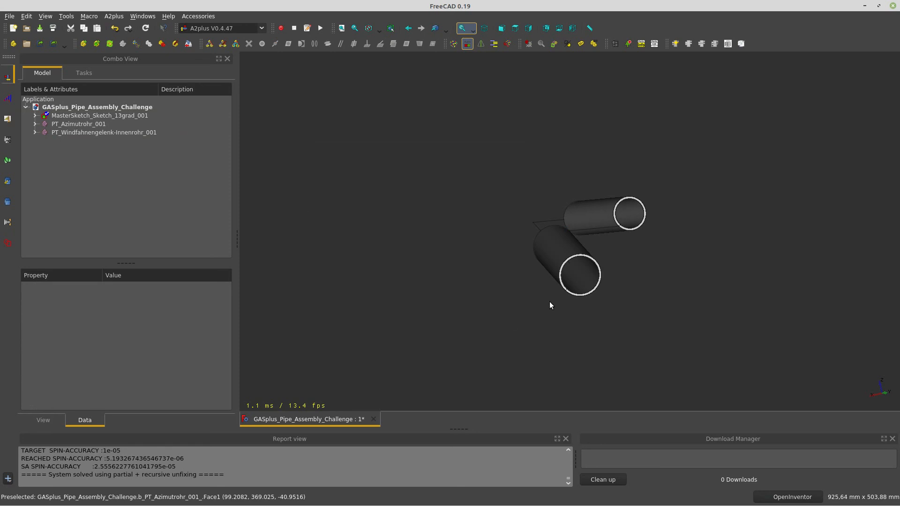
{"action": "middle_click_drag", "start_coordinate": [550, 303], "coordinate": [529, 300]}
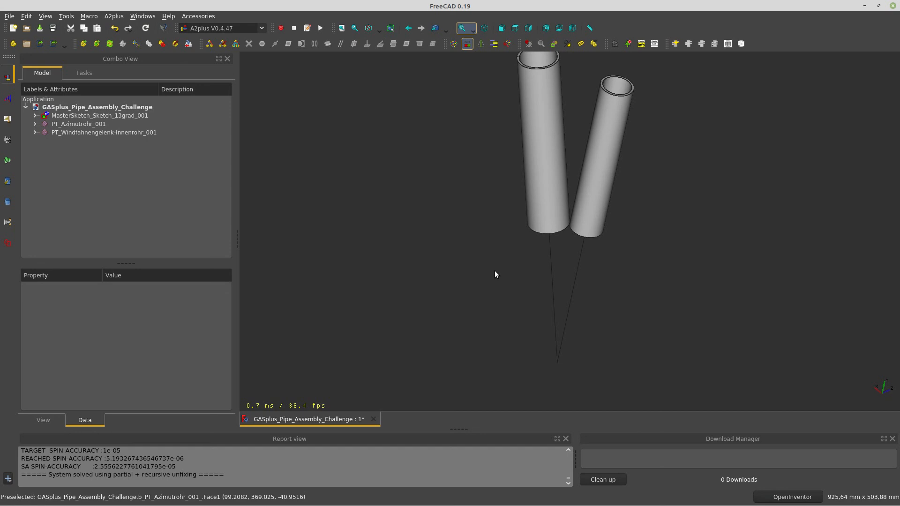
{"action": "middle_click_drag", "start_coordinate": [572, 238], "coordinate": [443, 270]}
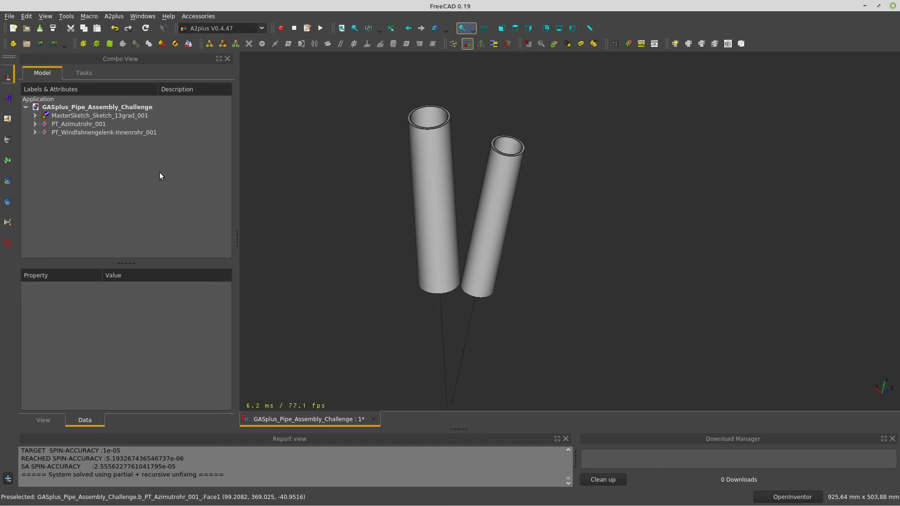
{"action": "middle_click_drag", "start_coordinate": [394, 298], "coordinate": [402, 308]}
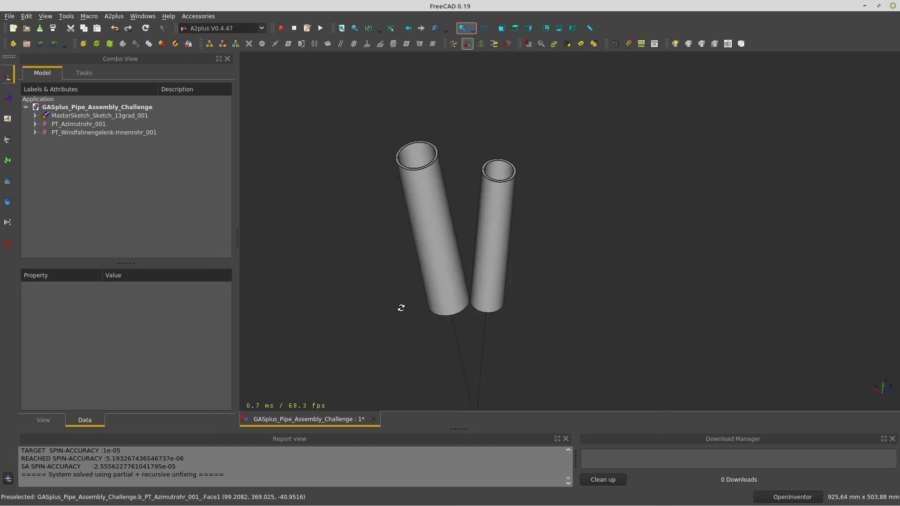
{"action": "left_click", "coordinate": [84, 116]}
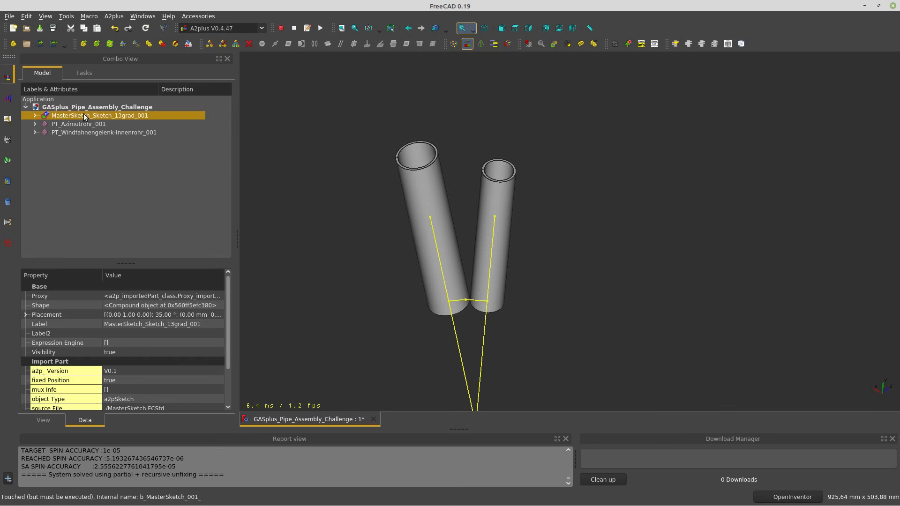
Edit the MasterSketch, change dd Angle to 45°, then save and exit to the assembly
{"action": "left_click", "coordinate": [174, 44]}
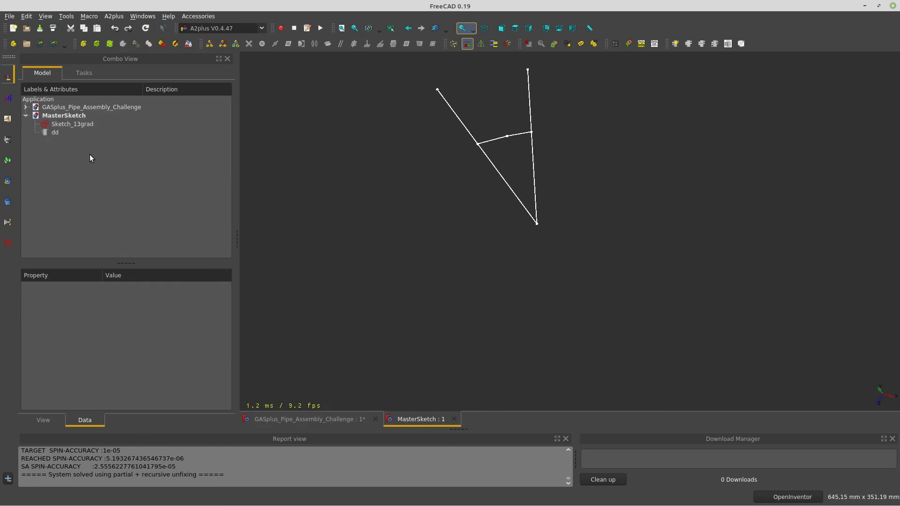
{"action": "left_click", "coordinate": [56, 133]}
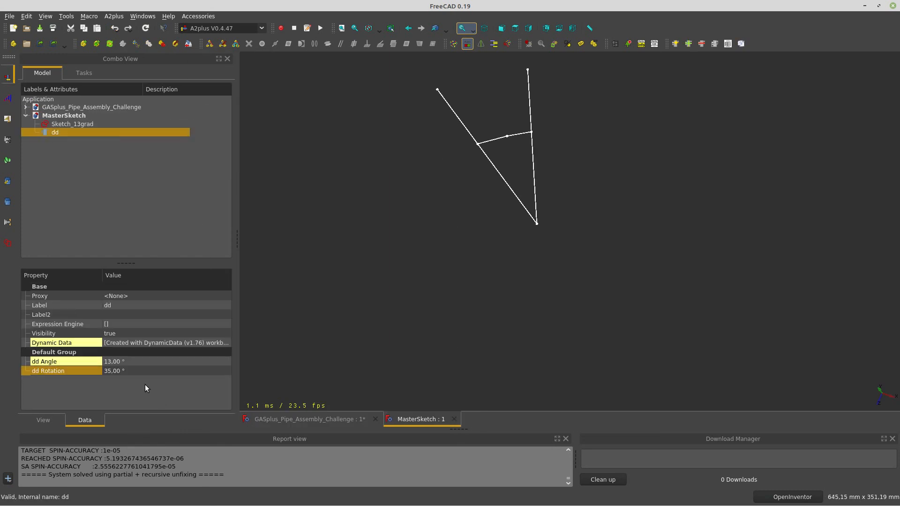
{"action": "left_click", "coordinate": [136, 360]}
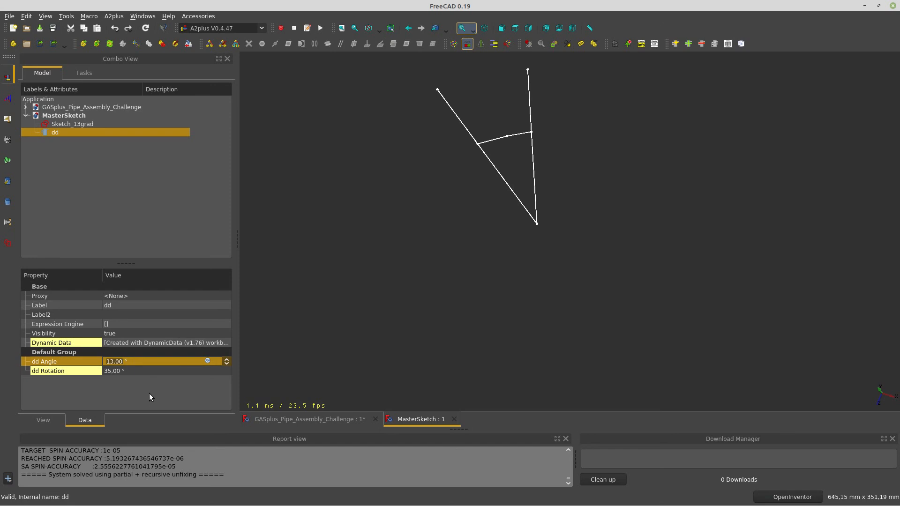
{"action": "type", "text": "45"}
{"action": "key", "text": "Return"}
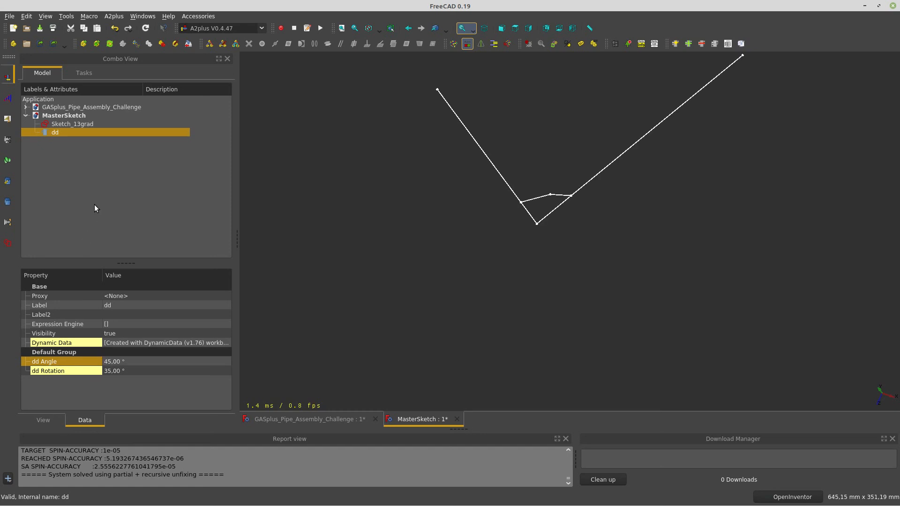
{"action": "left_click", "coordinate": [188, 45]}
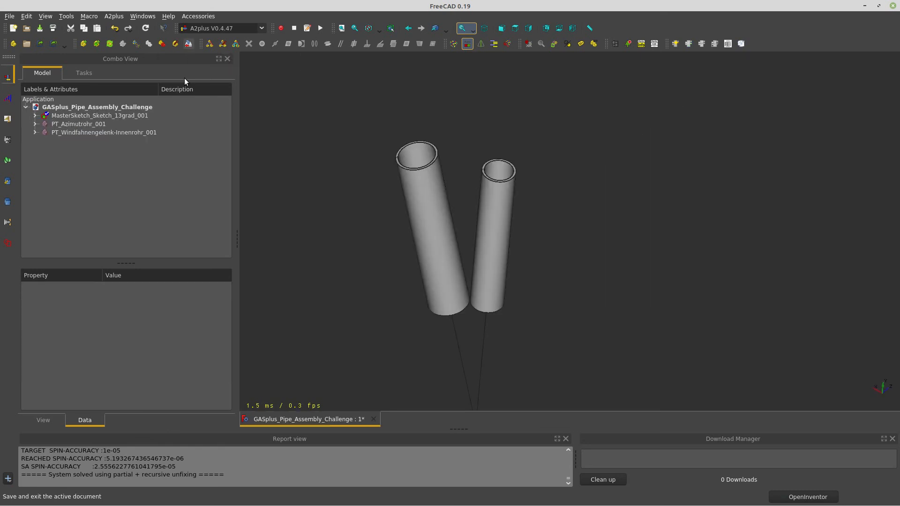
Update the imported parts, then orbit and select the pipes and sketch line to inspect their ends
{"action": "left_click", "coordinate": [110, 43]}
{"action": "left_click_drag", "start_coordinate": [390, 329], "coordinate": [465, 304]}
{"action": "scroll", "coordinate": [421, 226], "scroll_direction": "up", "scroll_amount": 12}
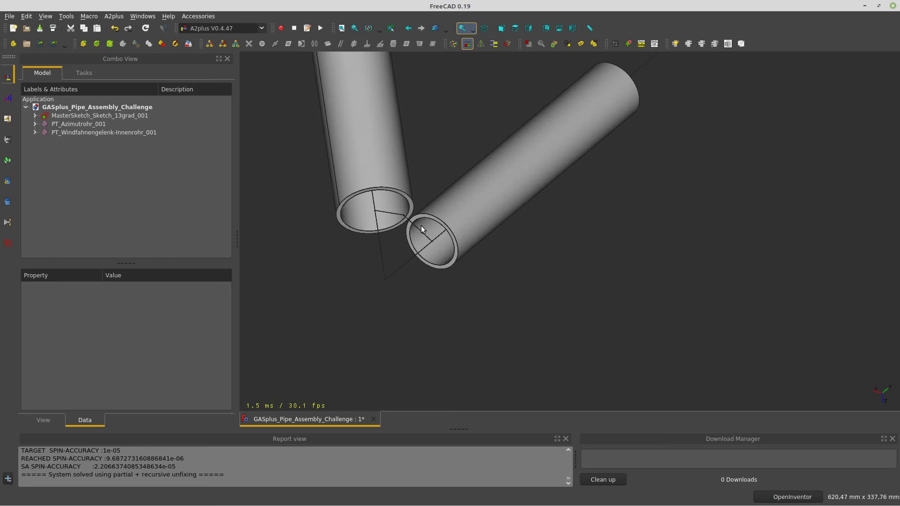
{"action": "scroll", "coordinate": [402, 217], "scroll_direction": "down", "scroll_amount": 10}
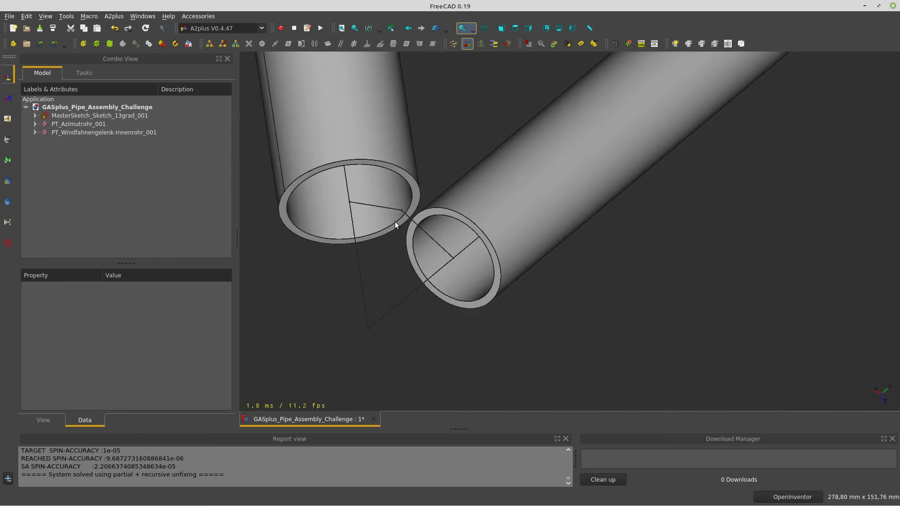
{"action": "left_click_drag", "start_coordinate": [394, 221], "coordinate": [491, 221]}
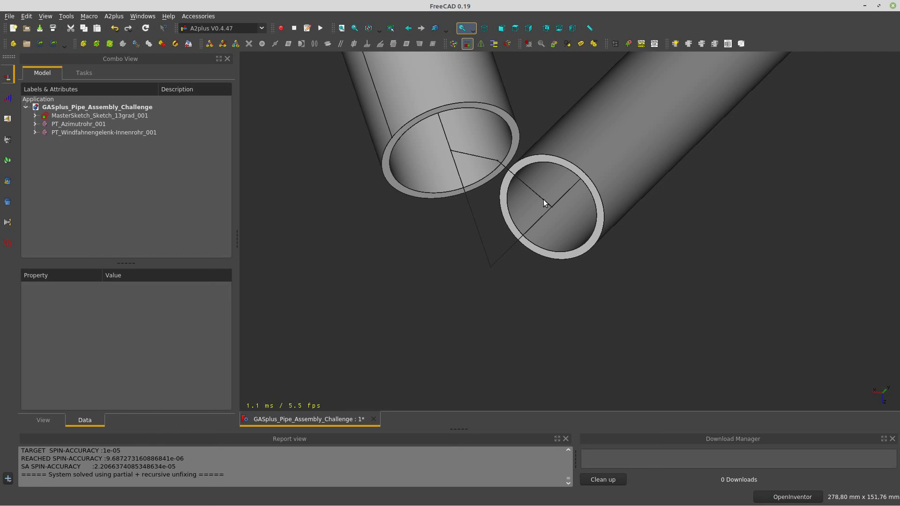
{"action": "left_click_drag", "start_coordinate": [530, 195], "coordinate": [496, 232]}
{"action": "left_click", "coordinate": [488, 243]}
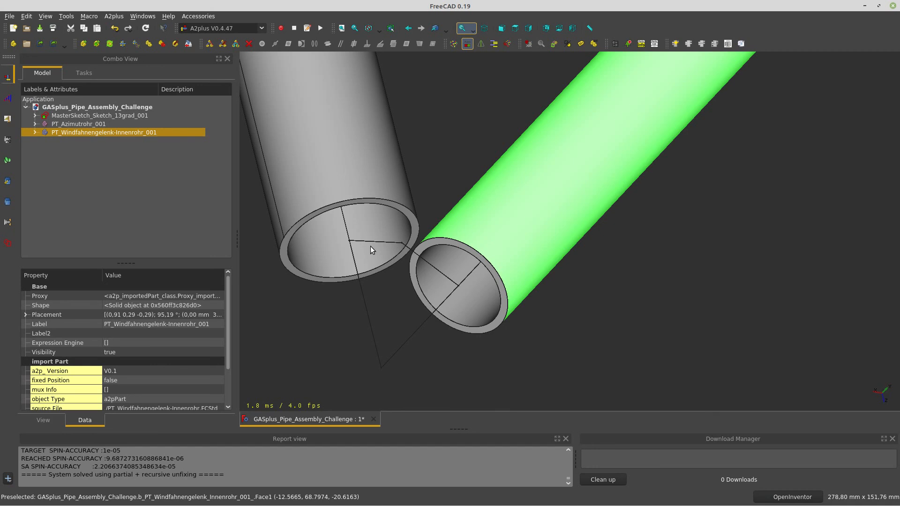
{"action": "left_click", "coordinate": [553, 346]}
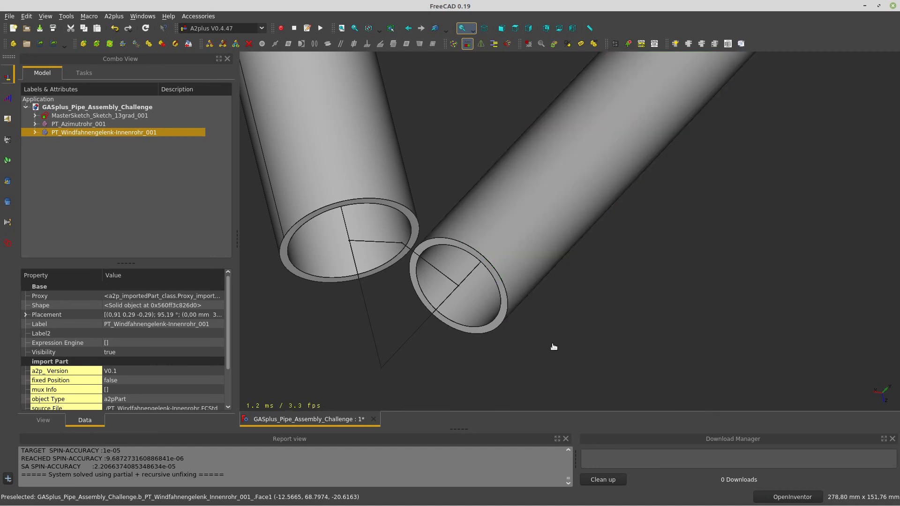
{"action": "left_click", "coordinate": [382, 242]}
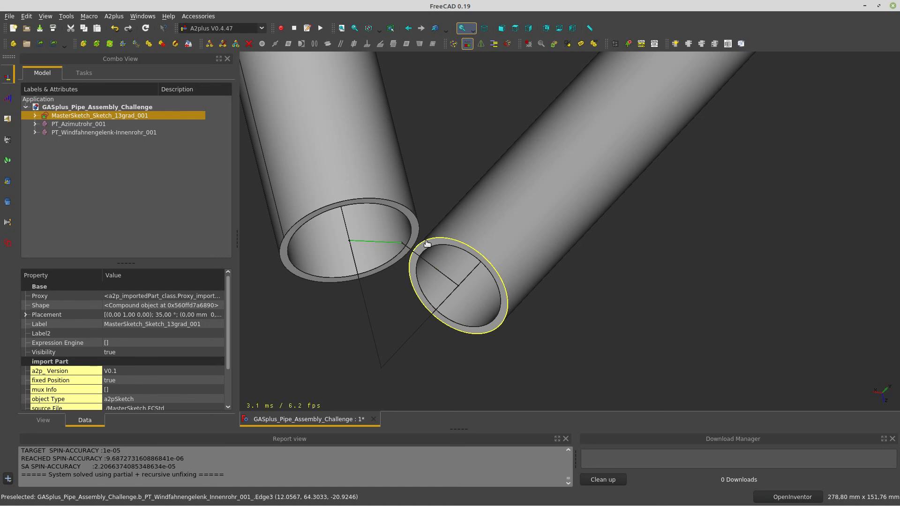
Delete axisCoincident_001 and pointOnLine_001 from PT_Azimutrohr_001
{"action": "scroll", "coordinate": [439, 286], "scroll_direction": "down", "scroll_amount": 8}
{"action": "left_click_drag", "start_coordinate": [471, 292], "coordinate": [456, 300]}
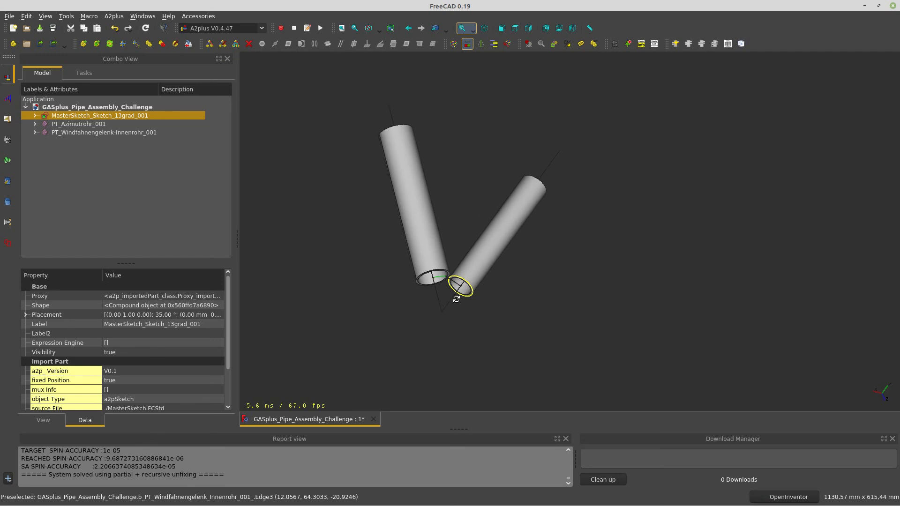
{"action": "scroll", "coordinate": [446, 298], "scroll_direction": "up", "scroll_amount": 10}
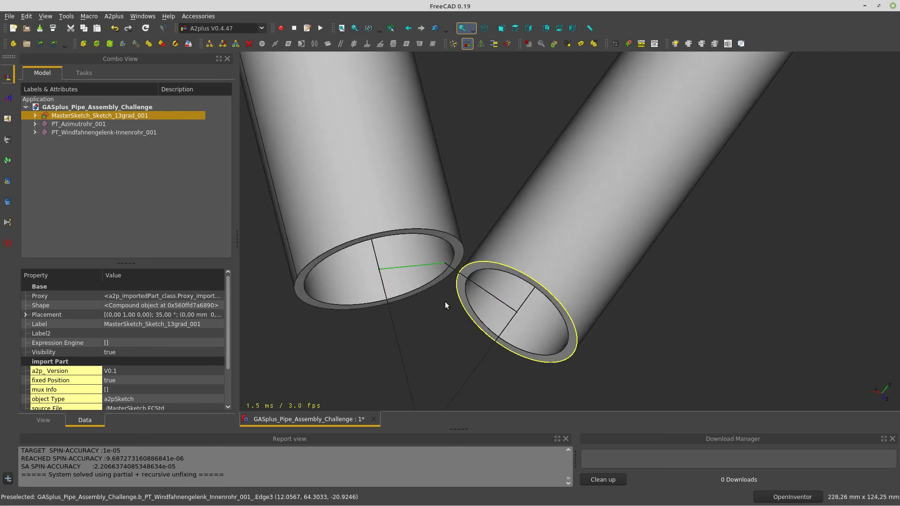
{"action": "scroll", "coordinate": [446, 302], "scroll_direction": "down", "scroll_amount": 5}
{"action": "left_click_drag", "start_coordinate": [443, 336], "coordinate": [431, 333]}
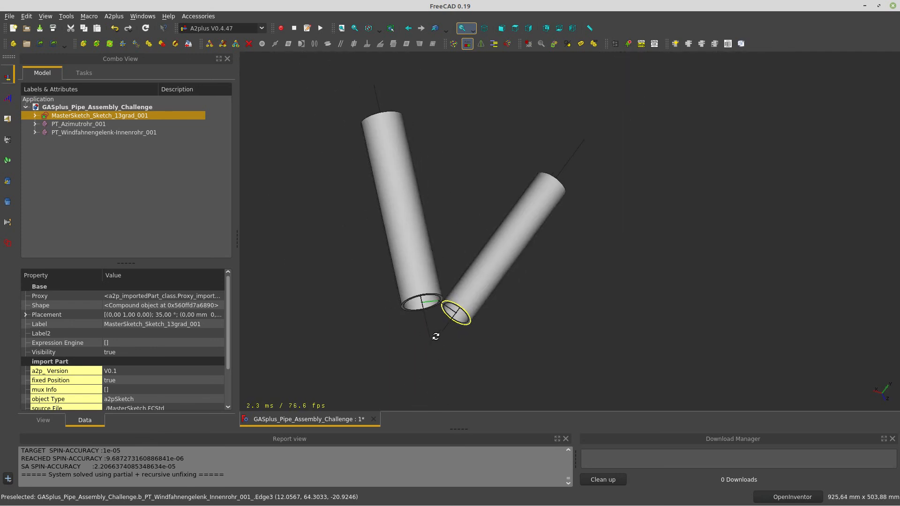
{"action": "left_click", "coordinate": [36, 124]}
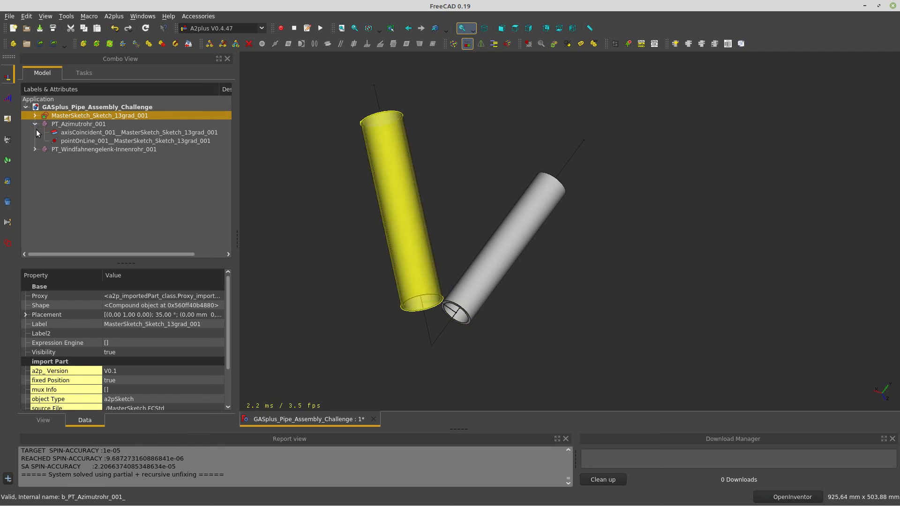
{"action": "left_click", "coordinate": [76, 133]}
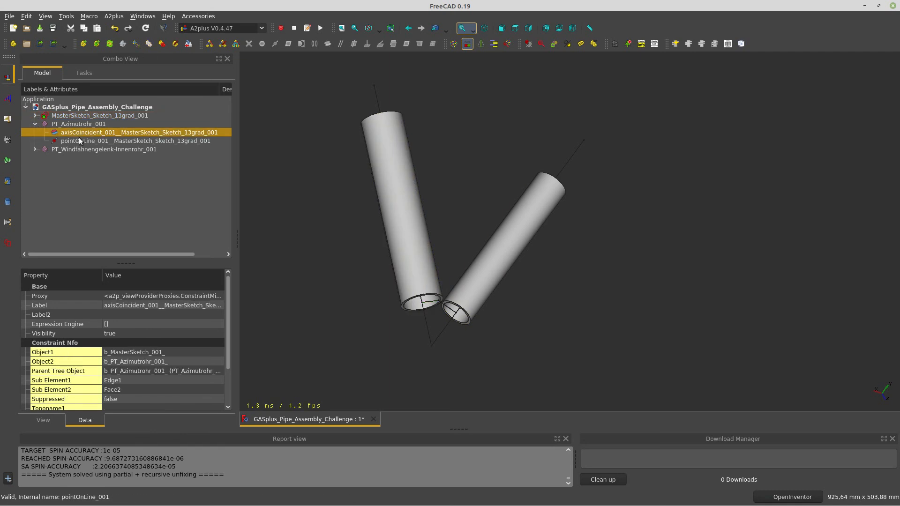
{"action": "left_click", "coordinate": [76, 140], "text": "ctrl"}
{"action": "key", "text": "Delete"}
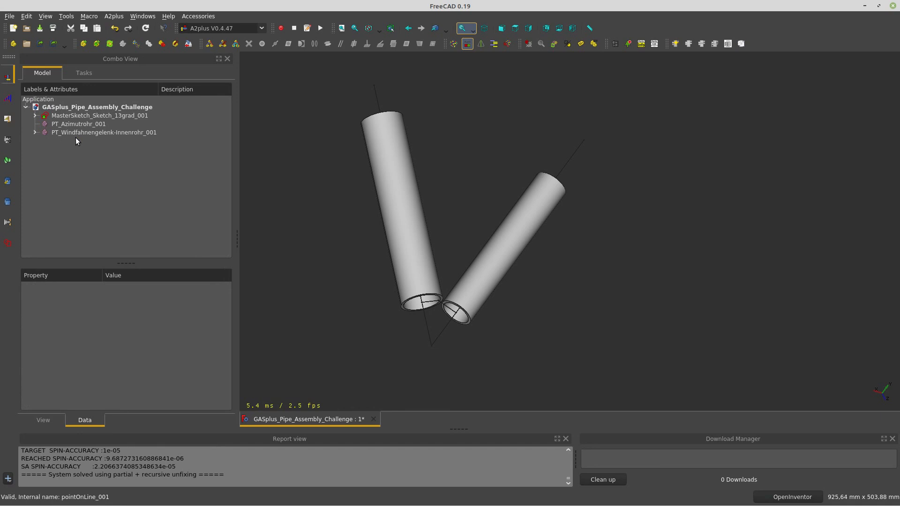
Delete axisCoincident_002 and pointOnLine_002 from PT_Windfahnengelenk-Innenrohr_001
{"action": "left_click", "coordinate": [35, 133]}
{"action": "left_click", "coordinate": [80, 141]}
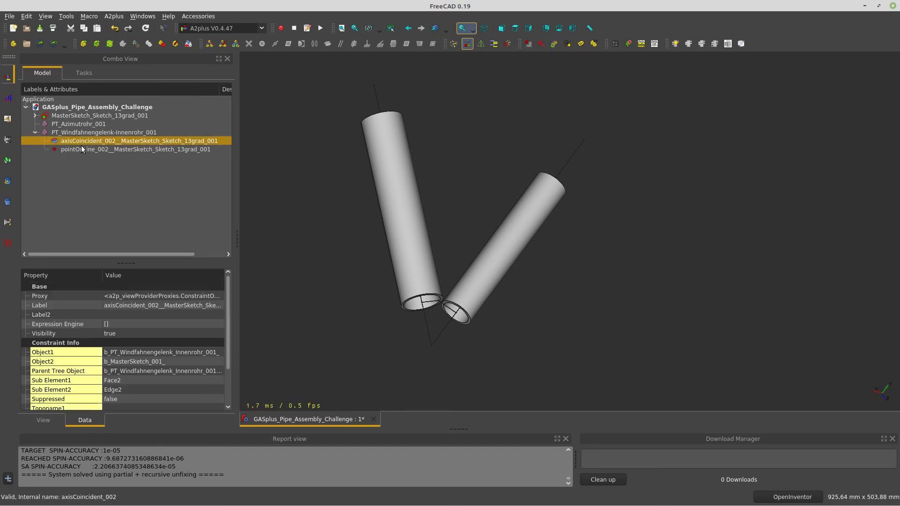
{"action": "left_click", "coordinate": [85, 149], "text": "ctrl"}
{"action": "key", "text": "Delete"}
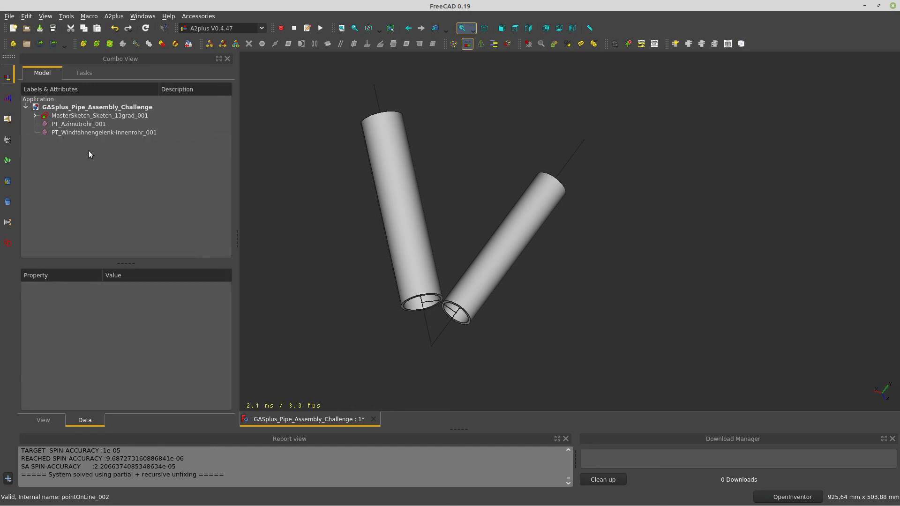
{"action": "middle_click_drag", "start_coordinate": [426, 341], "coordinate": [411, 338]}
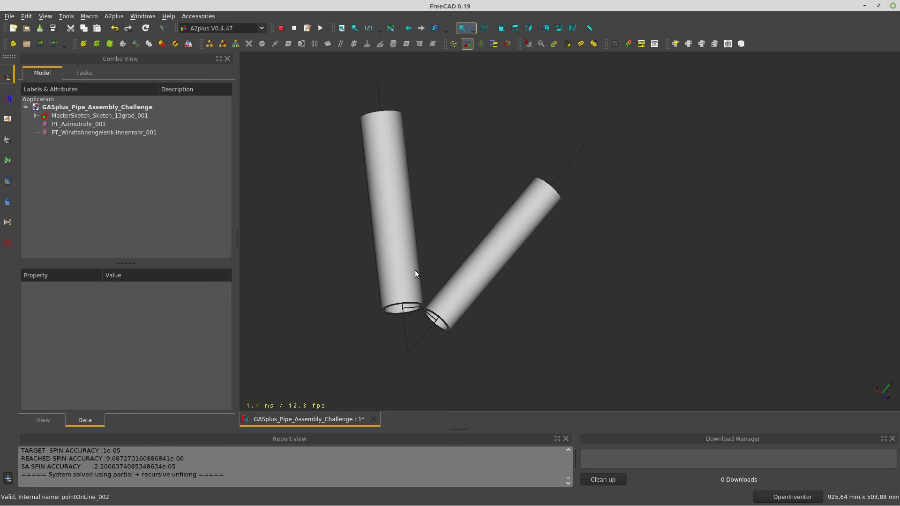
Transform PT_Azimutrohr_001, sliding the upright pipe off to the right
{"action": "left_click", "coordinate": [102, 124]}
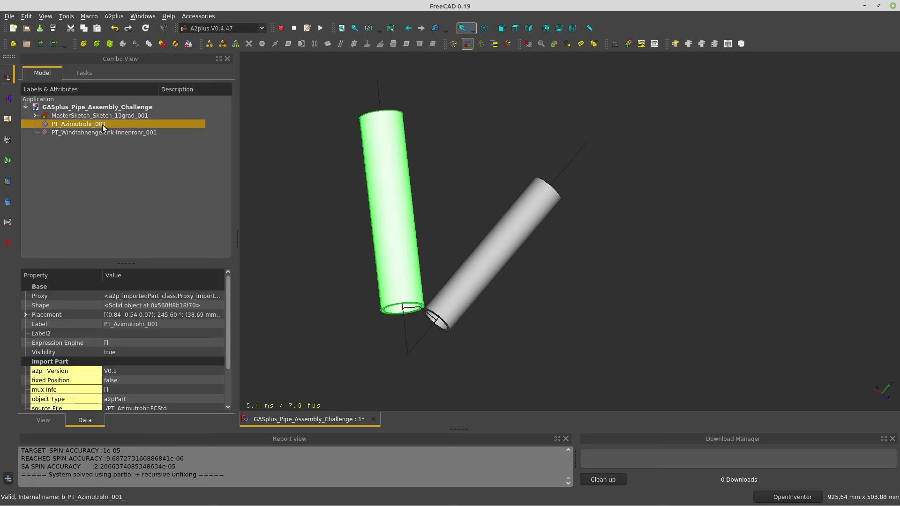
{"action": "right_click", "coordinate": [100, 122]}
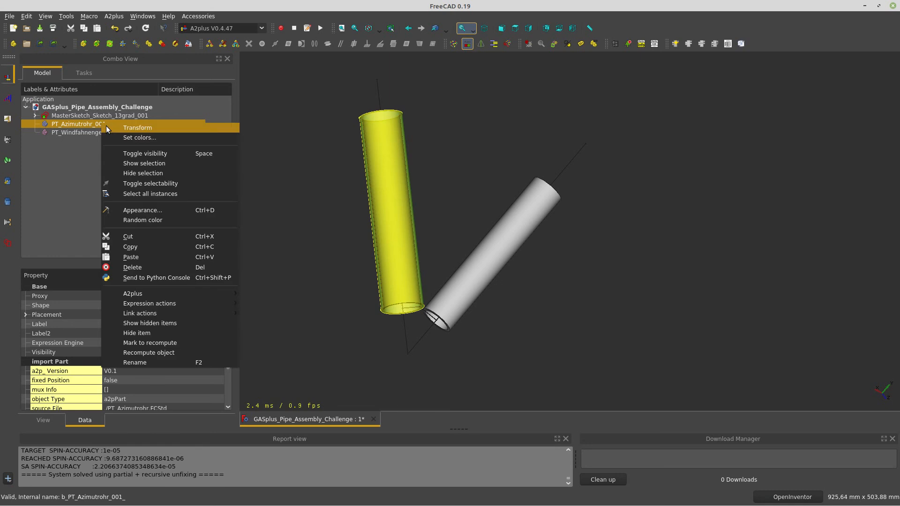
{"action": "left_click", "coordinate": [106, 126]}
{"action": "left_click_drag", "start_coordinate": [315, 319], "coordinate": [464, 323]}
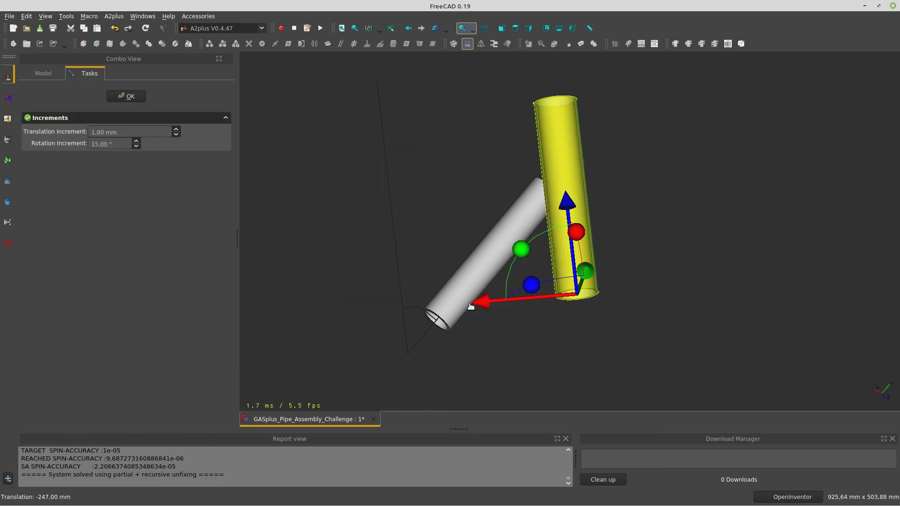
{"action": "left_click", "coordinate": [127, 96]}
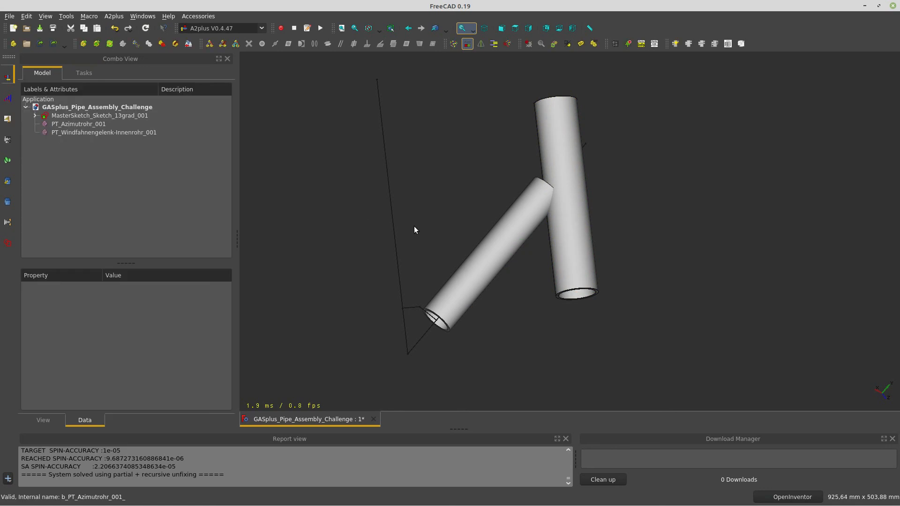
Transform the inclined inner pipe, sliding it up and to the left
{"action": "left_click", "coordinate": [481, 240]}
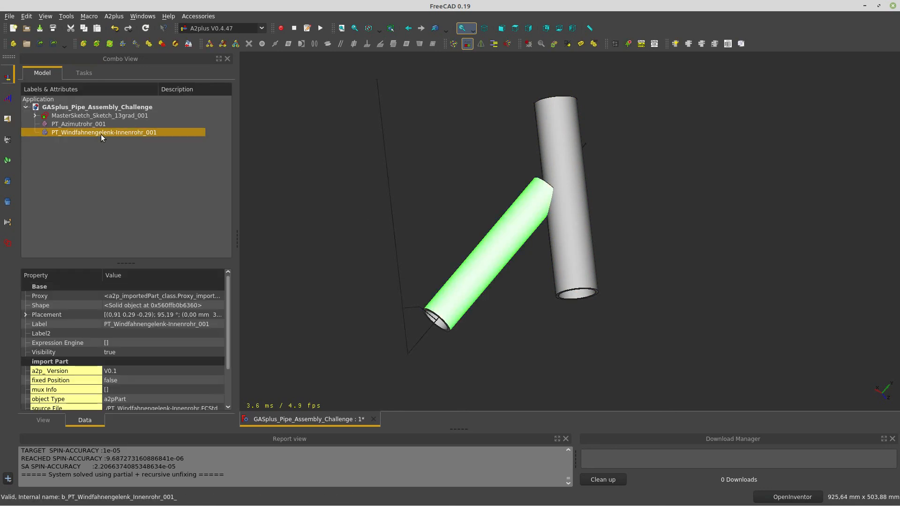
{"action": "right_click", "coordinate": [100, 134]}
{"action": "left_click", "coordinate": [126, 138]}
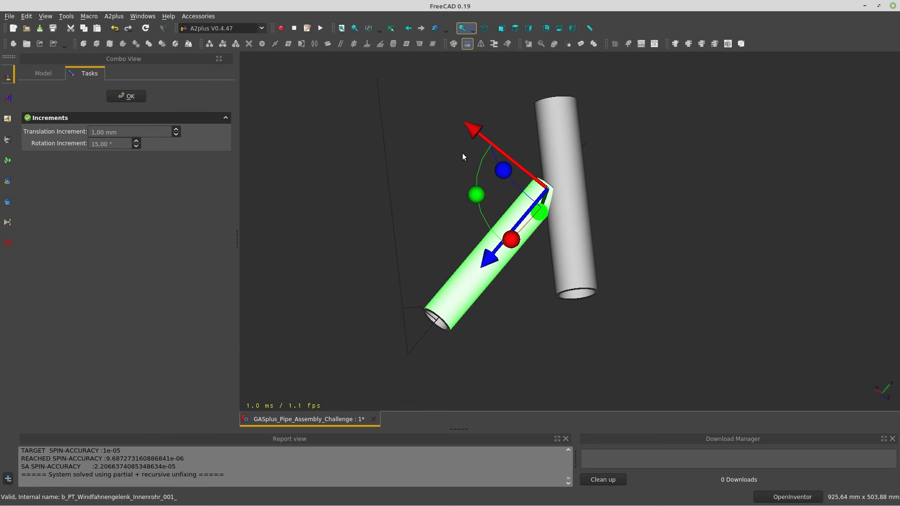
{"action": "left_click_drag", "start_coordinate": [475, 134], "coordinate": [335, 88]}
{"action": "left_click", "coordinate": [140, 97]}
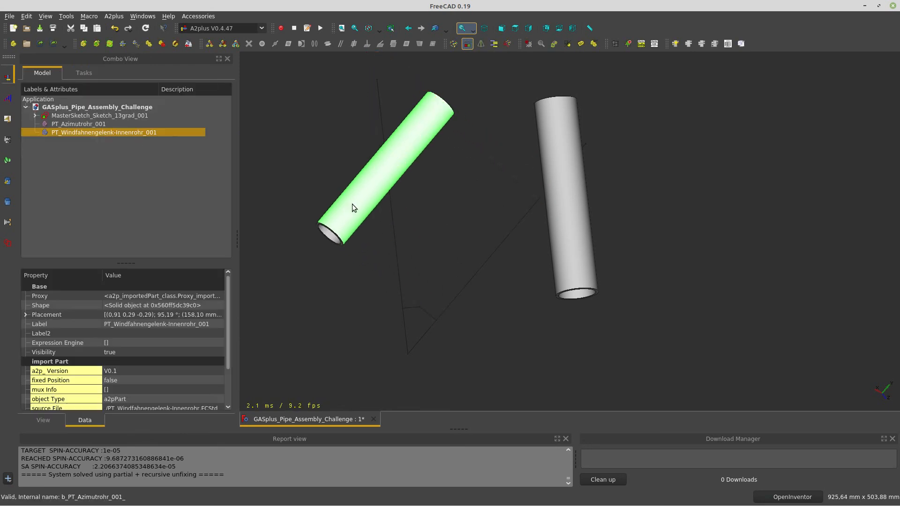
{"action": "left_click", "coordinate": [348, 343]}
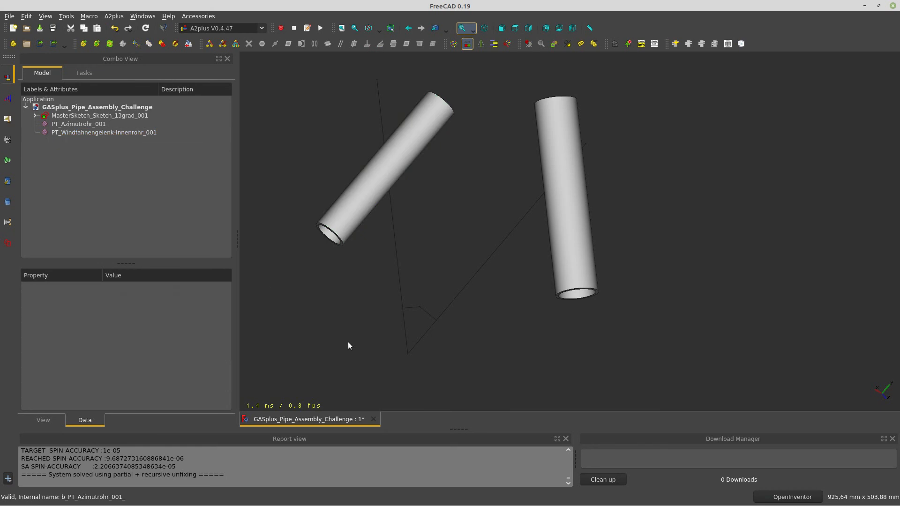
Add an A2plus axisCoincident constraint between the inner pipe's end face and its MasterSketch line
{"action": "scroll", "coordinate": [381, 277], "scroll_direction": "up", "scroll_amount": 4}
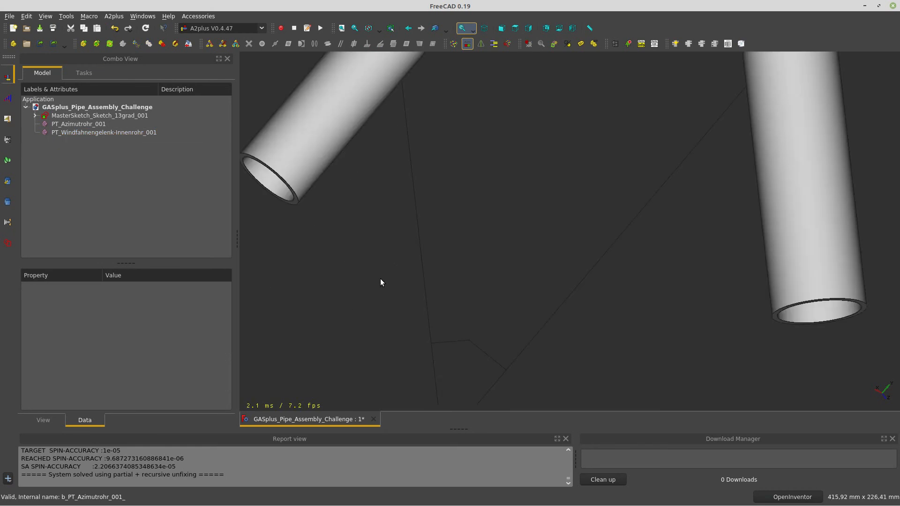
{"action": "left_click", "coordinate": [452, 344]}
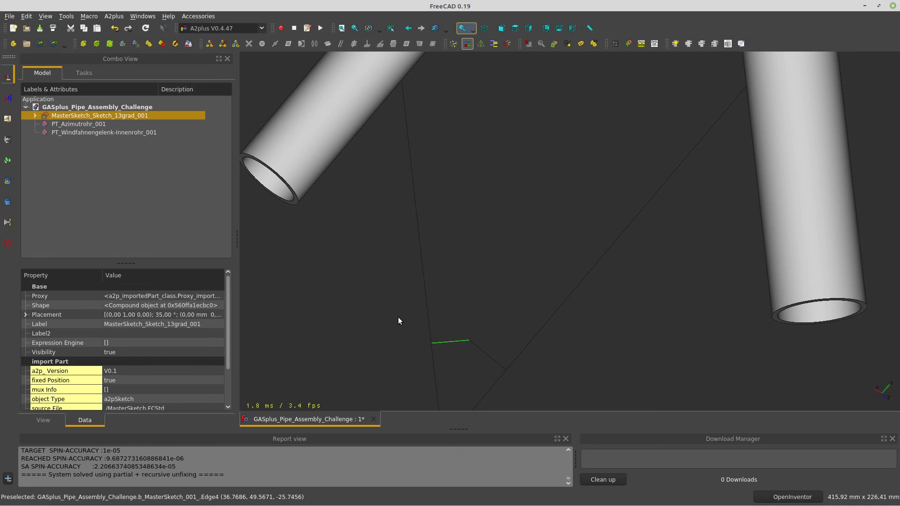
{"action": "left_click", "coordinate": [383, 338]}
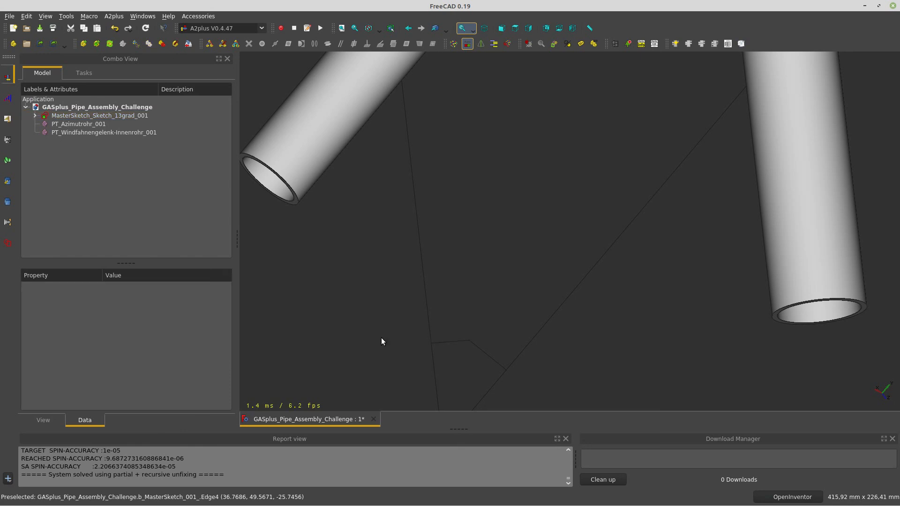
{"action": "left_click", "coordinate": [419, 239]}
{"action": "left_click", "coordinate": [272, 197], "text": "ctrl"}
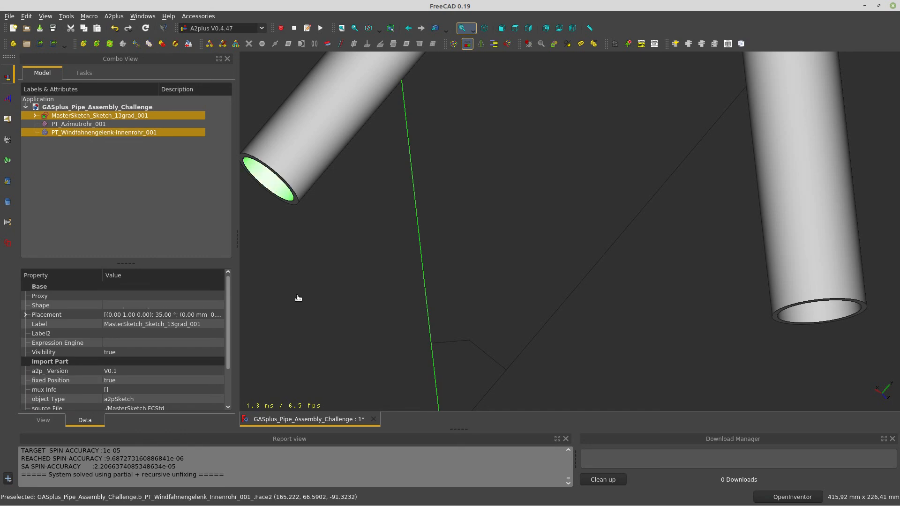
{"action": "left_click", "coordinate": [328, 43]}
{"action": "left_click", "coordinate": [504, 227]}
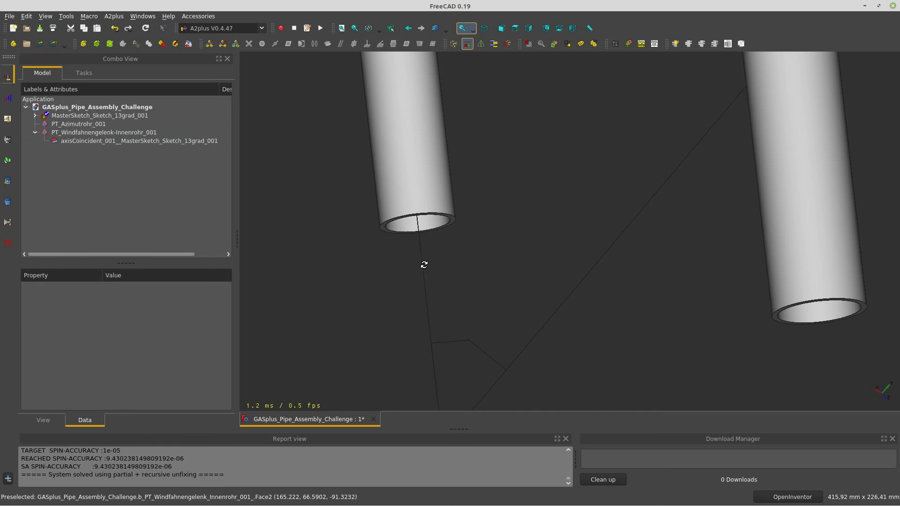
Pin the inner pipe's end vertex onto the short sketch edge with pointOnLine
{"action": "middle_click_drag", "start_coordinate": [425, 264], "coordinate": [397, 251]}
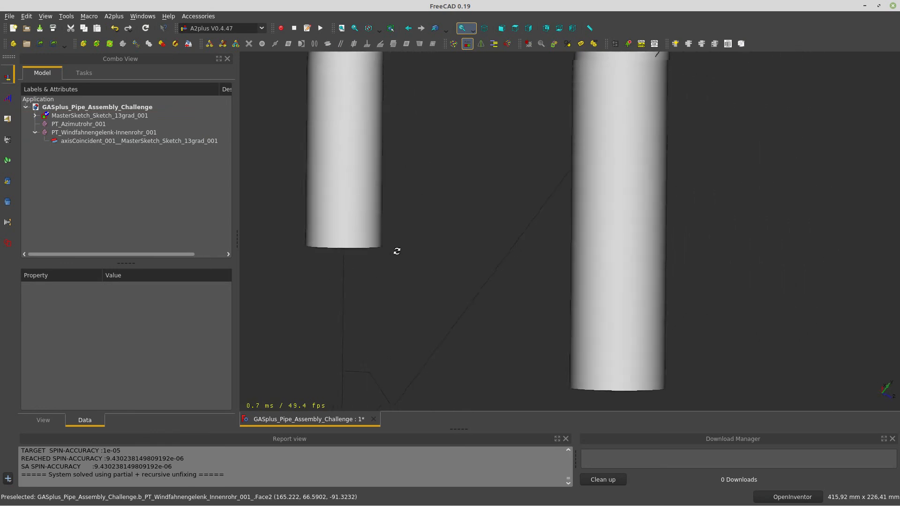
{"action": "left_click_drag", "start_coordinate": [397, 252], "coordinate": [436, 199]}
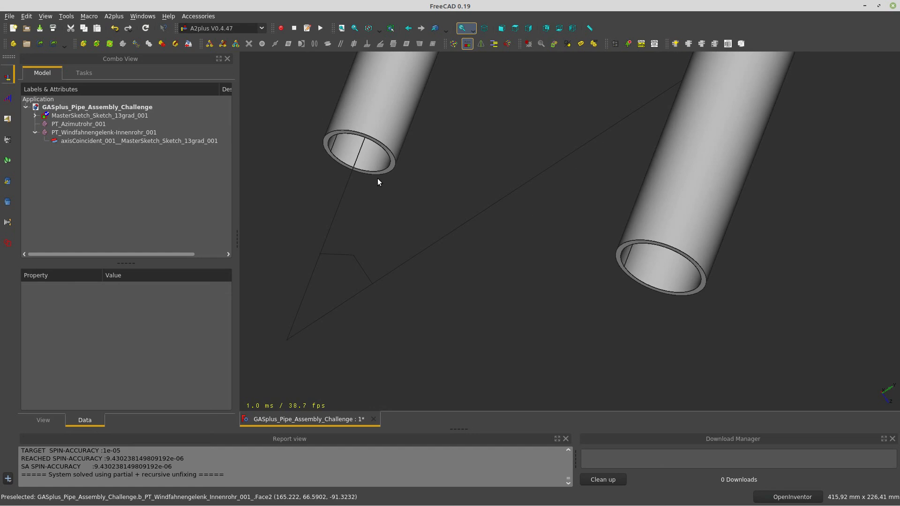
{"action": "middle_click_drag", "start_coordinate": [378, 182], "coordinate": [508, 197]}
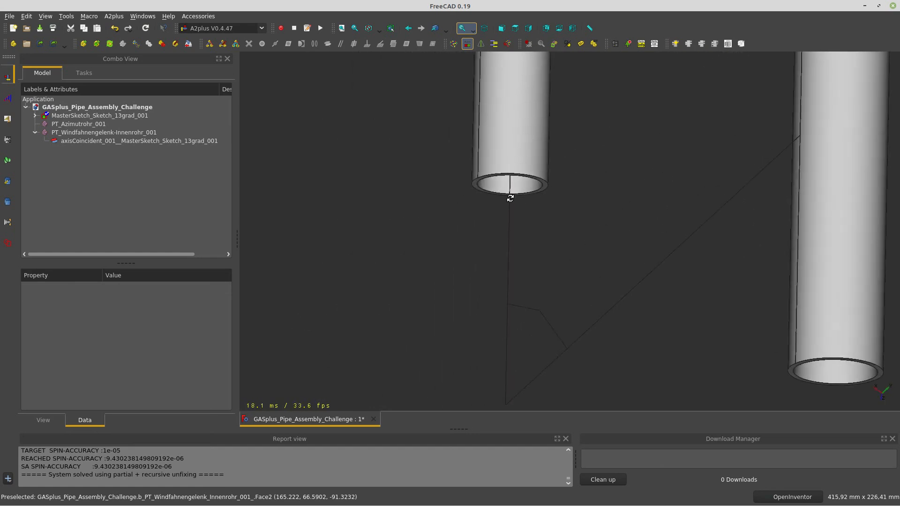
{"action": "left_click", "coordinate": [479, 182]}
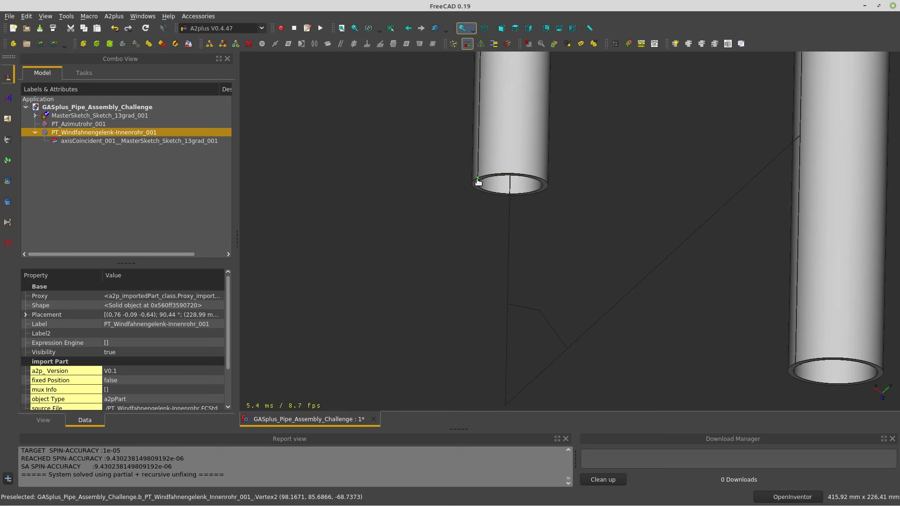
{"action": "left_click", "coordinate": [528, 311], "text": "ctrl"}
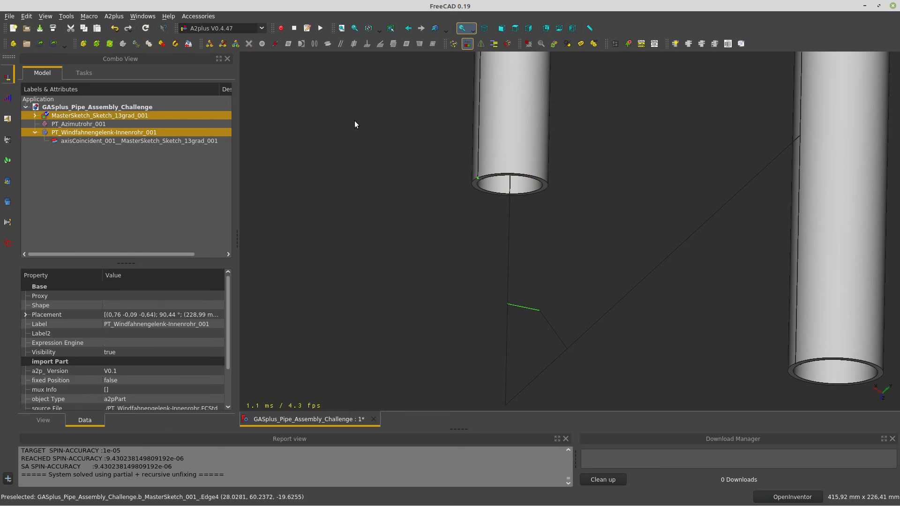
{"action": "left_click", "coordinate": [276, 45]}
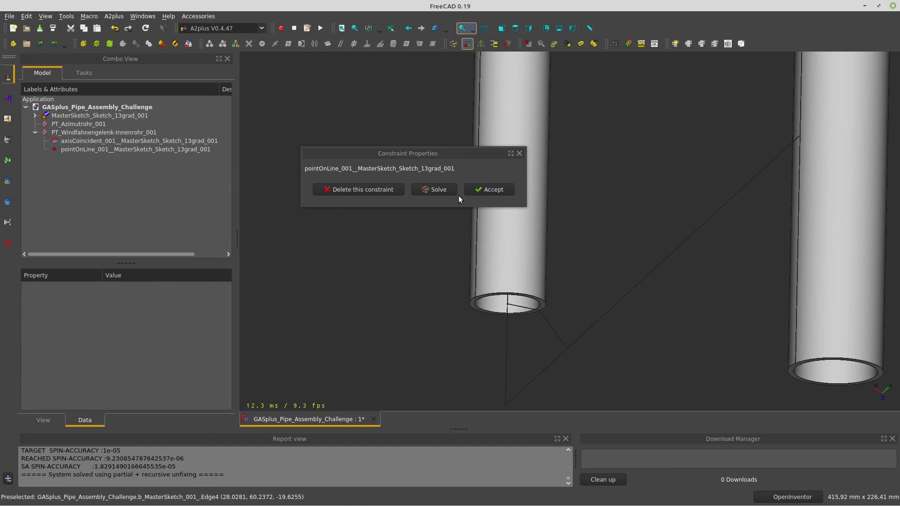
{"action": "left_click", "coordinate": [485, 190]}
{"action": "left_click_drag", "start_coordinate": [490, 288], "coordinate": [783, 269]}
Add axisCoincident between PT_Azimutrohr_001's inner end face and the long sketch line
{"action": "left_click", "coordinate": [864, 254]}
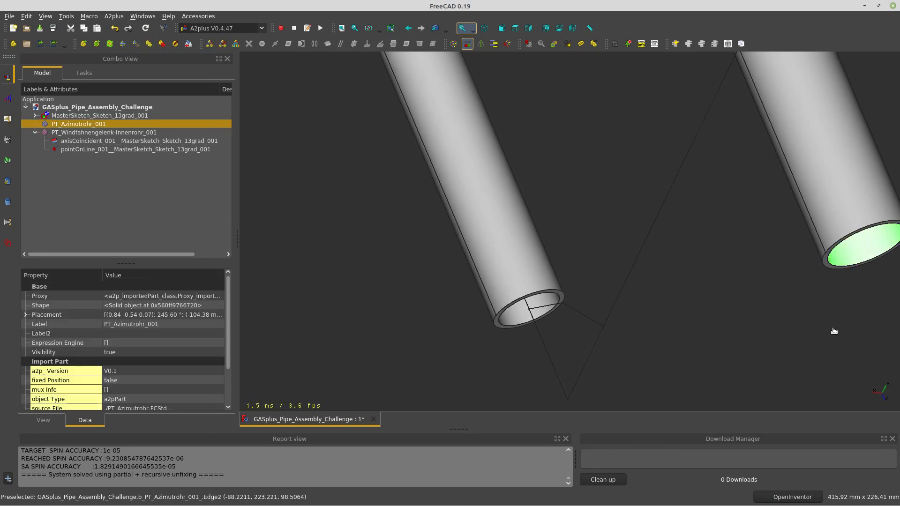
{"action": "left_click", "coordinate": [639, 259], "text": "ctrl"}
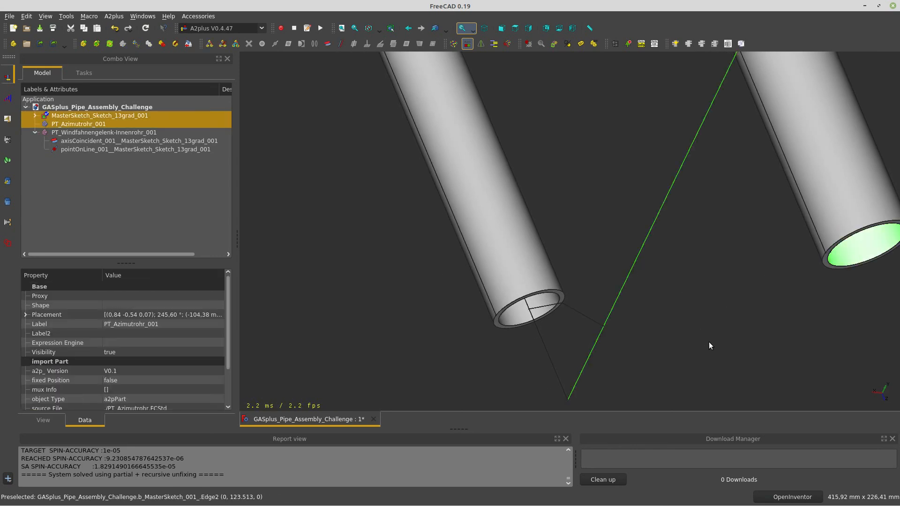
{"action": "left_click", "coordinate": [328, 44]}
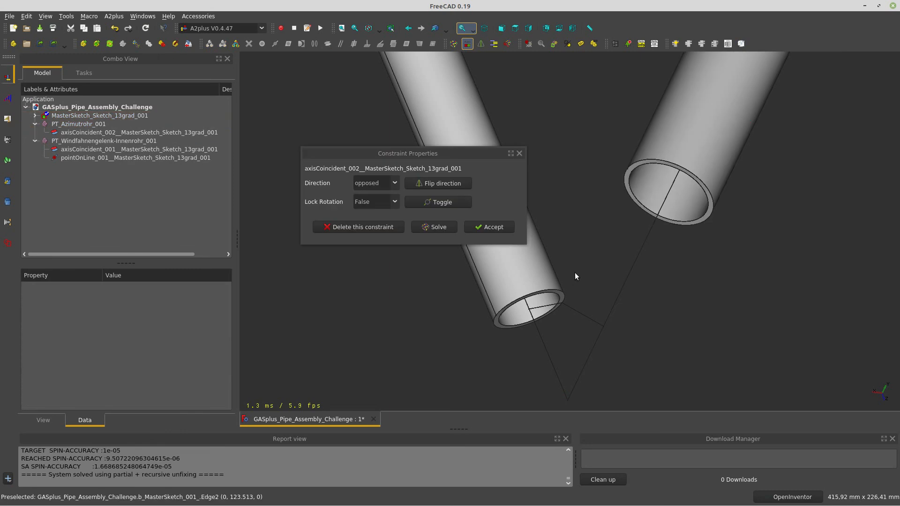
{"action": "left_click", "coordinate": [489, 227]}
Pin PT_Azimutrohr_001's rim vertex onto the short sketch edge with pointOnLine
{"action": "left_click_drag", "start_coordinate": [713, 217], "coordinate": [722, 254]}
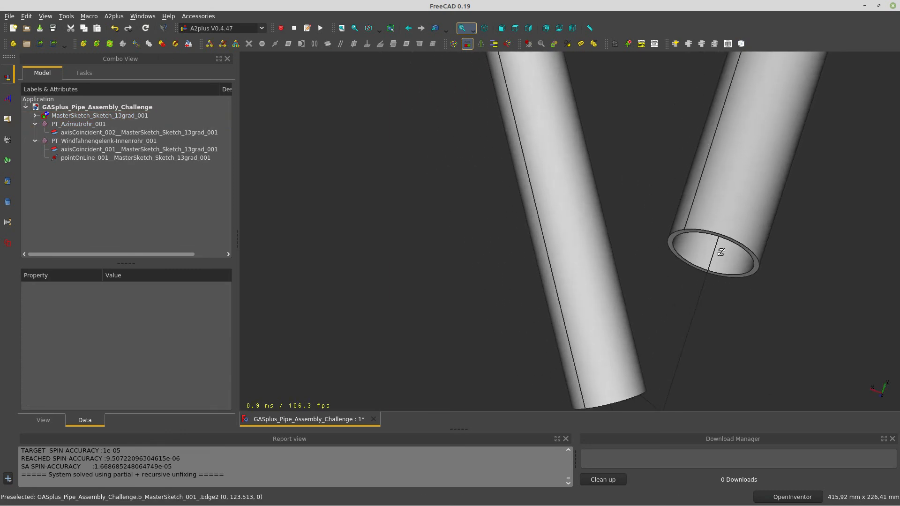
{"action": "left_click", "coordinate": [686, 232]}
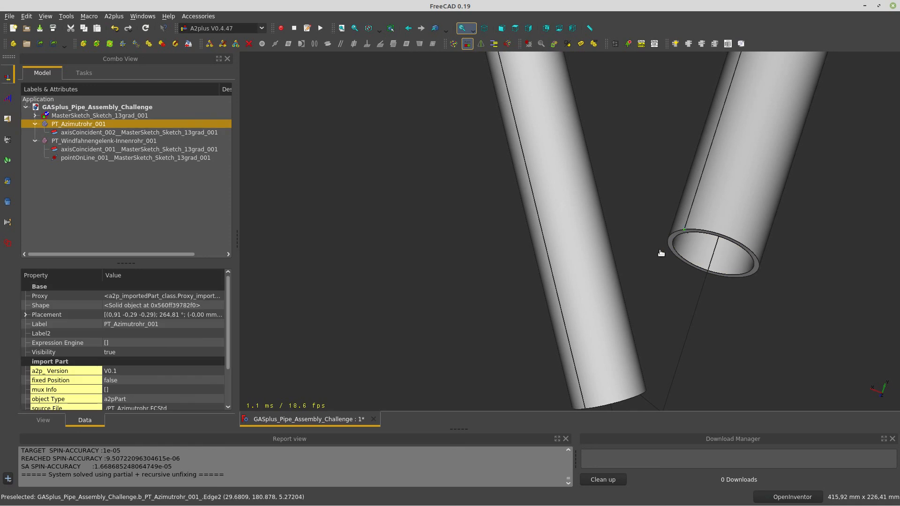
{"action": "left_click_drag", "start_coordinate": [656, 314], "coordinate": [624, 286]}
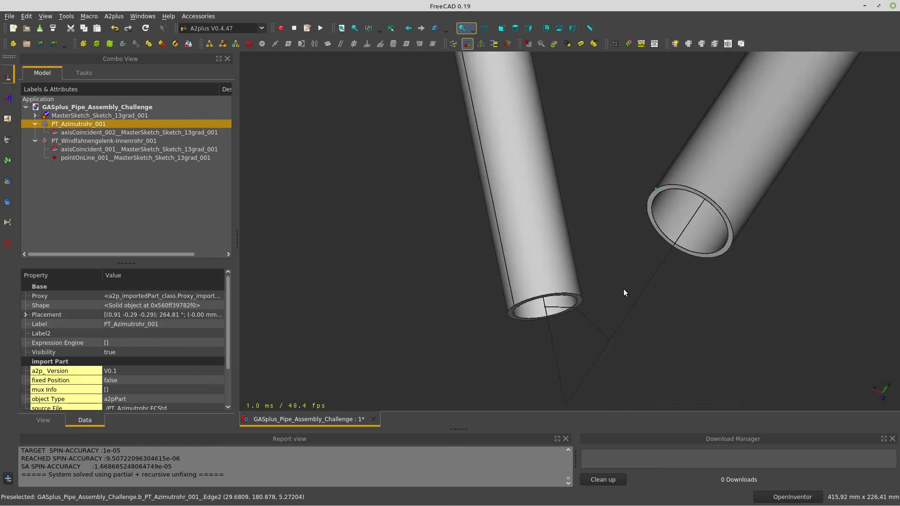
{"action": "left_click", "coordinate": [591, 323], "text": "ctrl"}
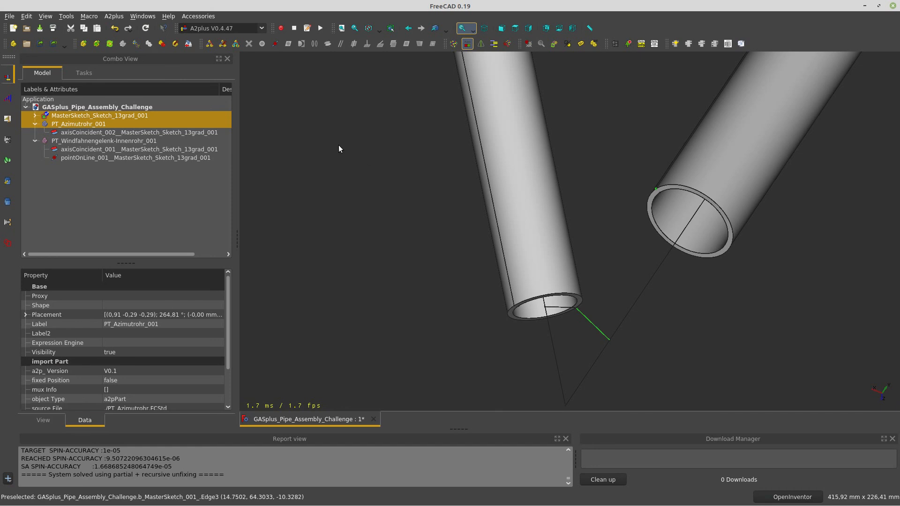
{"action": "left_click", "coordinate": [272, 45]}
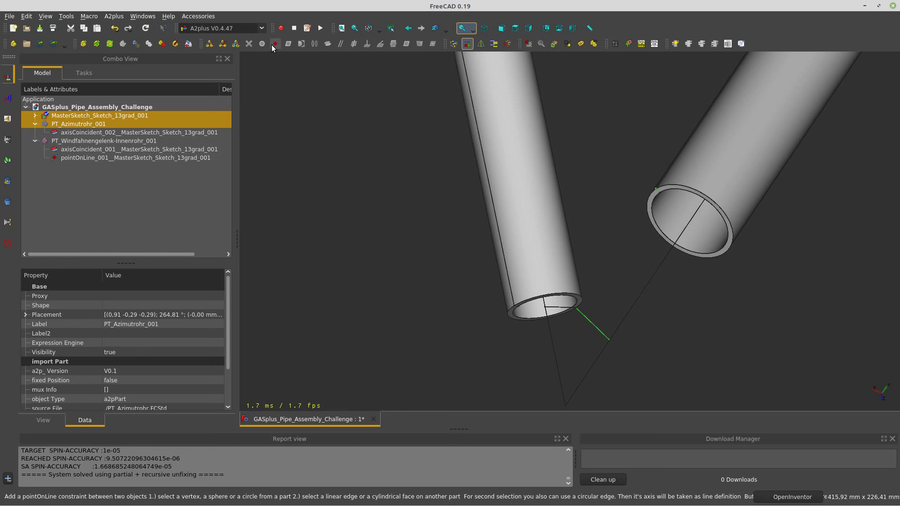
{"action": "left_click", "coordinate": [484, 187]}
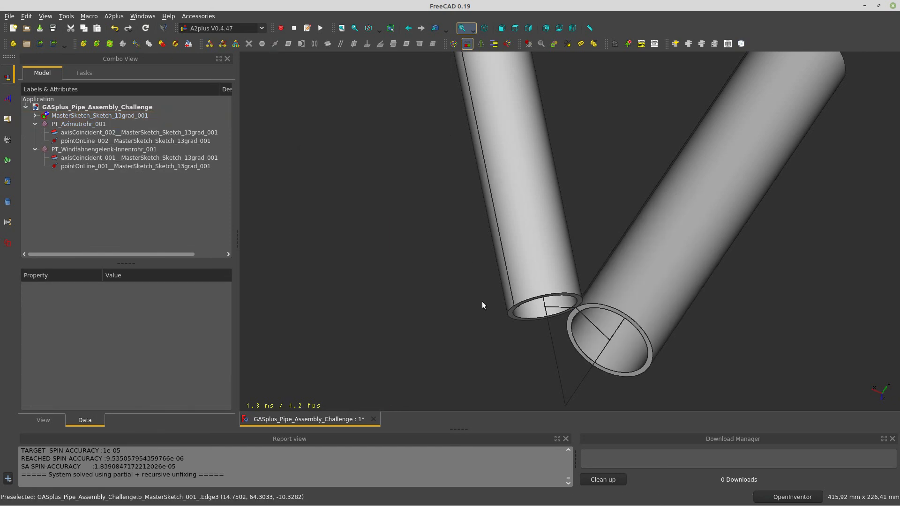
{"action": "left_click_drag", "start_coordinate": [522, 299], "coordinate": [475, 295]}
{"action": "scroll", "coordinate": [477, 298], "scroll_direction": "up", "scroll_amount": 10}
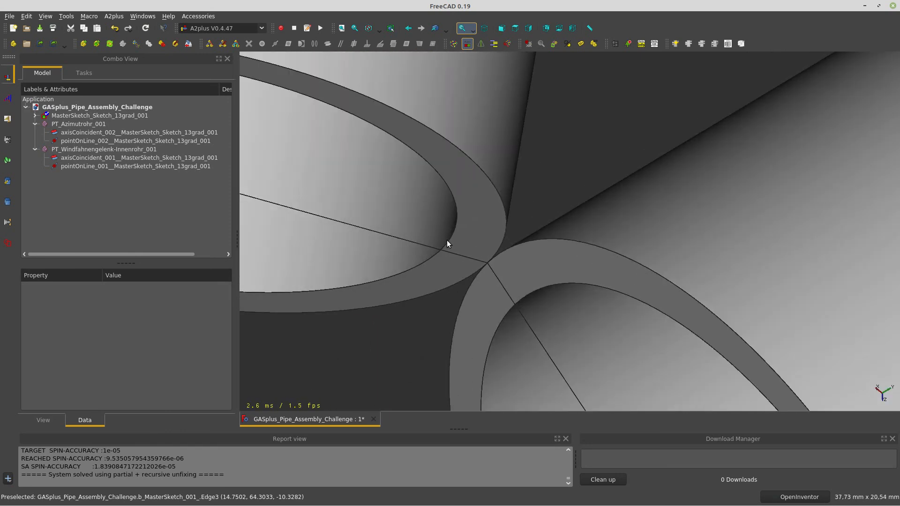
{"action": "scroll", "coordinate": [447, 240], "scroll_direction": "down", "scroll_amount": 11}
{"action": "left_click_drag", "start_coordinate": [441, 238], "coordinate": [510, 232]}
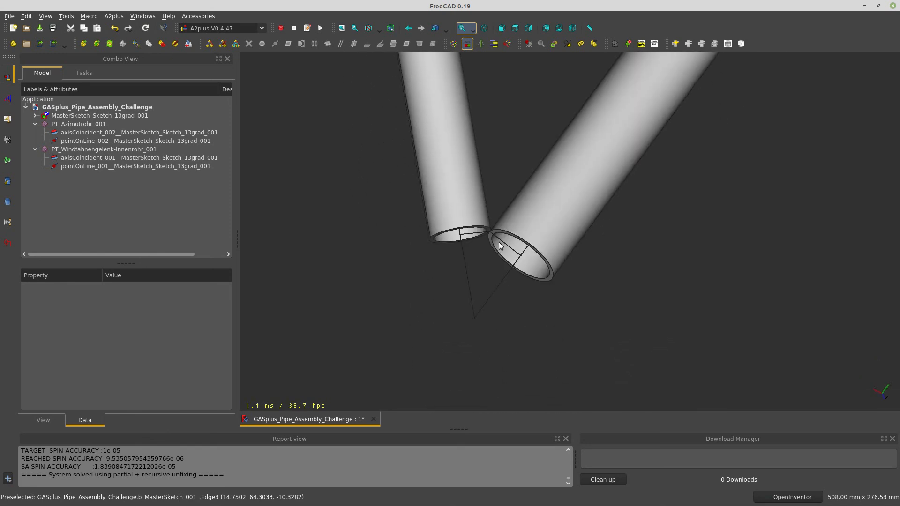
{"action": "left_click", "coordinate": [503, 242]}
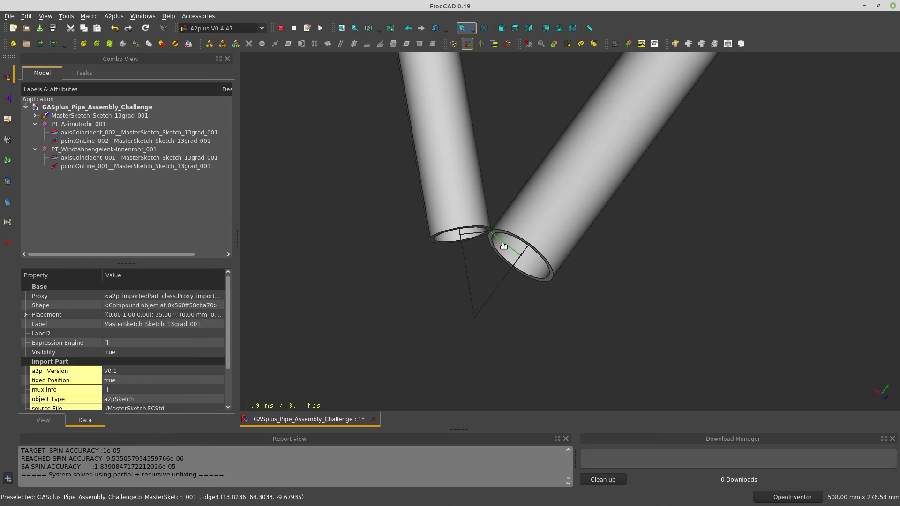
{"action": "left_click", "coordinate": [472, 234], "text": "ctrl"}
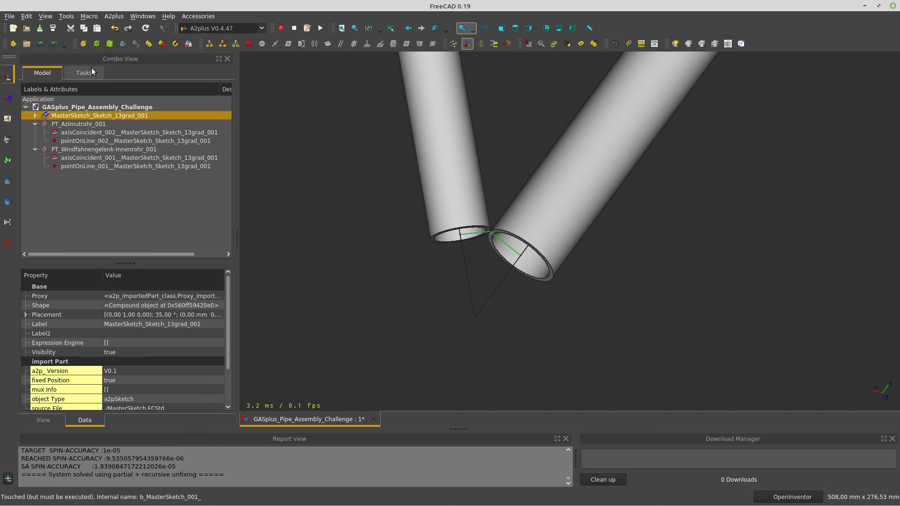
Open MasterSketch for editing and set the dd object's Angle to 13°
{"action": "left_click", "coordinate": [176, 44]}
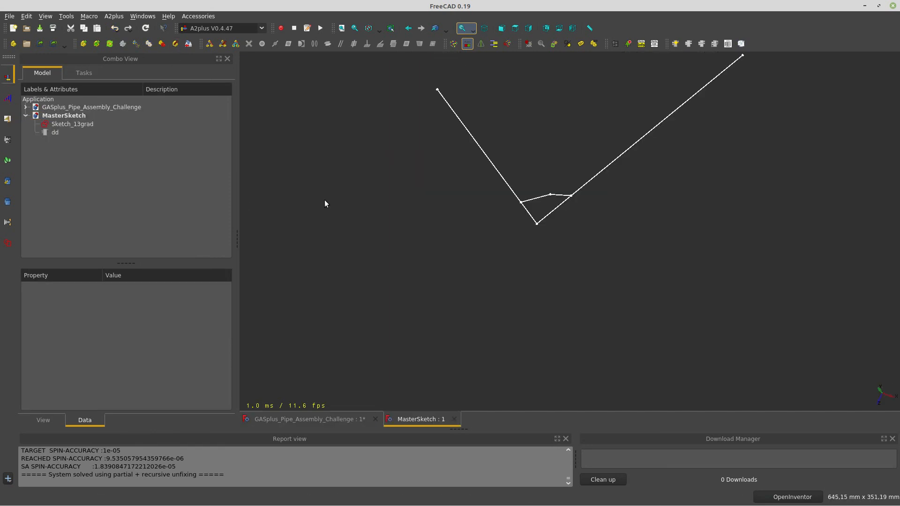
{"action": "left_click_drag", "start_coordinate": [504, 196], "coordinate": [491, 167]}
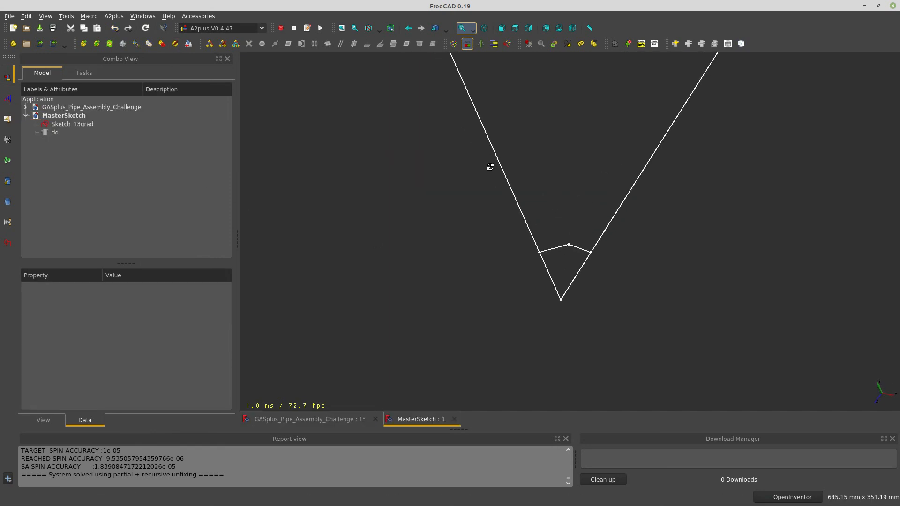
{"action": "left_click", "coordinate": [55, 133]}
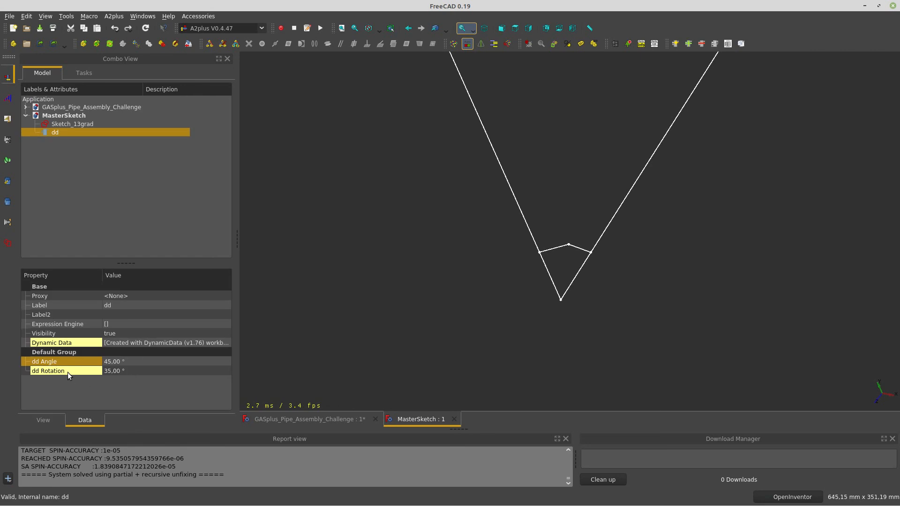
{"action": "left_click", "coordinate": [130, 364]}
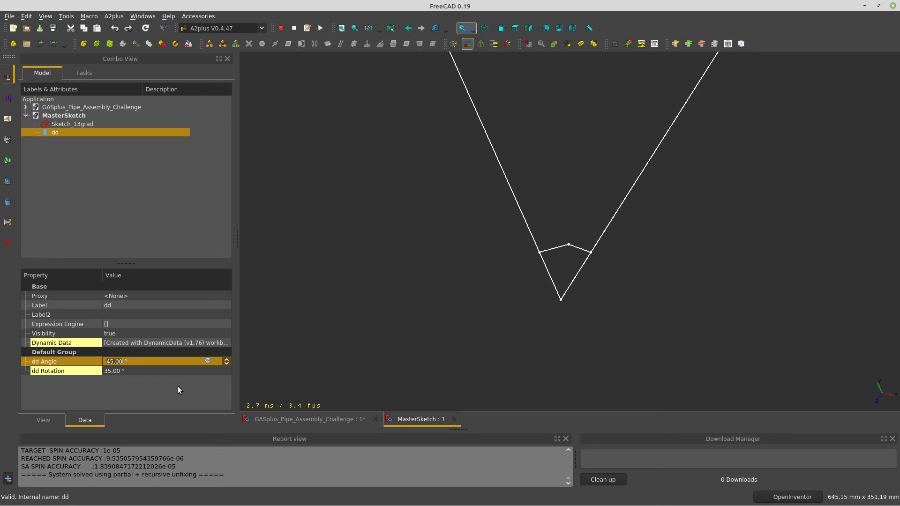
{"action": "type", "text": "13"}
{"action": "key", "text": "Return"}
{"action": "left_click_drag", "start_coordinate": [419, 264], "coordinate": [450, 276]}
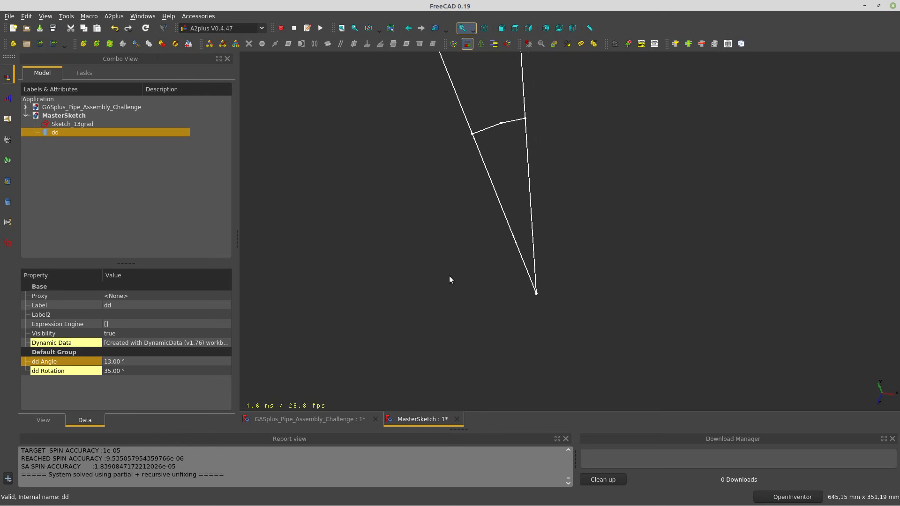
Inspect the sketch from the right, top and front standard views
{"action": "left_click_drag", "start_coordinate": [470, 284], "coordinate": [507, 317]}
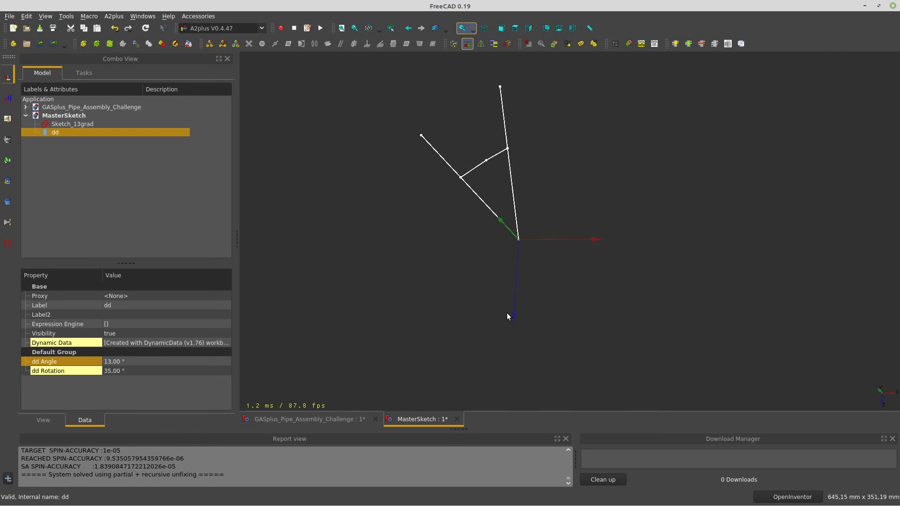
{"action": "left_click", "coordinate": [529, 29]}
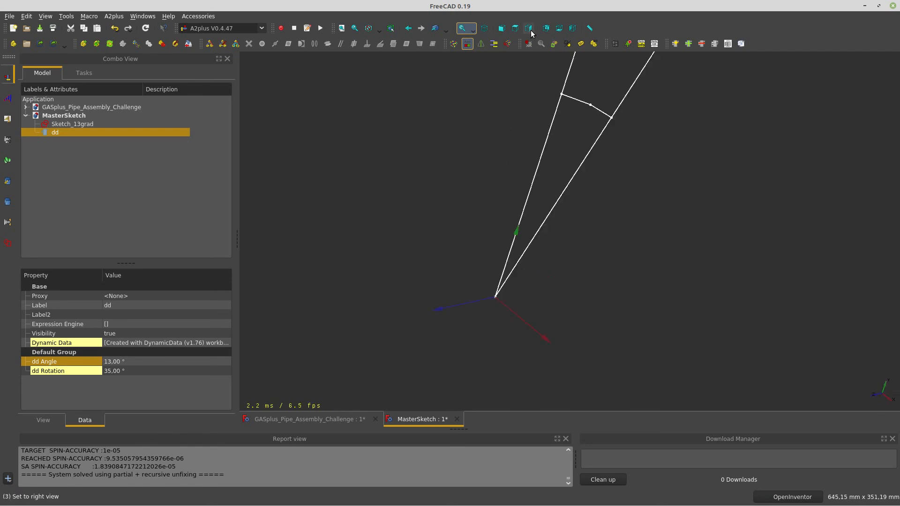
{"action": "left_click", "coordinate": [515, 29]}
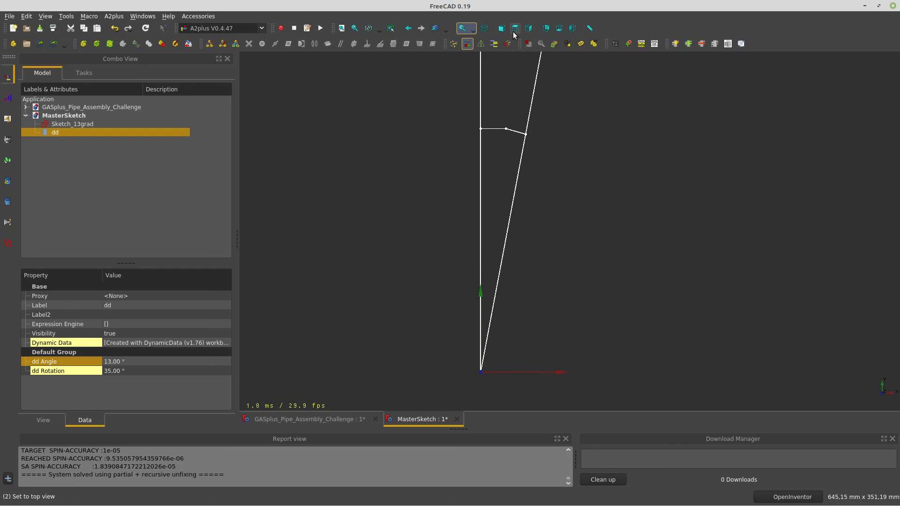
{"action": "left_click", "coordinate": [503, 29]}
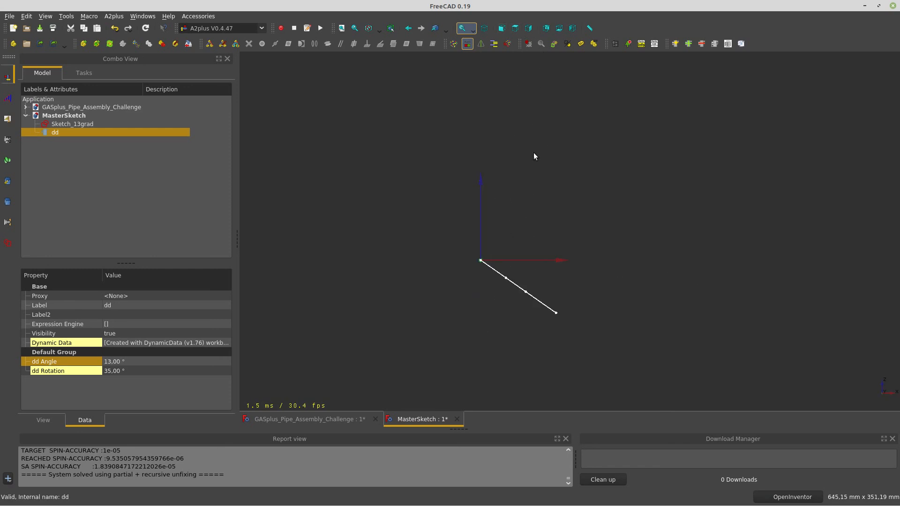
Set dd Rotation to 60°, then save and exit MasterSketch
{"action": "left_click", "coordinate": [165, 372]}
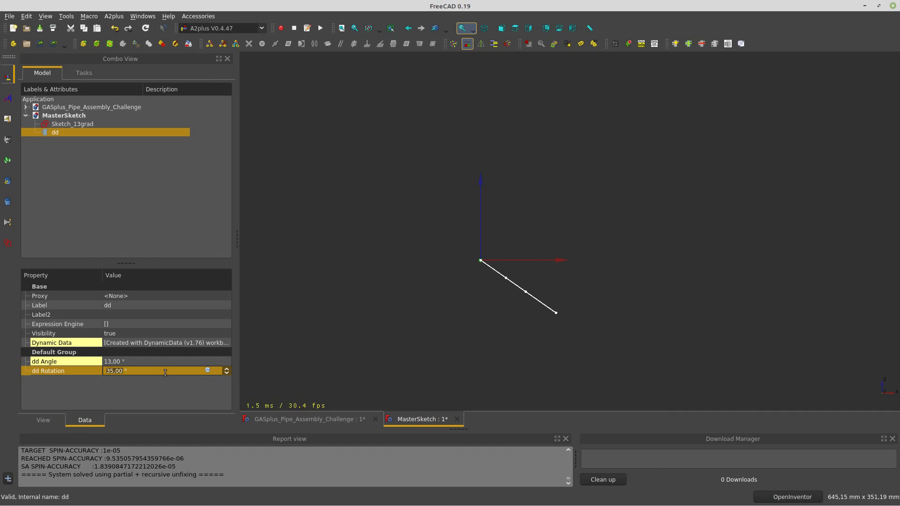
{"action": "type", "text": "45"}
{"action": "key", "text": "Return"}
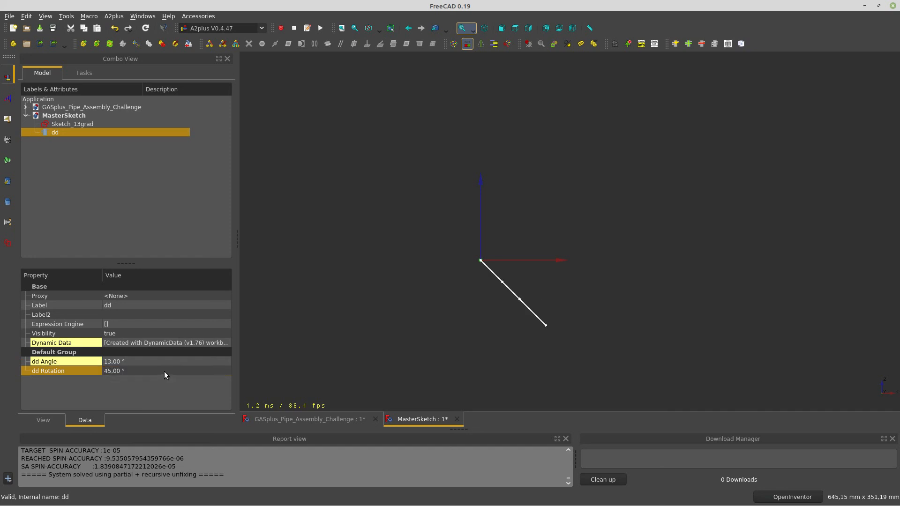
{"action": "left_click", "coordinate": [165, 371]}
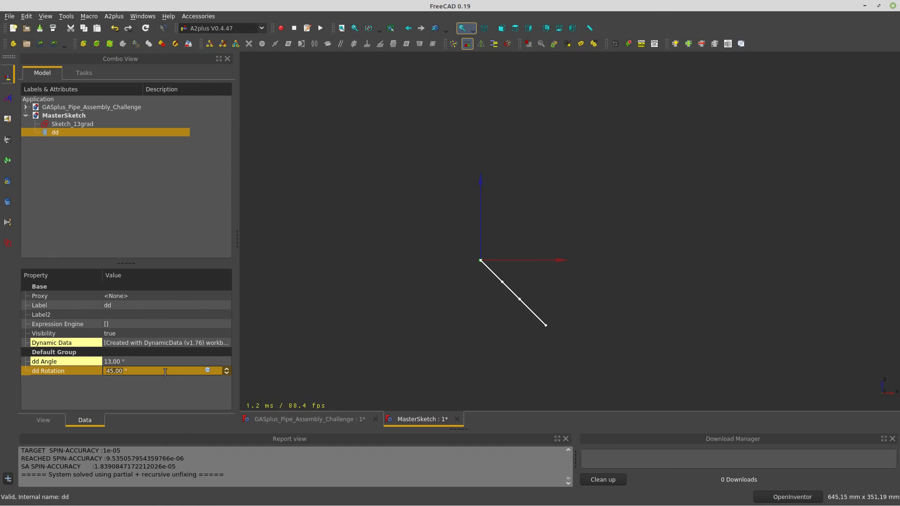
{"action": "type", "text": "60"}
{"action": "key", "text": "Return"}
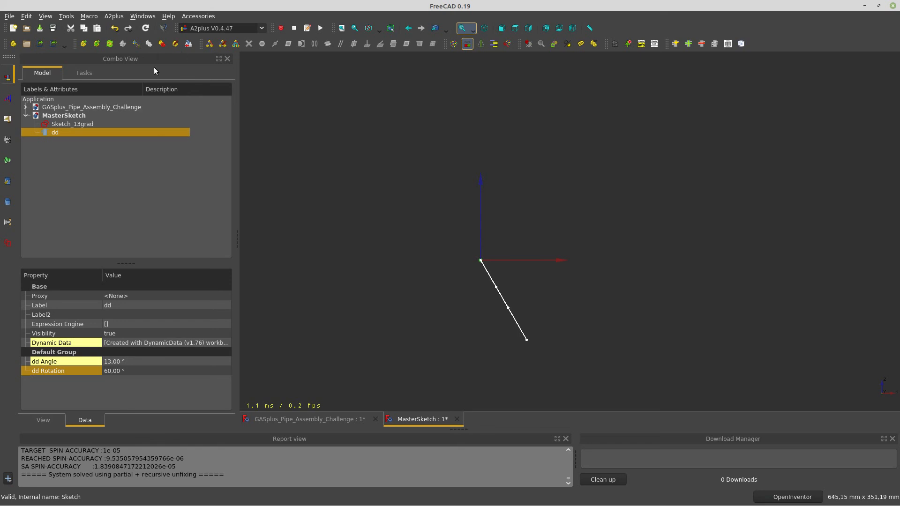
{"action": "left_click", "coordinate": [187, 44]}
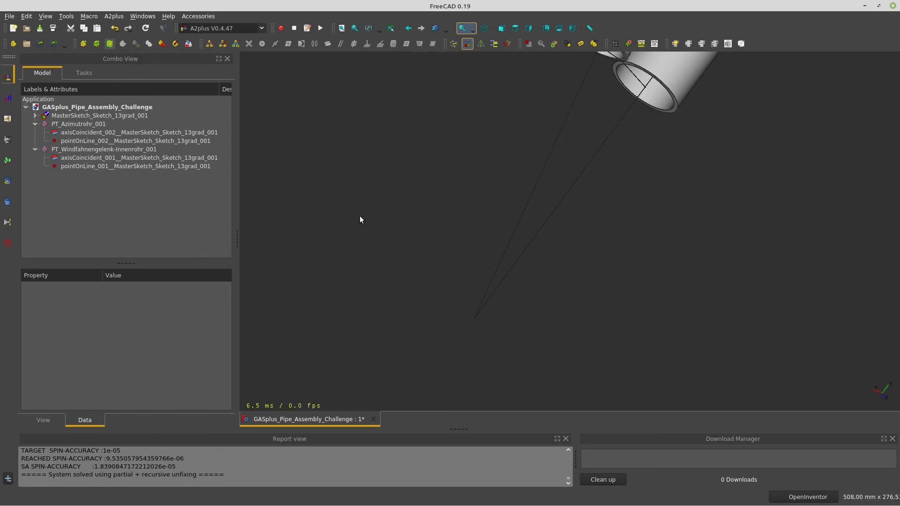
Inspect the repositioned pipes with the axis cross from the top and left views
{"action": "scroll", "coordinate": [389, 192], "scroll_direction": "down", "scroll_amount": 5}
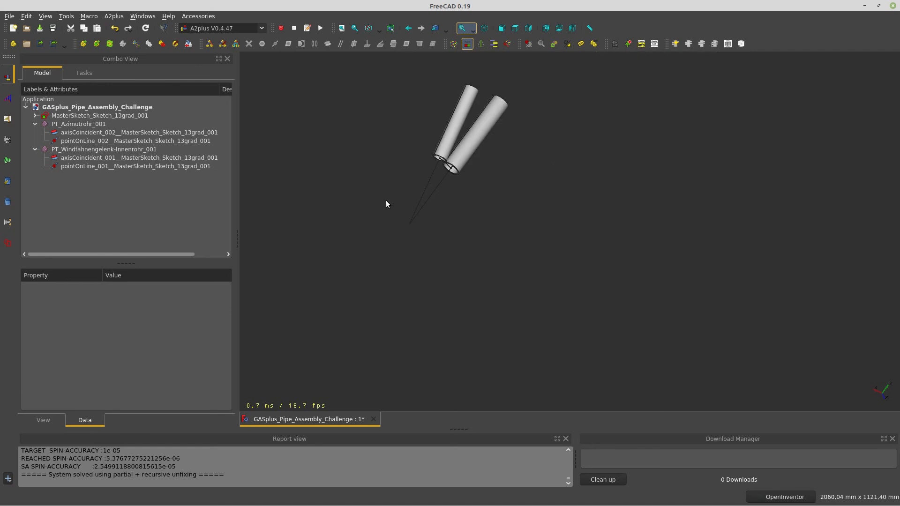
{"action": "key", "text": "a"}
{"action": "key", "text": "c"}
{"action": "left_click_drag", "start_coordinate": [379, 210], "coordinate": [573, 350]}
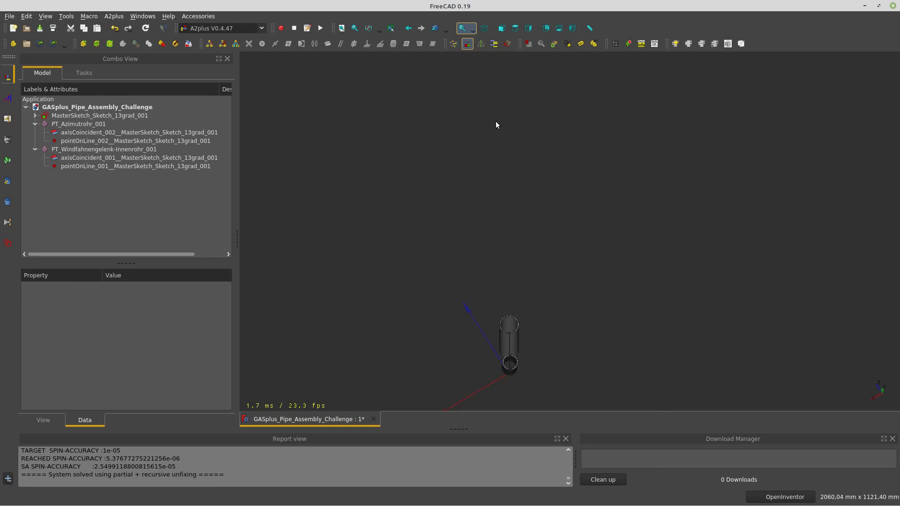
{"action": "left_click", "coordinate": [510, 29]}
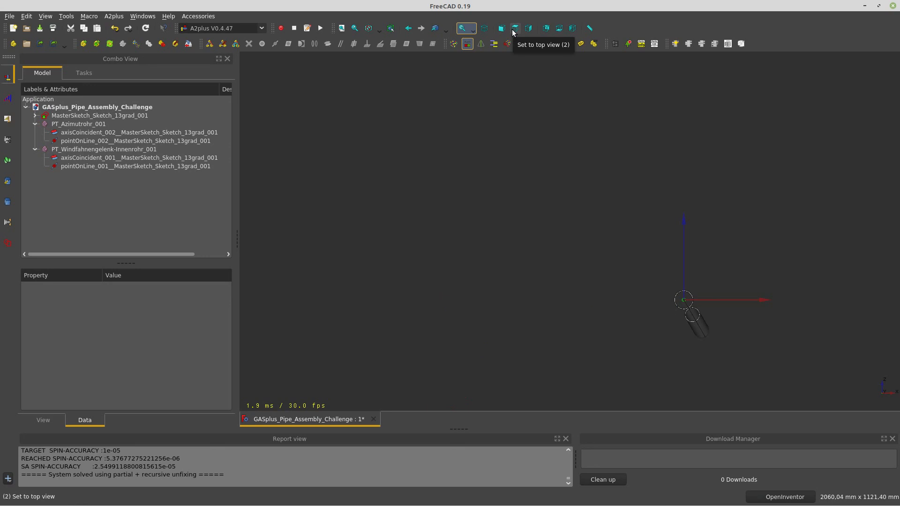
{"action": "left_click", "coordinate": [558, 30]}
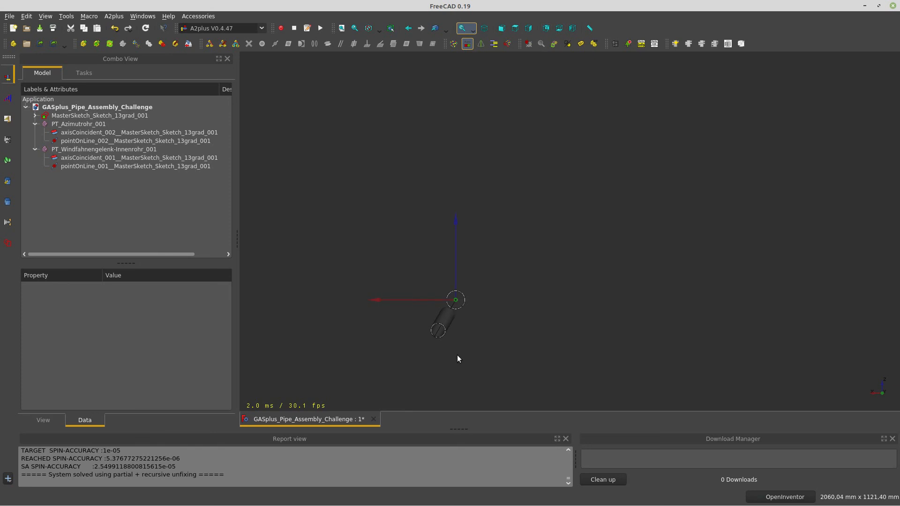
Select MasterSketch_Sketch_13grad_001 and try 'Edit an imported part' on it
{"action": "scroll", "coordinate": [456, 353], "scroll_direction": "up", "scroll_amount": 4}
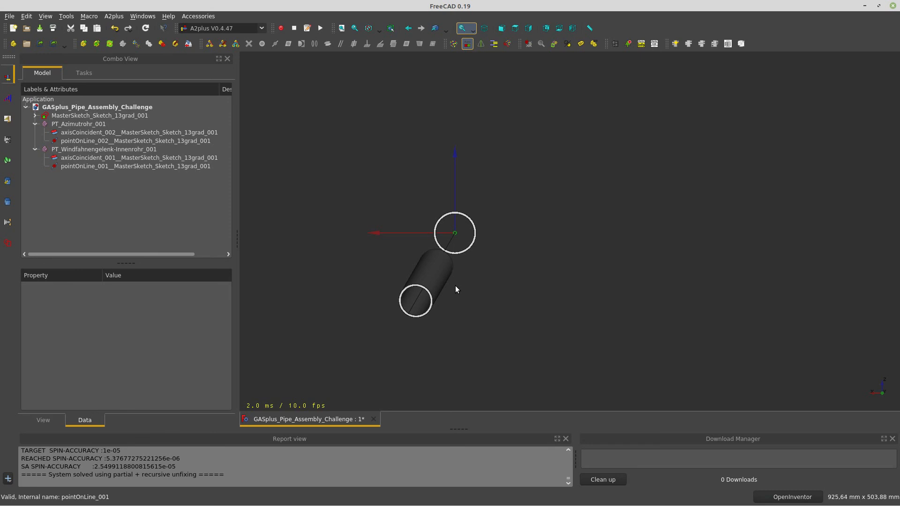
{"action": "left_click", "coordinate": [98, 116]}
{"action": "left_click", "coordinate": [177, 43]}
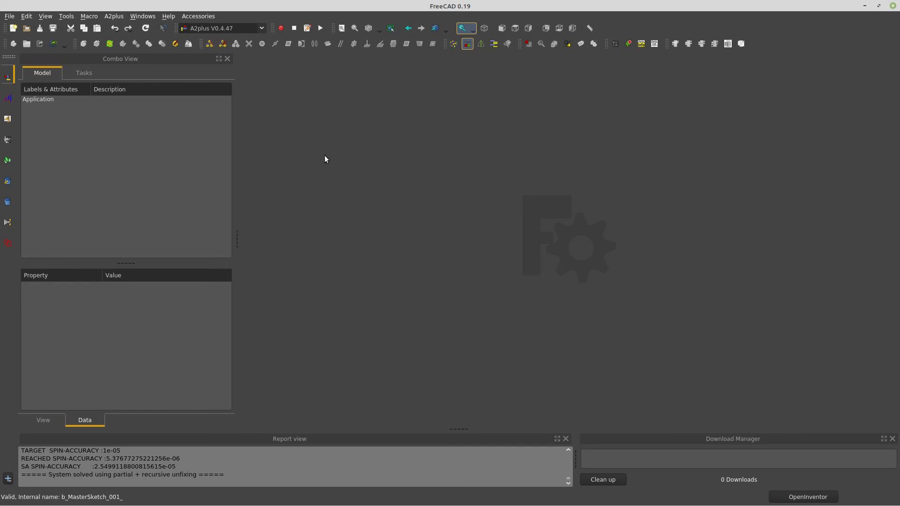
Close the Download Manager and reopen GASplus_Pipe_Assembly_Challenge.FCStd
{"action": "left_click", "coordinate": [893, 438]}
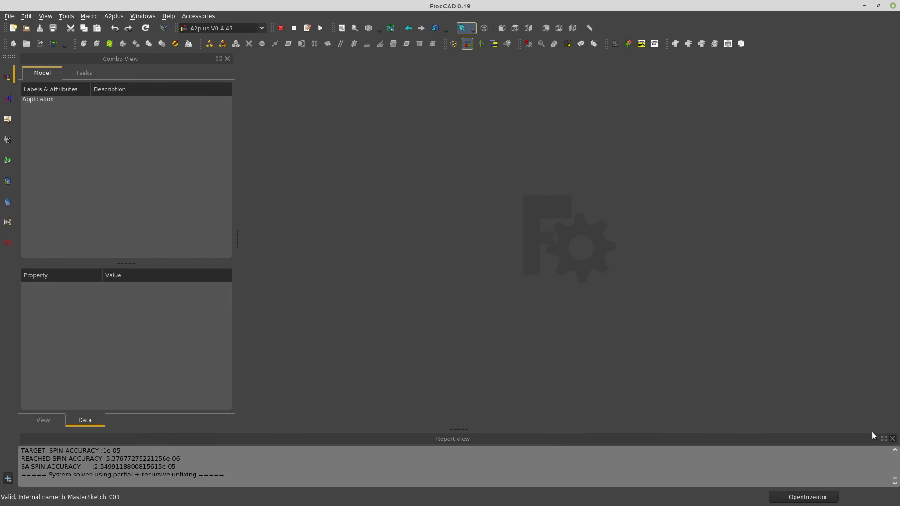
{"action": "left_click", "coordinate": [27, 28]}
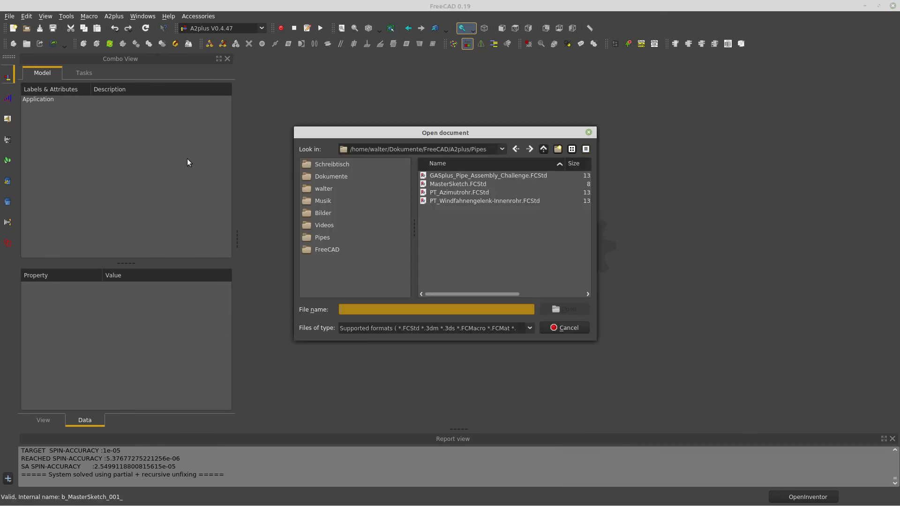
{"action": "left_click", "coordinate": [443, 175]}
{"action": "left_click", "coordinate": [567, 306]}
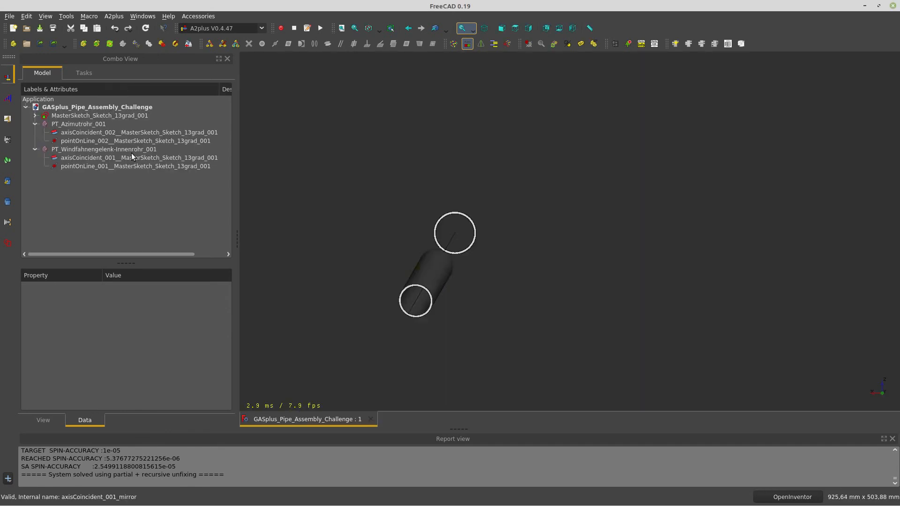
{"action": "left_click", "coordinate": [71, 117]}
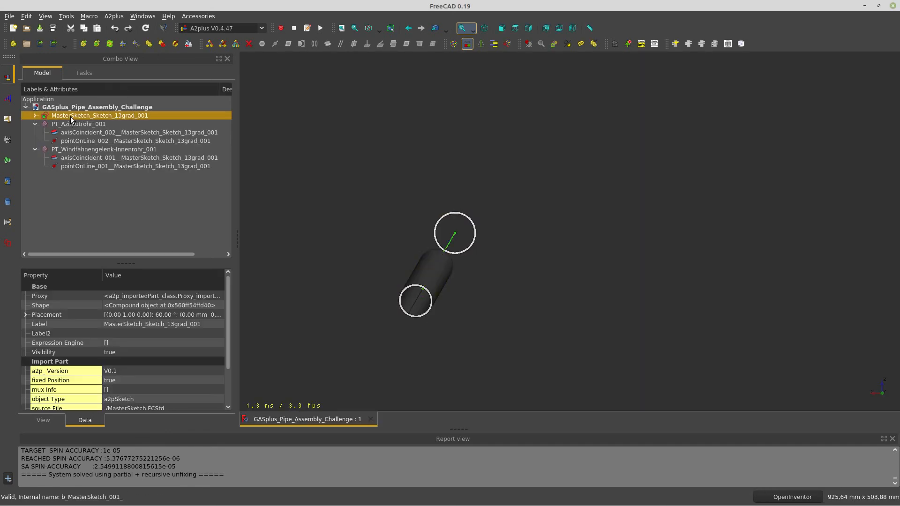
Open the imported MasterSketch, close its tab, then save and exit the assembly
{"action": "left_click", "coordinate": [189, 44]}
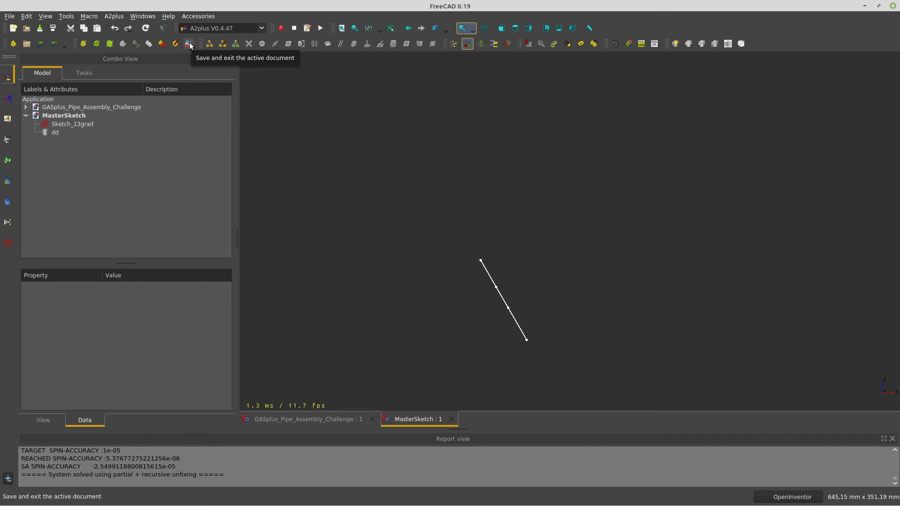
{"action": "left_click", "coordinate": [454, 420]}
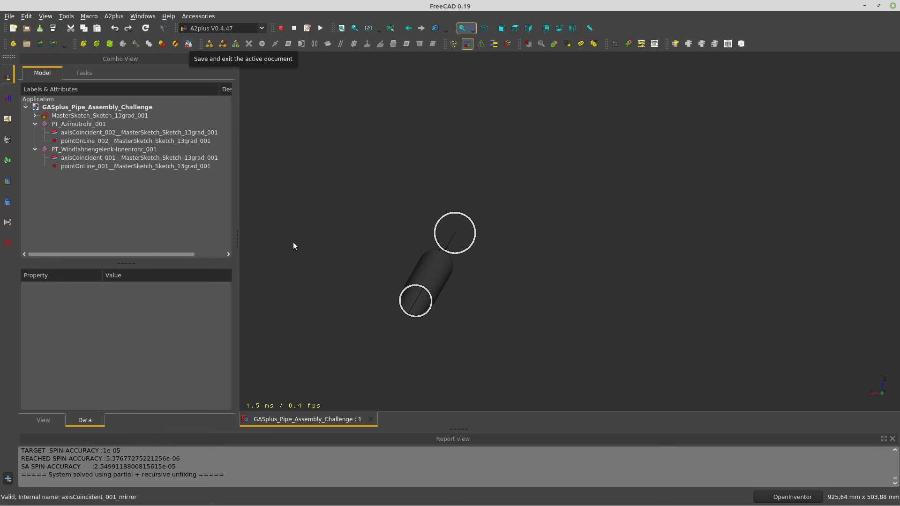
{"action": "left_click", "coordinate": [188, 44]}
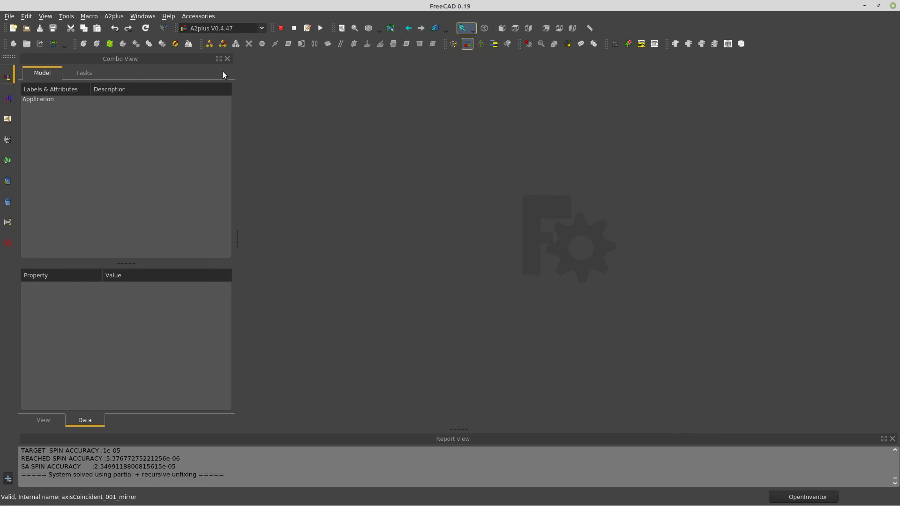
Open MasterSketch.FCStd and view its sketch lines in 3D
{"action": "left_click", "coordinate": [27, 29]}
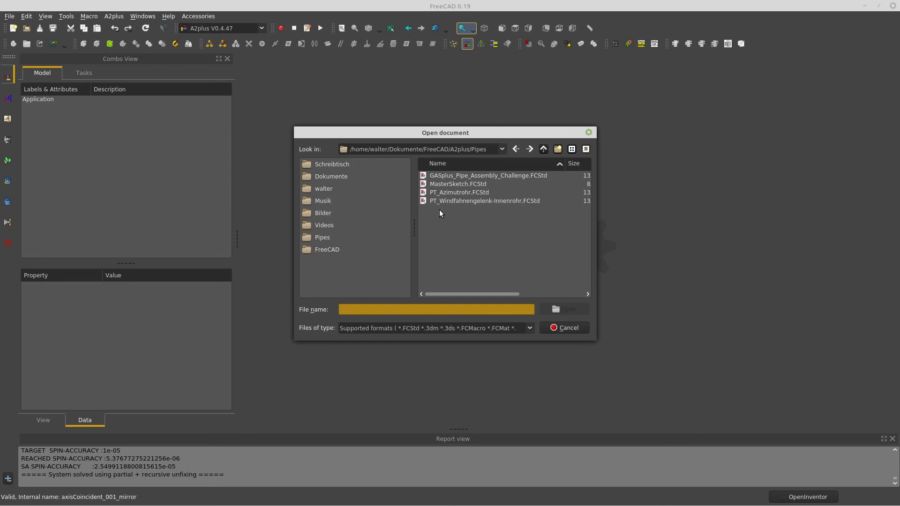
{"action": "left_click", "coordinate": [443, 186]}
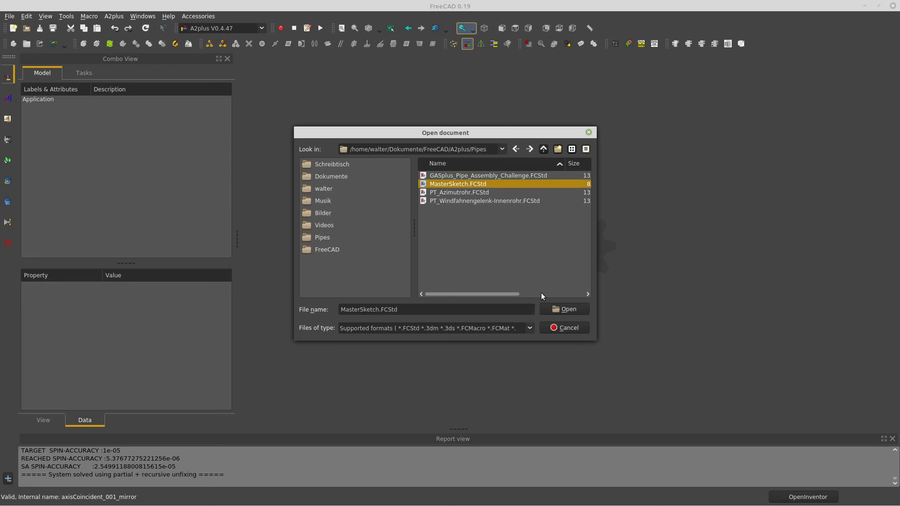
{"action": "key", "text": "Return"}
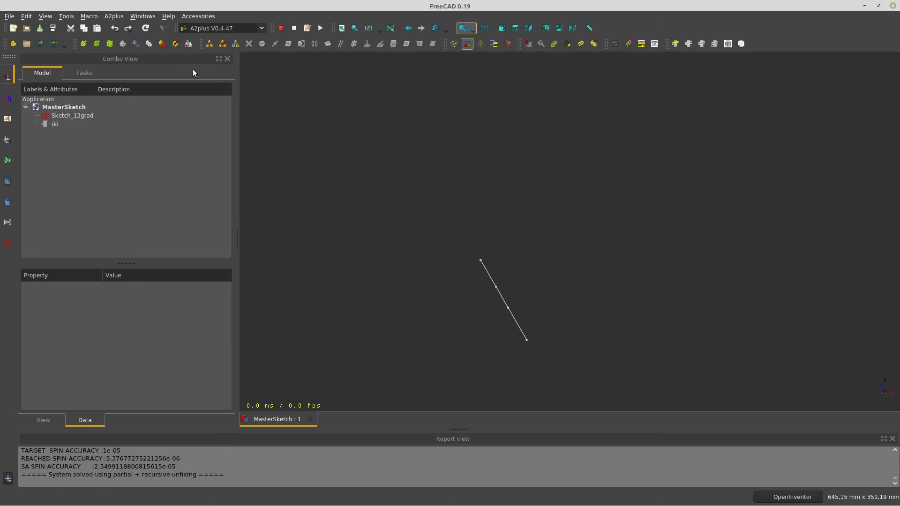
{"action": "mouse_move", "coordinate": [467, 328]}
{"action": "left_mouse_down"}
{"action": "mouse_move", "coordinate": [565, 311]}
{"action": "mouse_move", "coordinate": [535, 328]}
{"action": "mouse_move", "coordinate": [521, 281]}
{"action": "mouse_move", "coordinate": [524, 304]}
{"action": "left_mouse_up"}
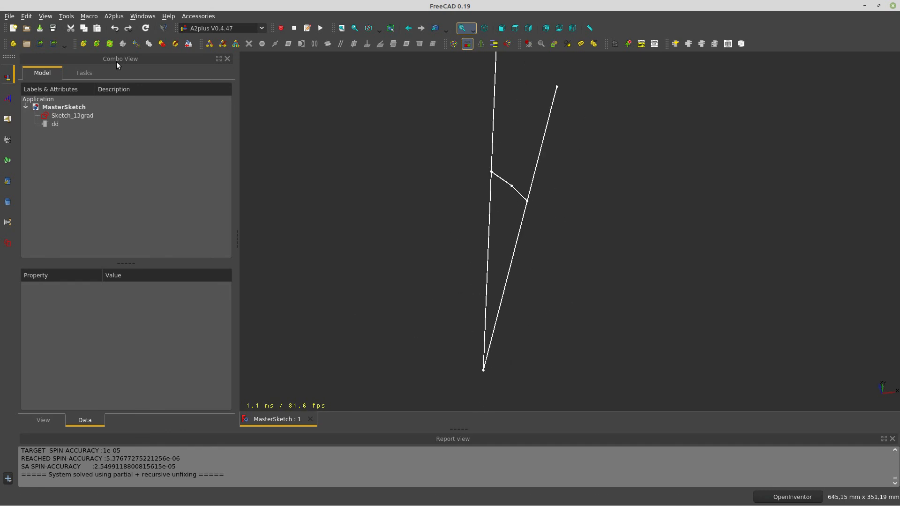
Open GASplus_Pipe_Assembly_Challenge.FCStd alongside it
{"action": "left_click", "coordinate": [27, 28]}
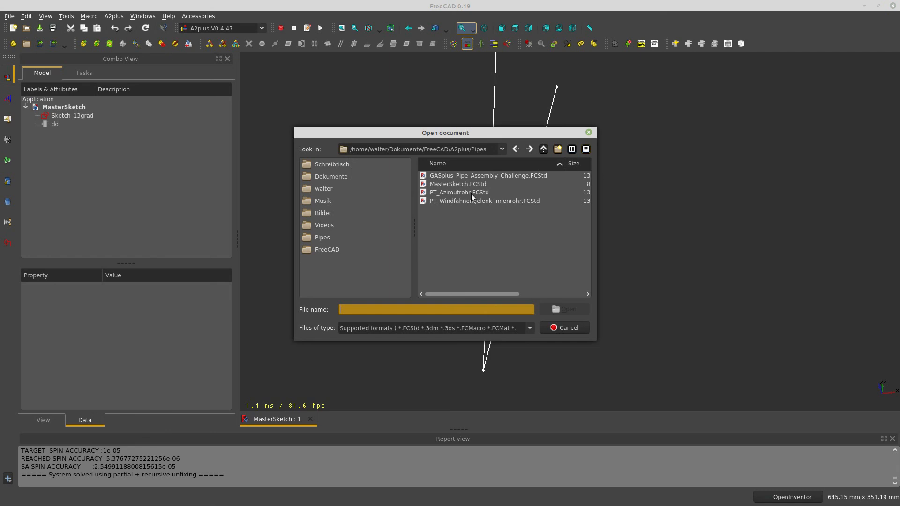
{"action": "left_click", "coordinate": [468, 176]}
{"action": "left_click", "coordinate": [565, 310]}
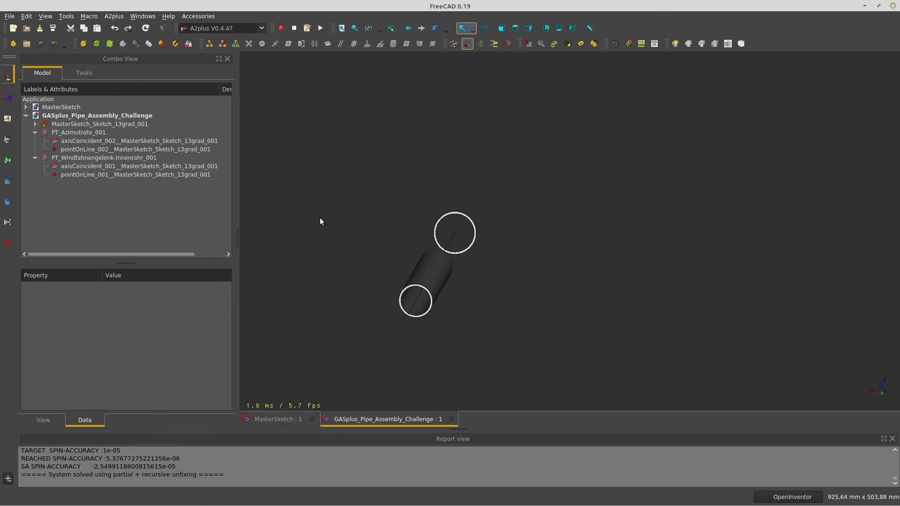
Close the MasterSketch document, show the assembly from the rear, and select MasterSketch_Sketch_13grad_001
{"action": "left_click", "coordinate": [311, 420]}
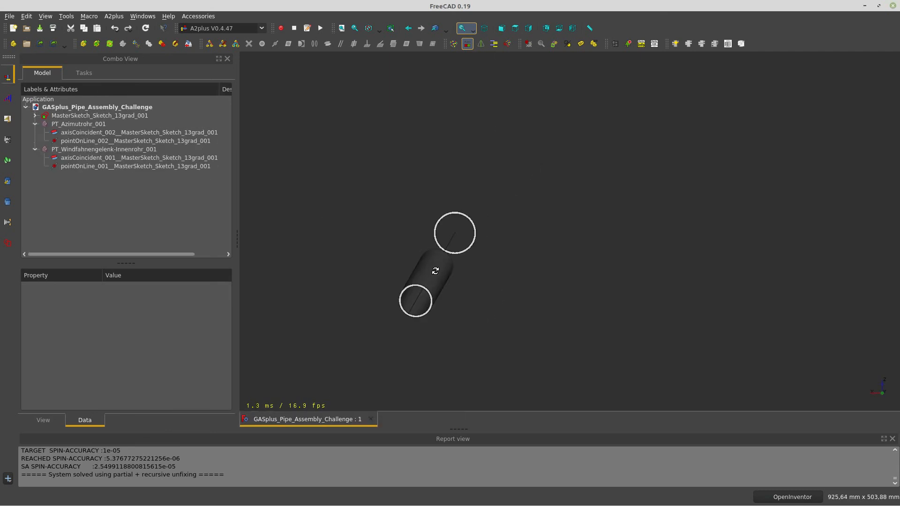
{"action": "middle_click_drag", "start_coordinate": [436, 271], "coordinate": [434, 270]}
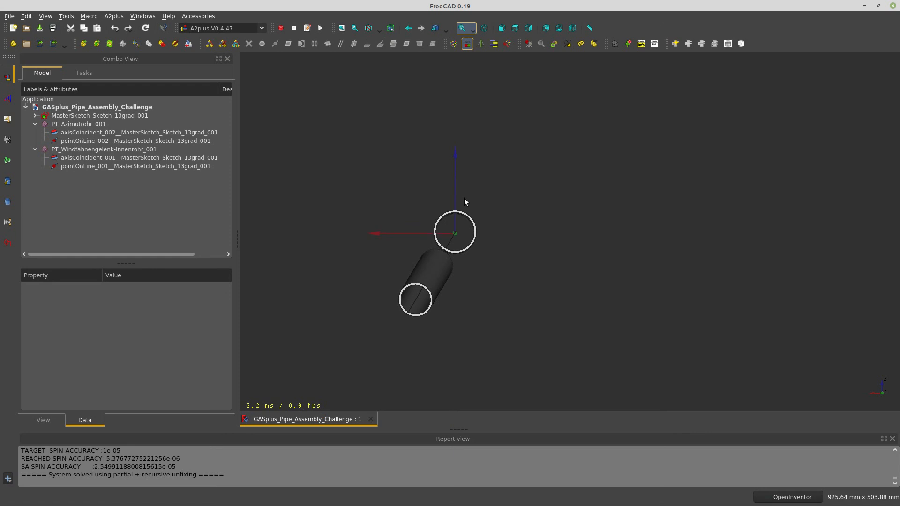
{"action": "middle_click_drag", "start_coordinate": [492, 298], "coordinate": [469, 302]}
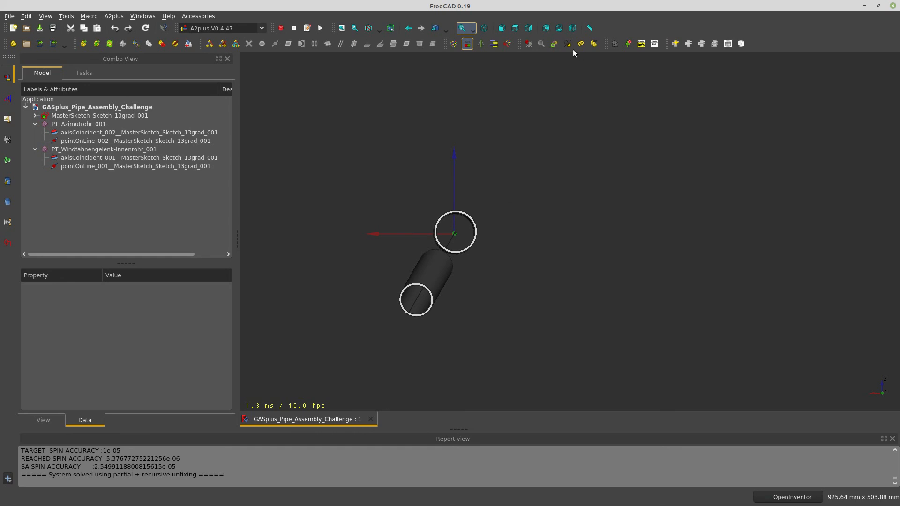
{"action": "left_click", "coordinate": [548, 29]}
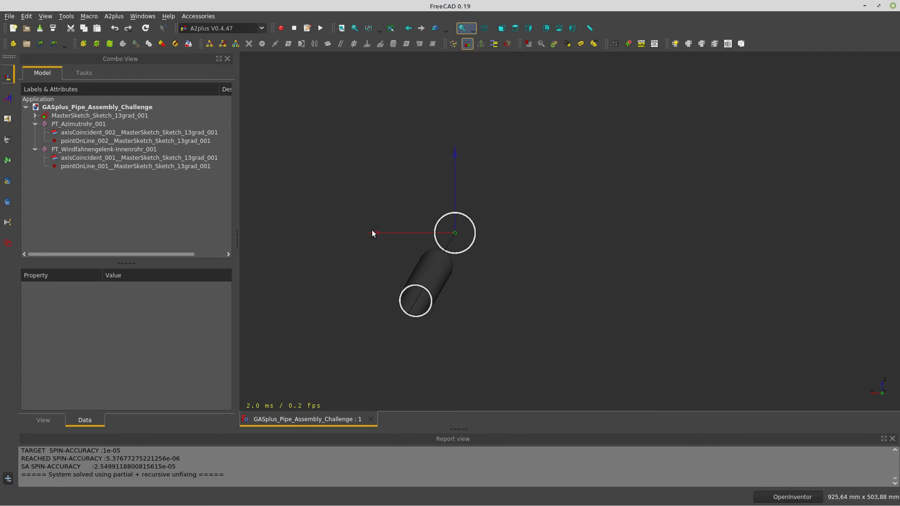
{"action": "left_click", "coordinate": [104, 117]}
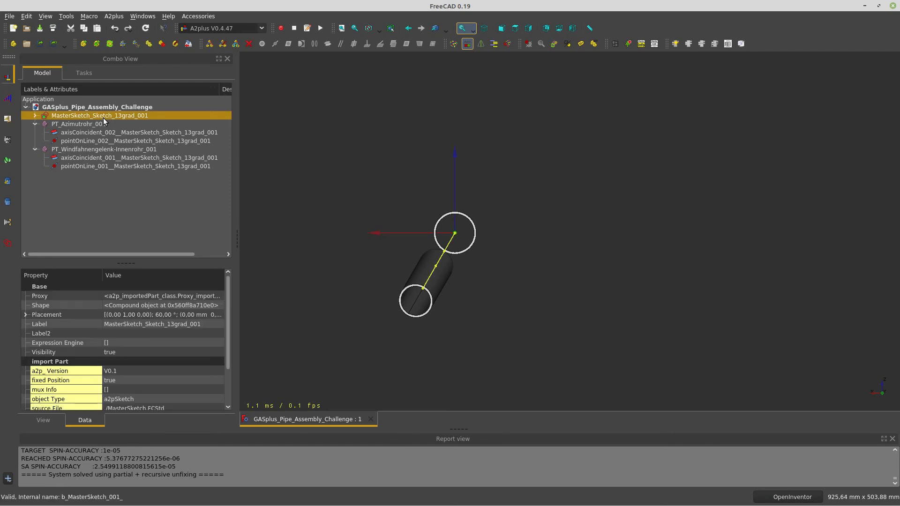
Open the imported MasterSketch for editing and center its sketch line in the rear view
{"action": "left_click", "coordinate": [177, 44]}
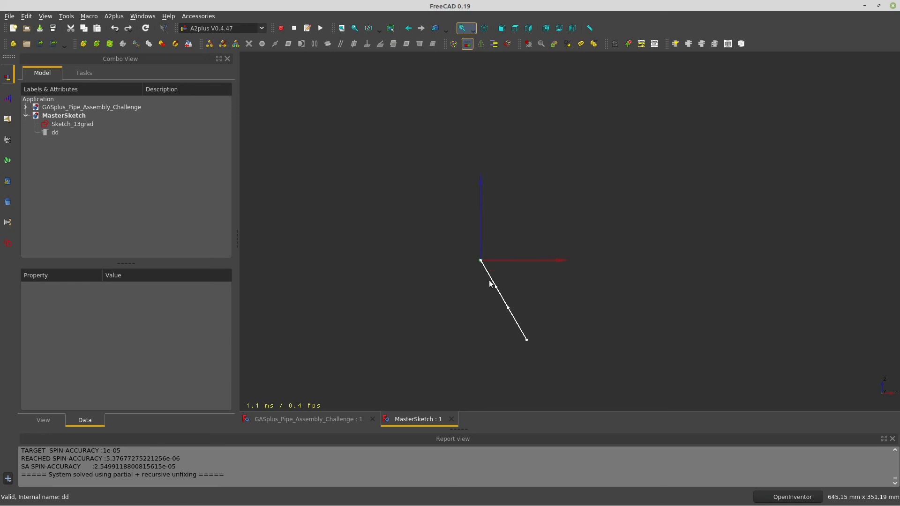
{"action": "mouse_move", "coordinate": [492, 290]}
{"action": "left_mouse_down"}
{"action": "mouse_move", "coordinate": [479, 283]}
{"action": "mouse_move", "coordinate": [501, 390]}
{"action": "left_mouse_up"}
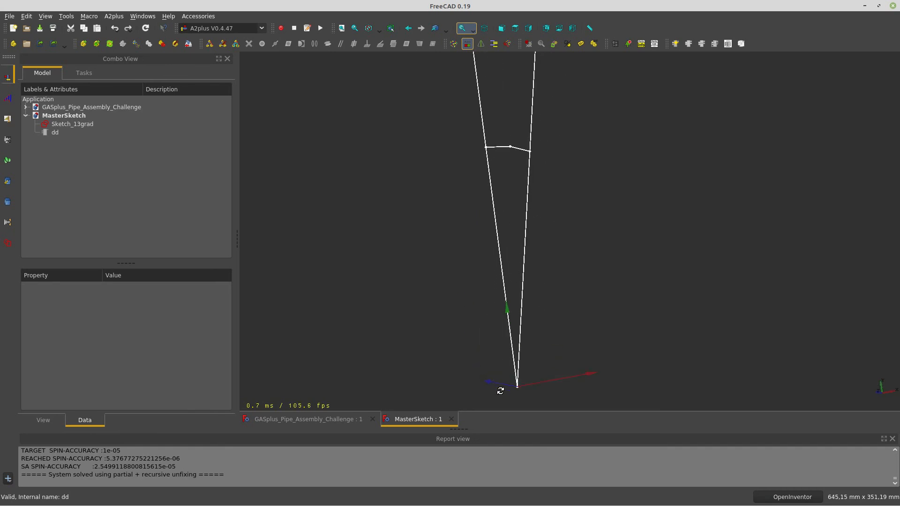
{"action": "left_click", "coordinate": [560, 28]}
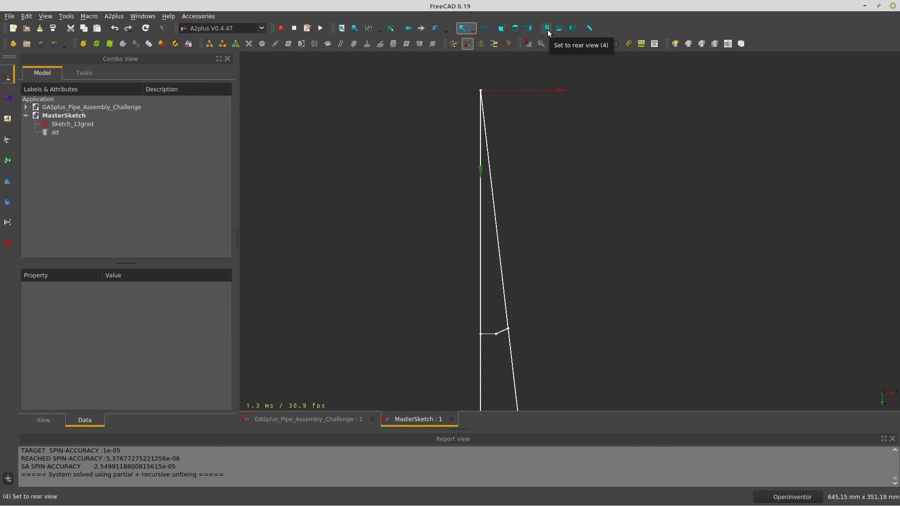
{"action": "left_click", "coordinate": [546, 28]}
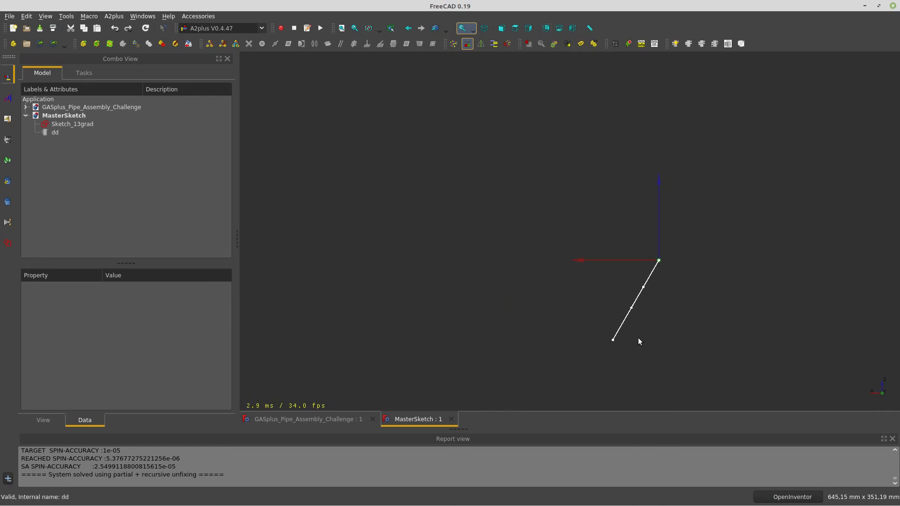
{"action": "mouse_move", "coordinate": [651, 332]}
{"action": "middle_mouse_down"}
{"action": "mouse_move", "coordinate": [519, 286]}
{"action": "mouse_move", "coordinate": [430, 269]}
{"action": "middle_mouse_up"}
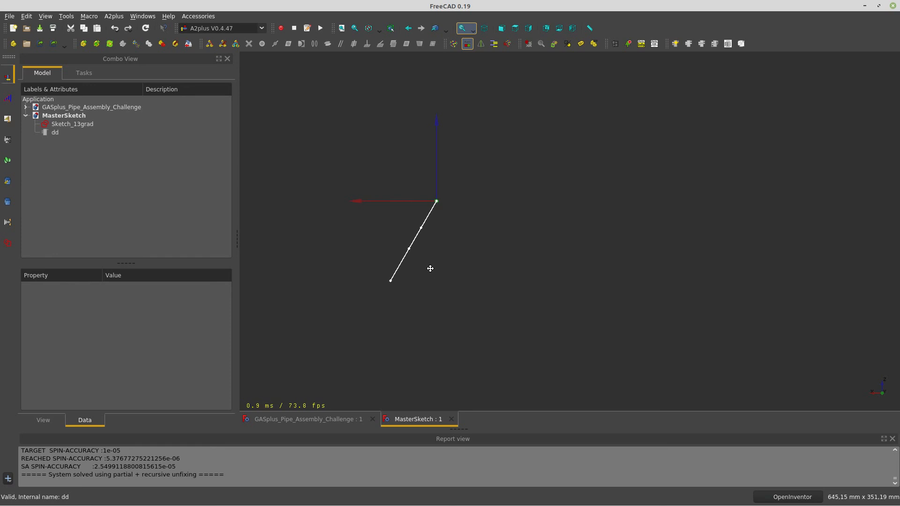
Change the dd Rotation parameter from 60° to 35°
{"action": "left_click", "coordinate": [55, 133]}
{"action": "left_click", "coordinate": [129, 372]}
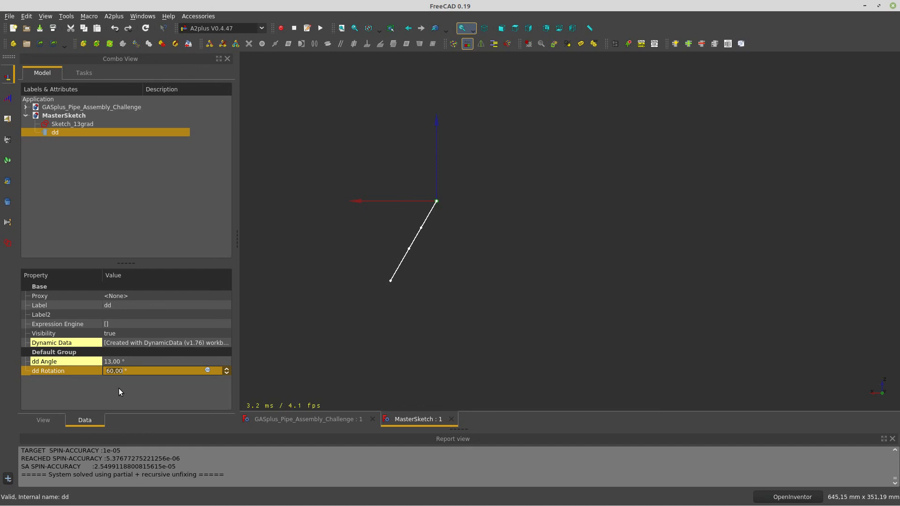
{"action": "type", "text": "35"}
{"action": "key", "text": "Return"}
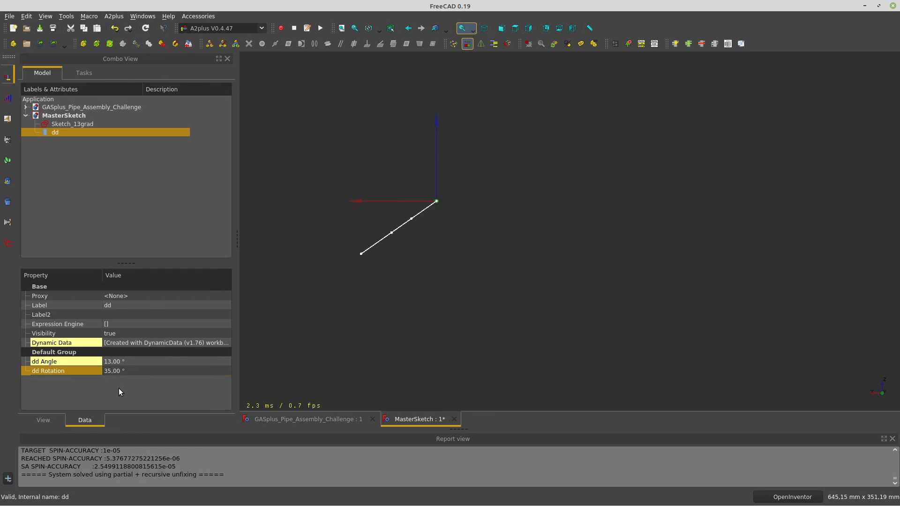
Save and exit the MasterSketch, then update the assembly parts so the pipes re-solve
{"action": "left_click", "coordinate": [189, 44]}
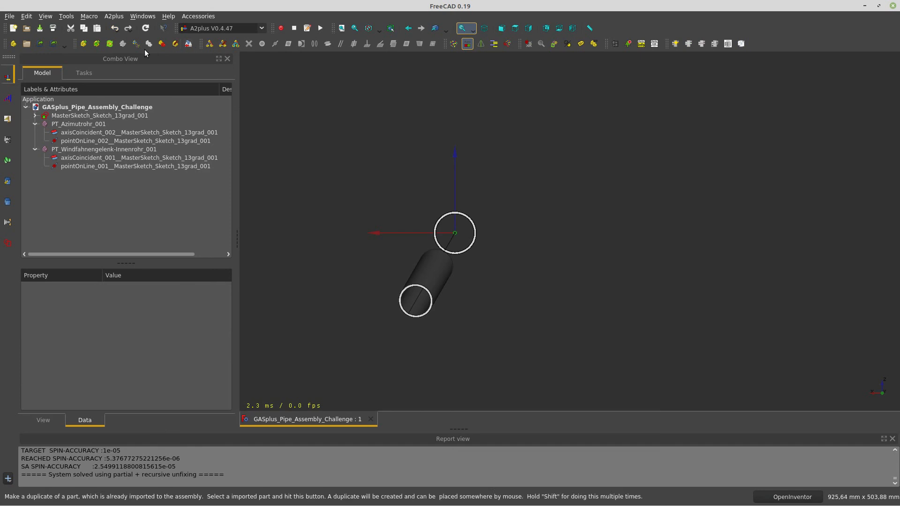
{"action": "left_click", "coordinate": [110, 44]}
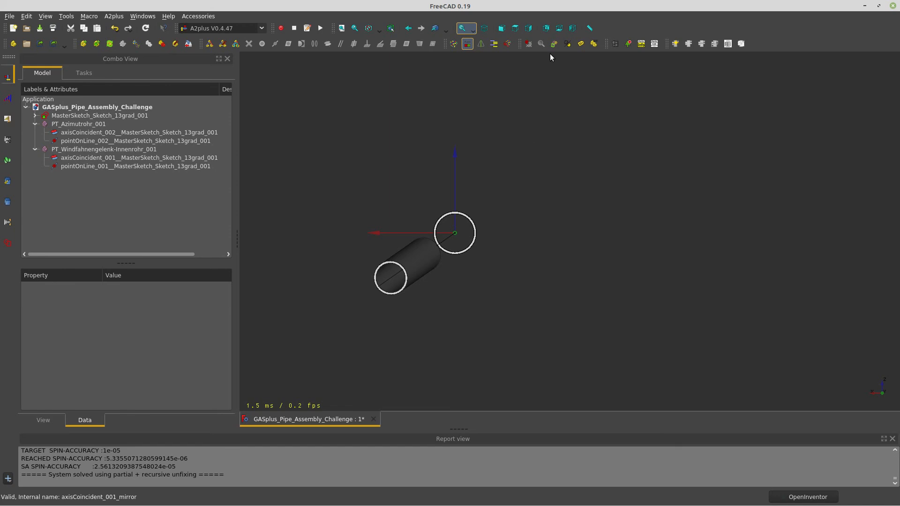
{"action": "left_click", "coordinate": [504, 30]}
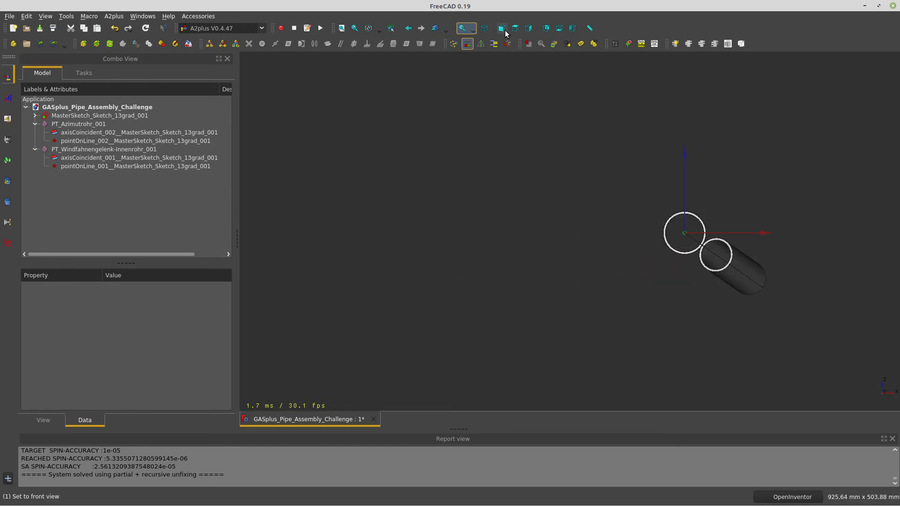
Check the re-solved pipes from the top, bottom, left, rear and right views, then reframe them
{"action": "left_click", "coordinate": [516, 28]}
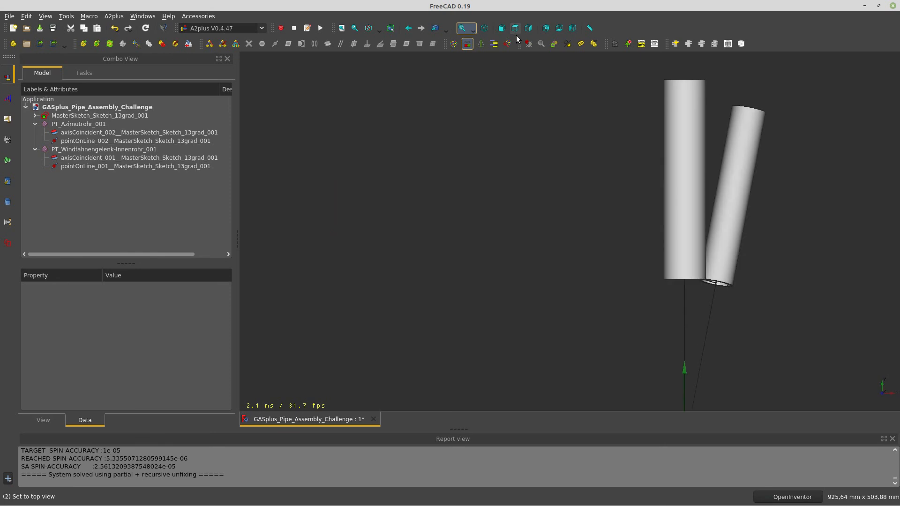
{"action": "left_click", "coordinate": [557, 34]}
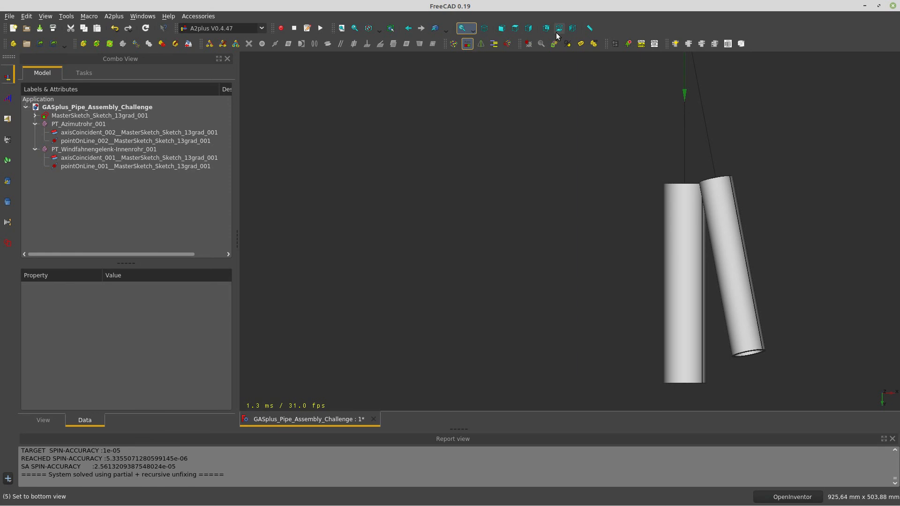
{"action": "left_click", "coordinate": [572, 30]}
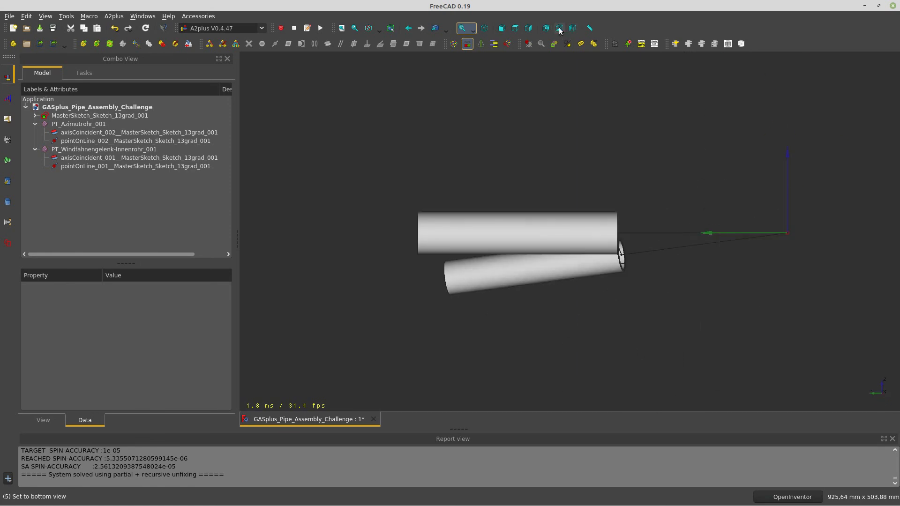
{"action": "left_click", "coordinate": [546, 29]}
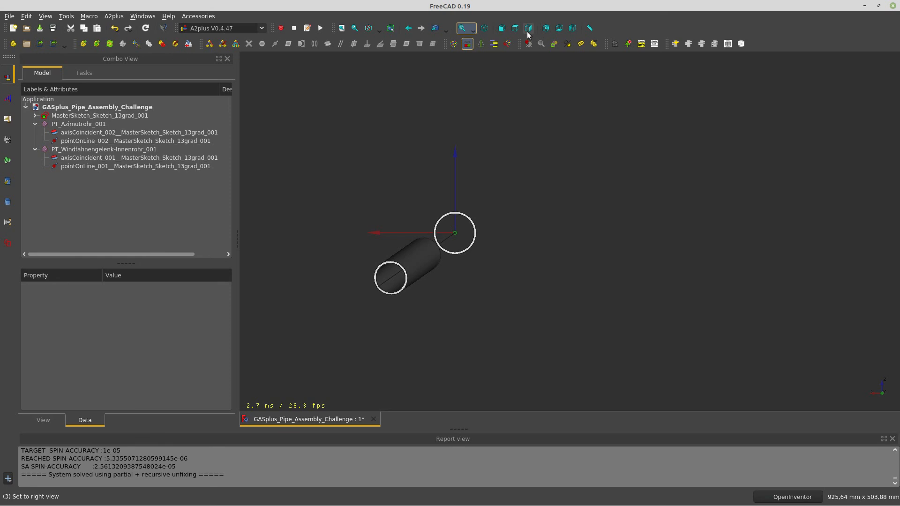
{"action": "left_click", "coordinate": [529, 29]}
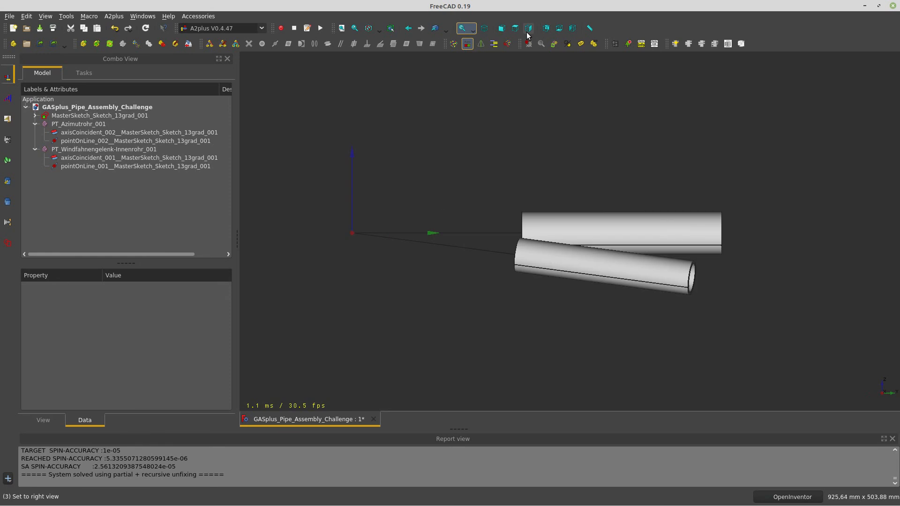
{"action": "left_click", "coordinate": [516, 29]}
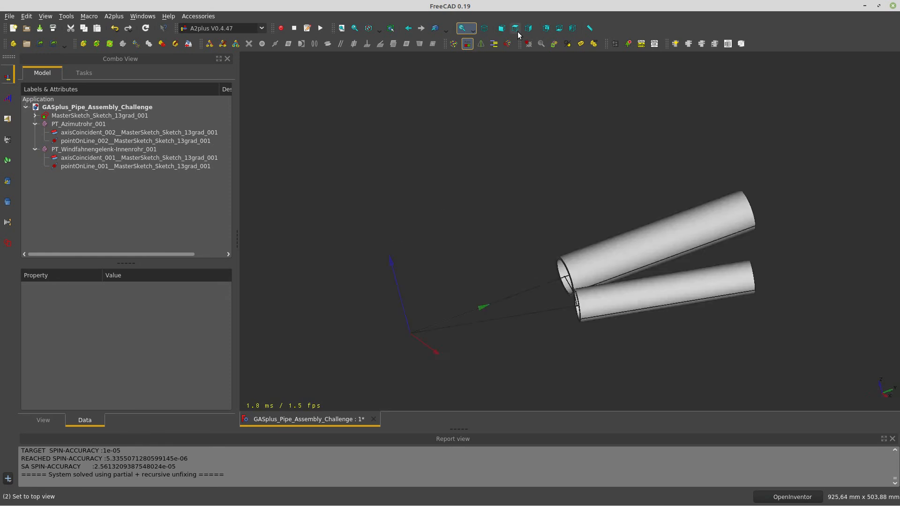
{"action": "middle_click_drag", "start_coordinate": [587, 208], "coordinate": [390, 153]}
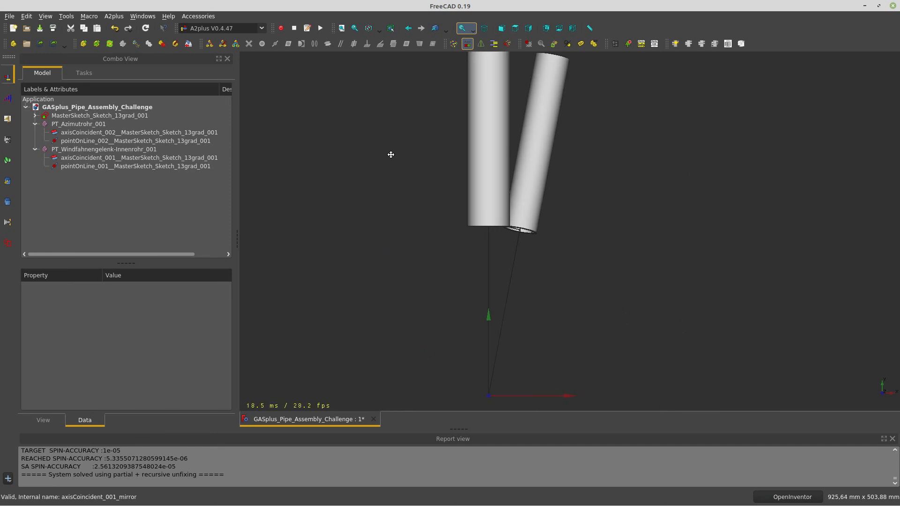
{"action": "scroll", "coordinate": [397, 162], "scroll_direction": "down", "scroll_amount": 3}
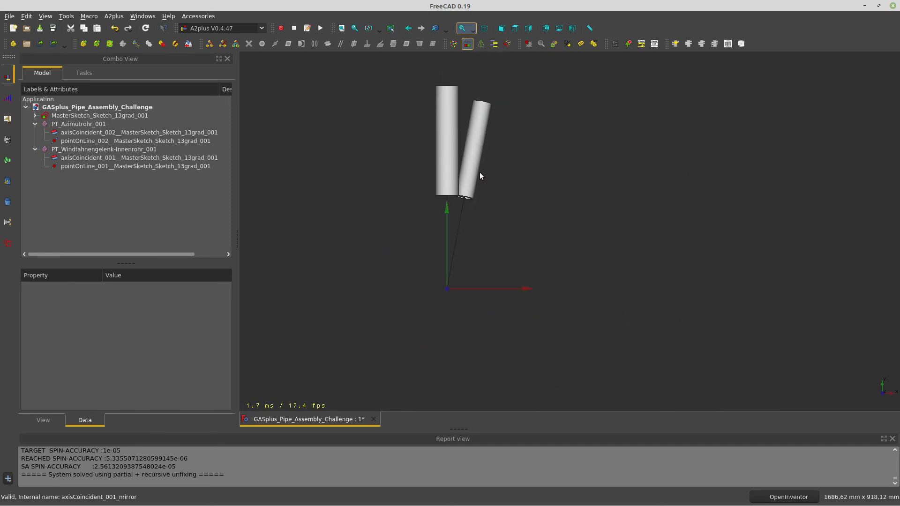
{"action": "scroll", "coordinate": [480, 173], "scroll_direction": "up", "scroll_amount": 1}
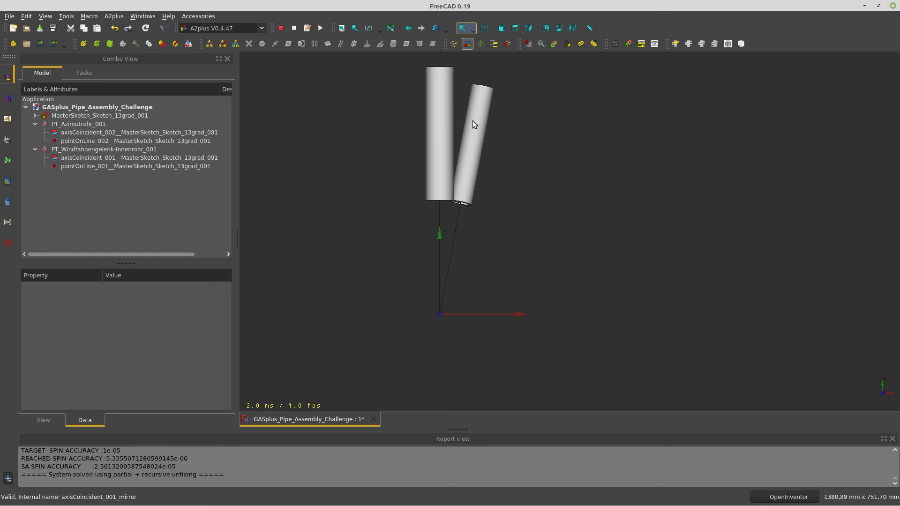
Edit MasterSketch_Sketch_13grad_001, change dd Angle from 13° to 40°, then save and exit
{"action": "left_click", "coordinate": [101, 119]}
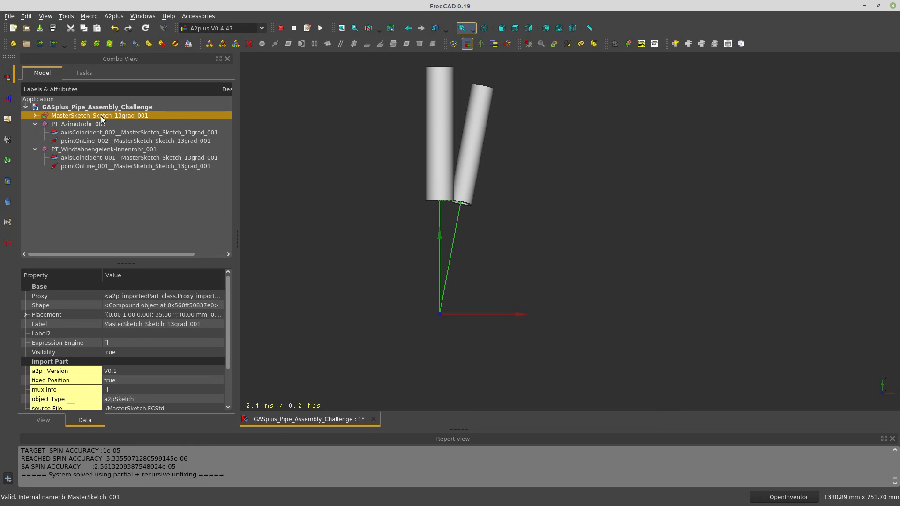
{"action": "left_click", "coordinate": [176, 46]}
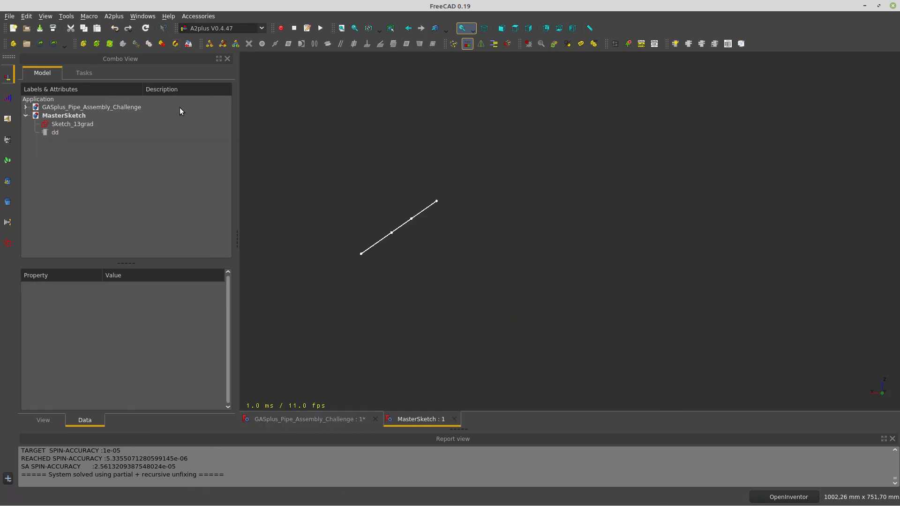
{"action": "left_click", "coordinate": [58, 133]}
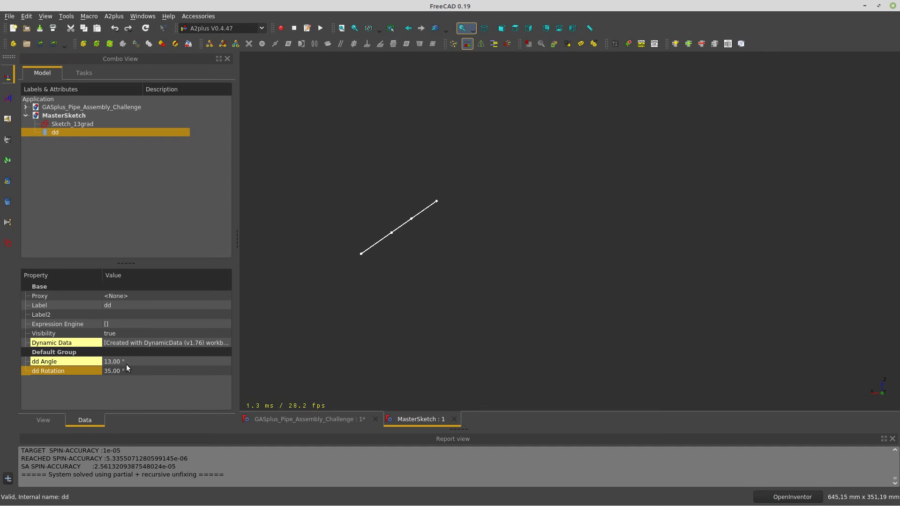
{"action": "left_click", "coordinate": [154, 362]}
{"action": "type", "text": "40"}
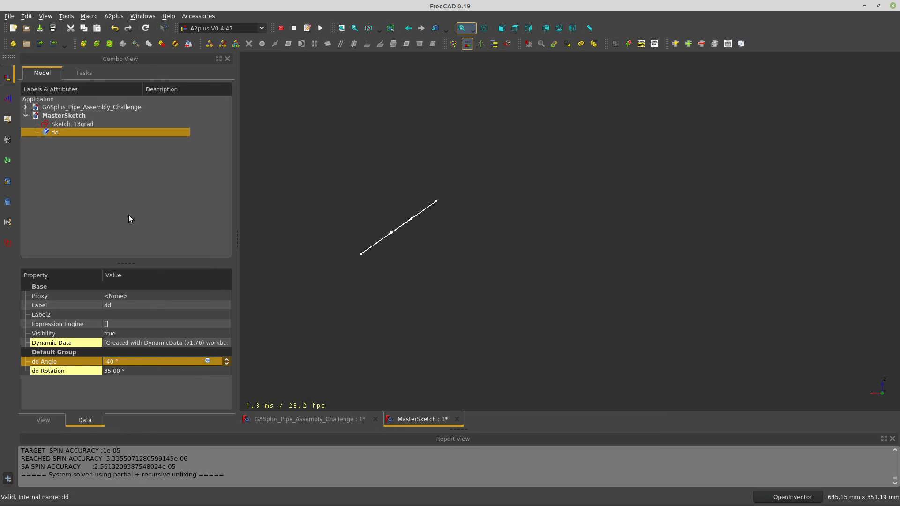
{"action": "left_click", "coordinate": [331, 255]}
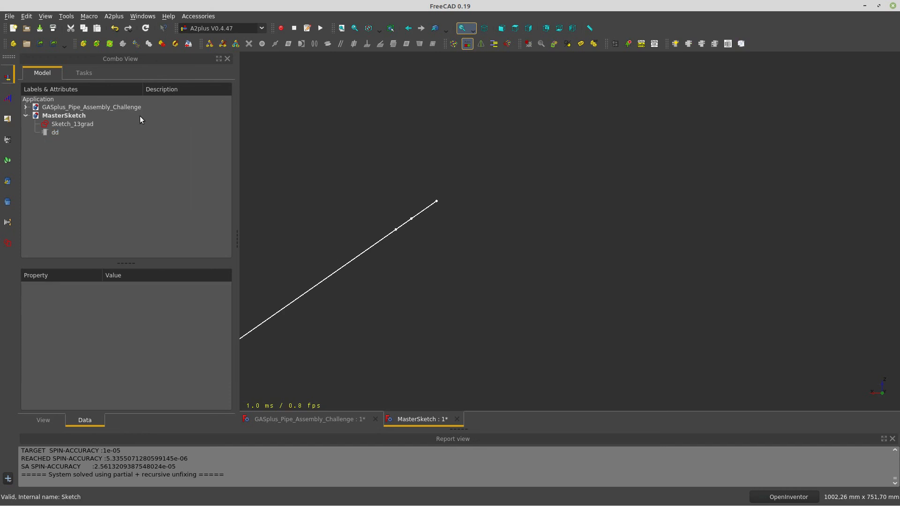
{"action": "left_click", "coordinate": [189, 44]}
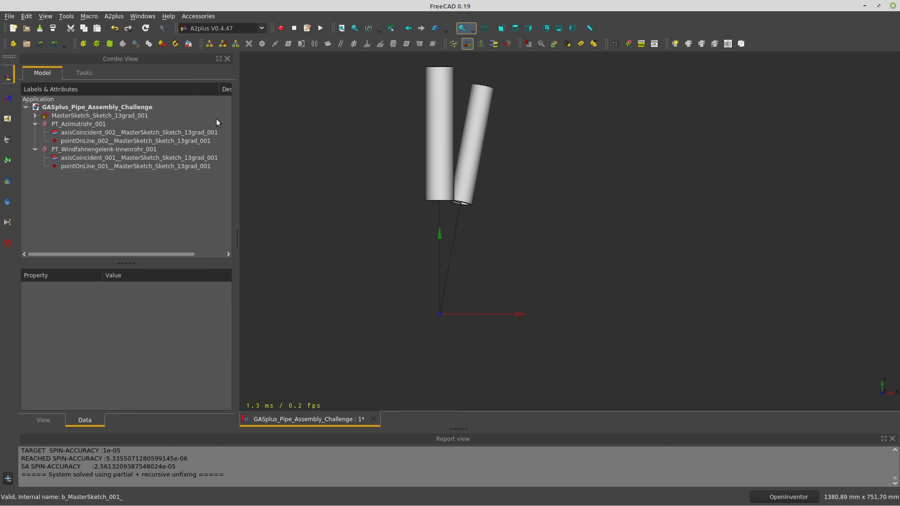
Update the assembly parts and orbit to see the pipes spread into a wider V
{"action": "left_click", "coordinate": [110, 45]}
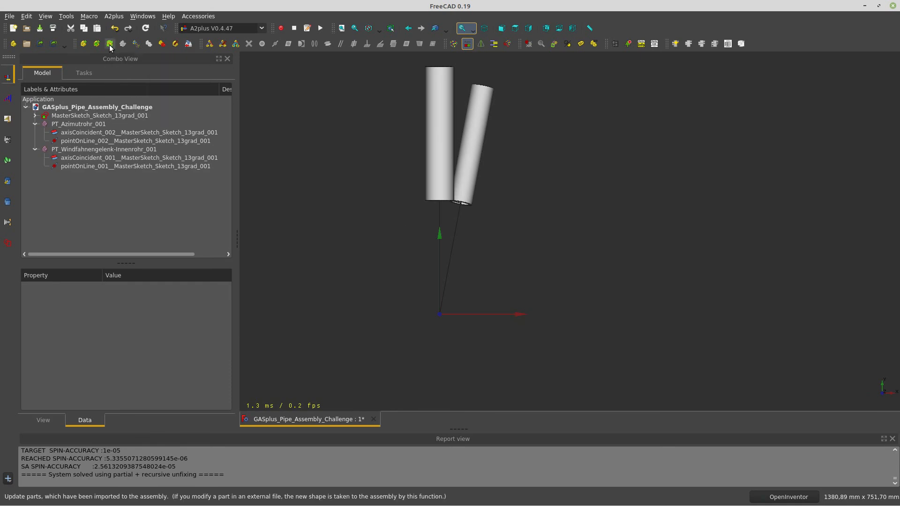
{"action": "left_click_drag", "start_coordinate": [383, 299], "coordinate": [533, 232]}
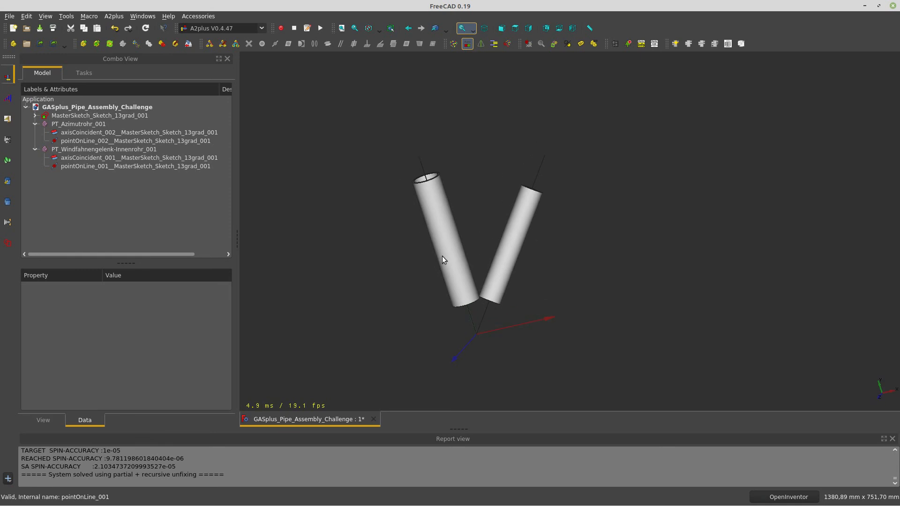
{"action": "left_click_drag", "start_coordinate": [491, 269], "coordinate": [471, 261]}
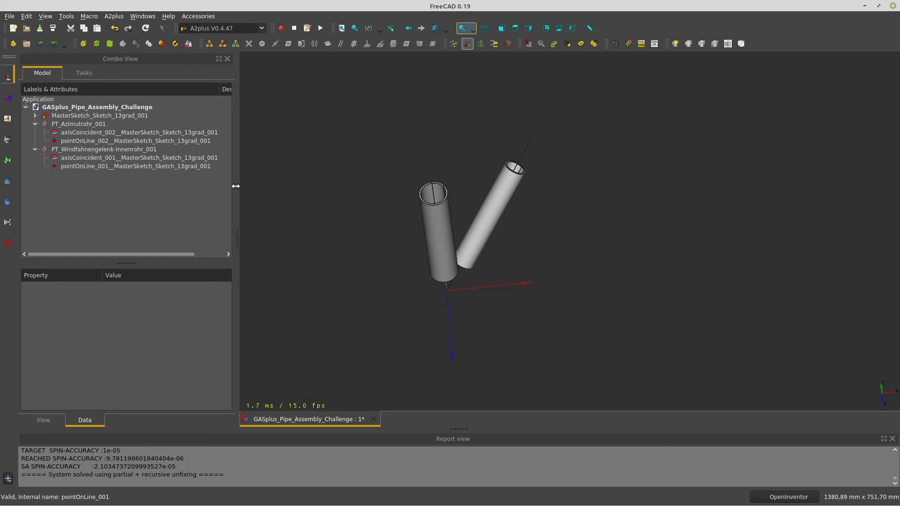
Collapse the PT_Windfahnengelenk-Innenrohr_001 and PT_Azimutrohr_001 constraint branches in the tree
{"action": "left_click", "coordinate": [35, 149]}
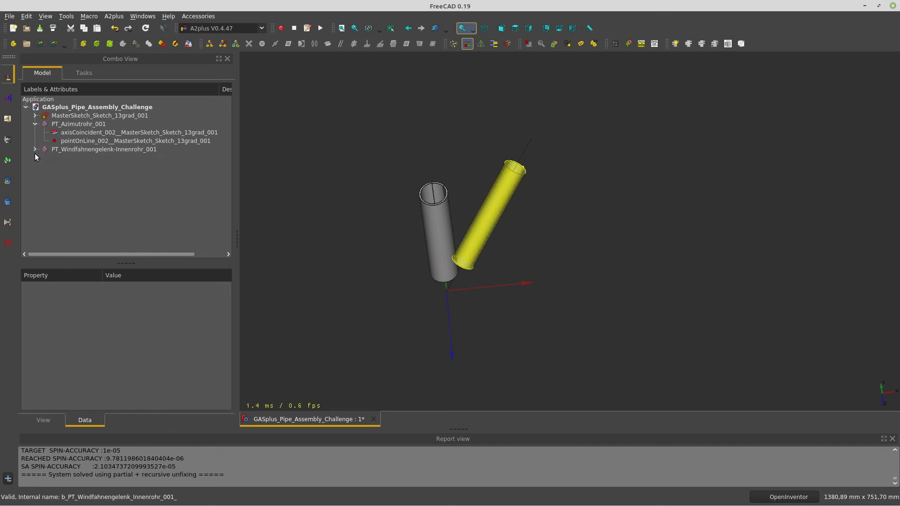
{"action": "left_click", "coordinate": [34, 124]}
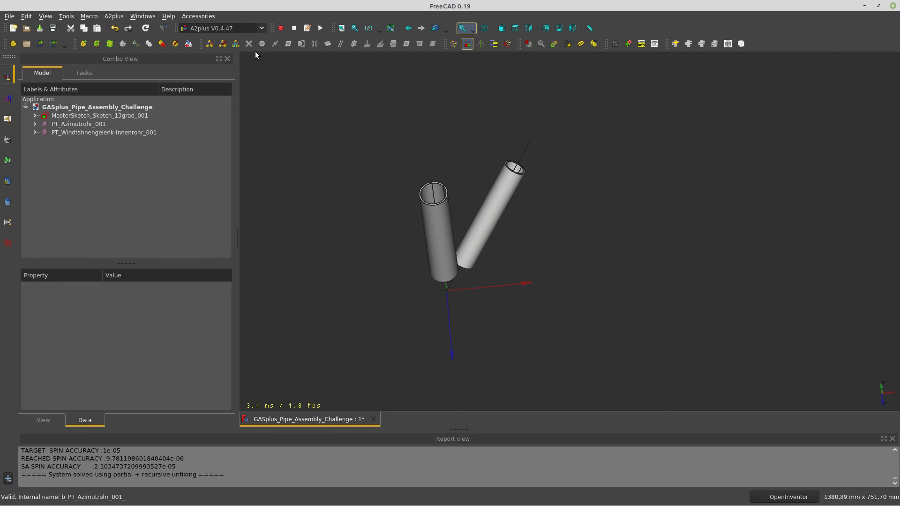
{"action": "left_click", "coordinate": [261, 30]}
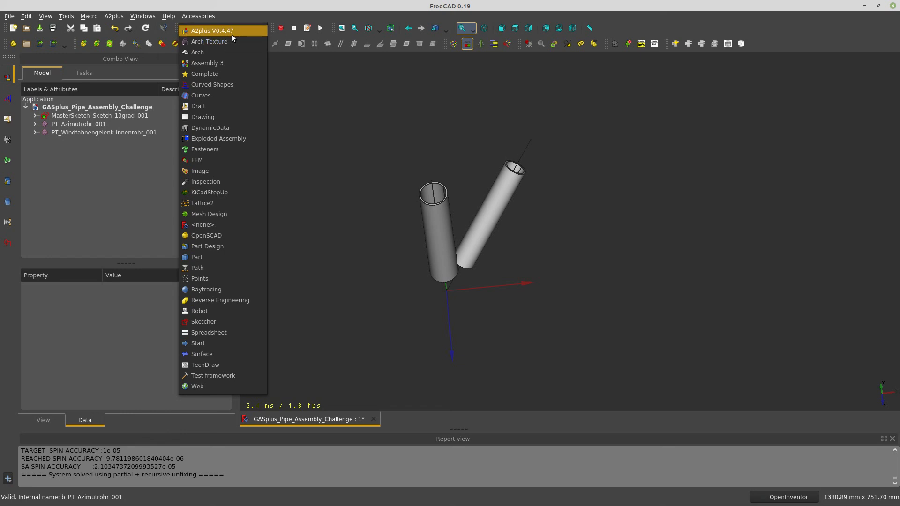
{"action": "left_click", "coordinate": [326, 106]}
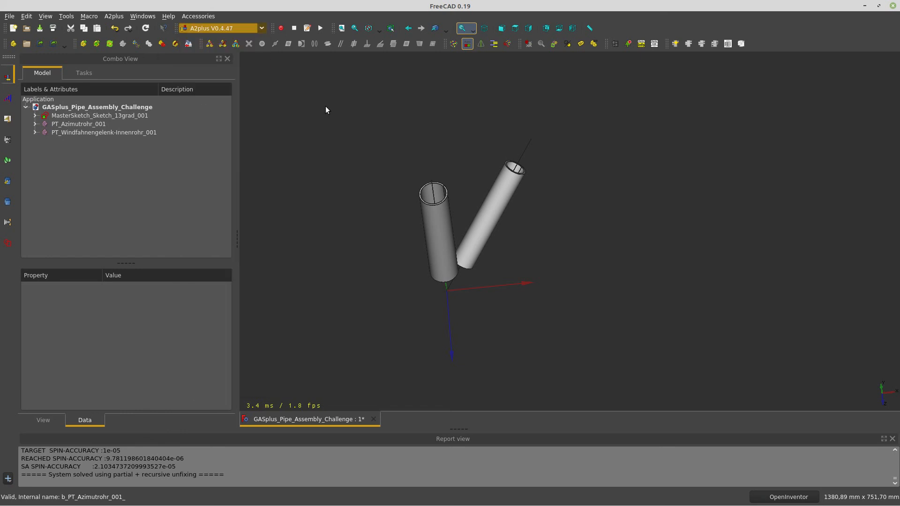
{"action": "left_click", "coordinate": [168, 16]}
{"action": "left_click", "coordinate": [206, 98]}
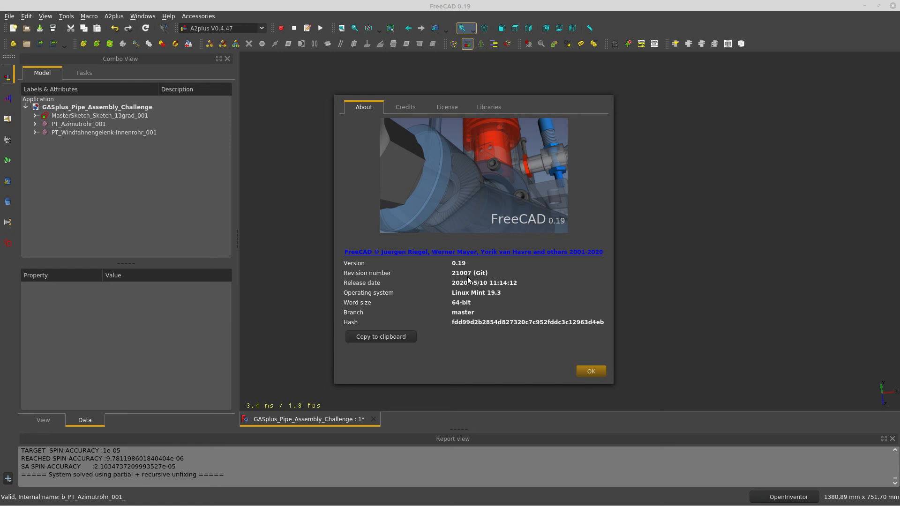
{"action": "left_click", "coordinate": [591, 372]}
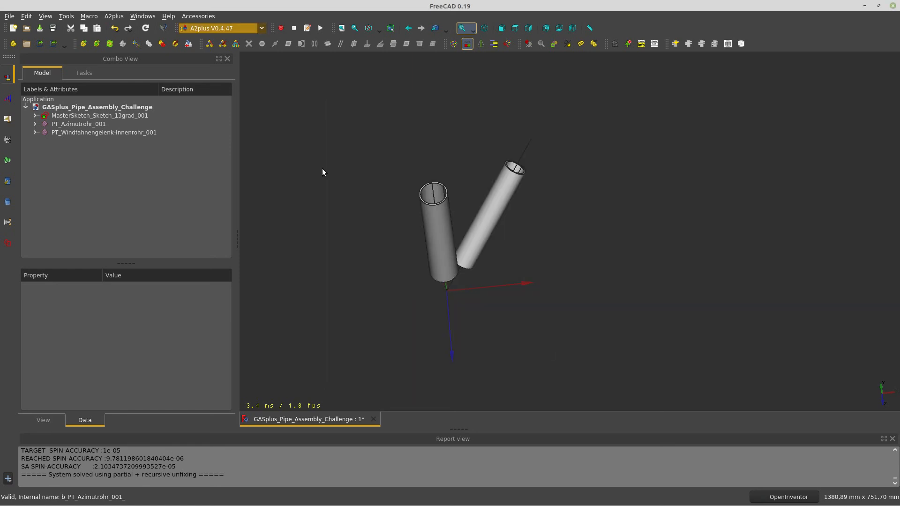
{"action": "left_click_drag", "start_coordinate": [416, 308], "coordinate": [466, 306]}
{"action": "left_click_drag", "start_coordinate": [537, 273], "coordinate": [584, 240]}
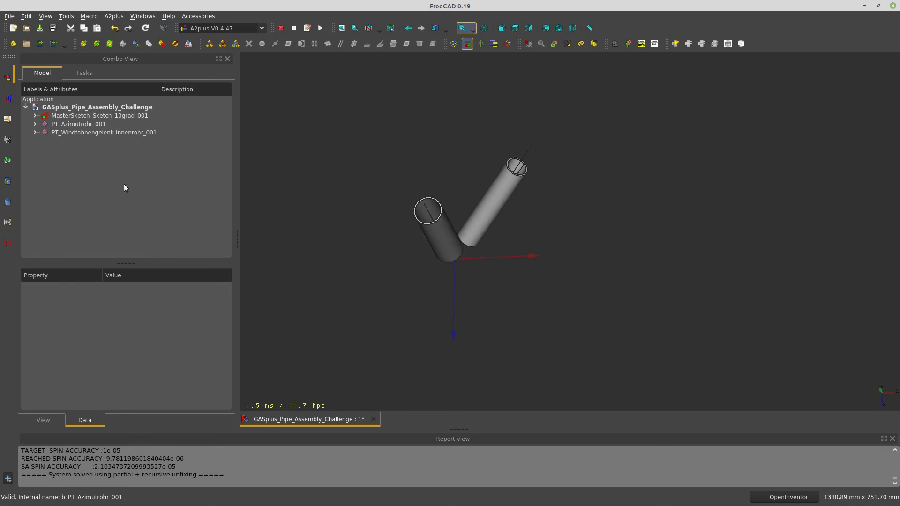